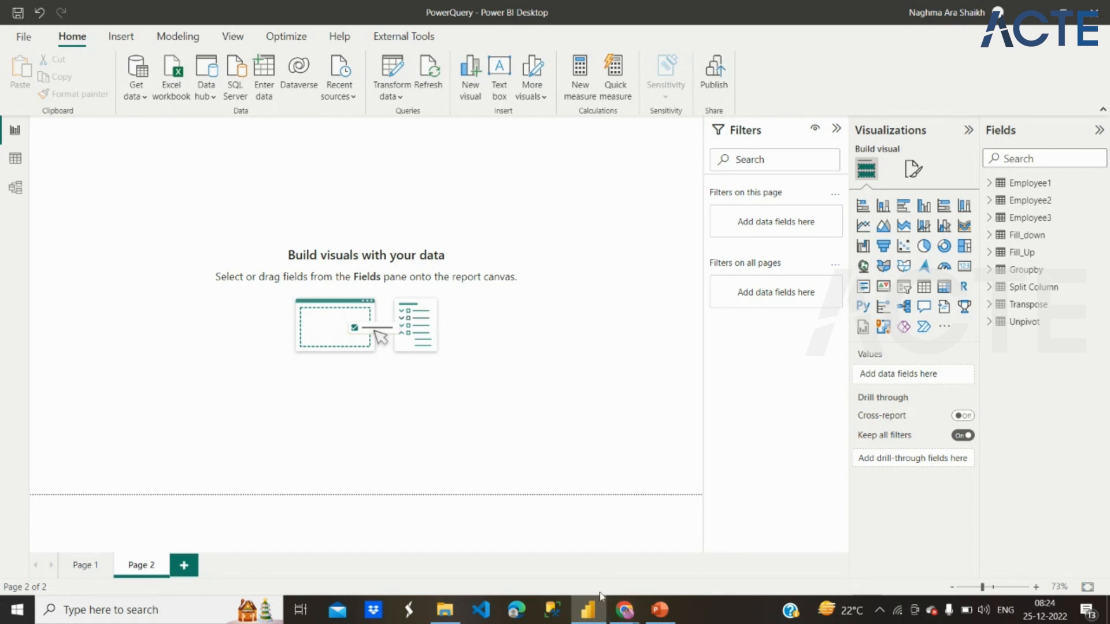
# Step: Switch to PowerPoint to read the Power Query slide, and return to Power BI Desktop
pyautogui.click(665, 614)
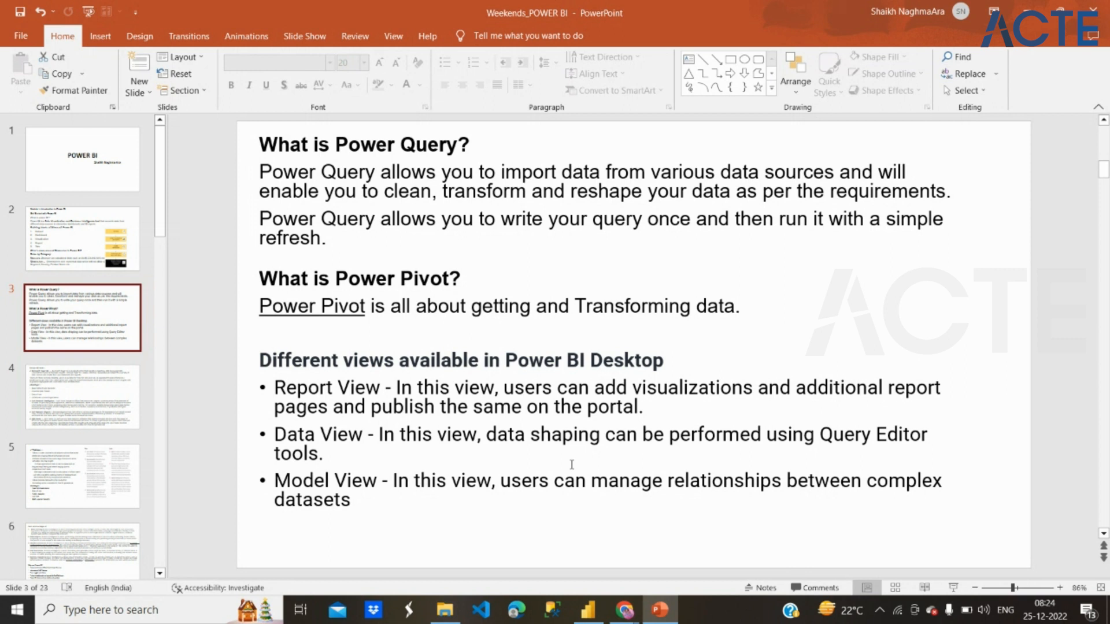
pyautogui.click(587, 610)
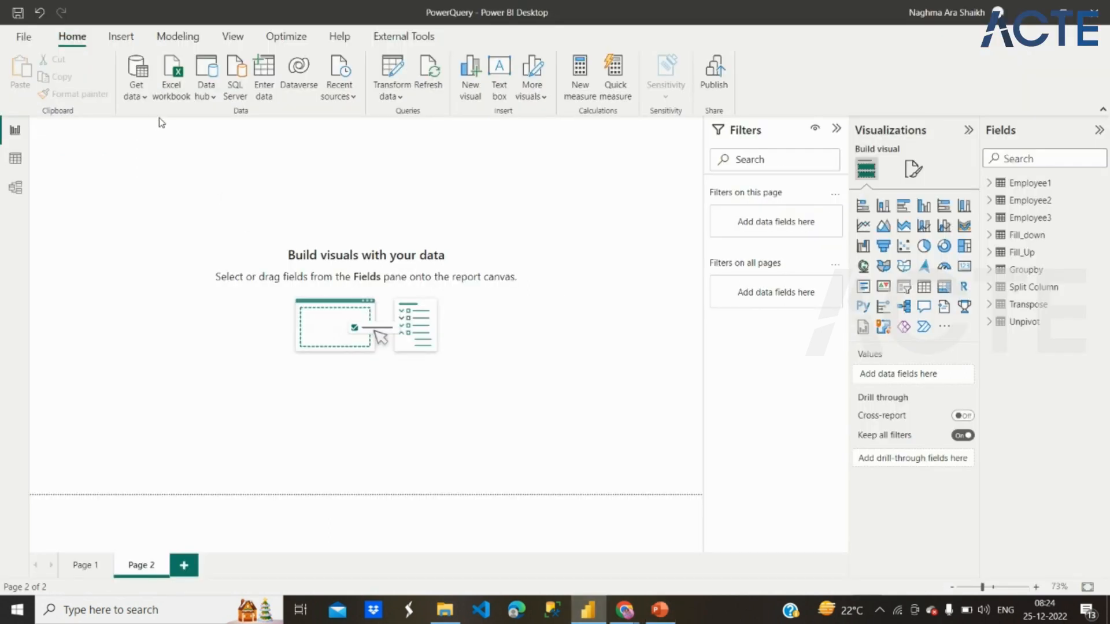
# Step: Examine the available data sources in the File, Database, Power Platform, Azure, Online Services and Other categories of Get Data
pyautogui.click(144, 102)
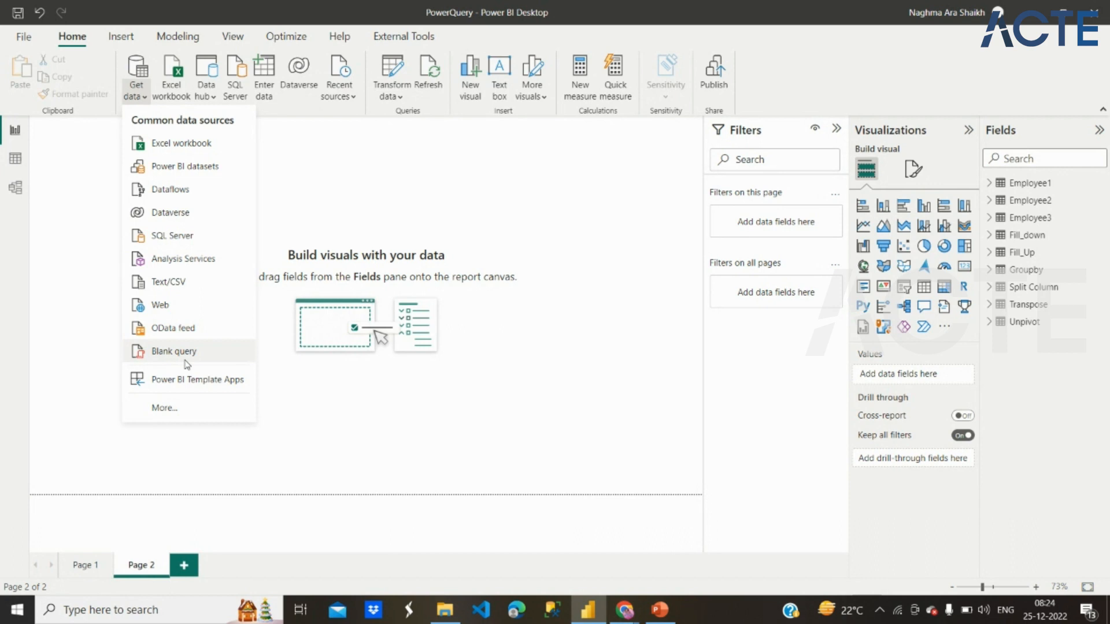
pyautogui.click(179, 409)
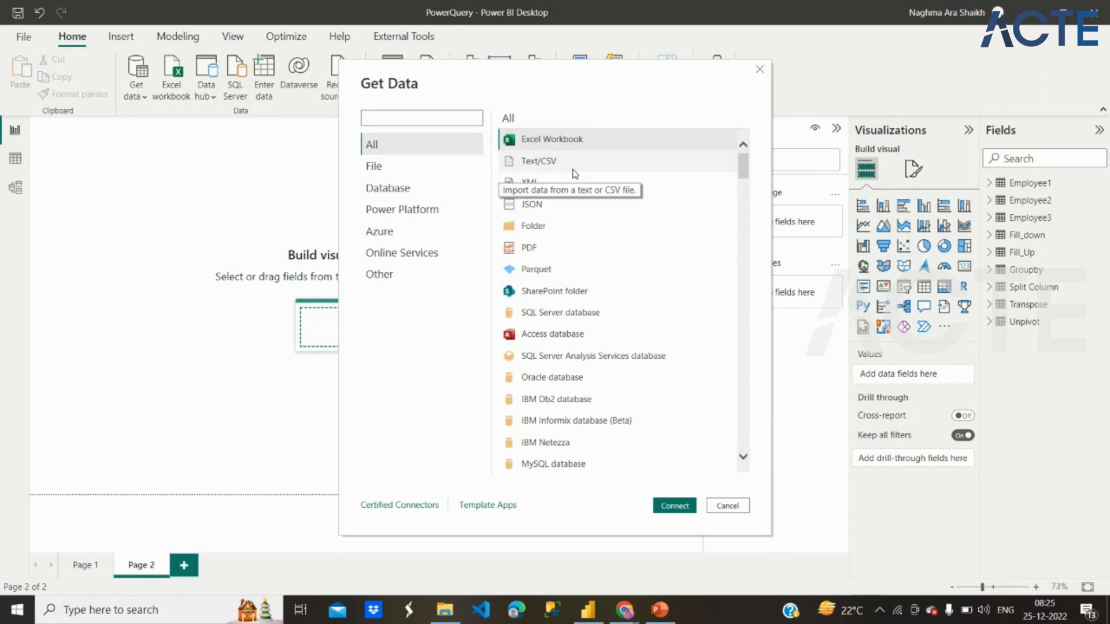
pyautogui.click(404, 169)
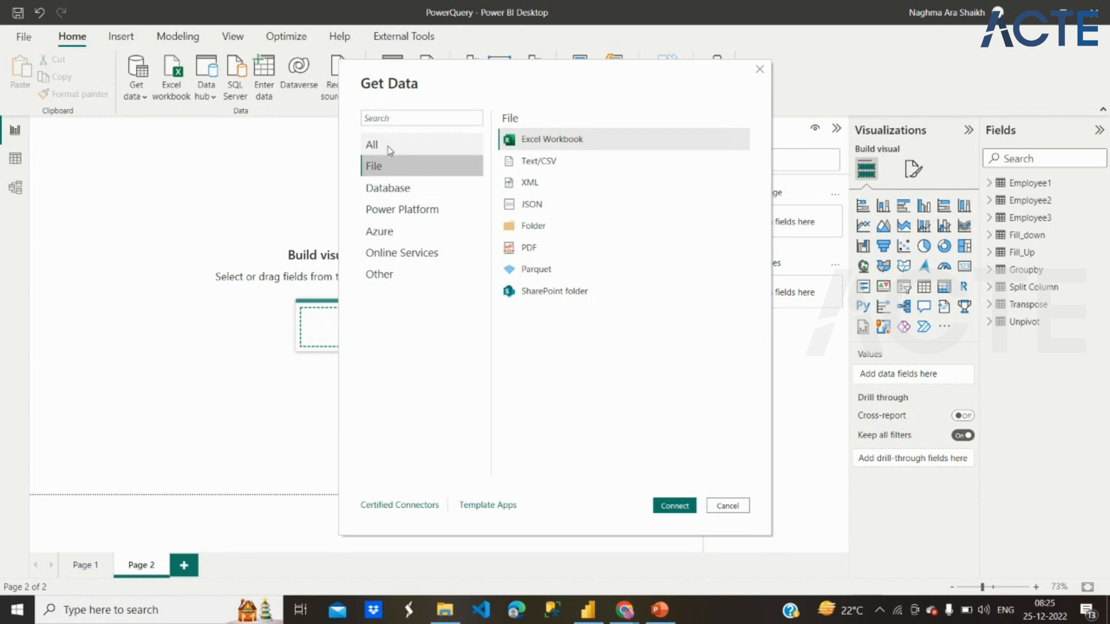
pyautogui.click(421, 198)
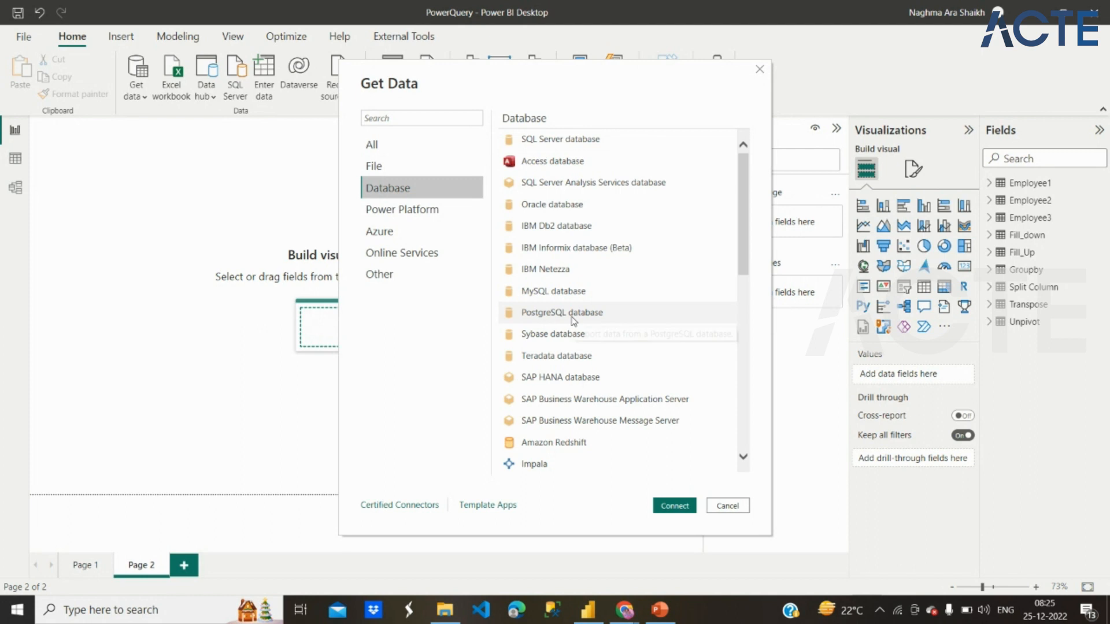
pyautogui.scroll(-2, 573, 319)
pyautogui.scroll(-8, 573, 319)
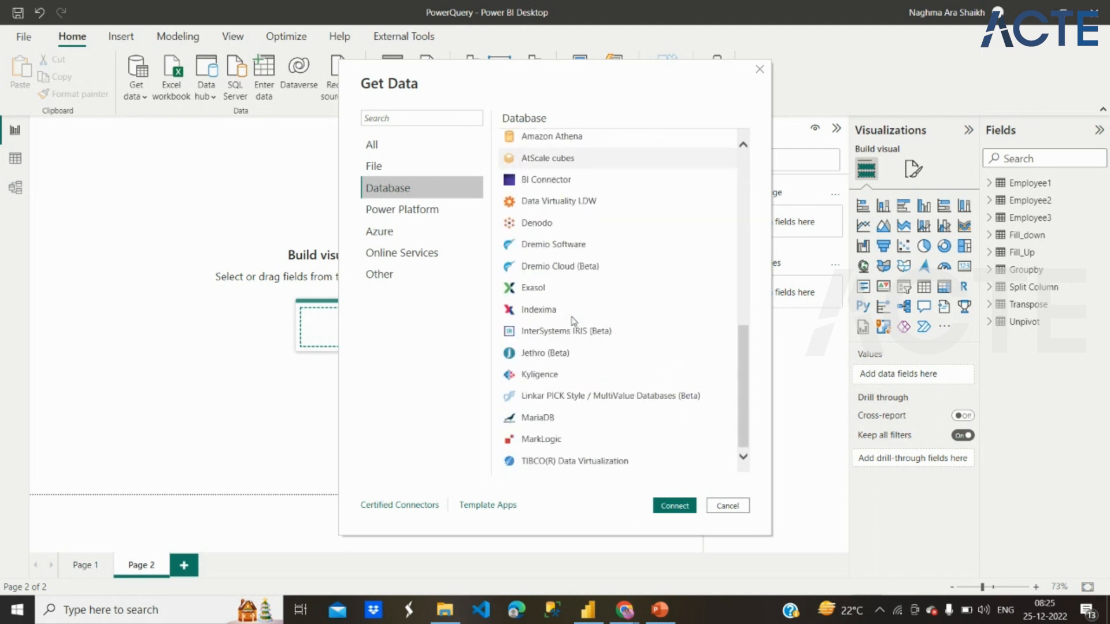
pyautogui.click(425, 210)
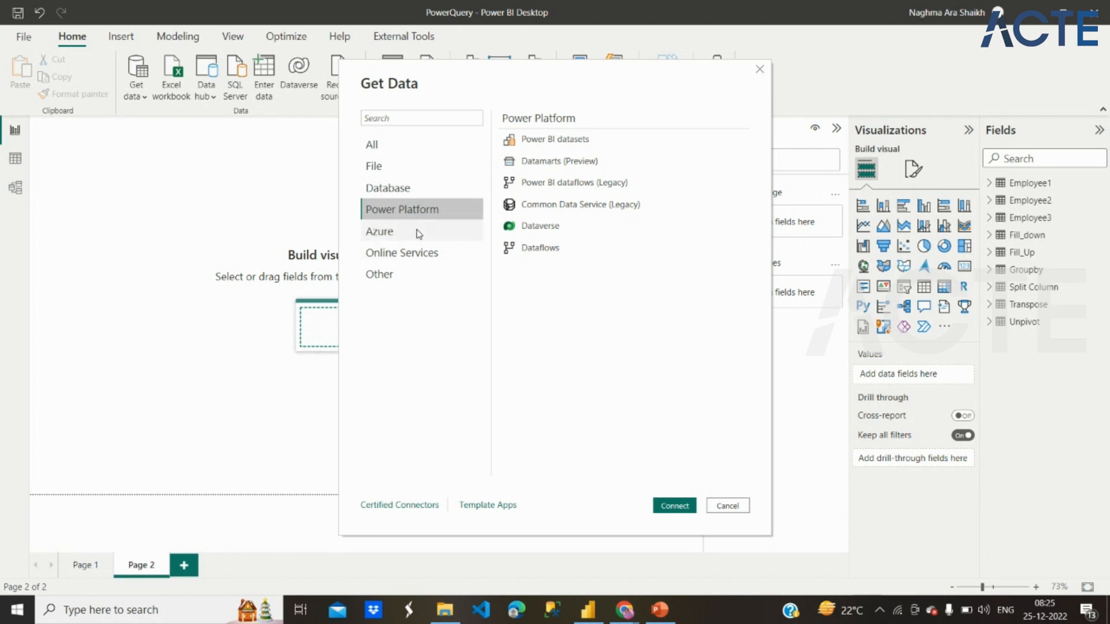
pyautogui.click(418, 232)
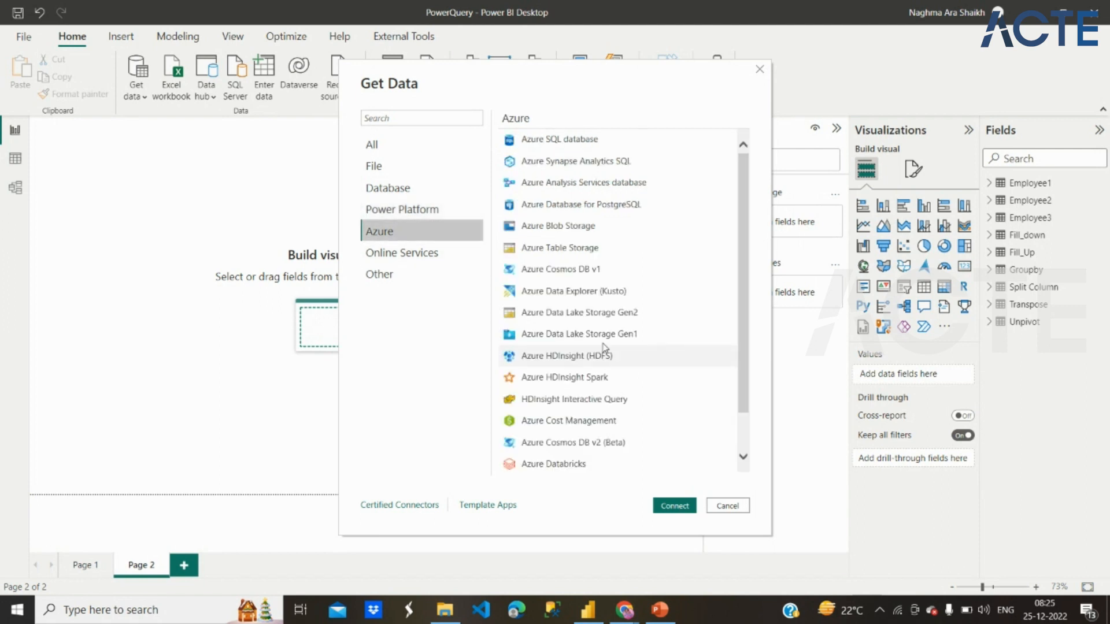
pyautogui.scroll(-2, 604, 347)
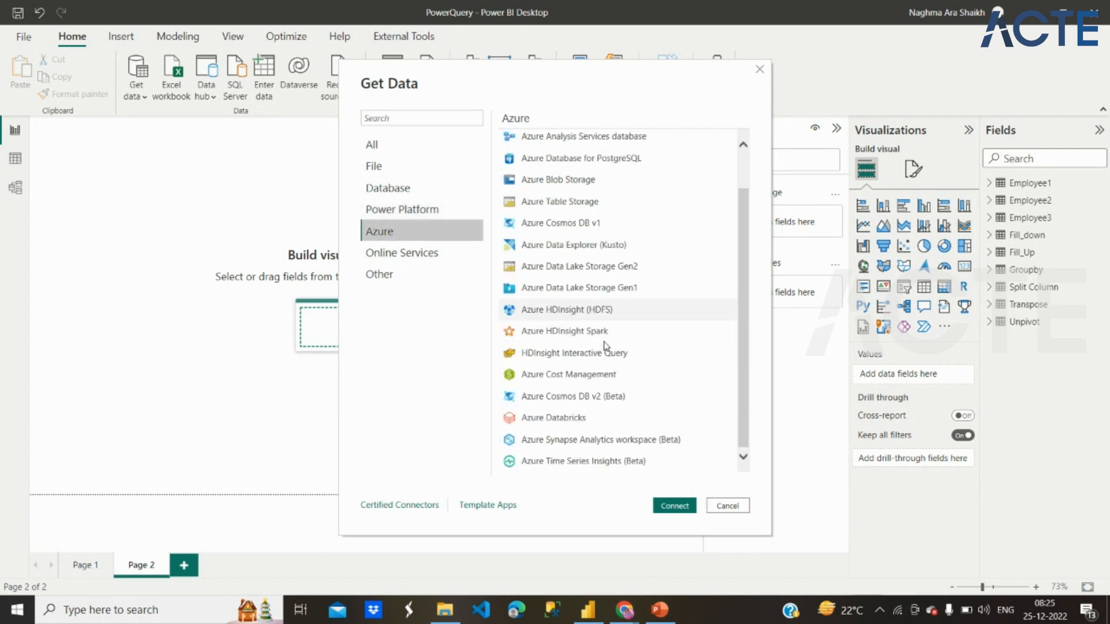
pyautogui.click(427, 252)
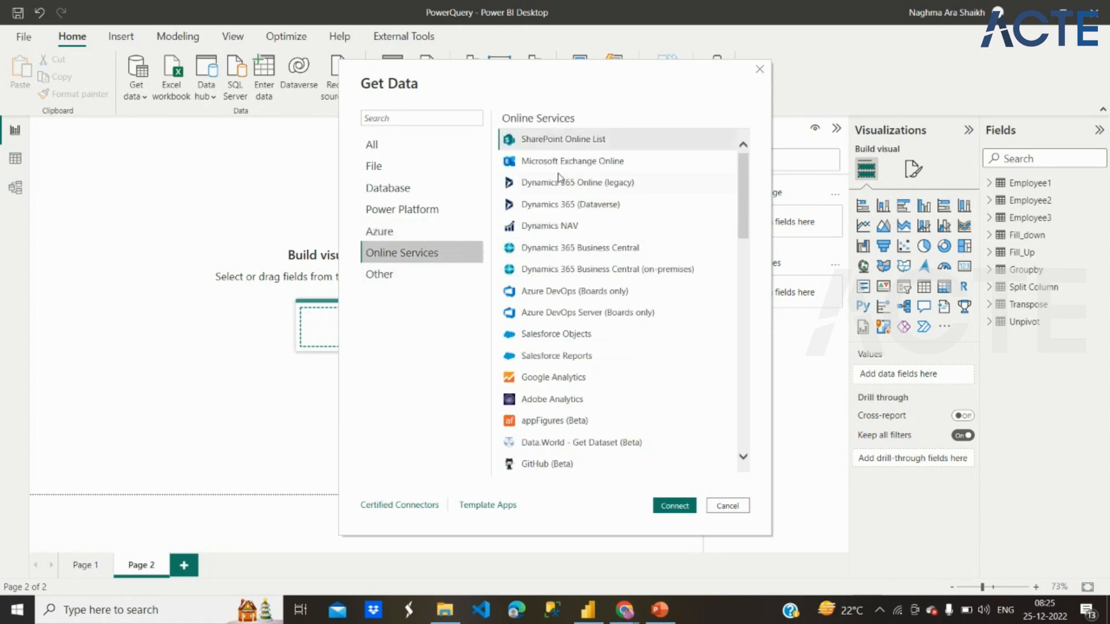
pyautogui.click(425, 279)
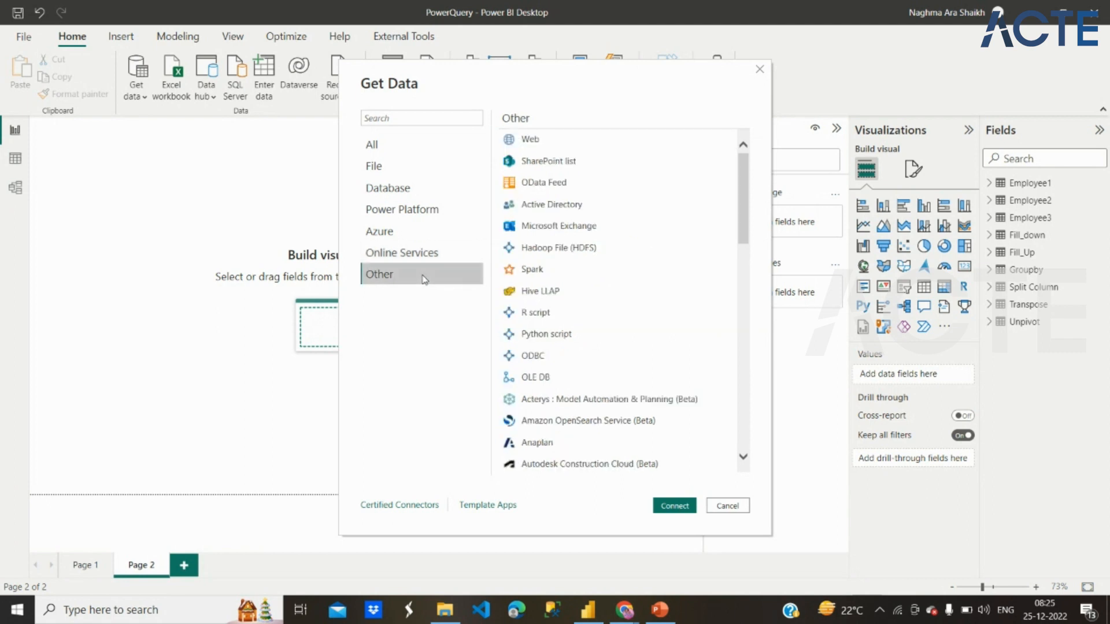
# Step: Look over the Web, OData Feed, R script and Python script connectors and the File category, and cancel without connecting
pyautogui.click(555, 143)
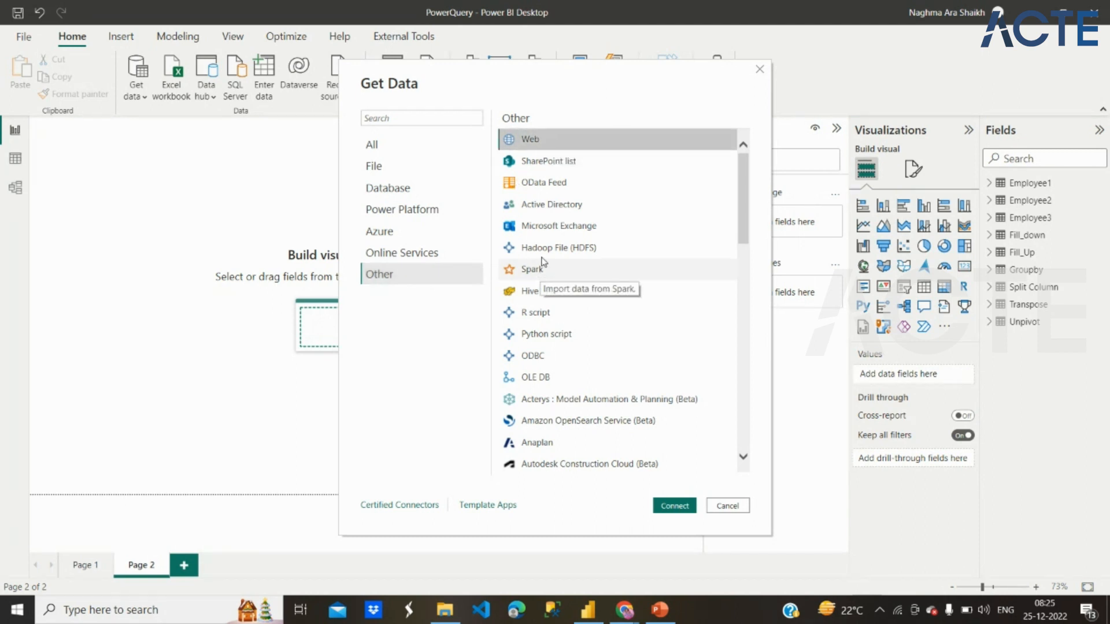
pyautogui.click(565, 183)
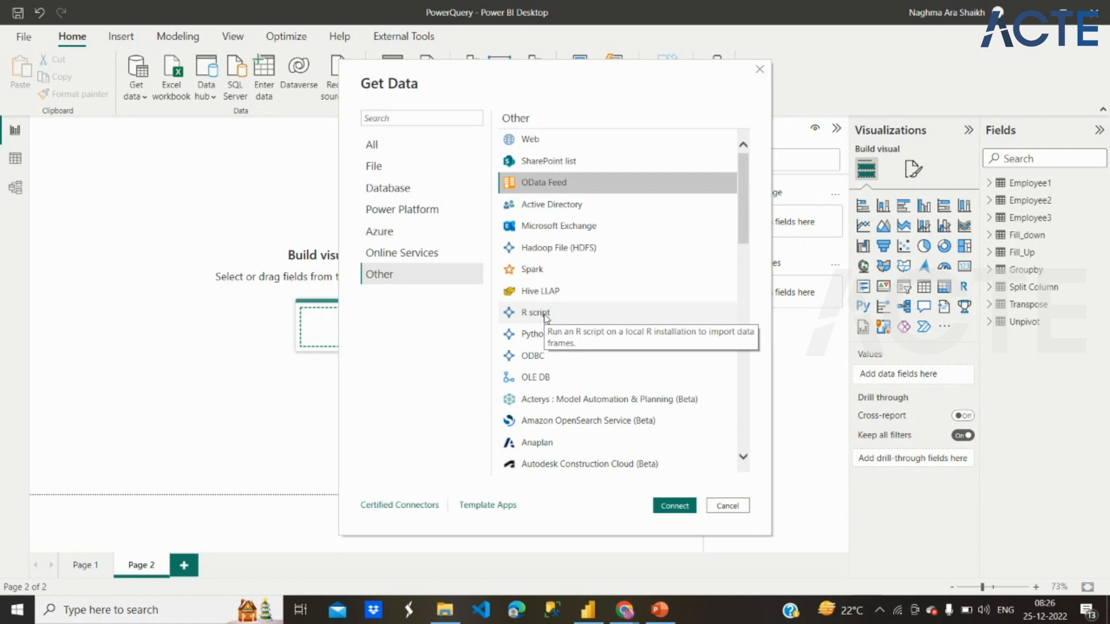
pyautogui.click(537, 335)
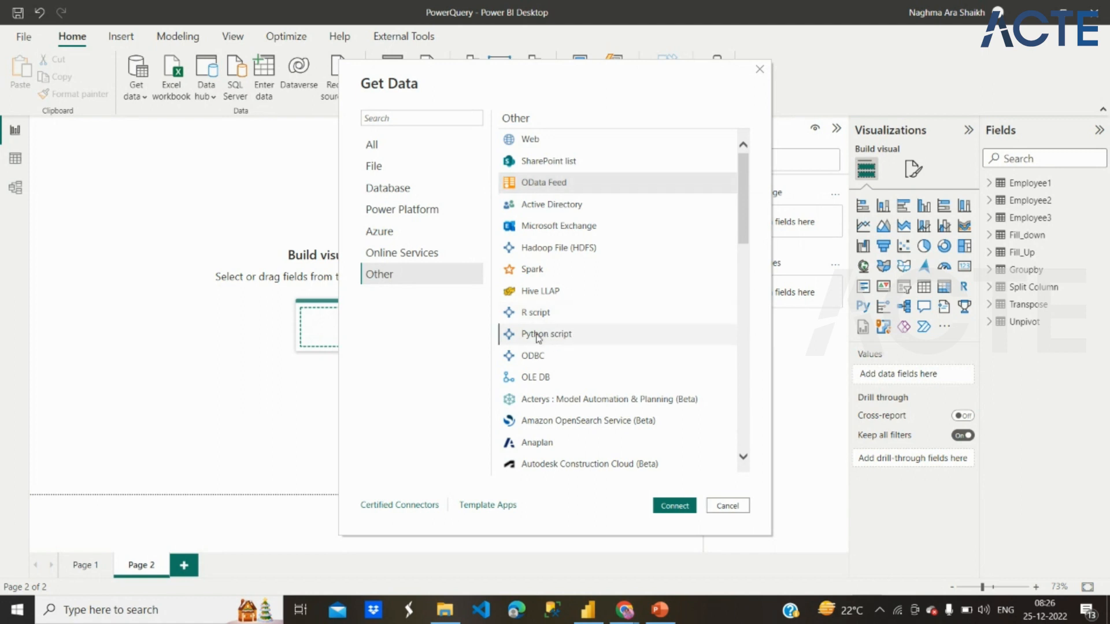
pyautogui.click(544, 315)
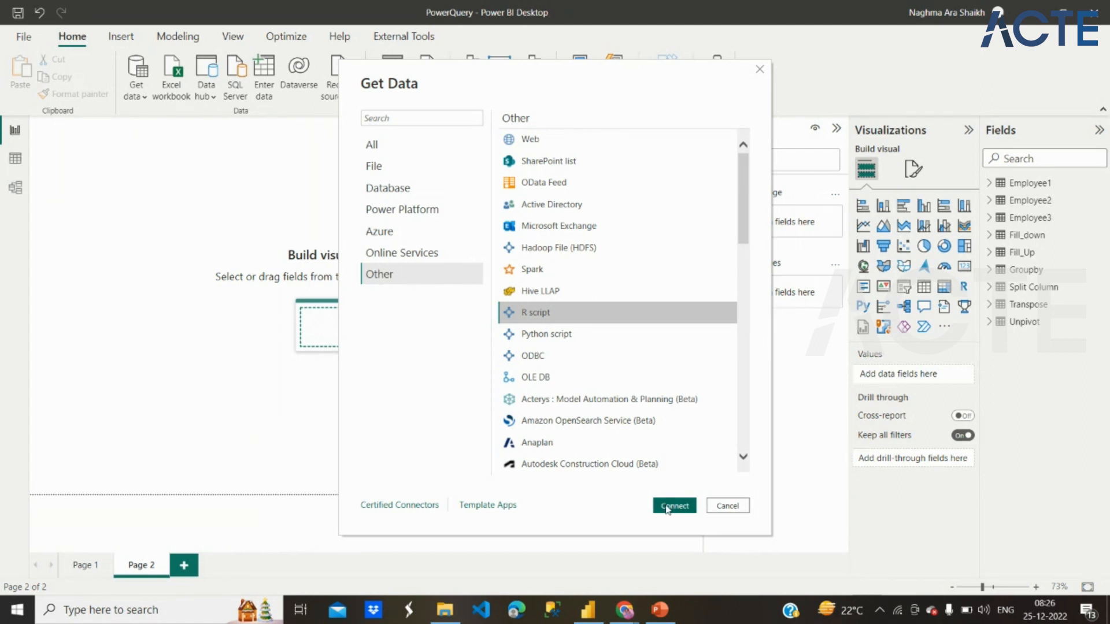
pyautogui.click(584, 337)
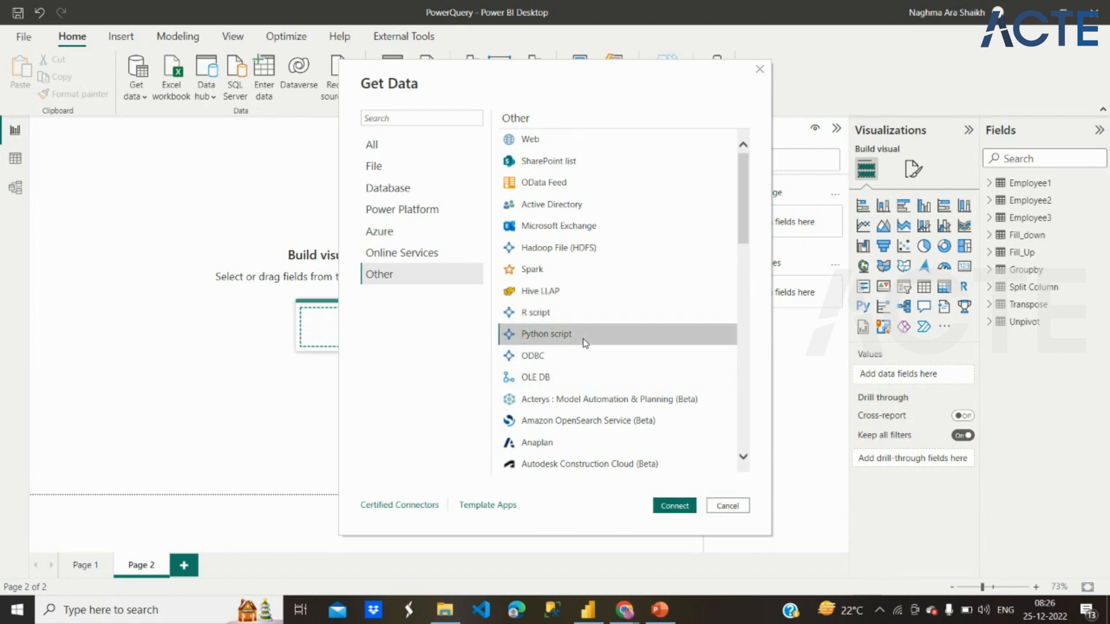
pyautogui.click(537, 182)
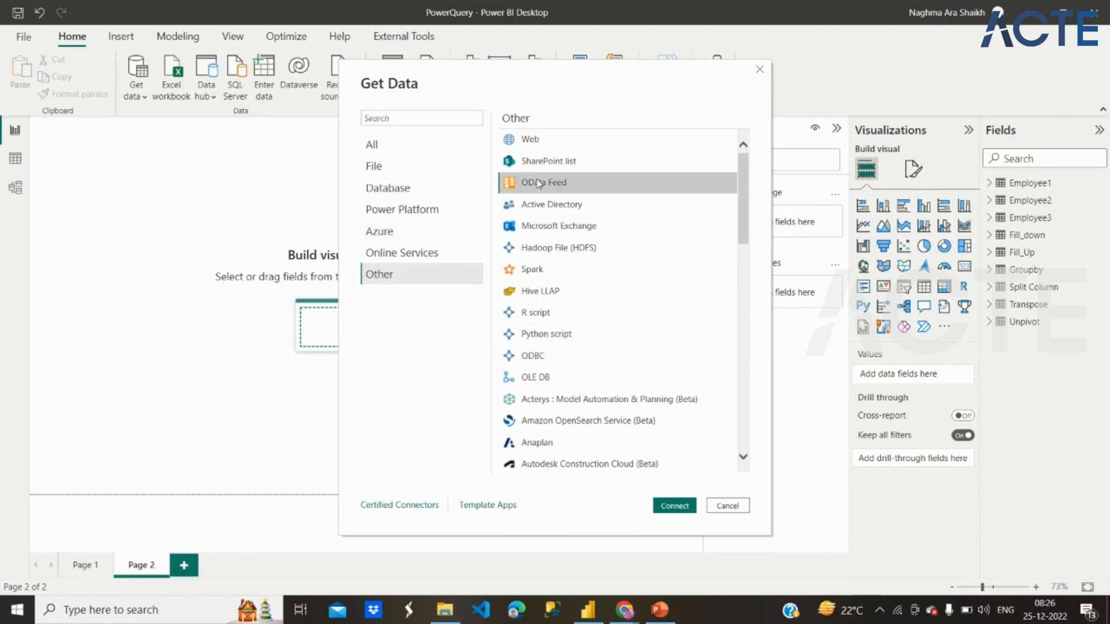
pyautogui.click(404, 169)
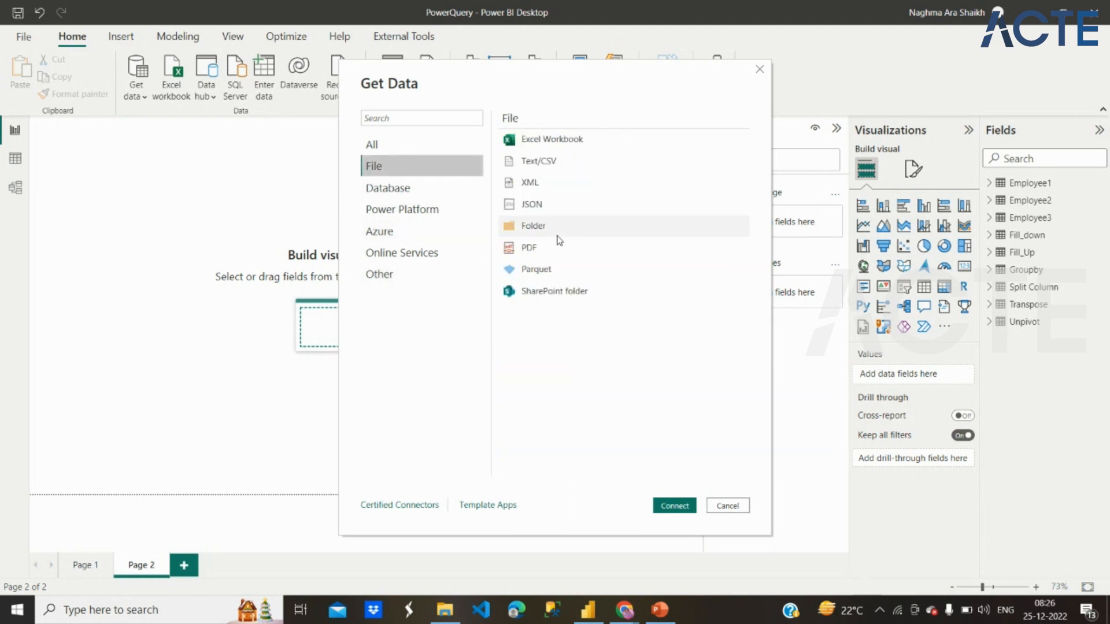
pyautogui.click(744, 504)
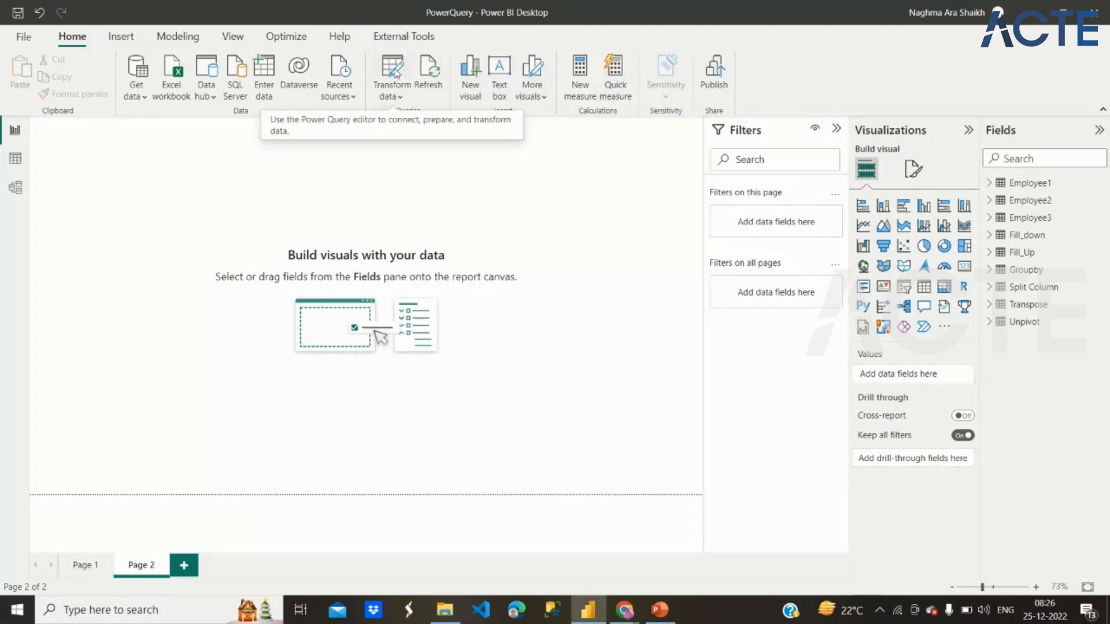
# Step: Open and close the Power Query Editor, and reopen it by editing the Employee1 table's query
pyautogui.click(396, 71)
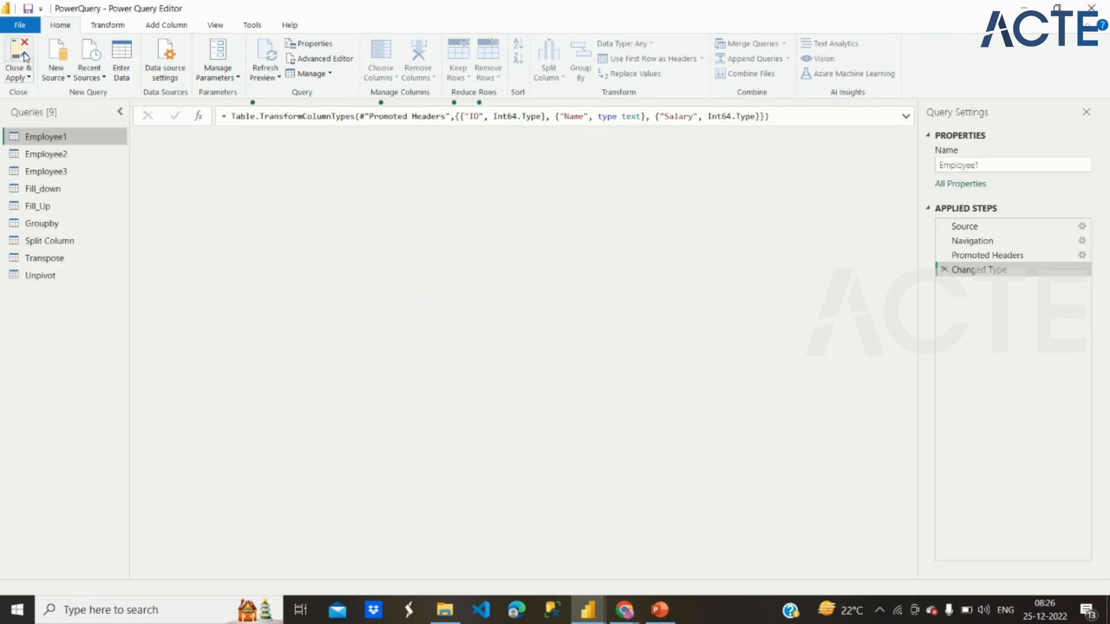
pyautogui.click(24, 56)
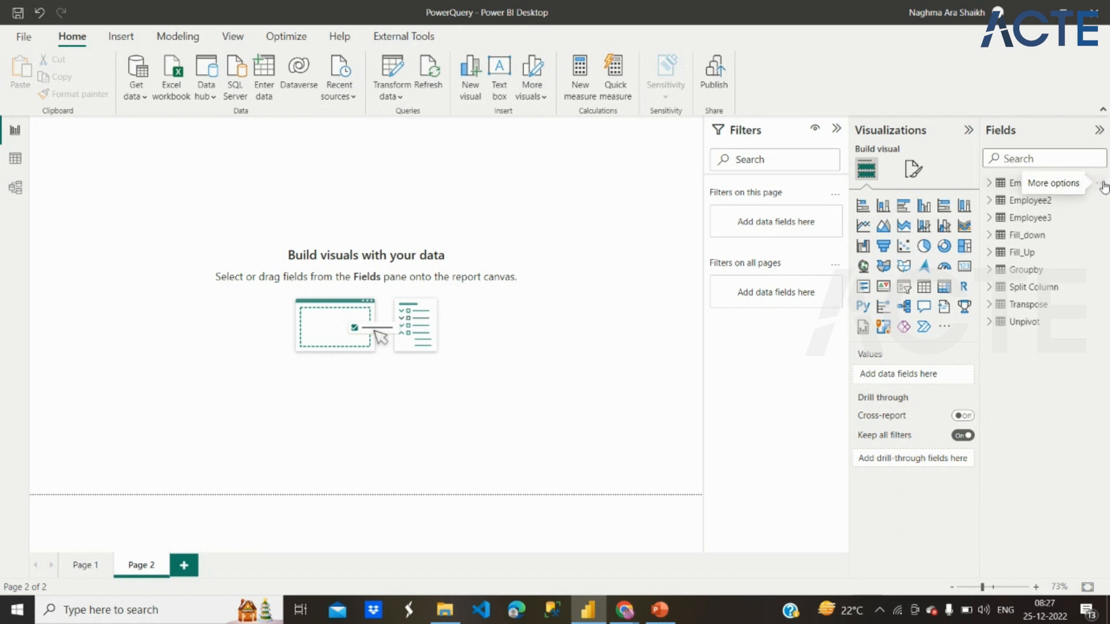
pyautogui.click(1102, 186)
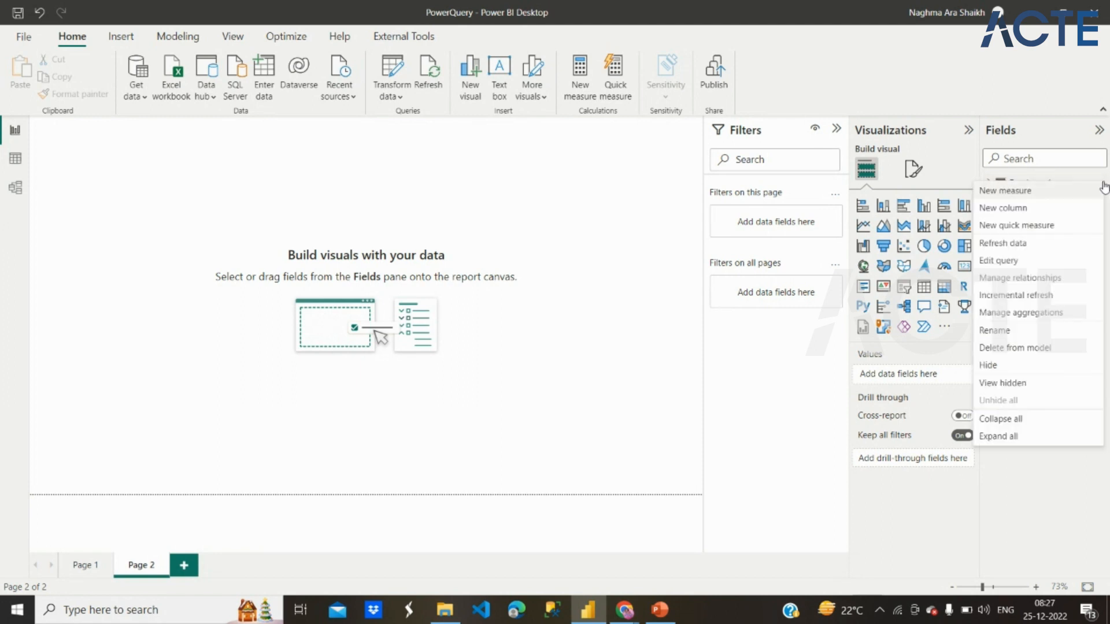
pyautogui.click(1014, 261)
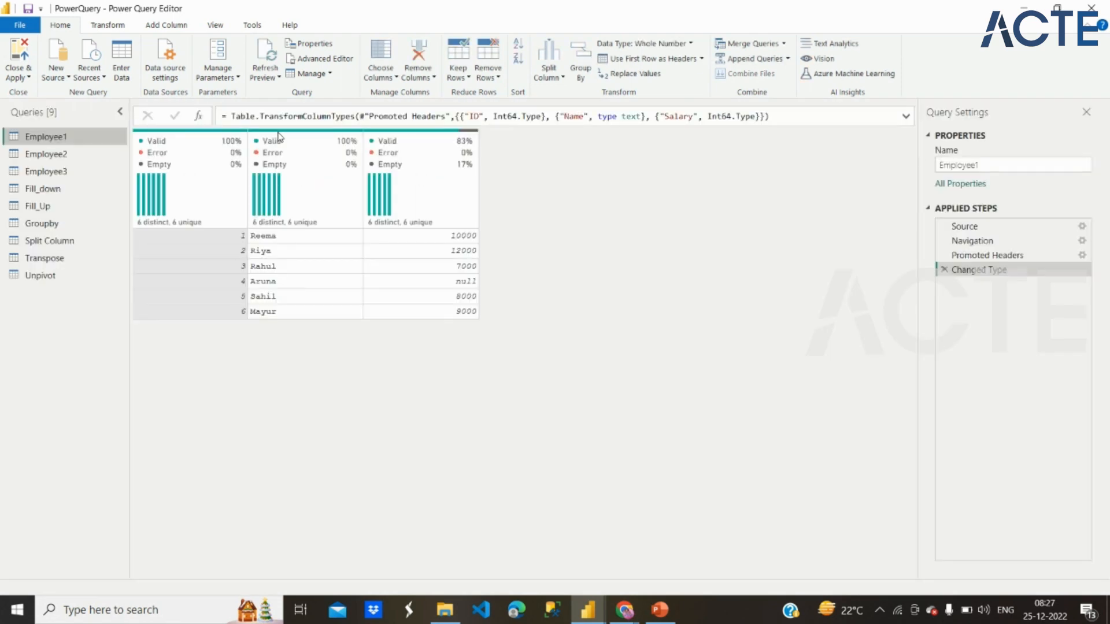
# Step: View the complete list of new sources from within the Power Query Editor, and cancel without connecting
pyautogui.moveTo(386, 220)
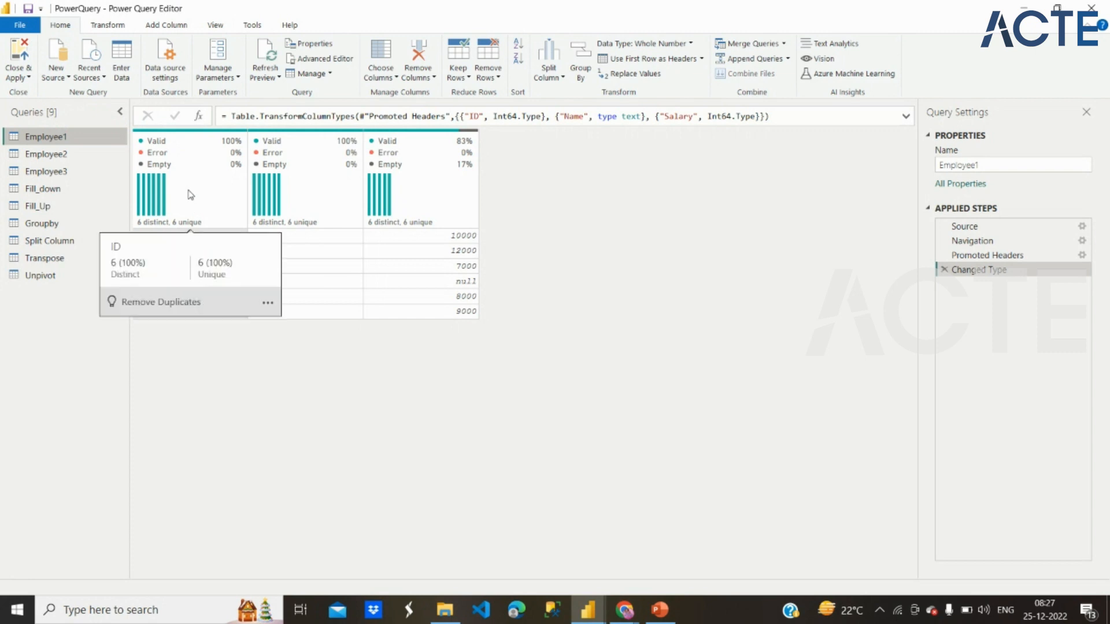
pyautogui.click(68, 79)
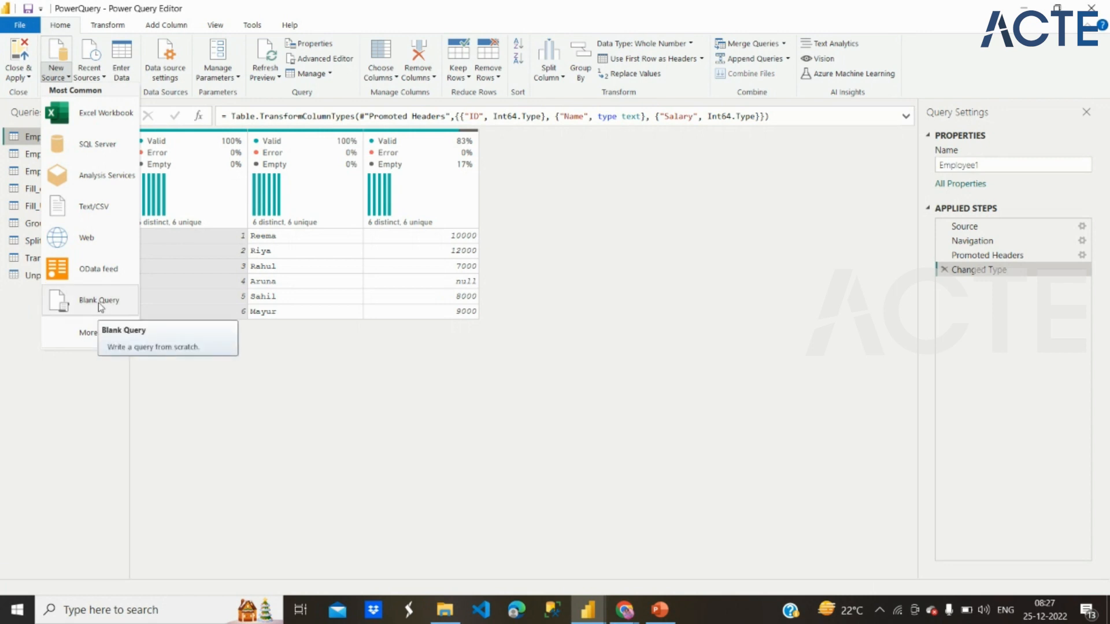
pyautogui.click(95, 338)
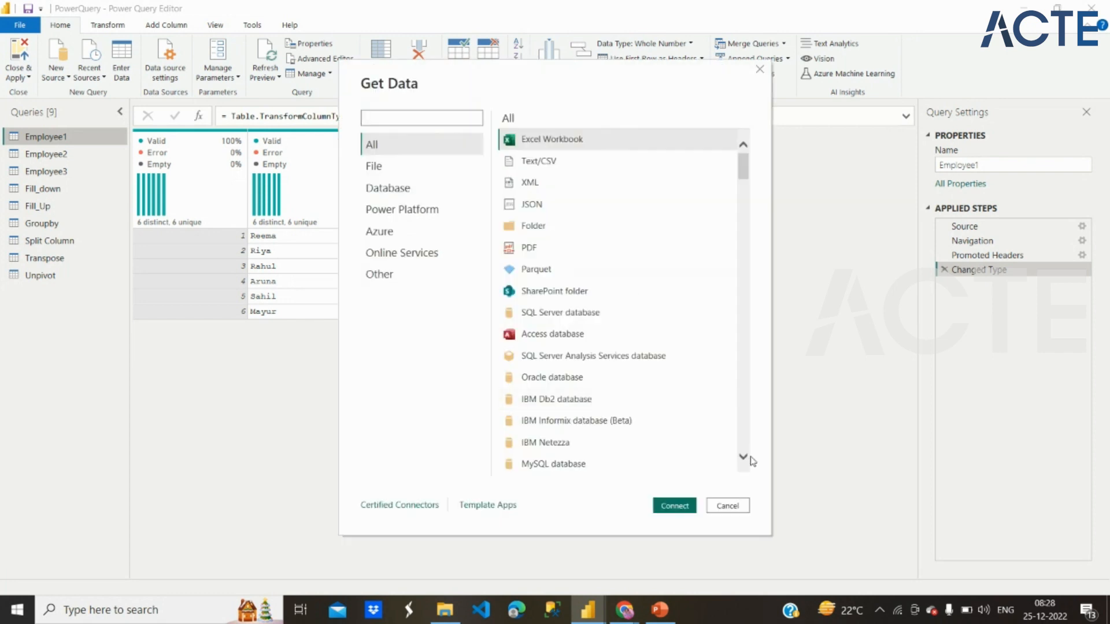
pyautogui.click(726, 505)
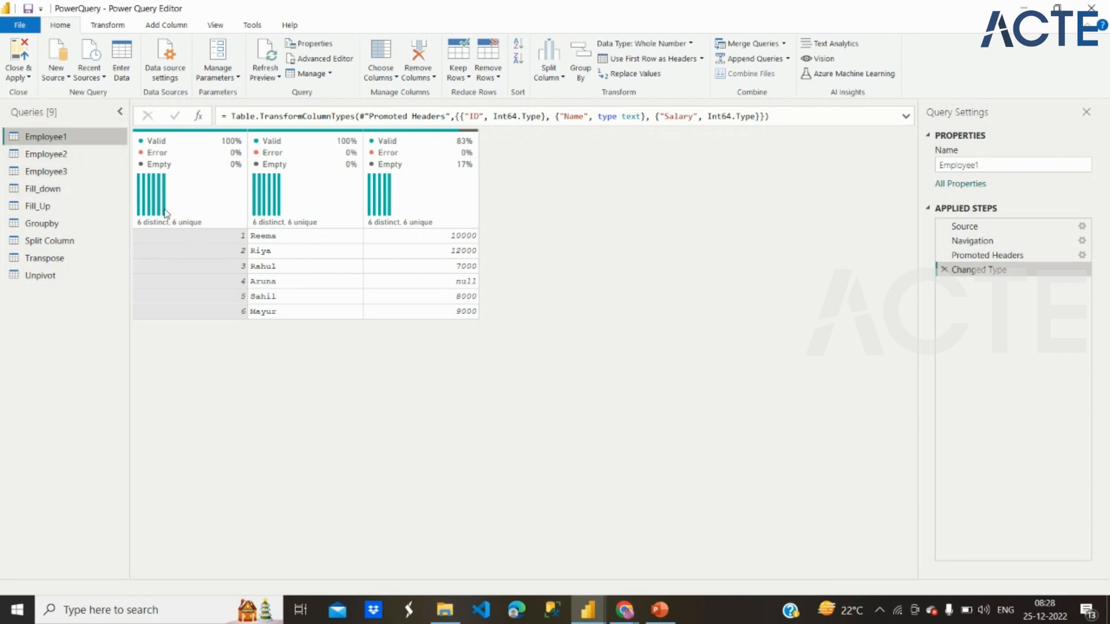
# Step: Import the CSV file ManytoManyRelationship_Territories as a new query, and close the Power Query Editor with the changes applied
pyautogui.moveTo(160, 207)
pyautogui.click(68, 80)
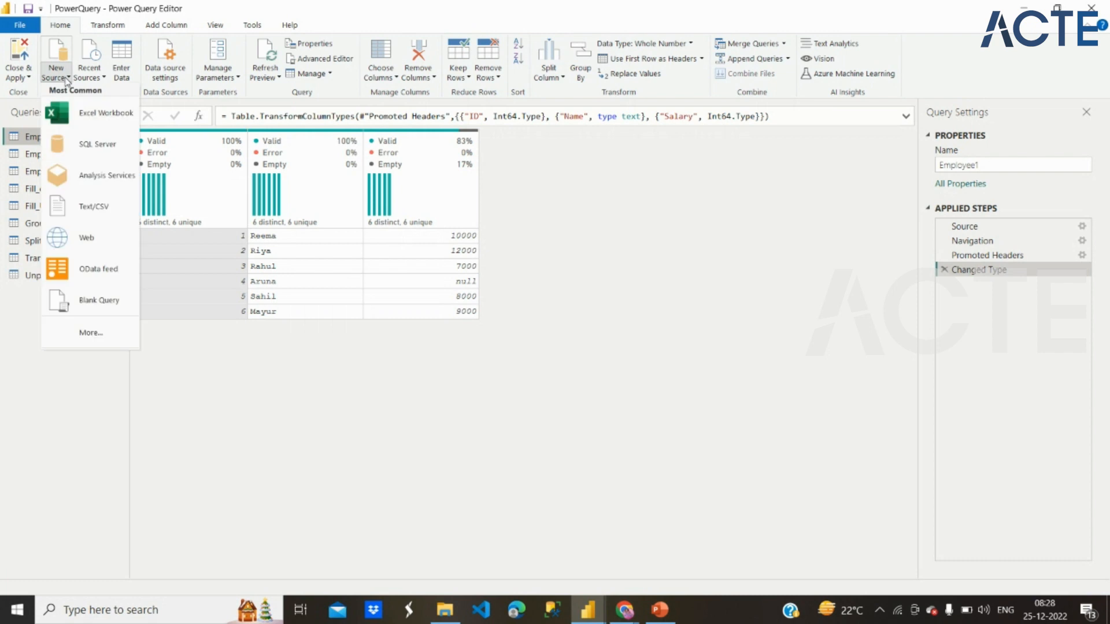
pyautogui.click(103, 215)
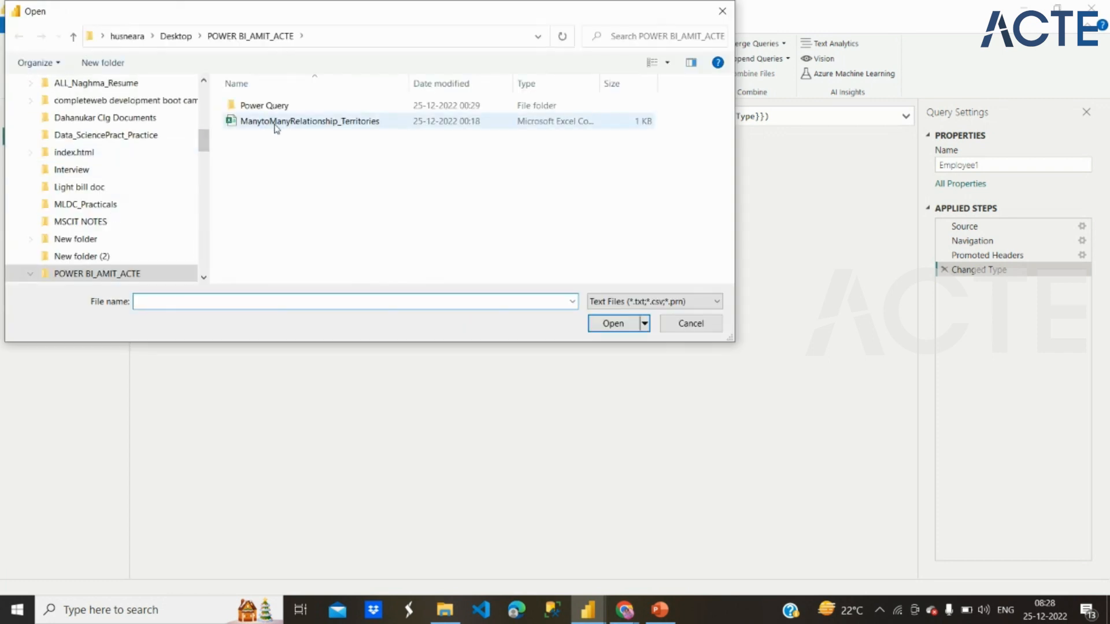
pyautogui.click(274, 124)
pyautogui.click(611, 325)
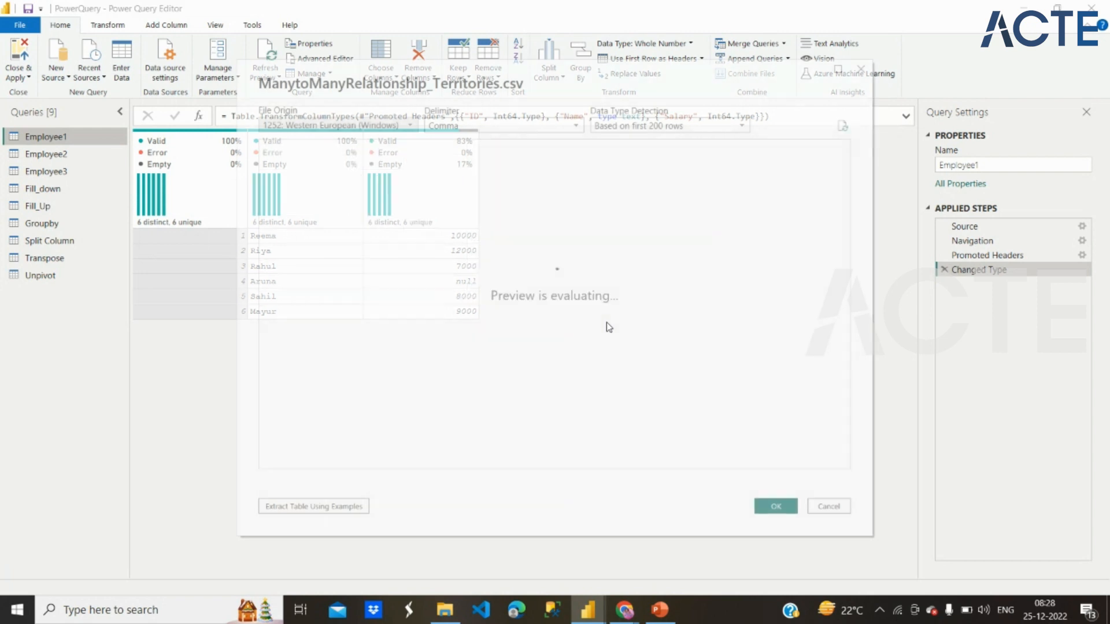
pyautogui.click(775, 506)
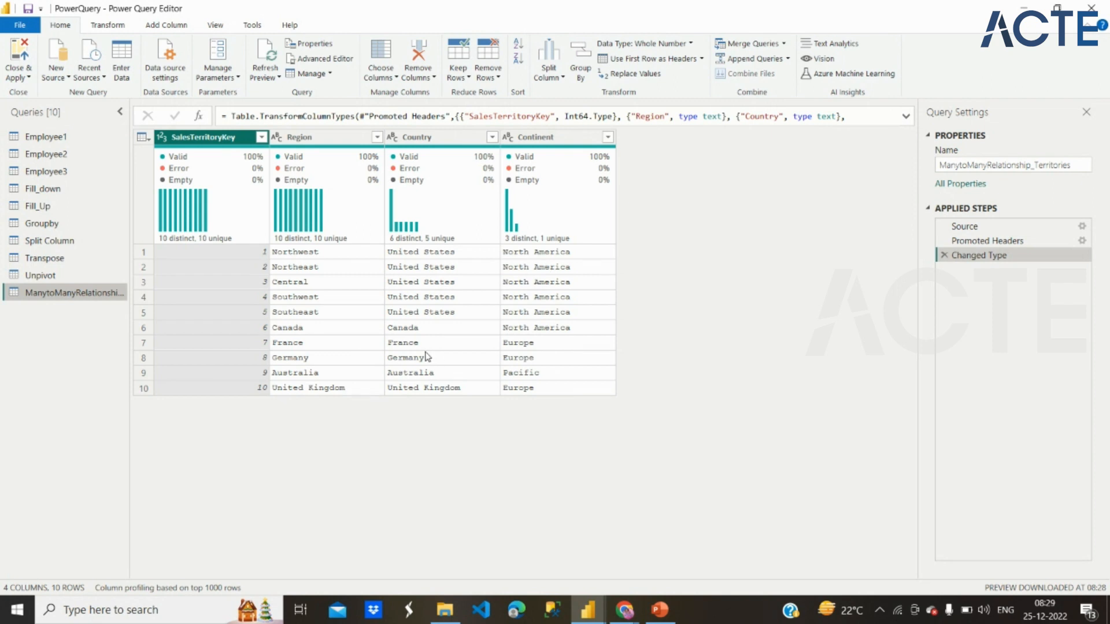
pyautogui.click(30, 77)
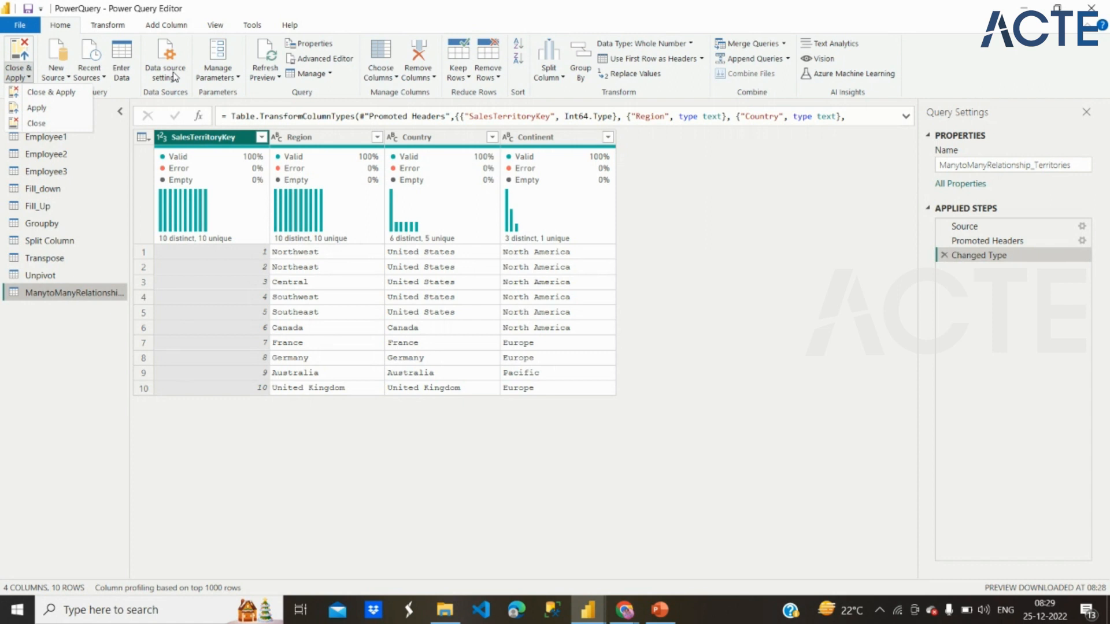
pyautogui.click(65, 97)
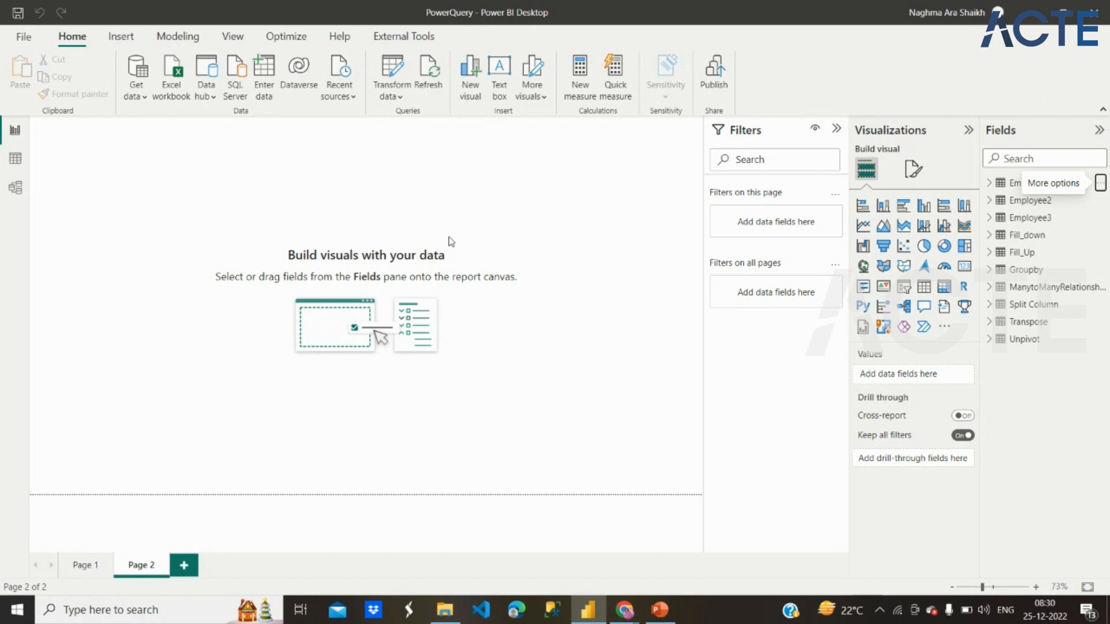
# Step: View the list of common data sources, and look at the tables in the model view and data view
pyautogui.click(139, 95)
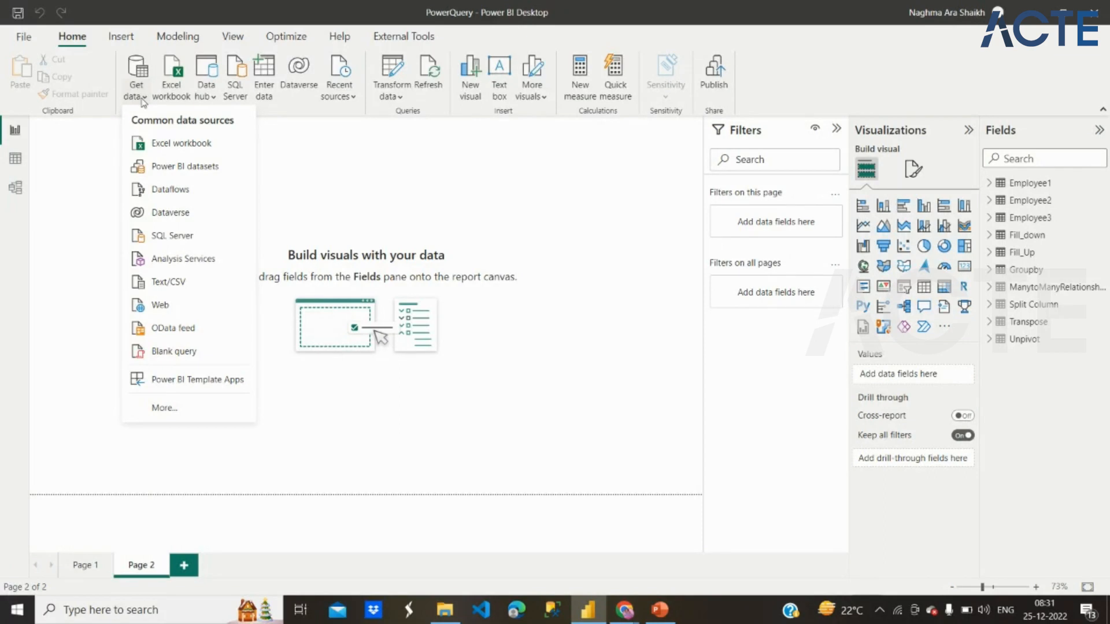
pyautogui.click(179, 145)
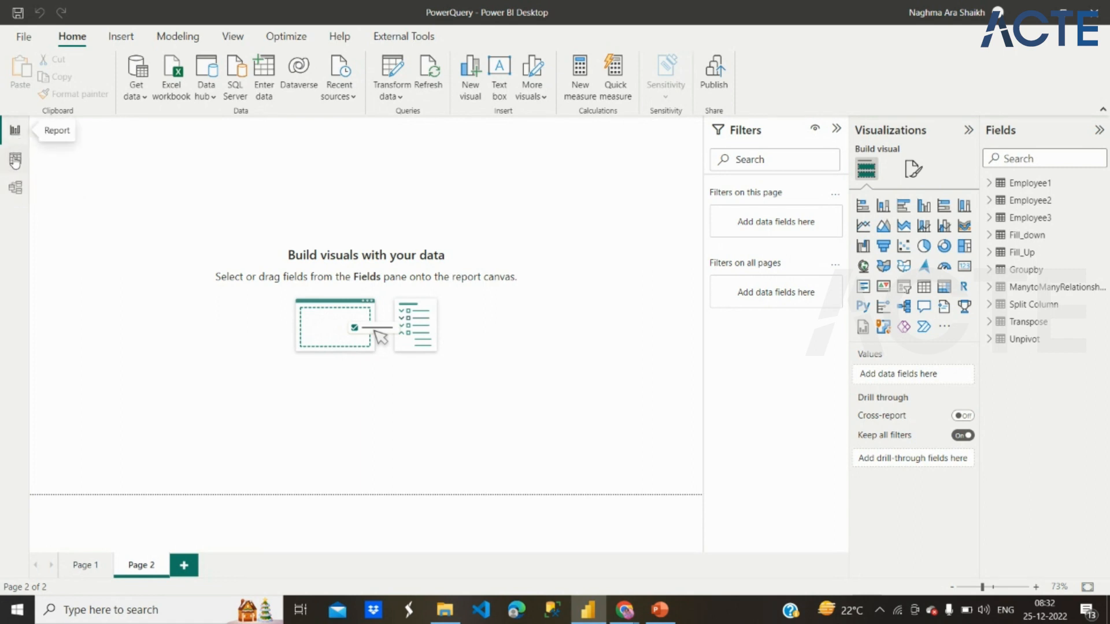
pyautogui.click(15, 196)
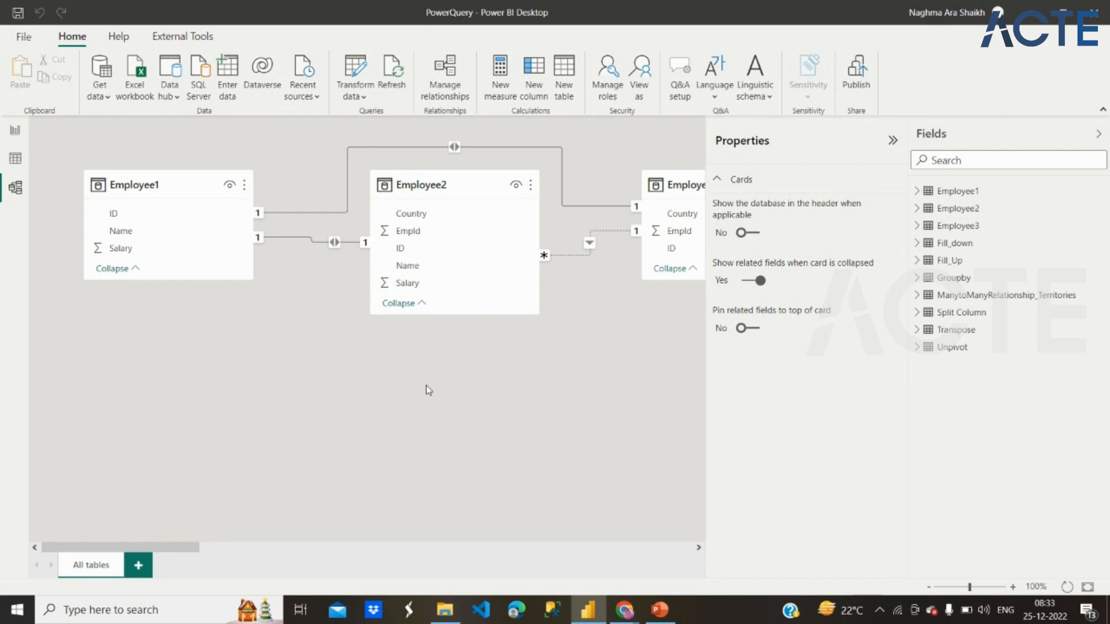
pyautogui.click(18, 157)
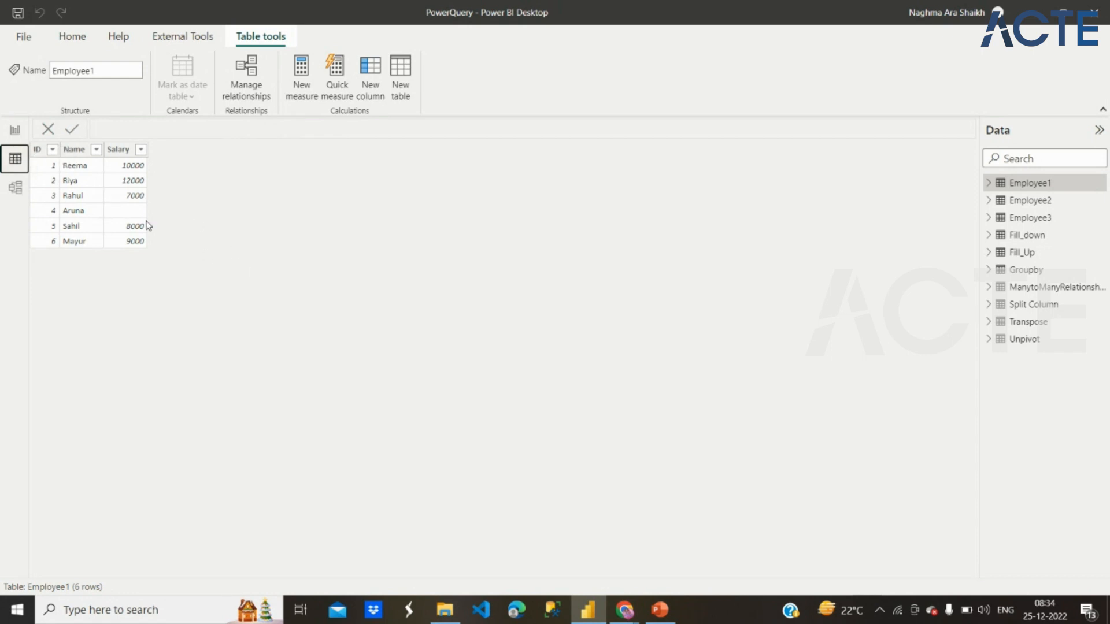
# Step: Switch to the PowerPoint slides and read what Power Query does and which views Power BI Desktop offers
pyautogui.click(651, 620)
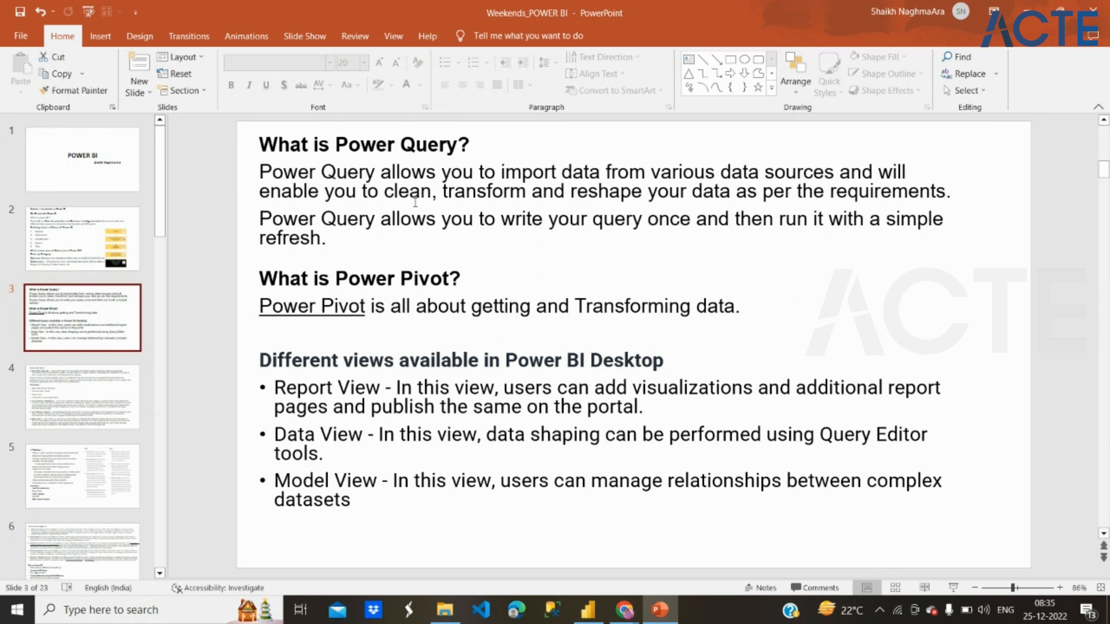
pyautogui.moveTo(405, 192); pyautogui.dragTo(595, 205)
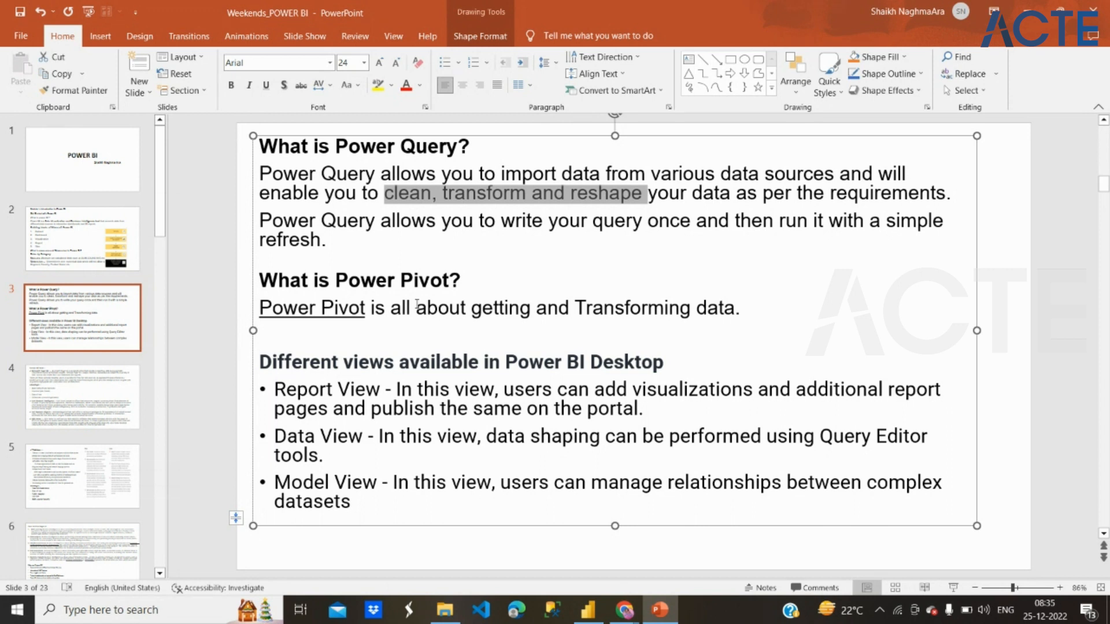
pyautogui.moveTo(326, 396); pyautogui.dragTo(327, 471)
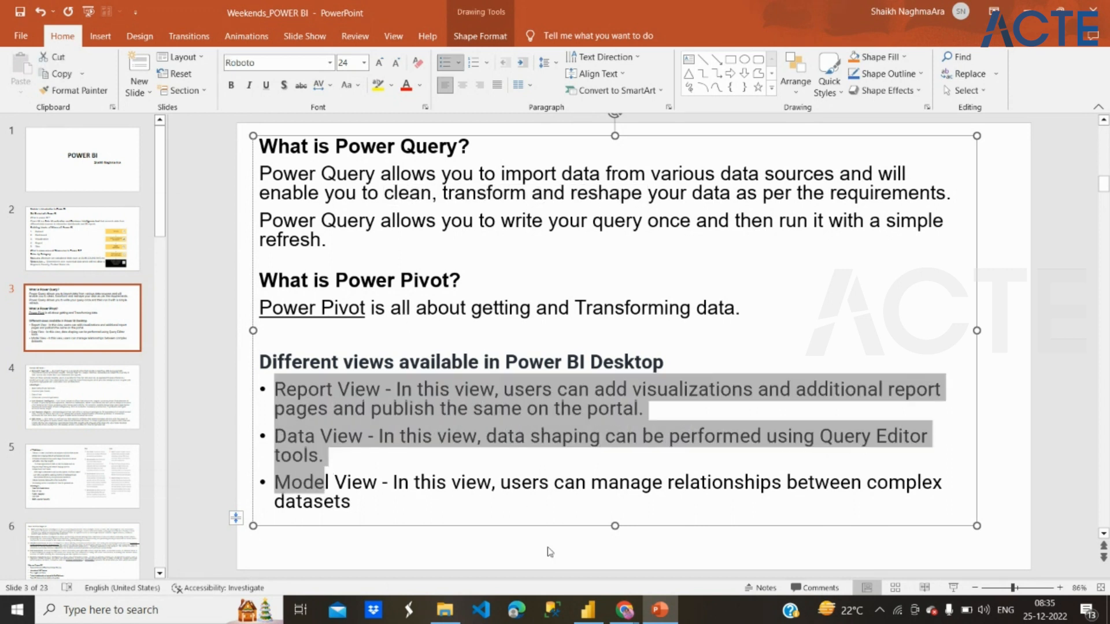
# Step: Switch to Power BI Desktop, view the data of the Employee2 and Fill_down tables, and show the model view
pyautogui.click(588, 609)
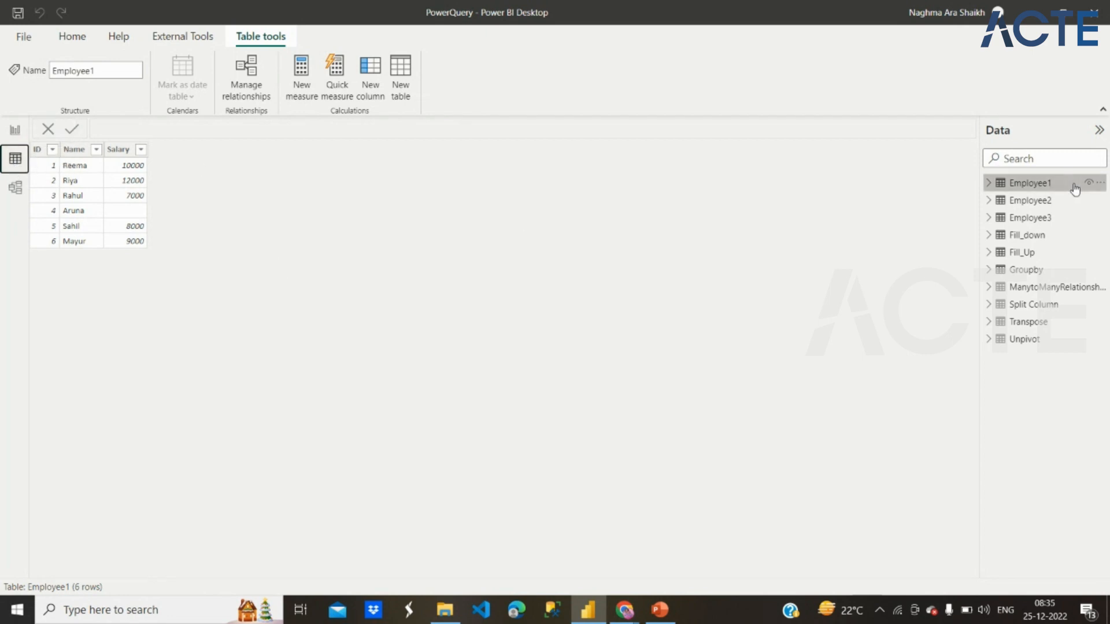
pyautogui.click(1049, 202)
pyautogui.click(1057, 237)
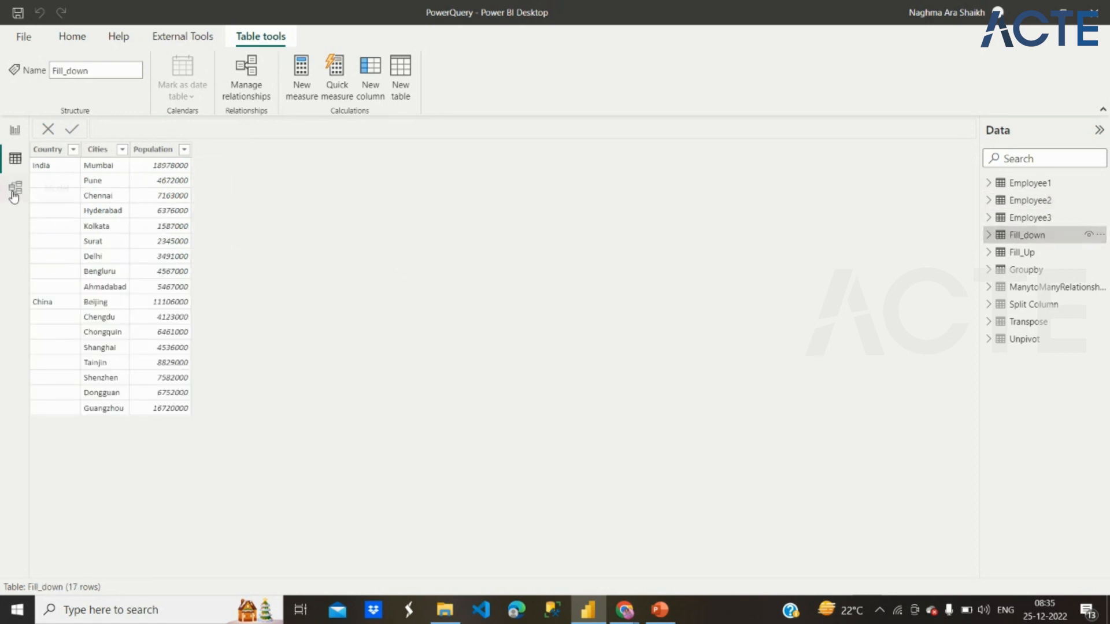
pyautogui.click(13, 194)
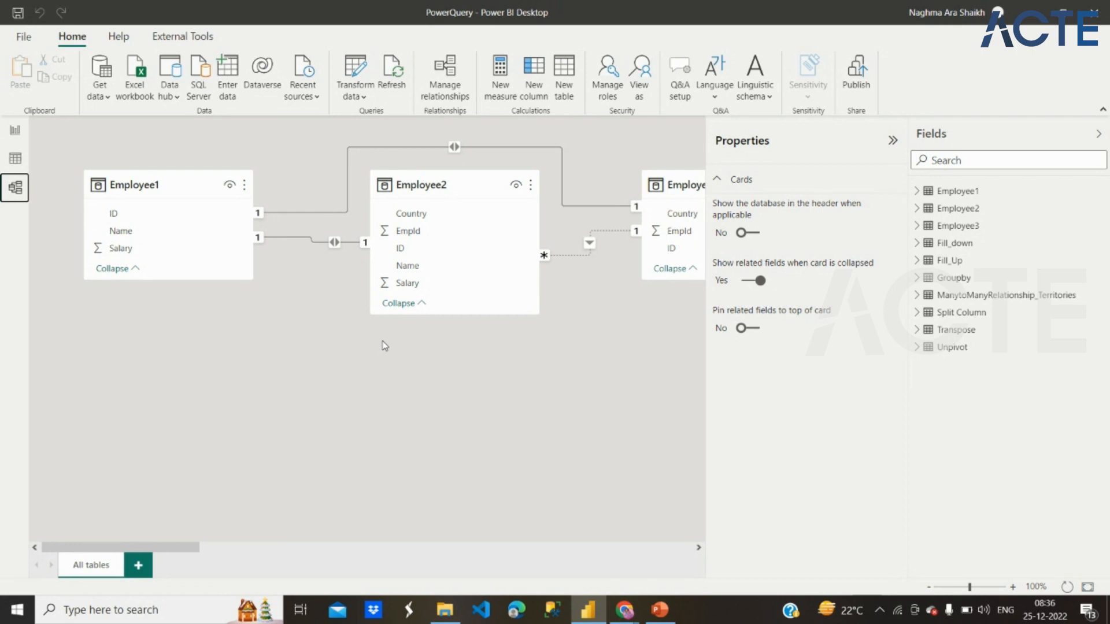
# Step: Switch to PowerPoint and read slide 4's description of Microsoft Power BI and its versions
pyautogui.click(659, 621)
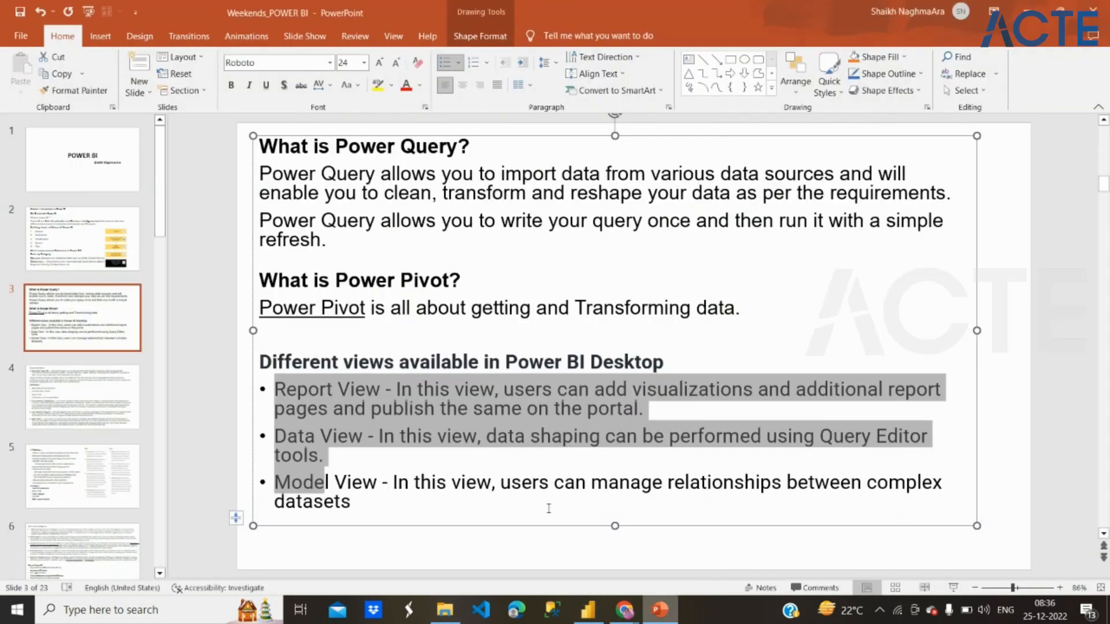
pyautogui.click(99, 390)
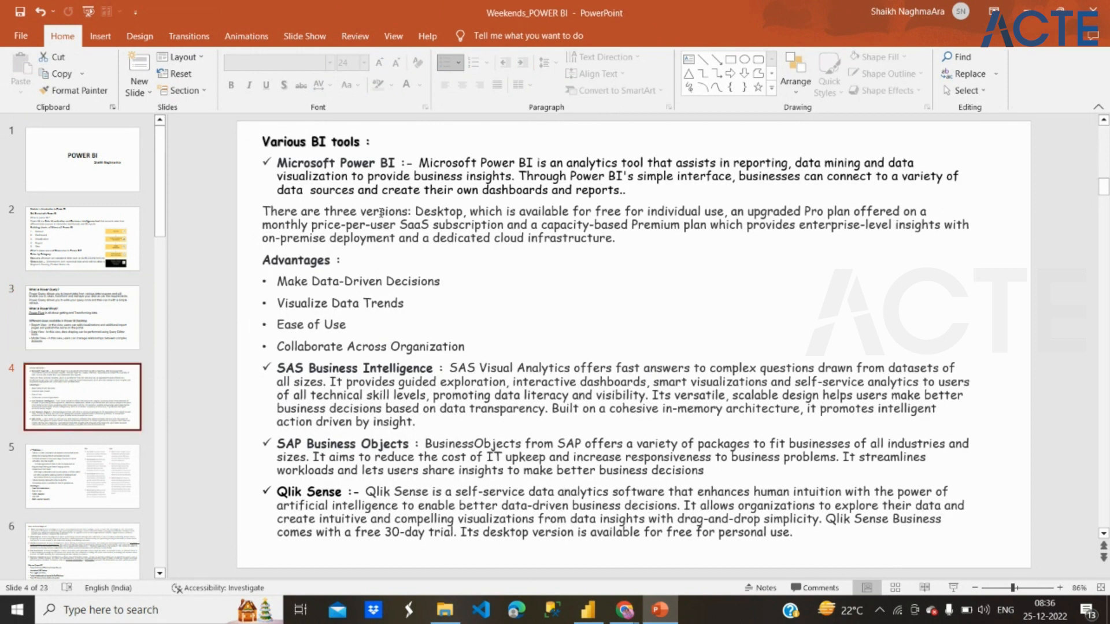
pyautogui.moveTo(334, 168); pyautogui.dragTo(447, 236)
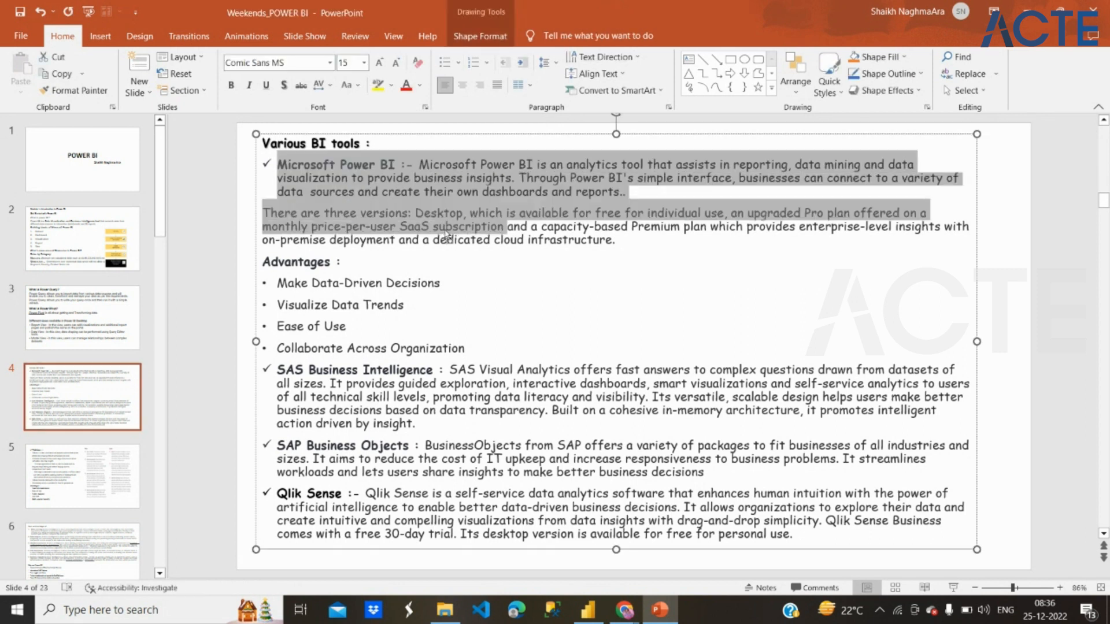
pyautogui.click(445, 226)
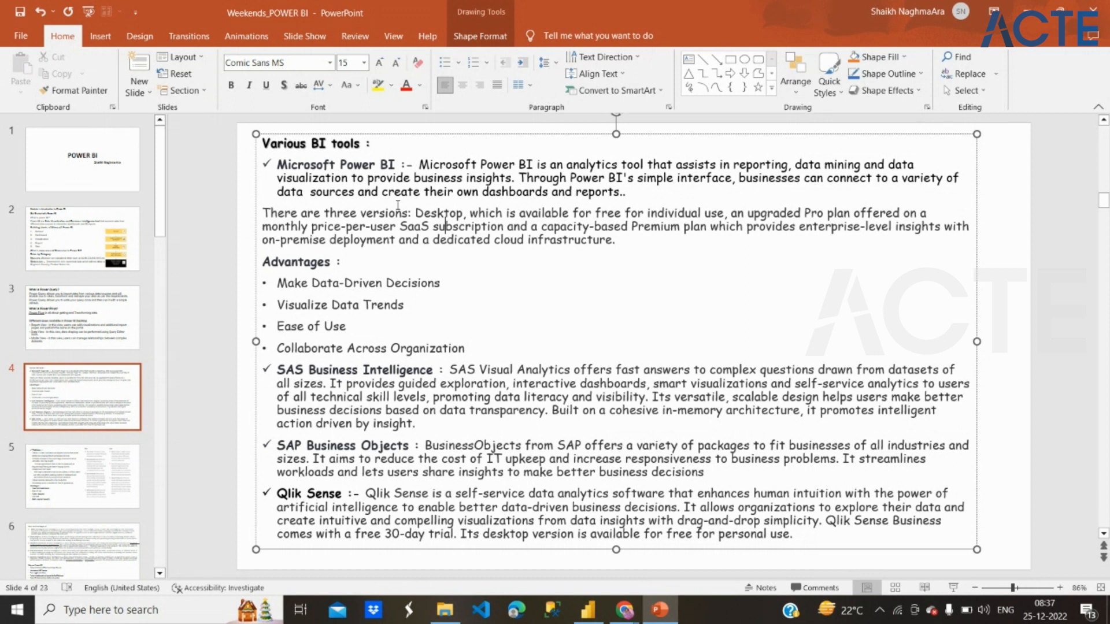
# Step: Return to Power BI Desktop, show the report view, and look over the modeling and view commands
pyautogui.click(588, 617)
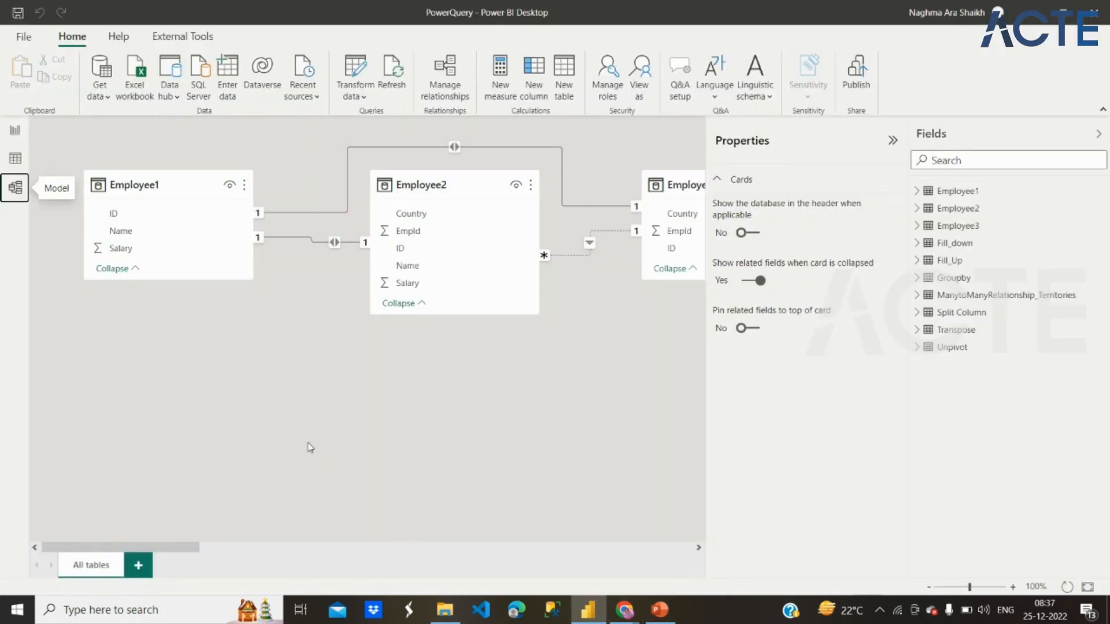
pyautogui.click(17, 132)
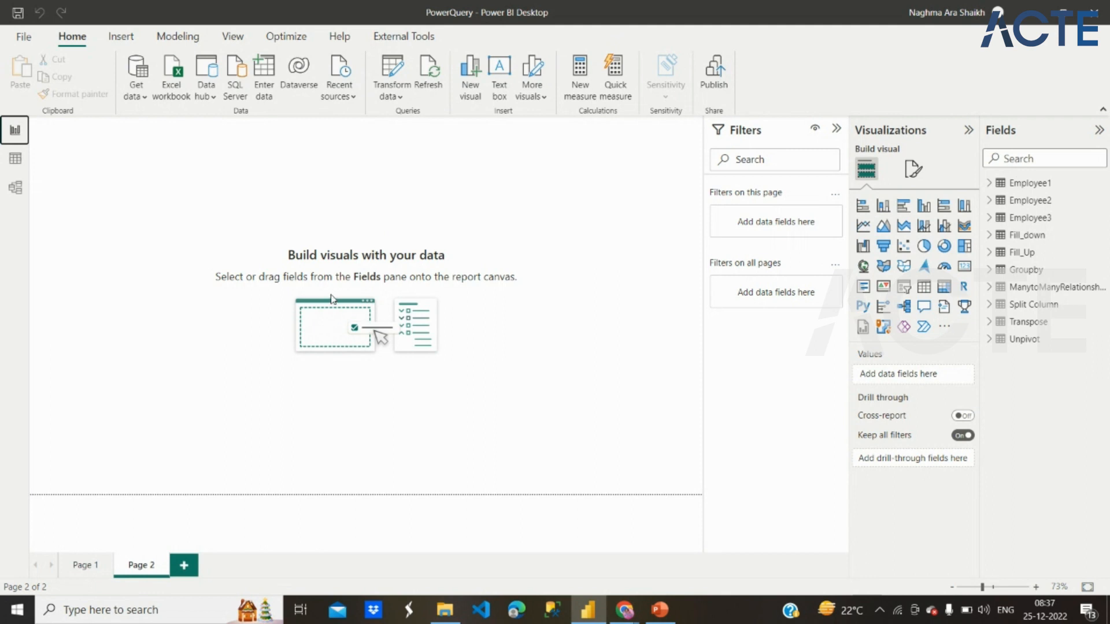
pyautogui.click(185, 39)
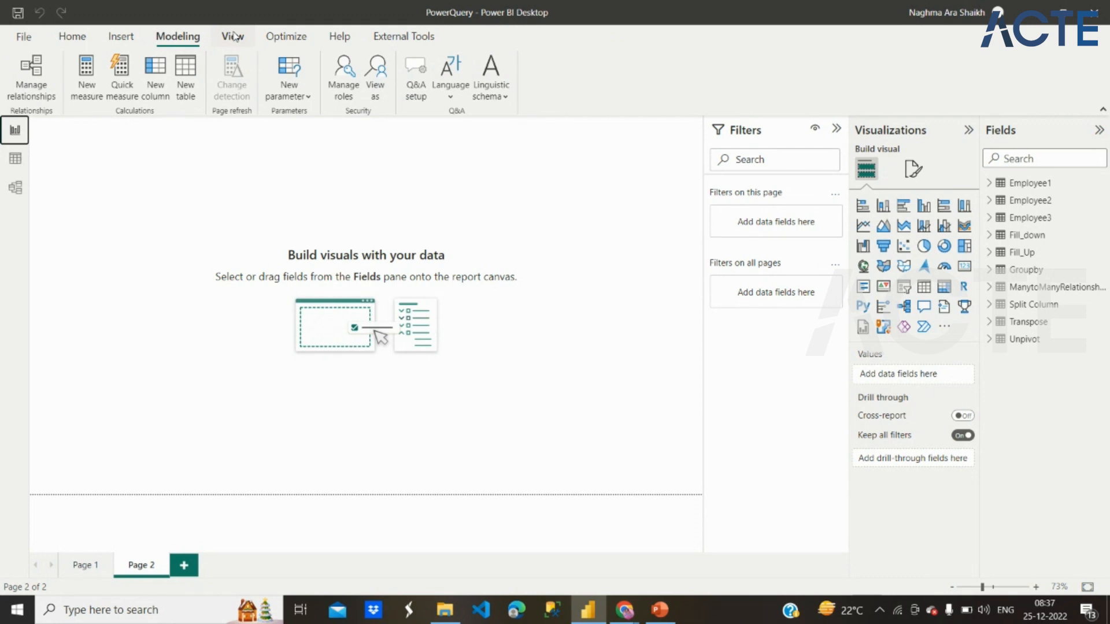
pyautogui.click(233, 36)
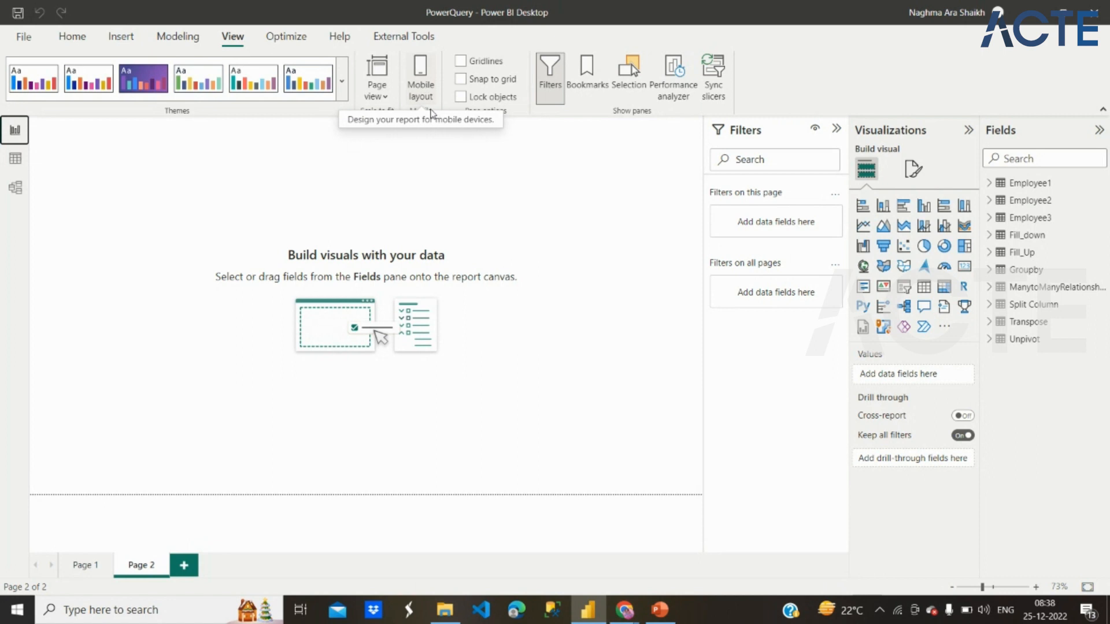
# Step: Open the mobile layout of report Page 2 and look through its canvas
pyautogui.click(431, 90)
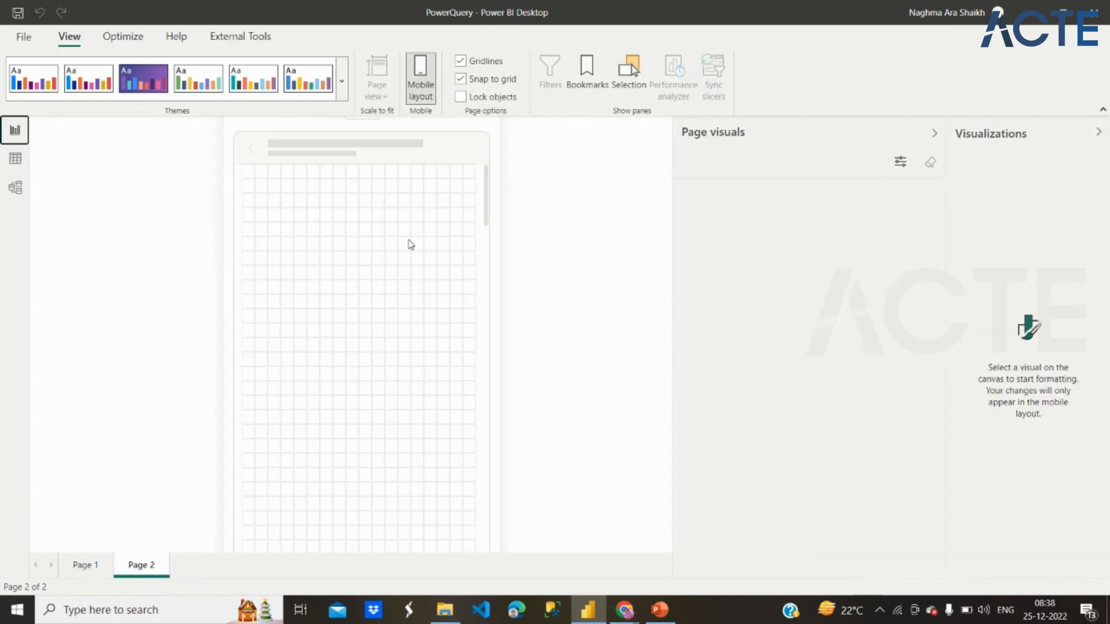
pyautogui.scroll(-3, 436, 266)
pyautogui.scroll(-2, 436, 266)
pyautogui.scroll(-1, 416, 275)
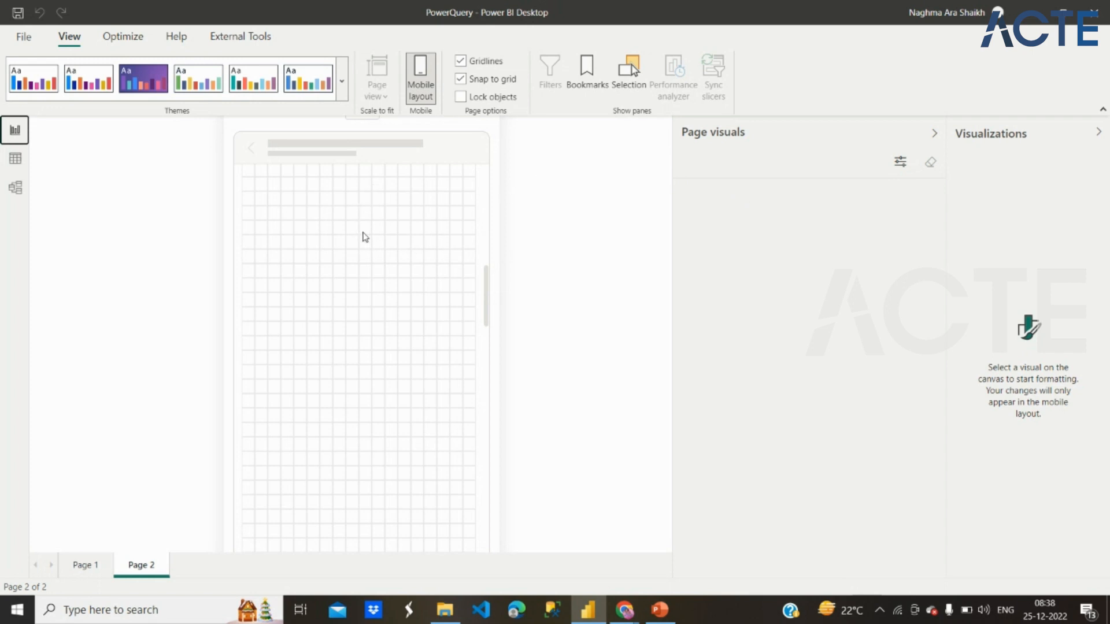
# Step: Switch to PowerPoint and read about the other BI tools on slide 4 and Tableau on slide 5
pyautogui.hotkey('alt', 'Tab')
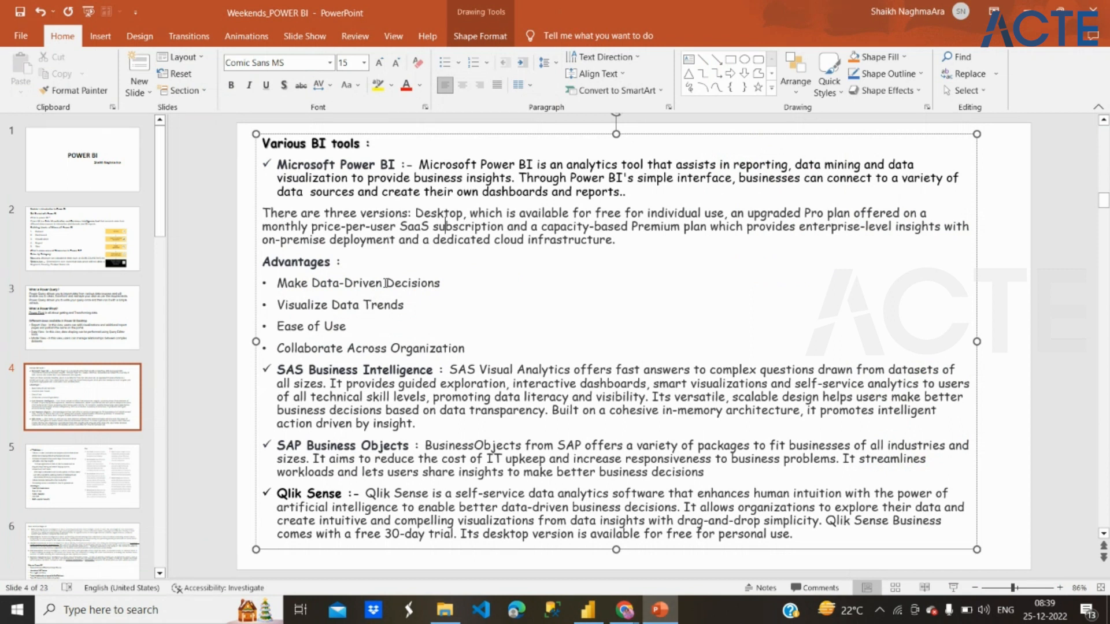
pyautogui.moveTo(400, 165); pyautogui.dragTo(306, 191)
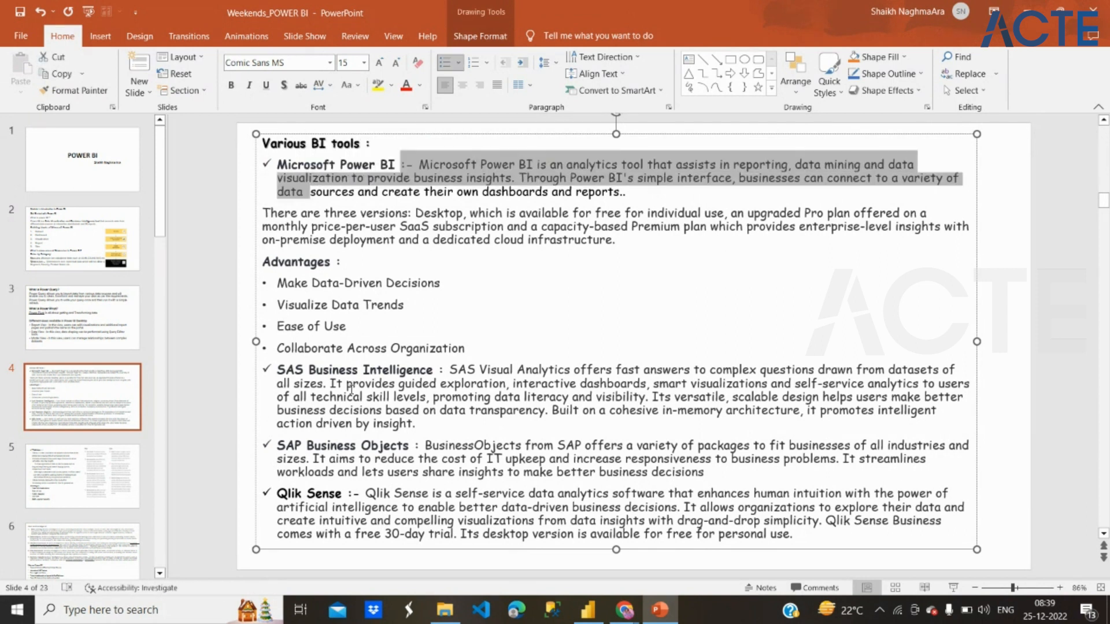
pyautogui.doubleClick(334, 368)
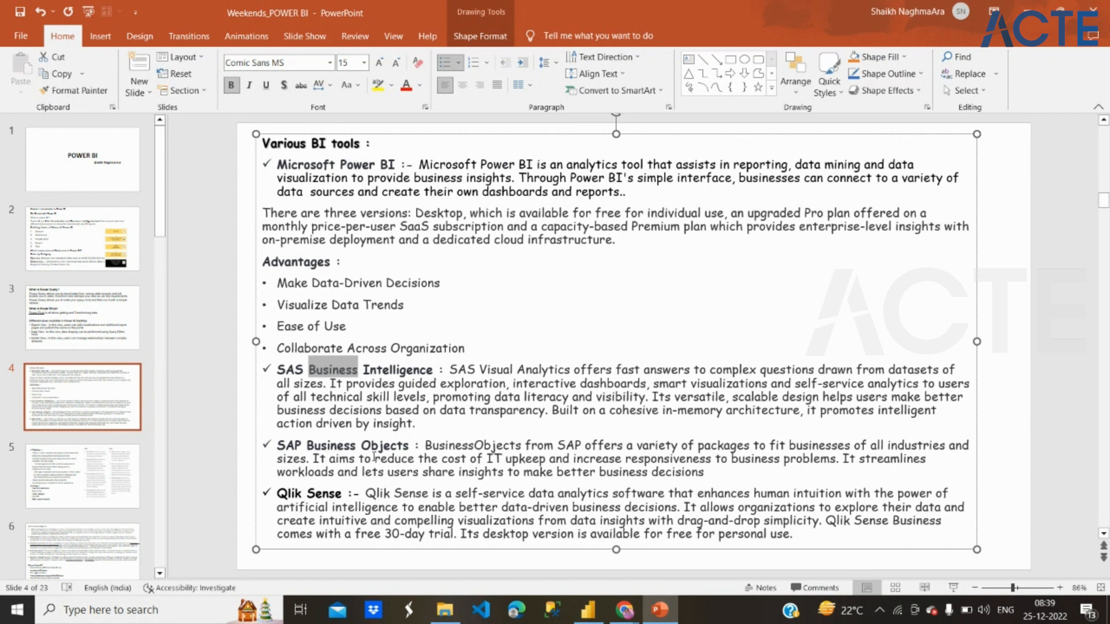
pyautogui.click(56, 504)
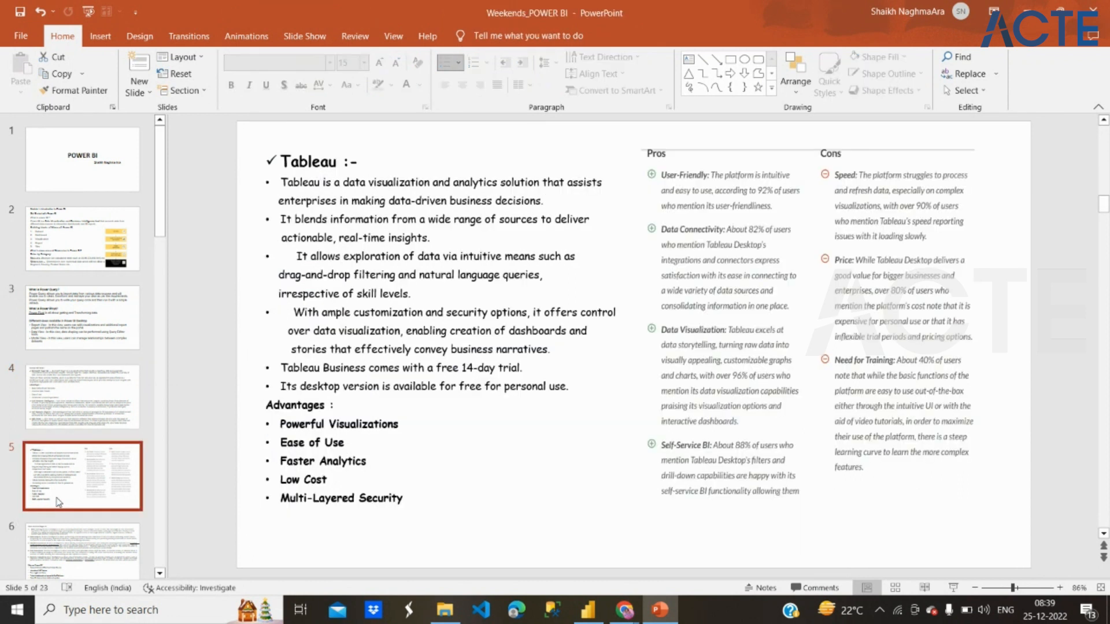
# Step: Read the five stages on slide 6, from data sourcing and data analysis through to decision support
pyautogui.click(65, 536)
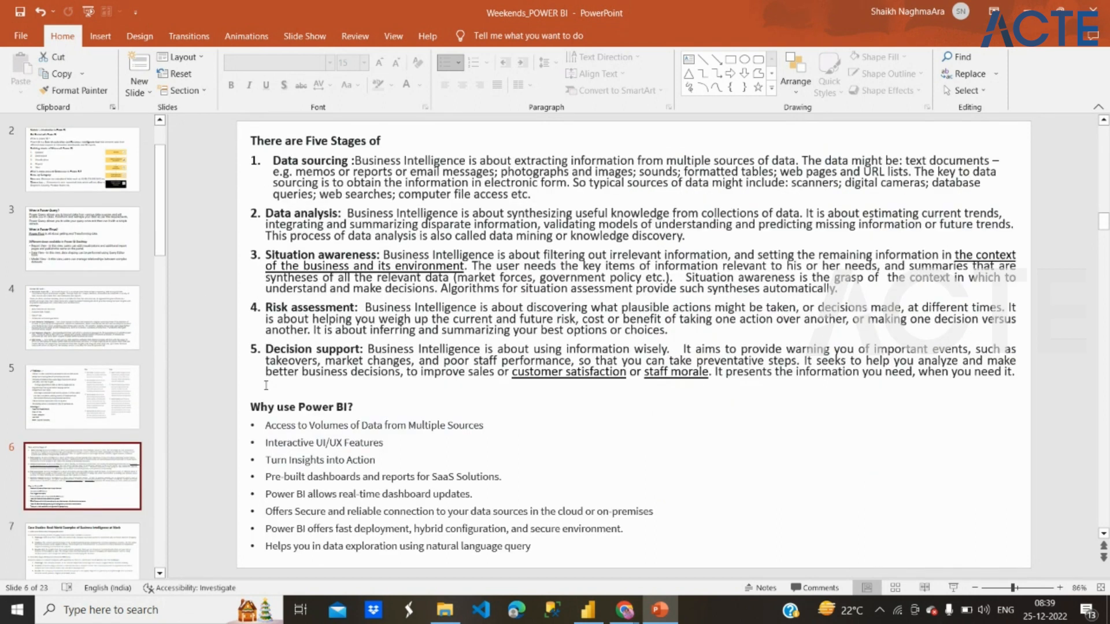
pyautogui.moveTo(276, 196); pyautogui.dragTo(313, 363)
pyautogui.click(312, 363)
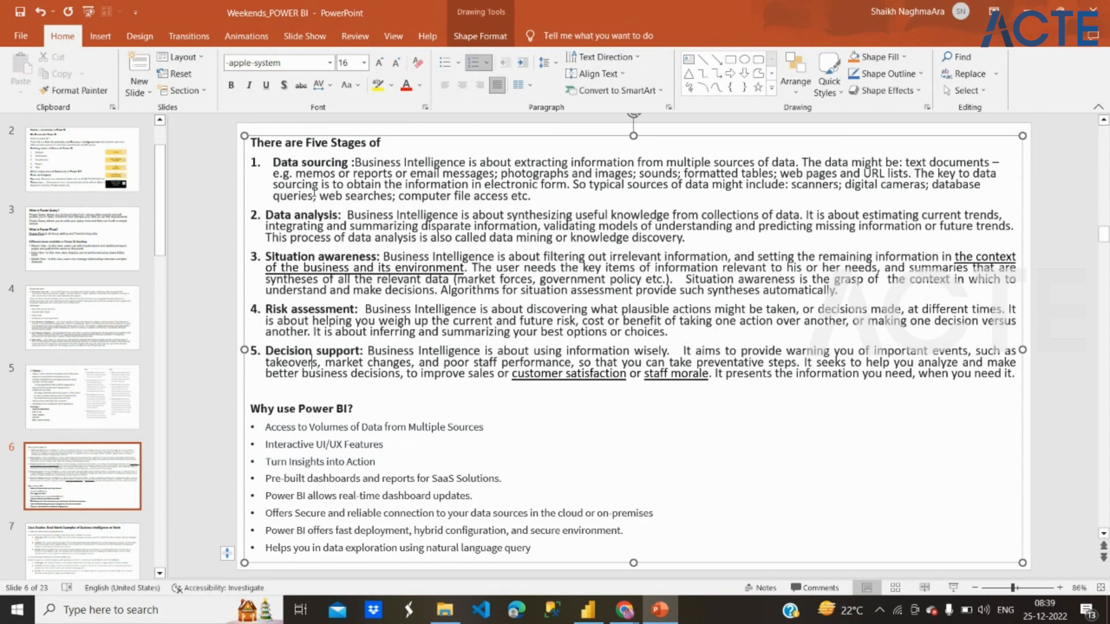
pyautogui.click(315, 160)
pyautogui.doubleClick(315, 161)
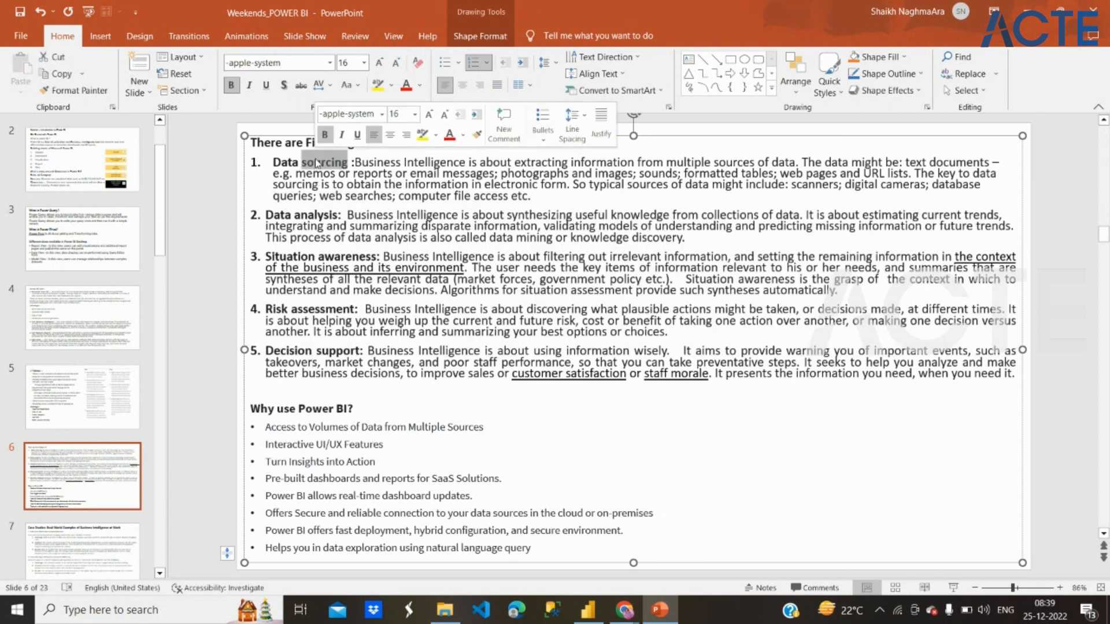
pyautogui.doubleClick(315, 215)
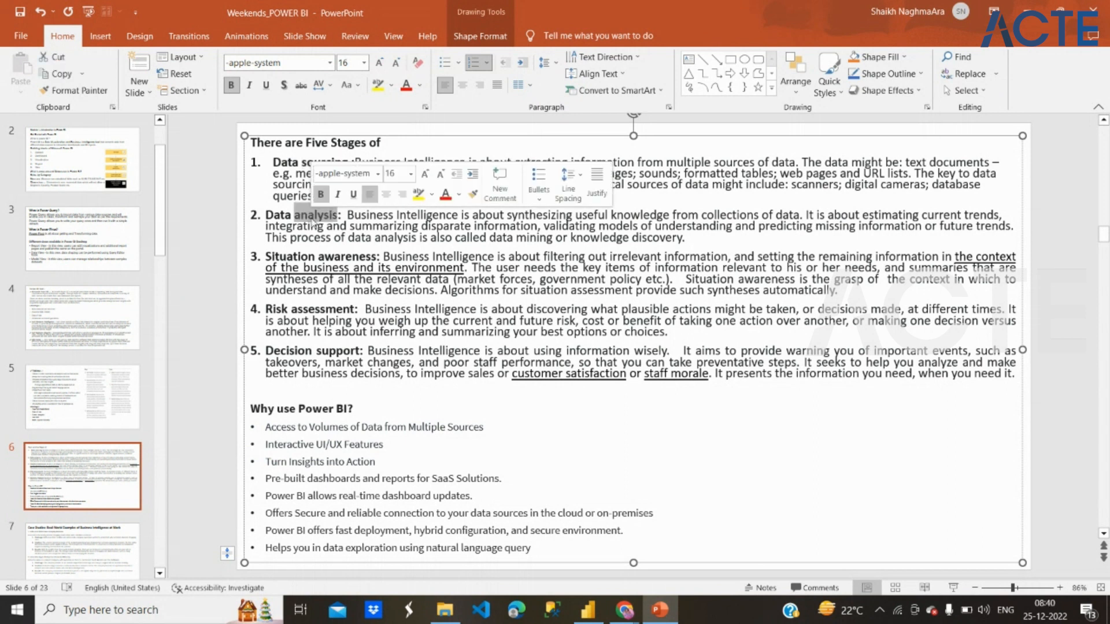
pyautogui.doubleClick(321, 261)
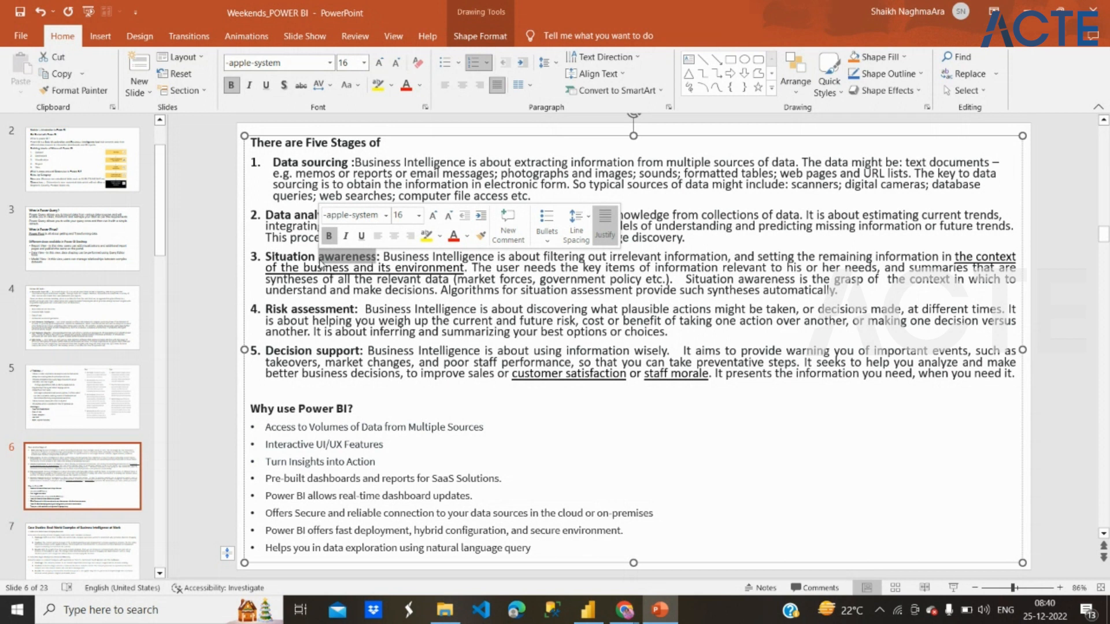
pyautogui.click(267, 257)
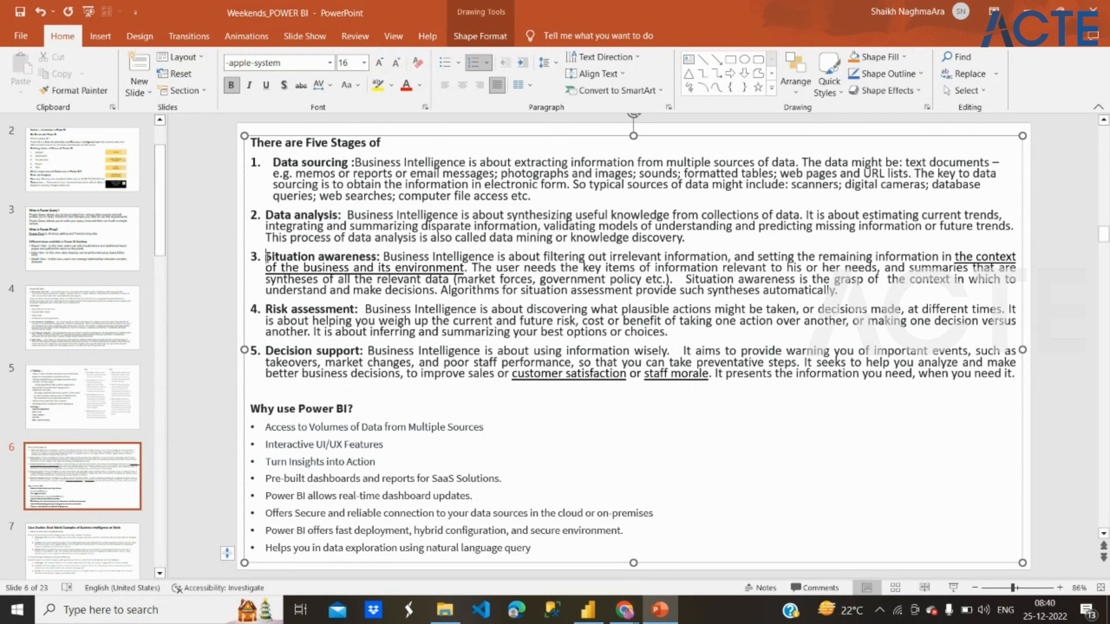
pyautogui.tripleClick(325, 309)
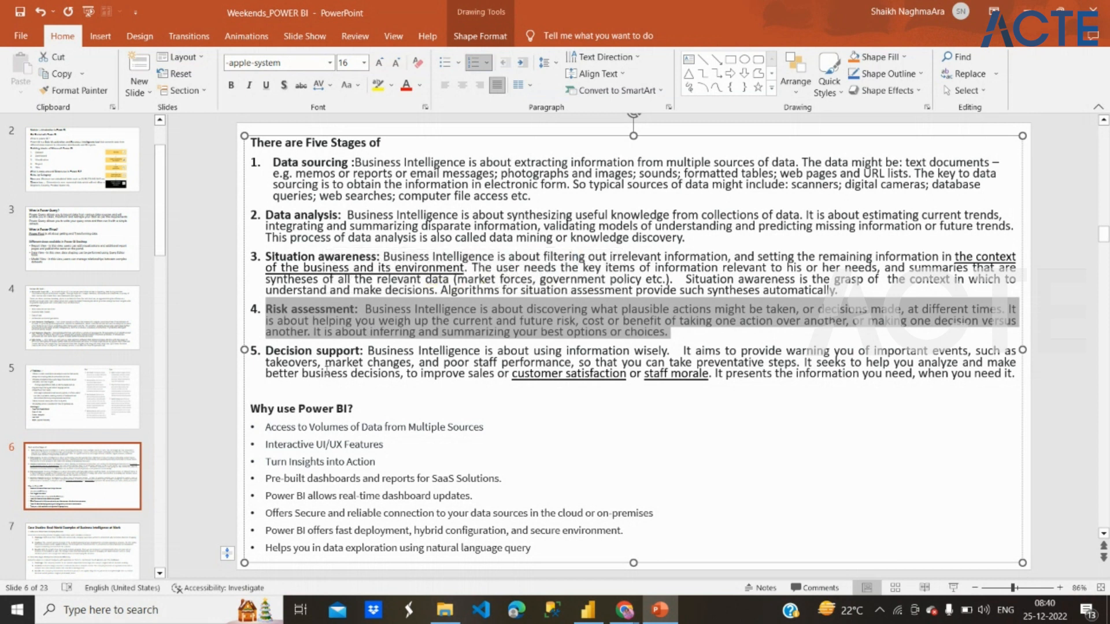
pyautogui.doubleClick(321, 356)
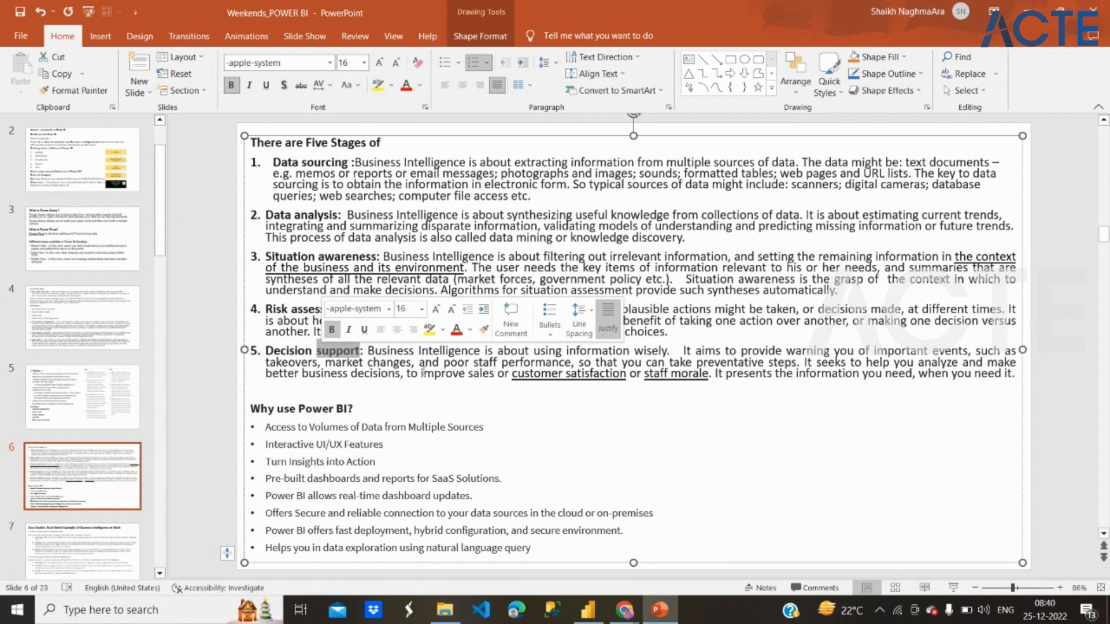
# Step: Complete slide 6's heading "There are Five Stages of" with the words "Data analysis"
pyautogui.click(95, 407)
pyautogui.click(96, 474)
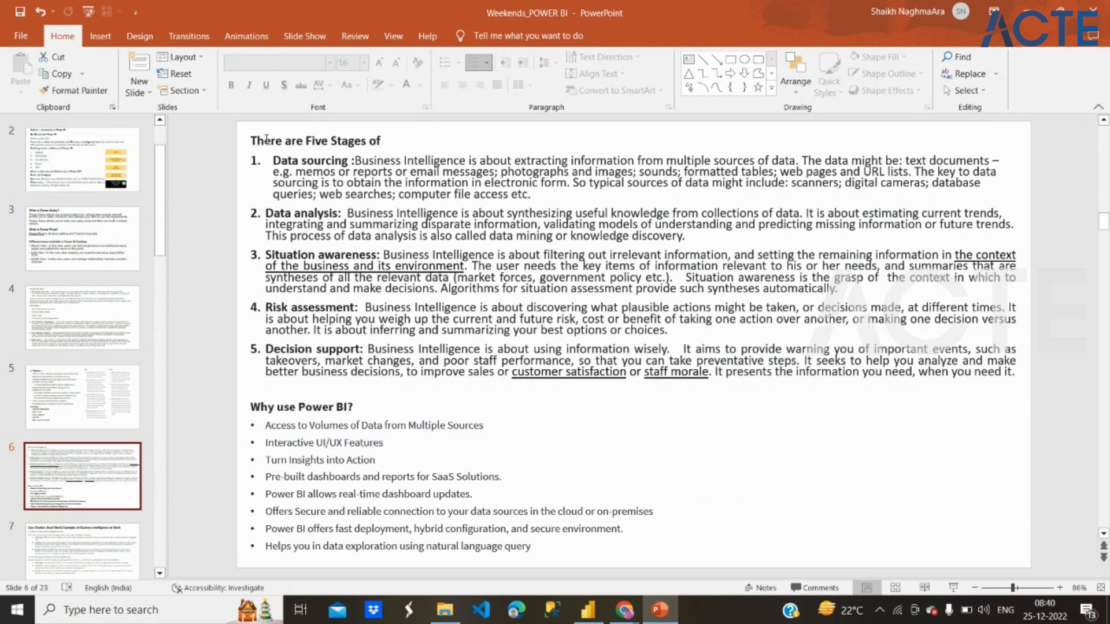
pyautogui.click(402, 143)
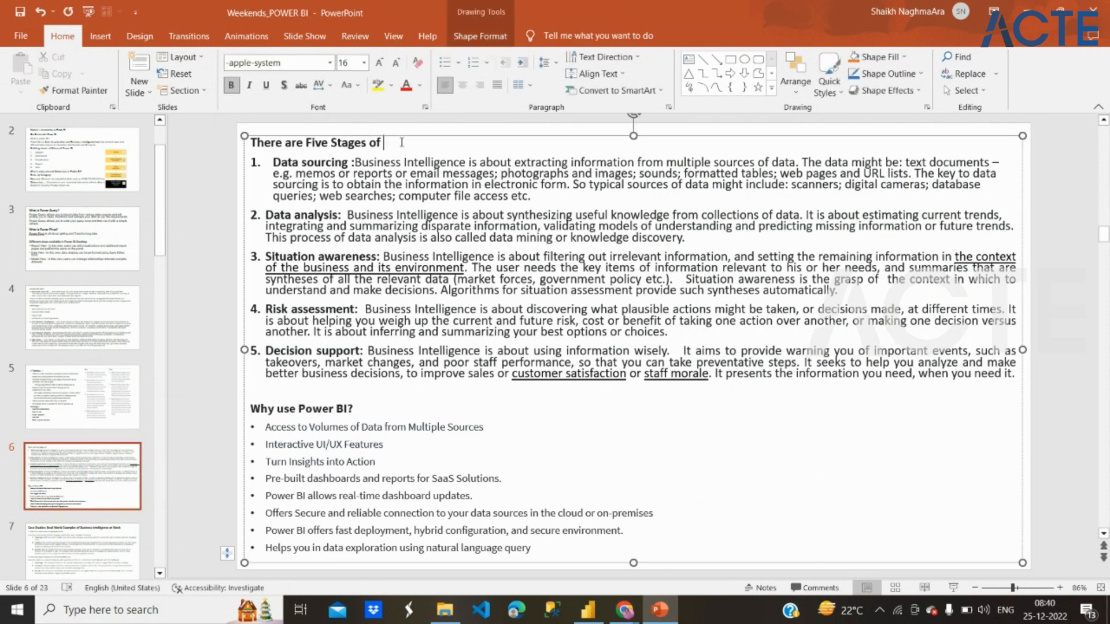
pyautogui.write('Data analysis')
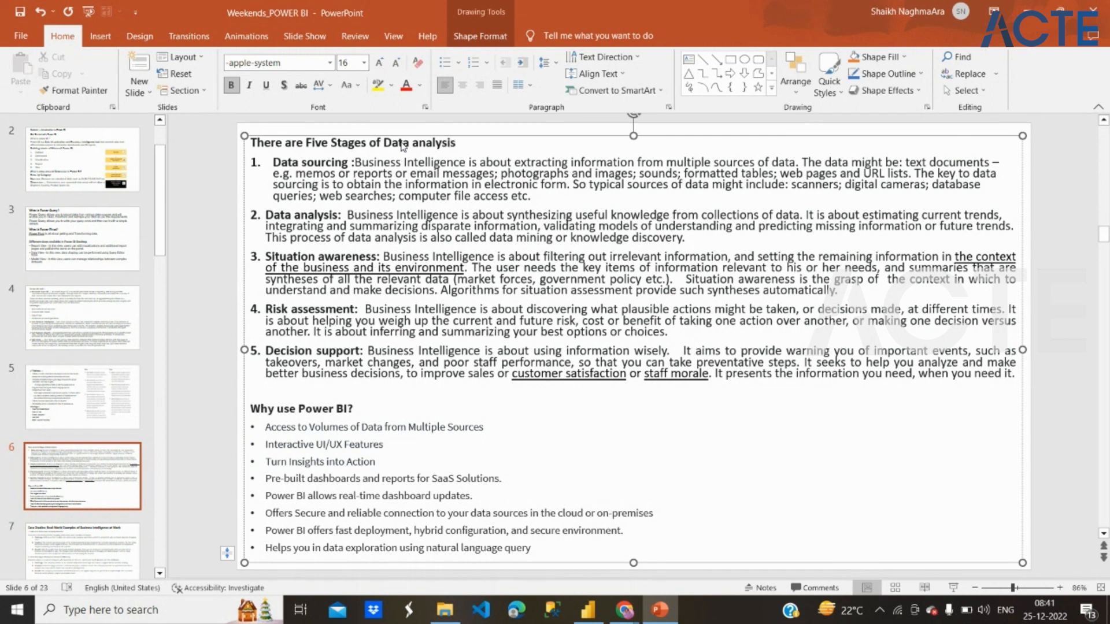
pyautogui.write(' (Power')
# Step: Append "(Power BI)" to slide 6's heading "There are Five Stages of Data analysis"
pyautogui.press('BackSpace')
pyautogui.press('BackSpace')
pyautogui.write('BI)')
# Step: Review the stage descriptions on slide 6 again, focusing on risk assessment and decision support
pyautogui.moveTo(327, 164); pyautogui.dragTo(390, 352)
pyautogui.click(390, 352)
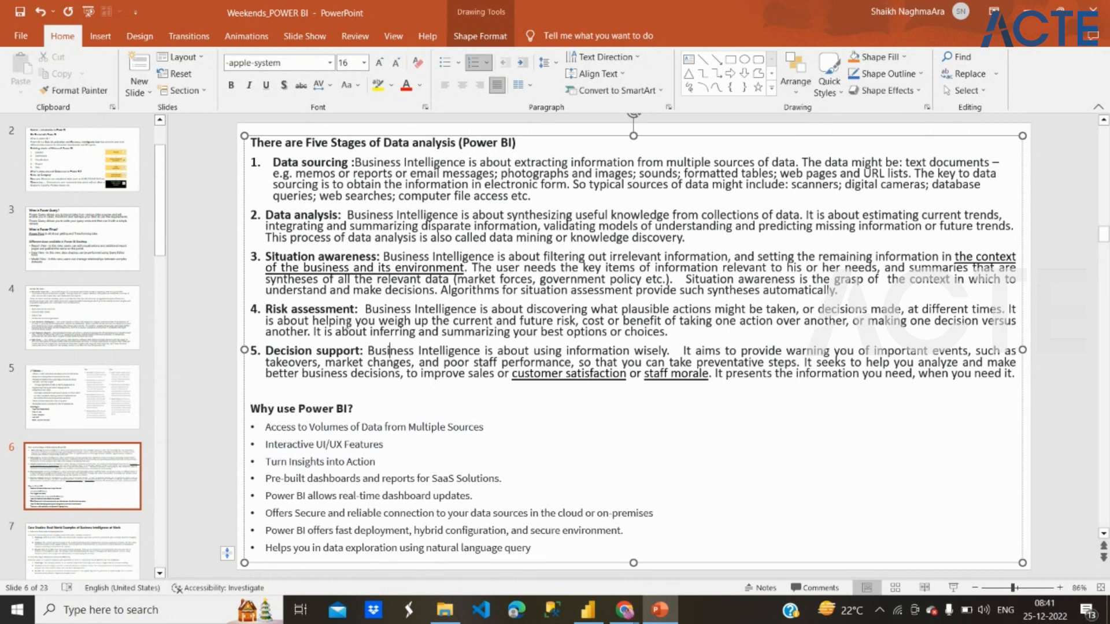
pyautogui.moveTo(346, 322); pyautogui.dragTo(478, 338)
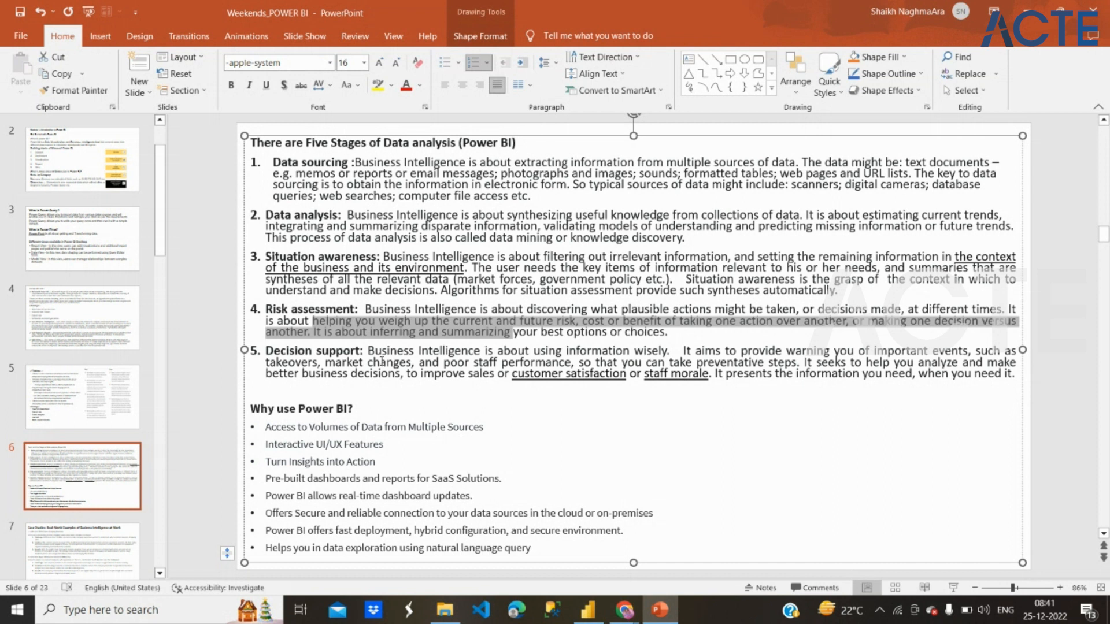
pyautogui.click(382, 361)
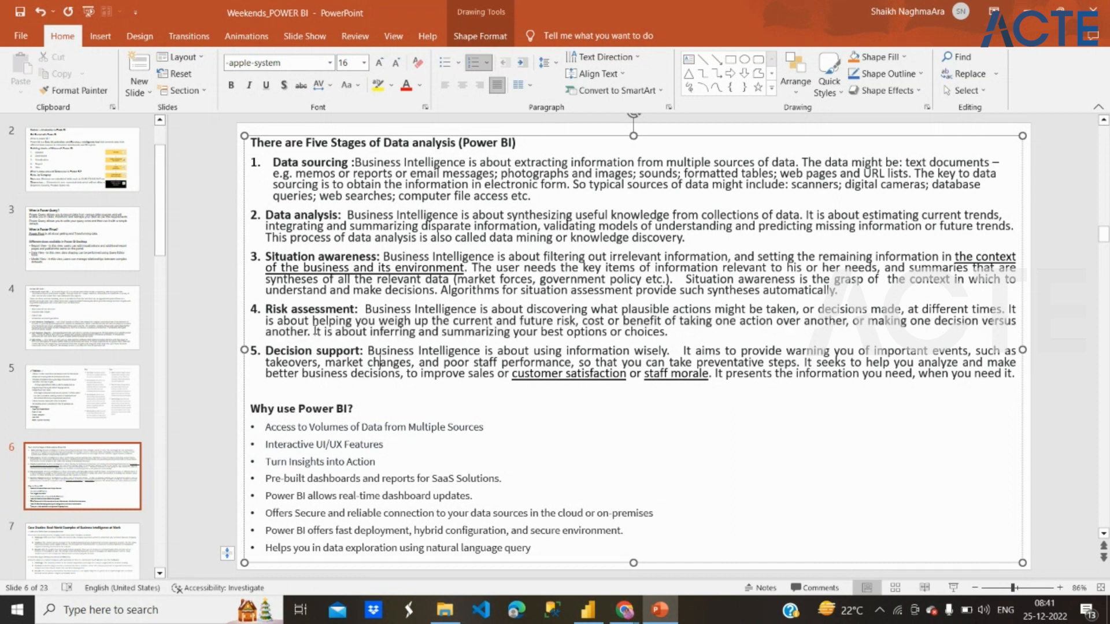
# Step: Open slide 7 and read the challenge, solution and results of the Lotte.com business intelligence case study
pyautogui.click(112, 550)
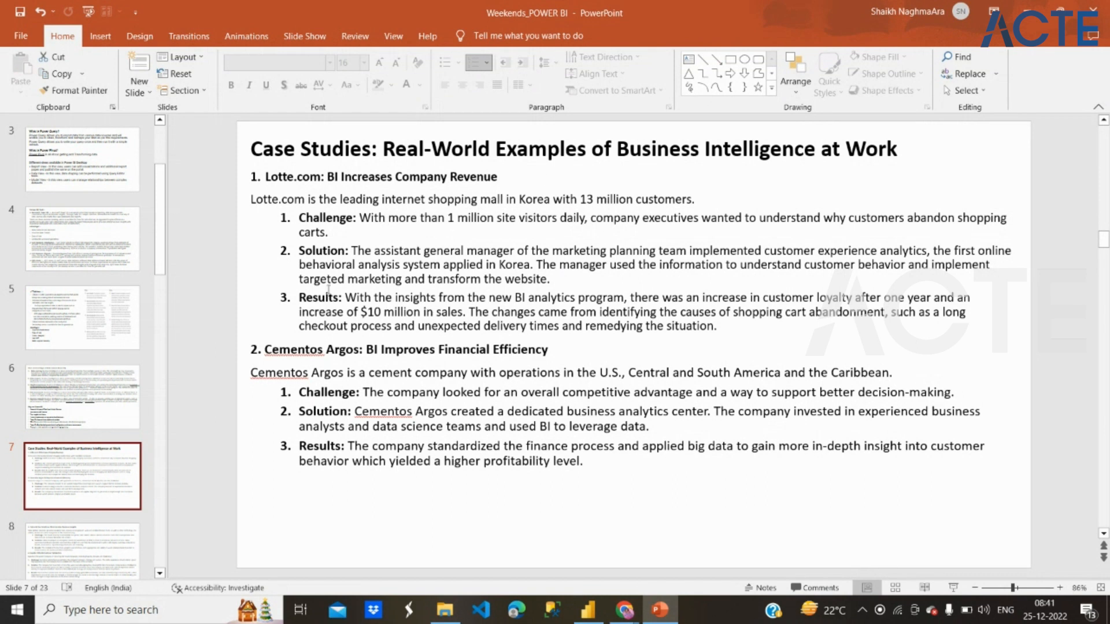
pyautogui.rightClick(320, 234)
pyautogui.tripleClick(320, 233)
pyautogui.click(321, 233)
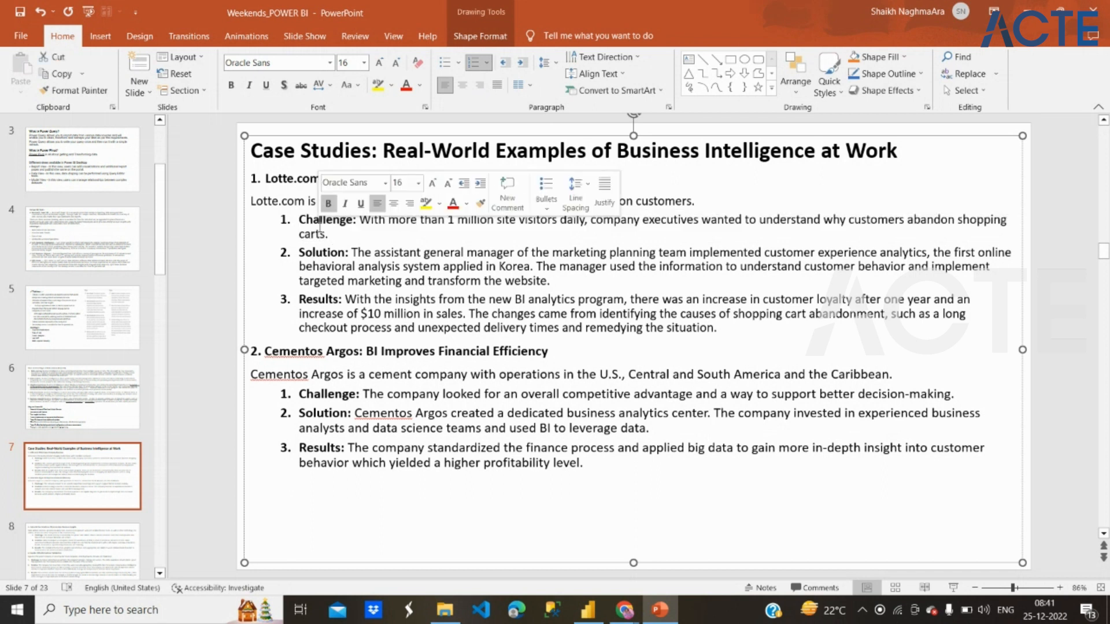
pyautogui.click(325, 260)
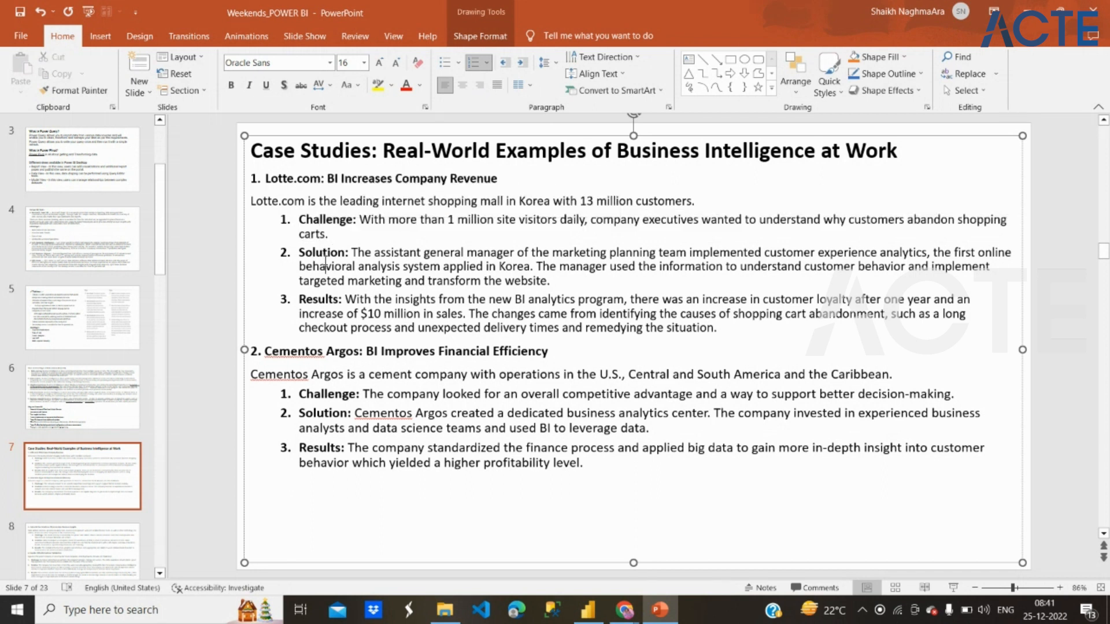
pyautogui.moveTo(327, 305); pyautogui.dragTo(382, 315)
pyautogui.click(383, 315)
# Step: Go past slide 8's case studies to slide 9 and read the BI use cases from Uber to REI
pyautogui.click(113, 551)
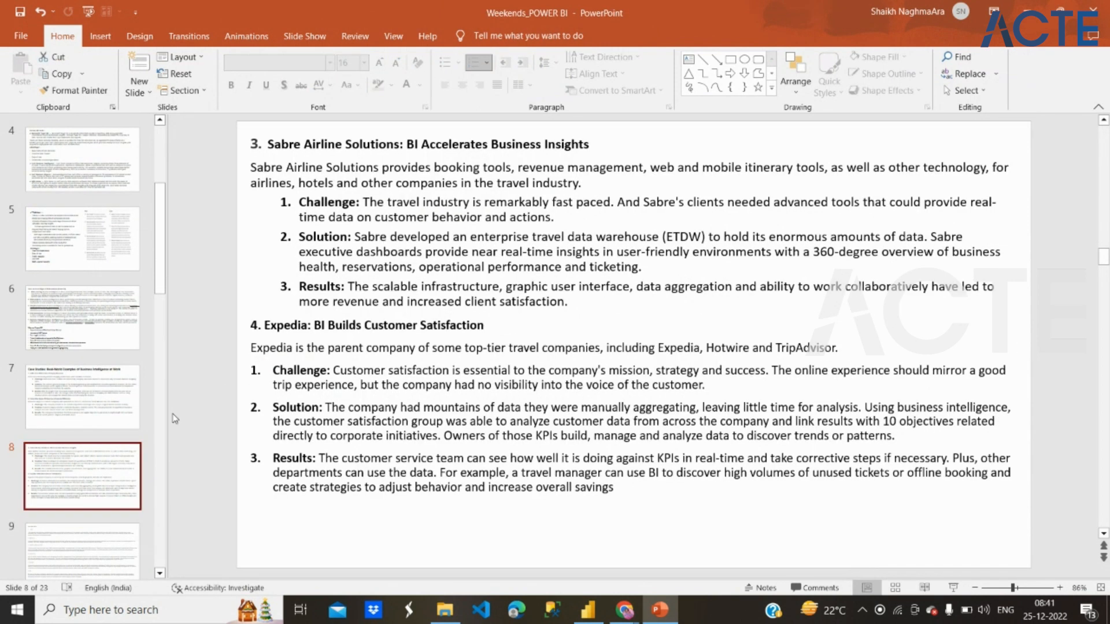
pyautogui.scroll(-1, 87, 496)
pyautogui.click(87, 479)
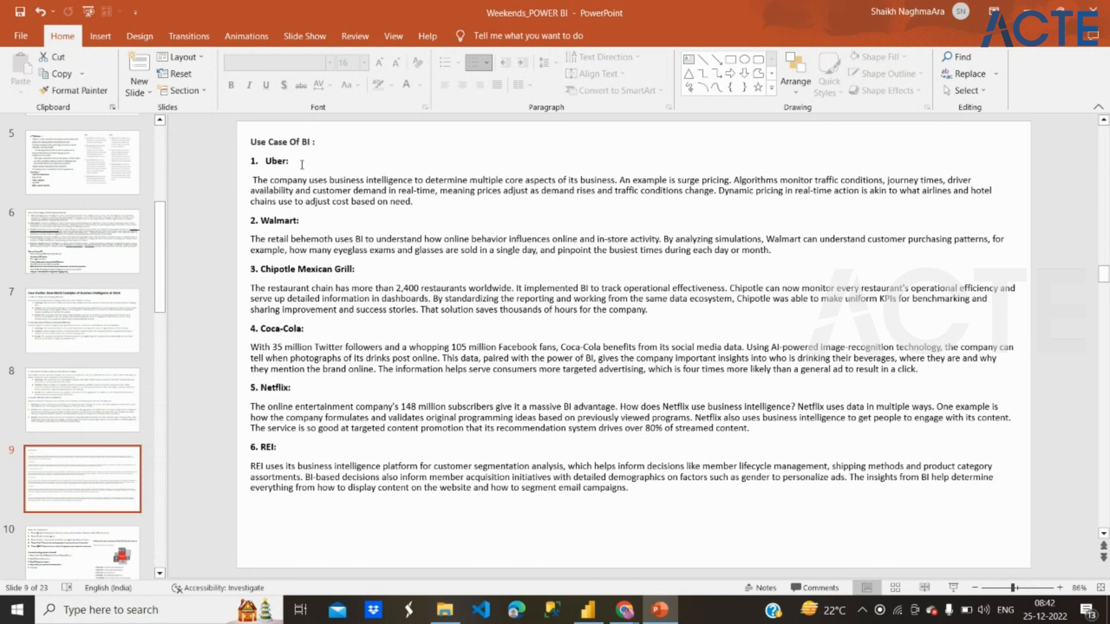
pyautogui.moveTo(291, 163); pyautogui.dragTo(267, 164)
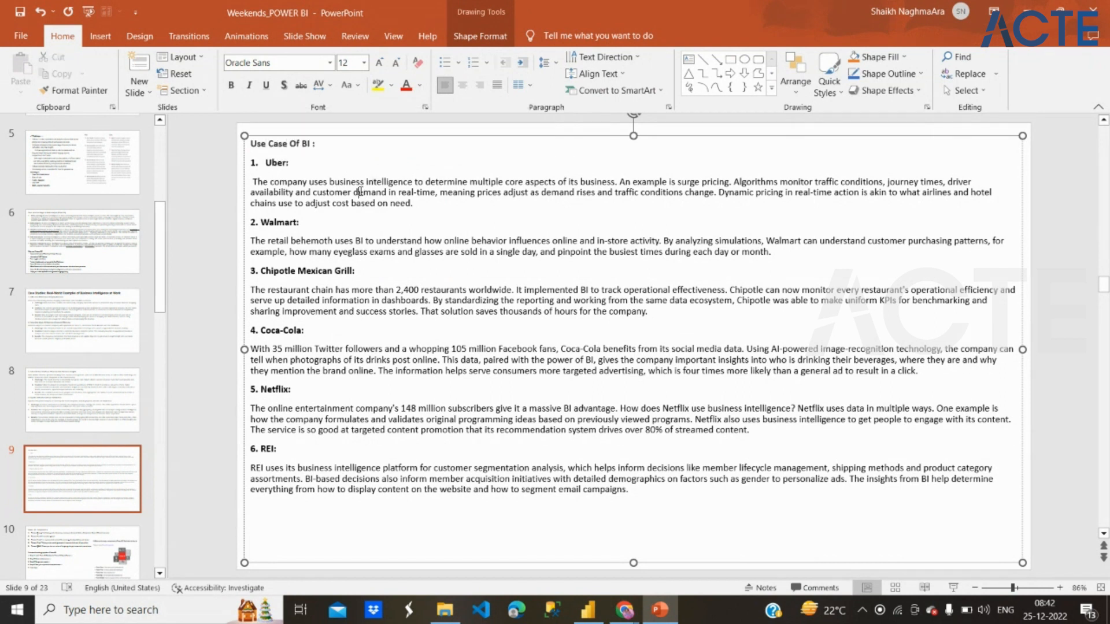
pyautogui.doubleClick(362, 194)
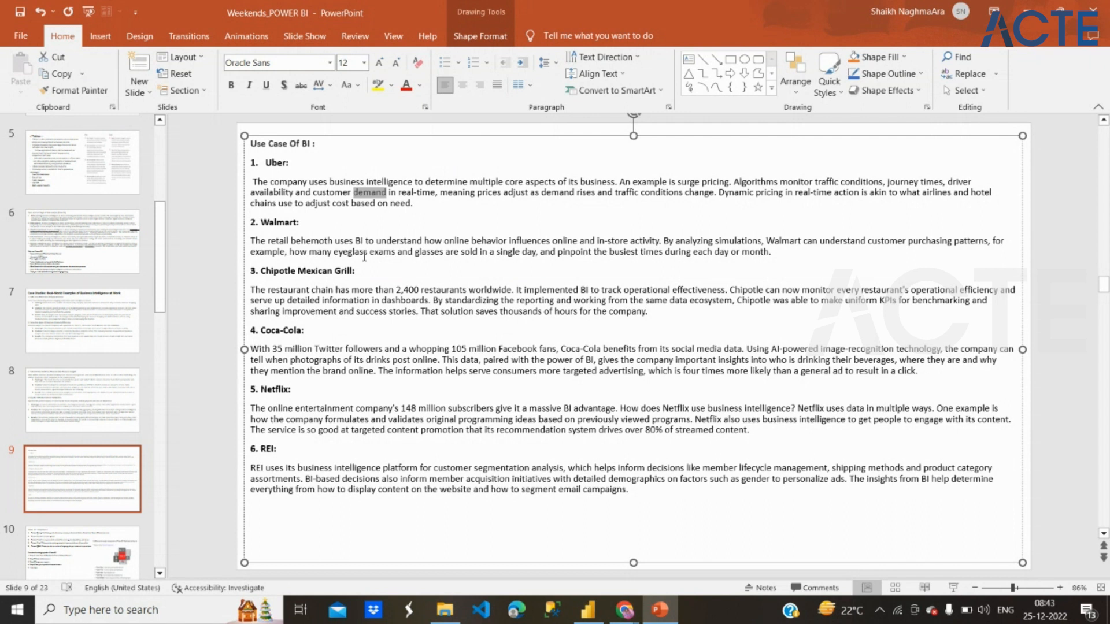
pyautogui.moveTo(338, 276); pyautogui.dragTo(380, 479)
pyautogui.click(380, 478)
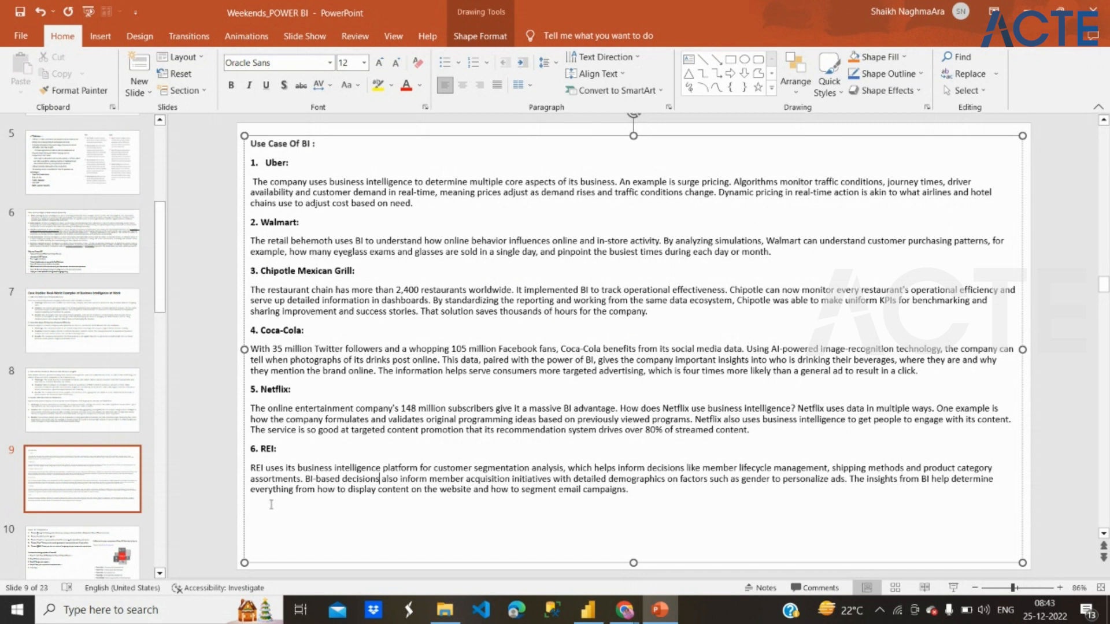
# Step: Open slide 10 and read the Power BI Components list, focusing on Power Query and Power Pivot
pyautogui.click(98, 556)
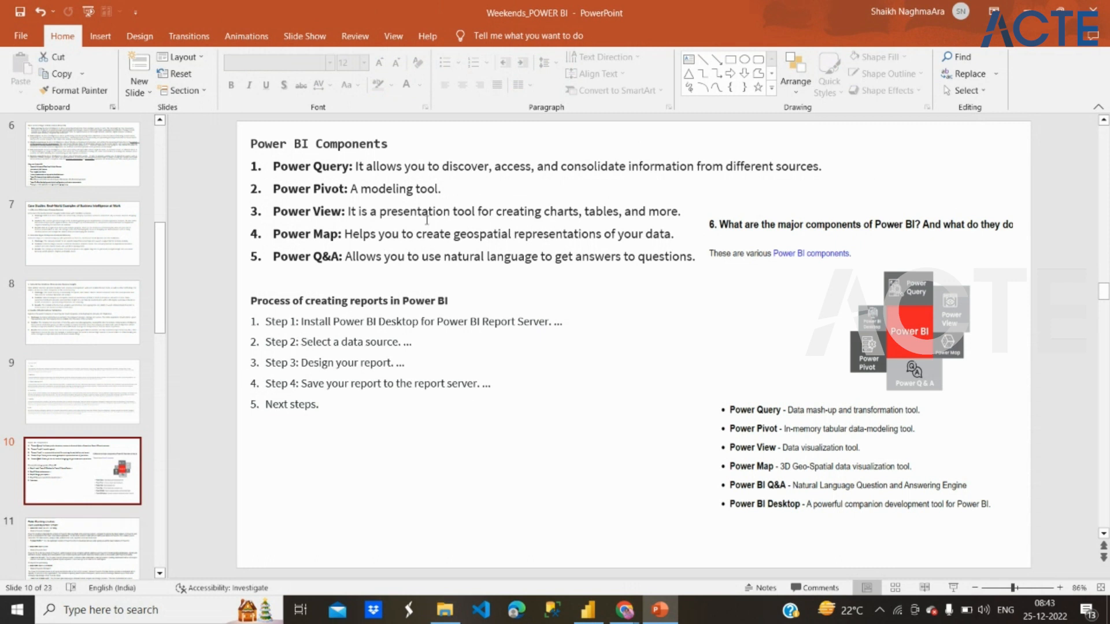
pyautogui.moveTo(349, 189); pyautogui.dragTo(295, 167)
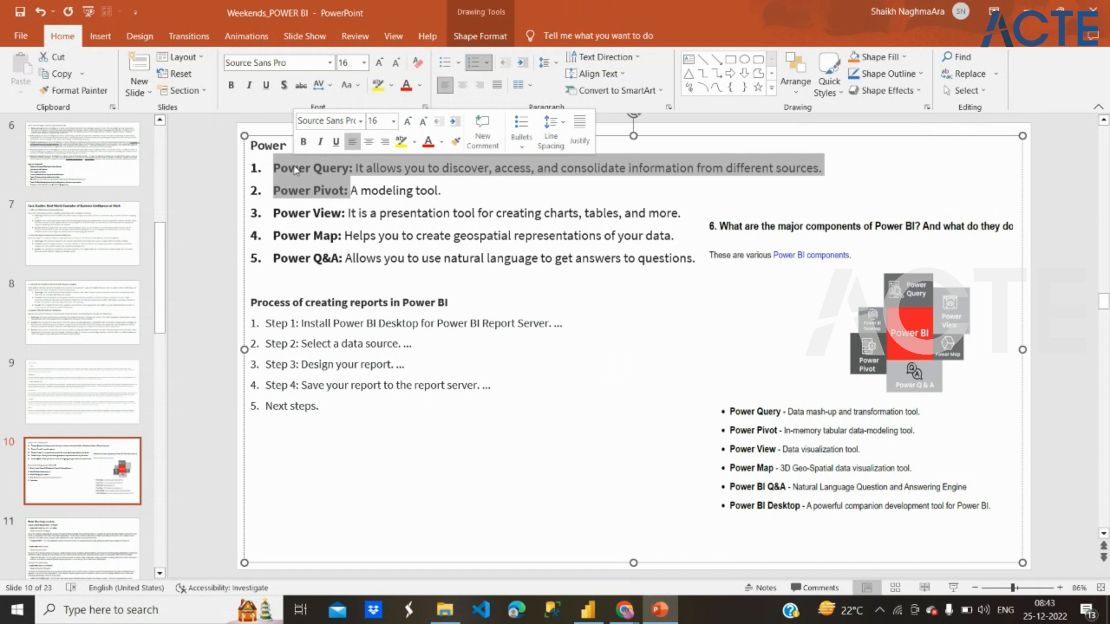
pyautogui.click(355, 203)
pyautogui.doubleClick(371, 191)
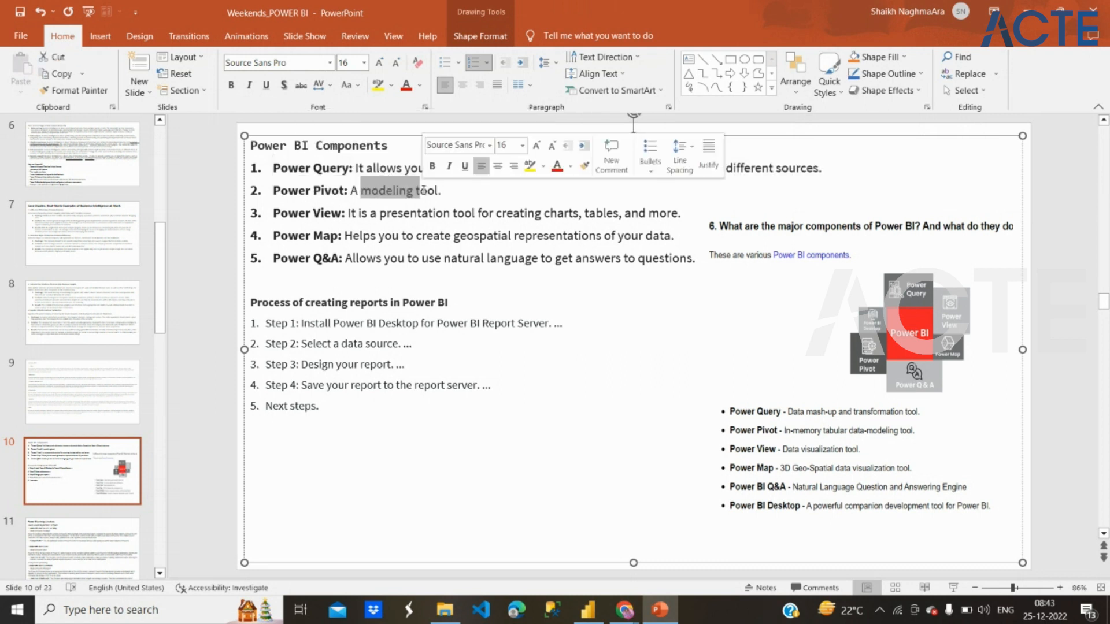
pyautogui.click(347, 169)
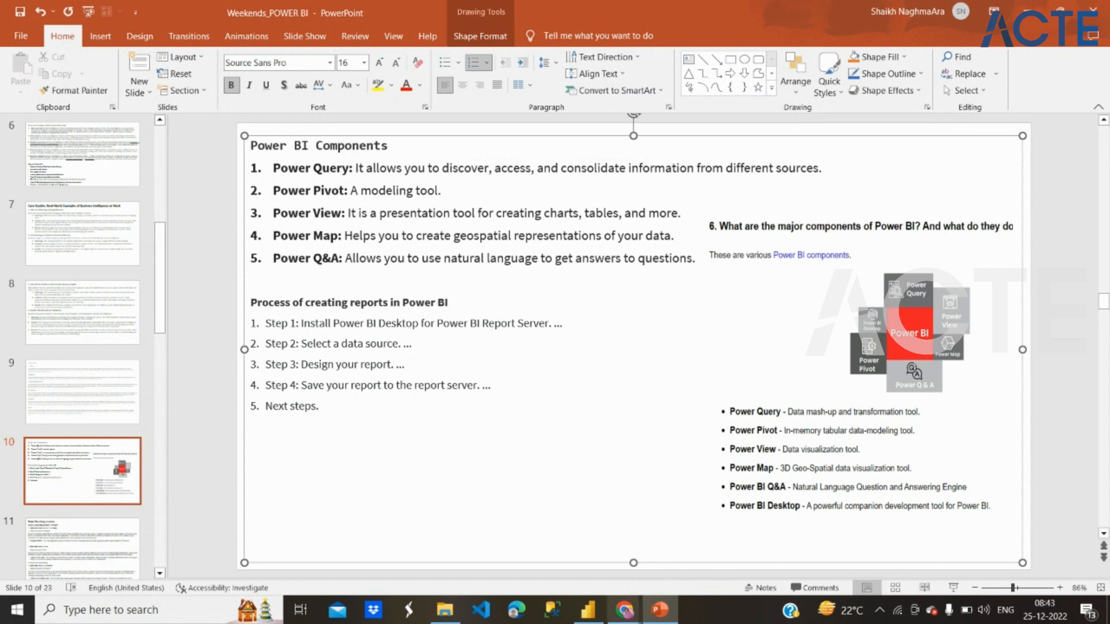
# Step: Compare slide 10's component list with Power BI Desktop's report view, ending on the slide's Power Q&A entry
pyautogui.click(588, 610)
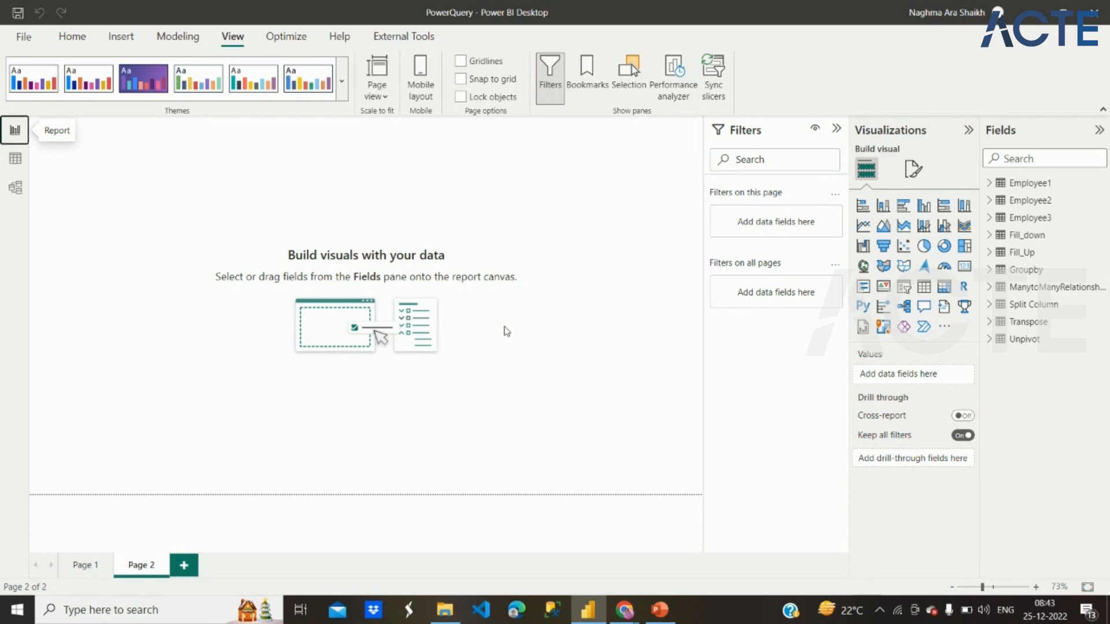
pyautogui.moveTo(640, 613)
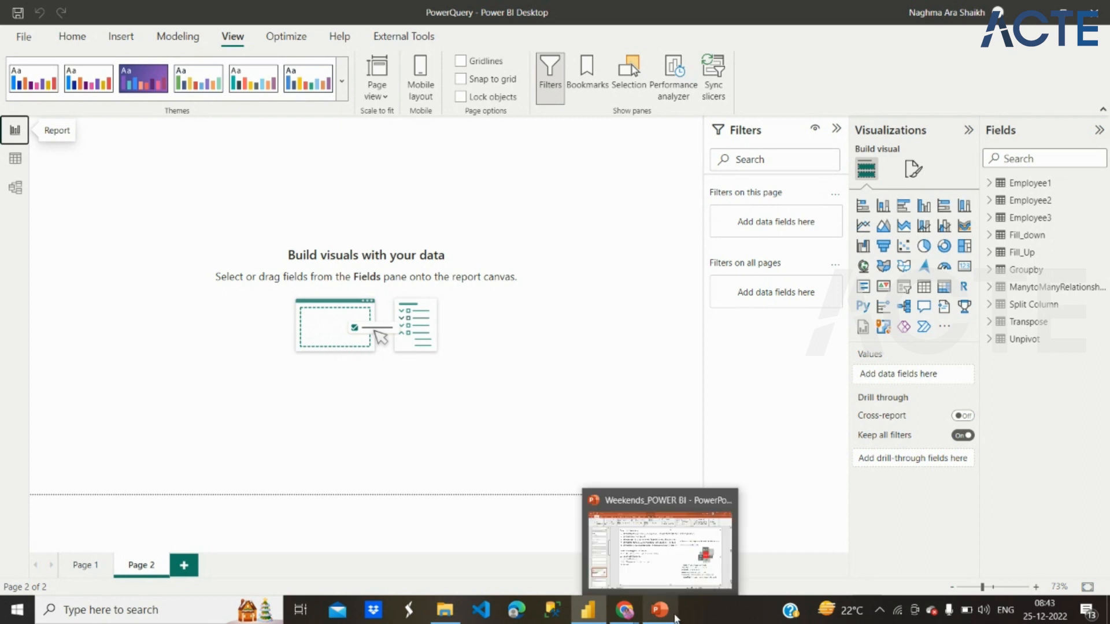
pyautogui.click(660, 609)
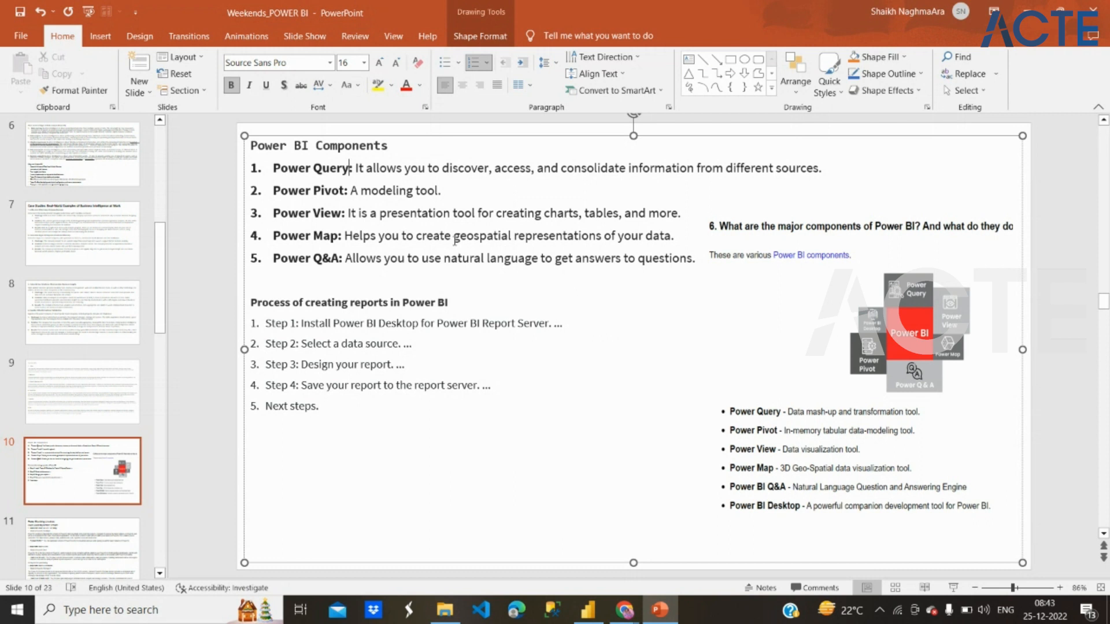
pyautogui.click(599, 608)
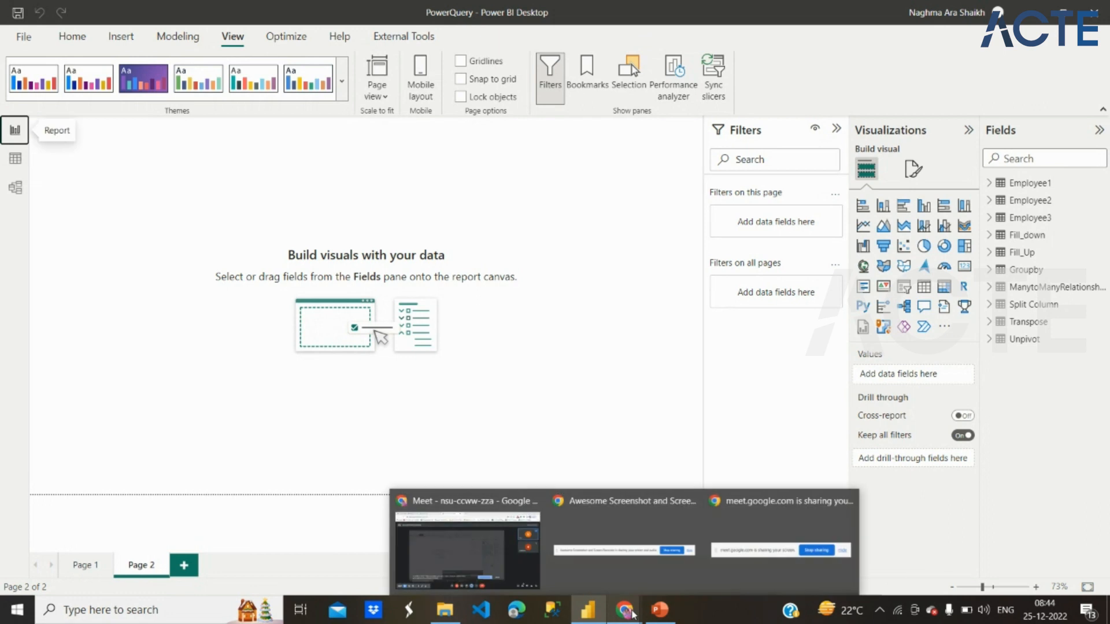
pyautogui.click(660, 609)
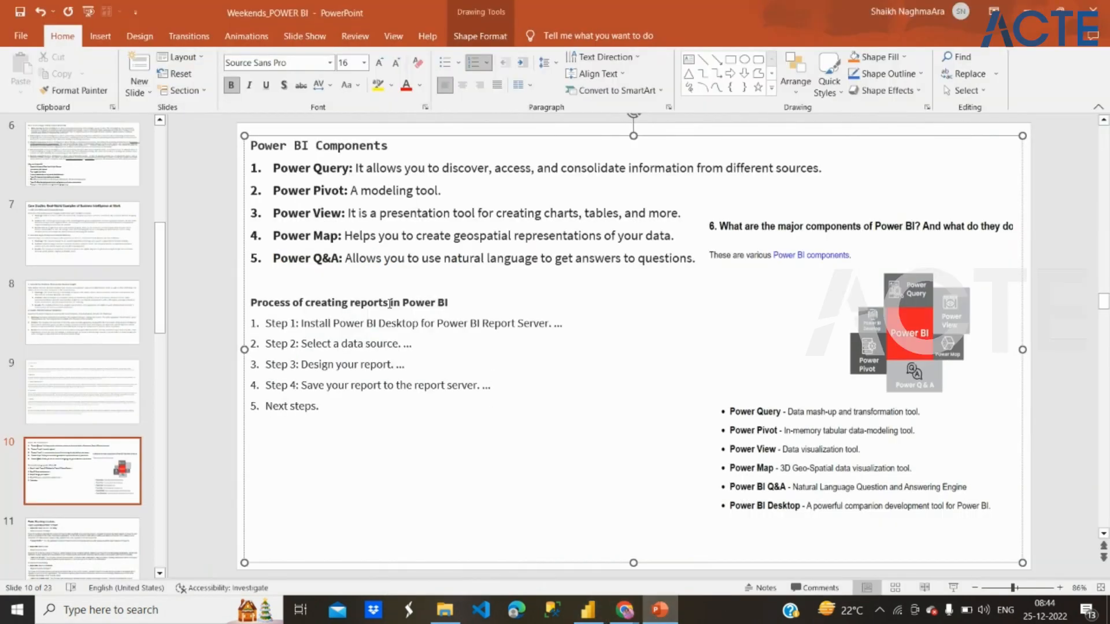
pyautogui.click(316, 260)
pyautogui.moveTo(324, 262); pyautogui.dragTo(345, 262)
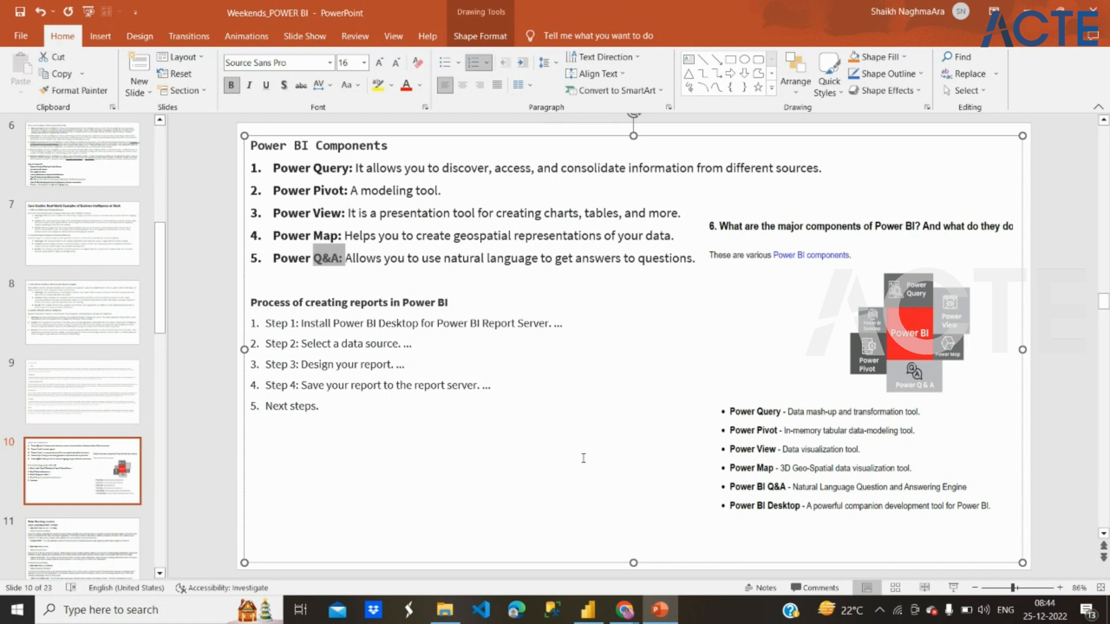
# Step: Switch to Power BI Desktop, add a Q&A visual to report Page 2, enlarge it and move it towards the canvas's upper-left corner
pyautogui.click(602, 616)
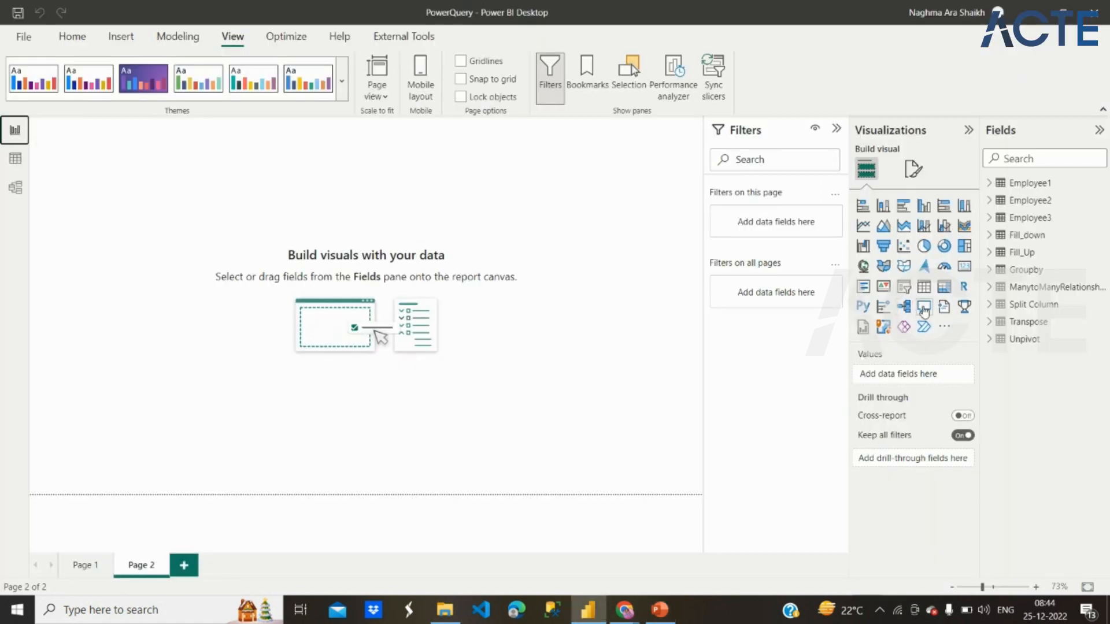
pyautogui.click(924, 309)
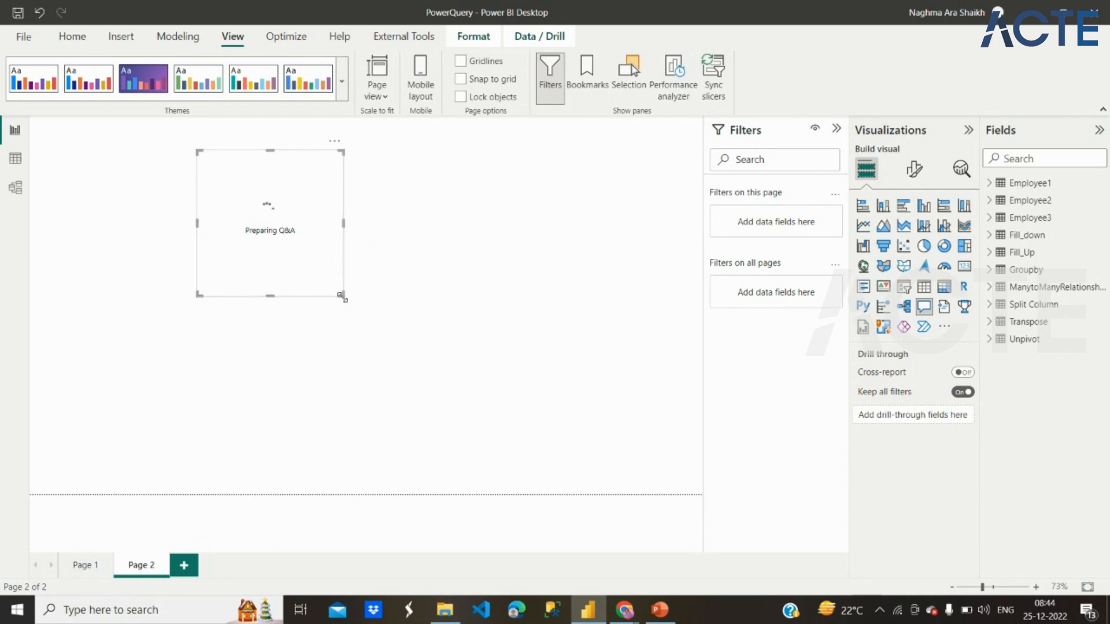
pyautogui.moveTo(342, 295); pyautogui.dragTo(520, 362)
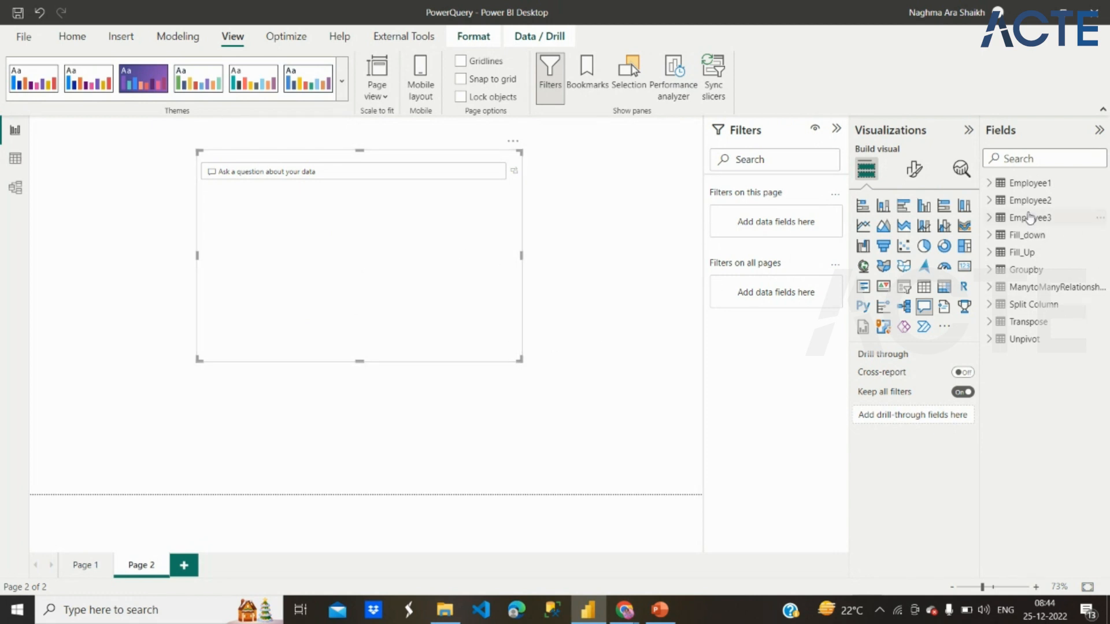
pyautogui.moveTo(503, 314); pyautogui.dragTo(364, 324)
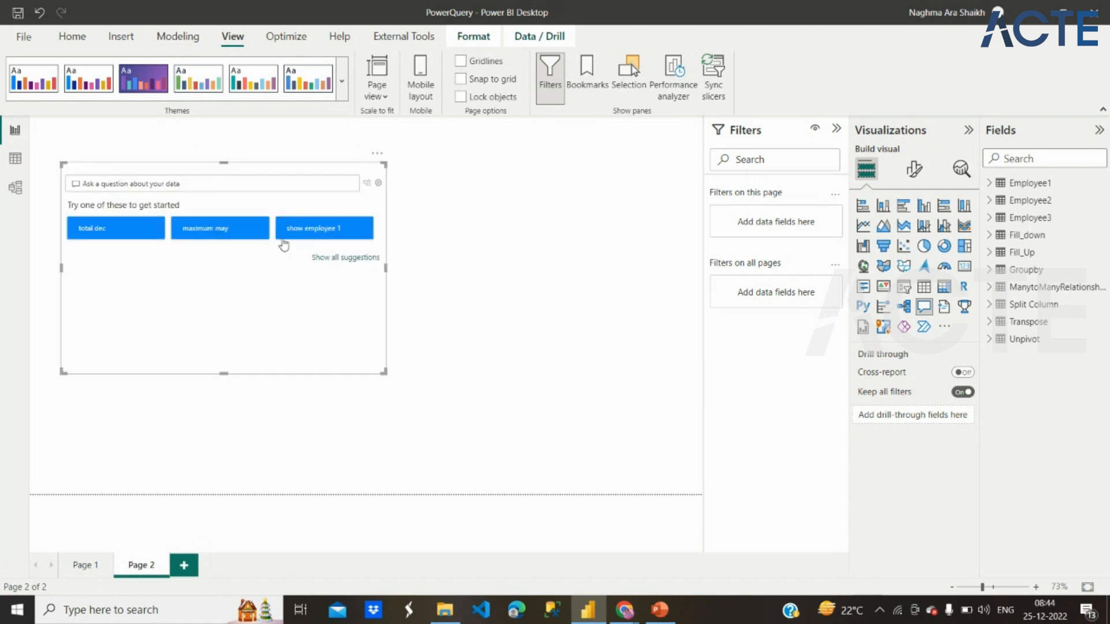
# Step: Show all suggested questions in the Q&A visual and remove the visual from Page 2
pyautogui.click(362, 257)
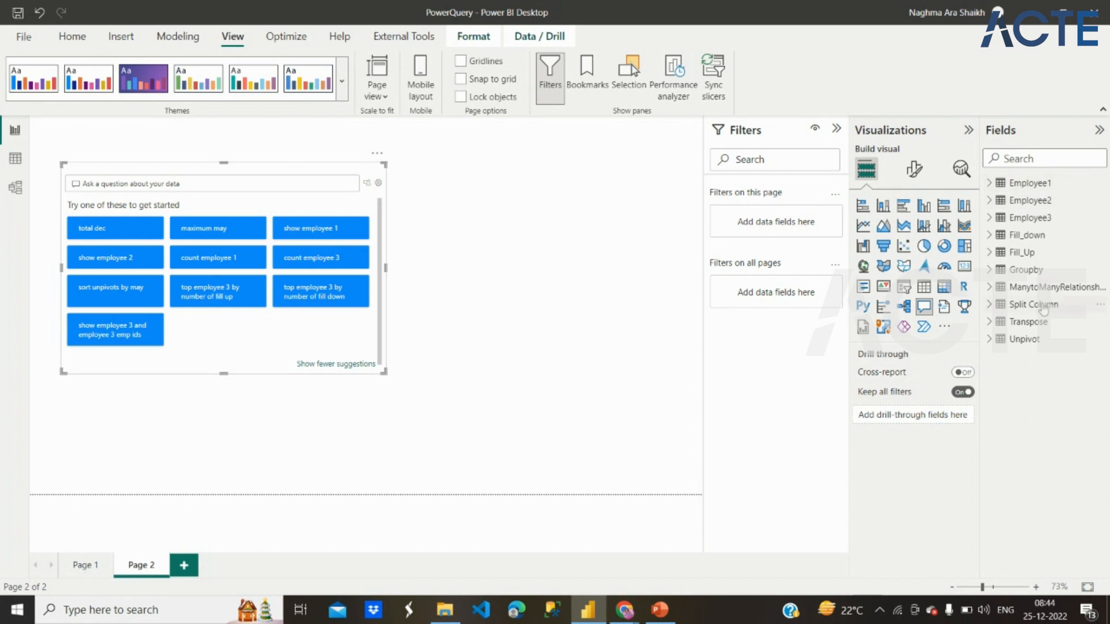
pyautogui.moveTo(1043, 311)
pyautogui.click(378, 157)
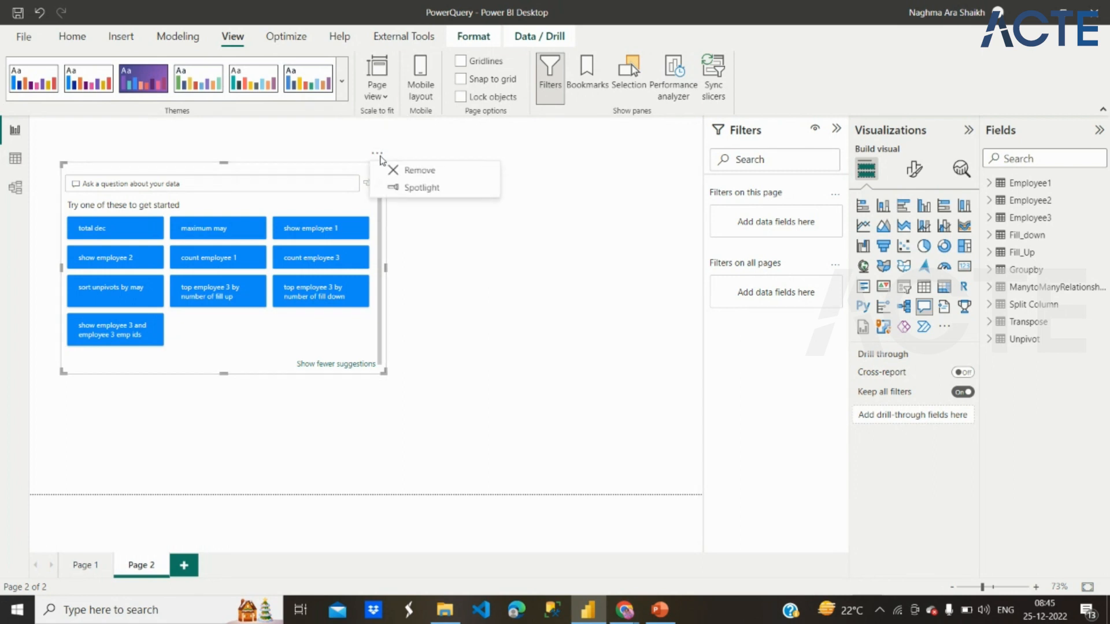
pyautogui.click(416, 174)
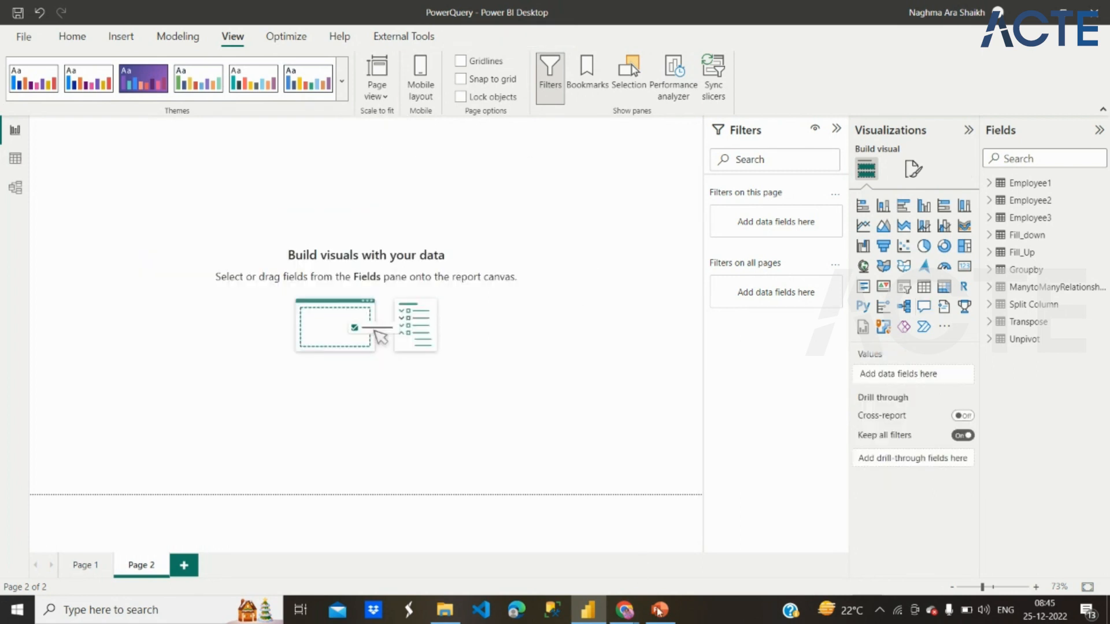
# Step: Return to PowerPoint and read the process of creating reports in Power BI on slide 10
pyautogui.click(668, 621)
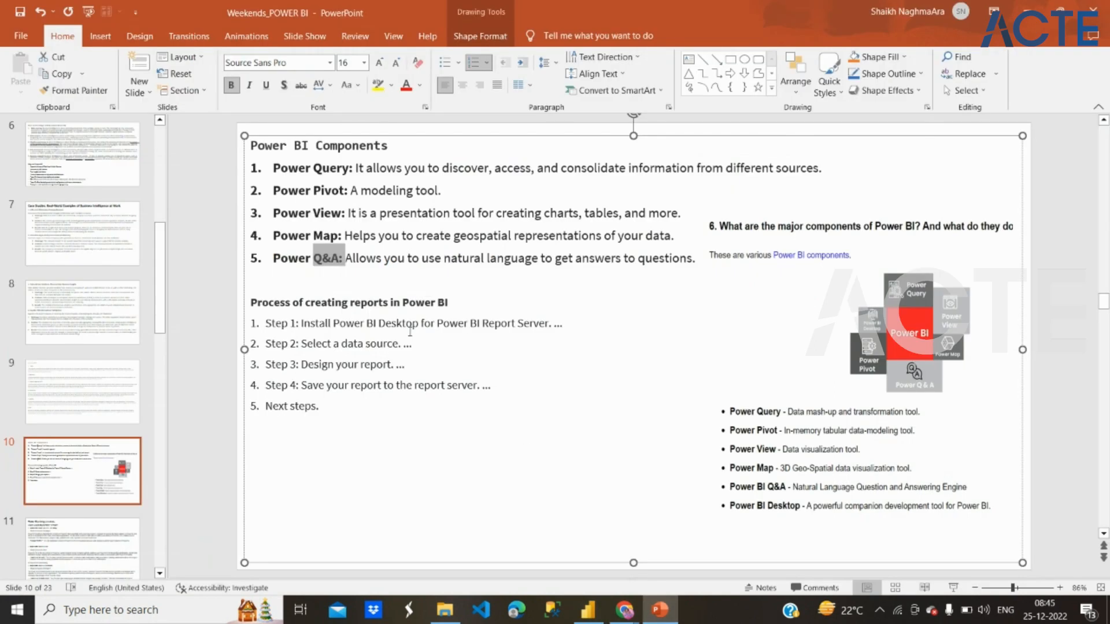
pyautogui.moveTo(391, 329); pyautogui.dragTo(372, 396)
pyautogui.click(372, 396)
pyautogui.click(414, 323)
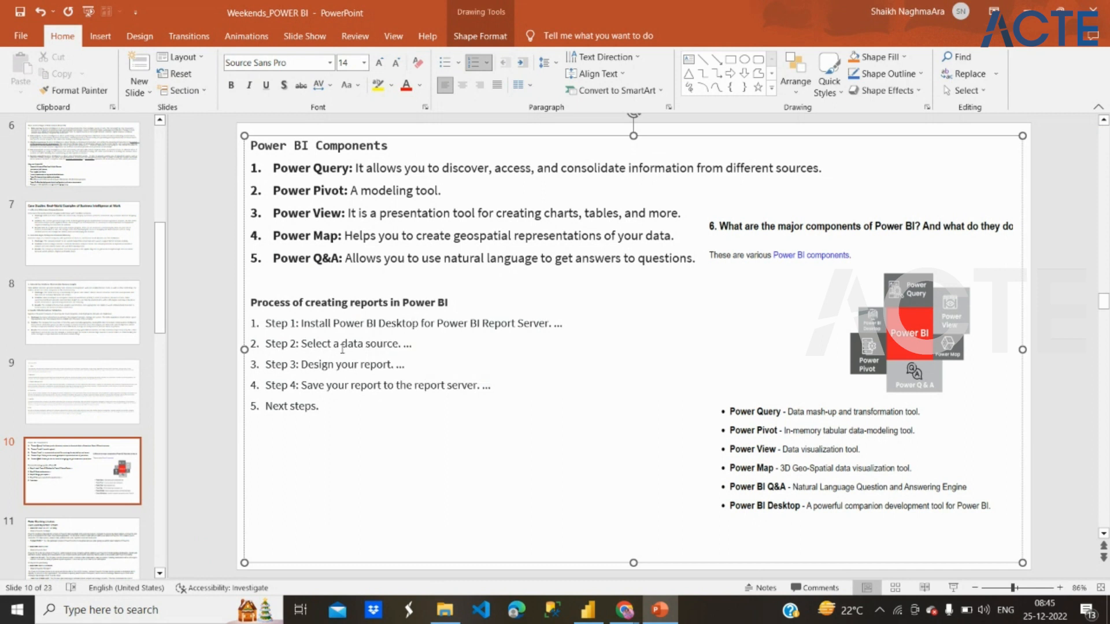
pyautogui.moveTo(341, 349); pyautogui.dragTo(398, 347)
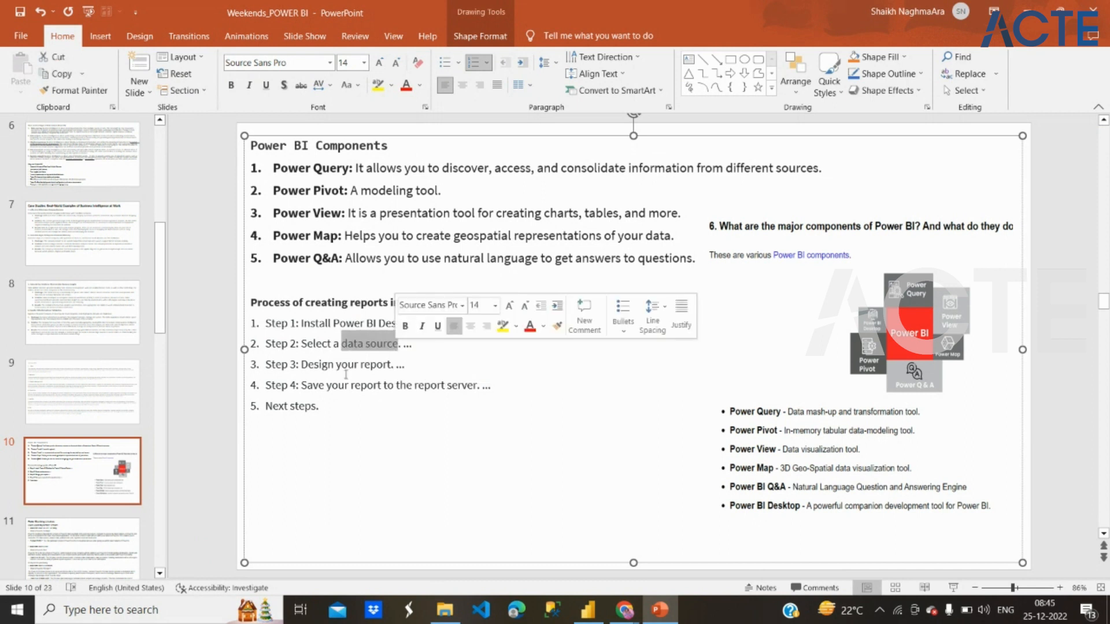
pyautogui.moveTo(345, 371); pyautogui.dragTo(393, 370)
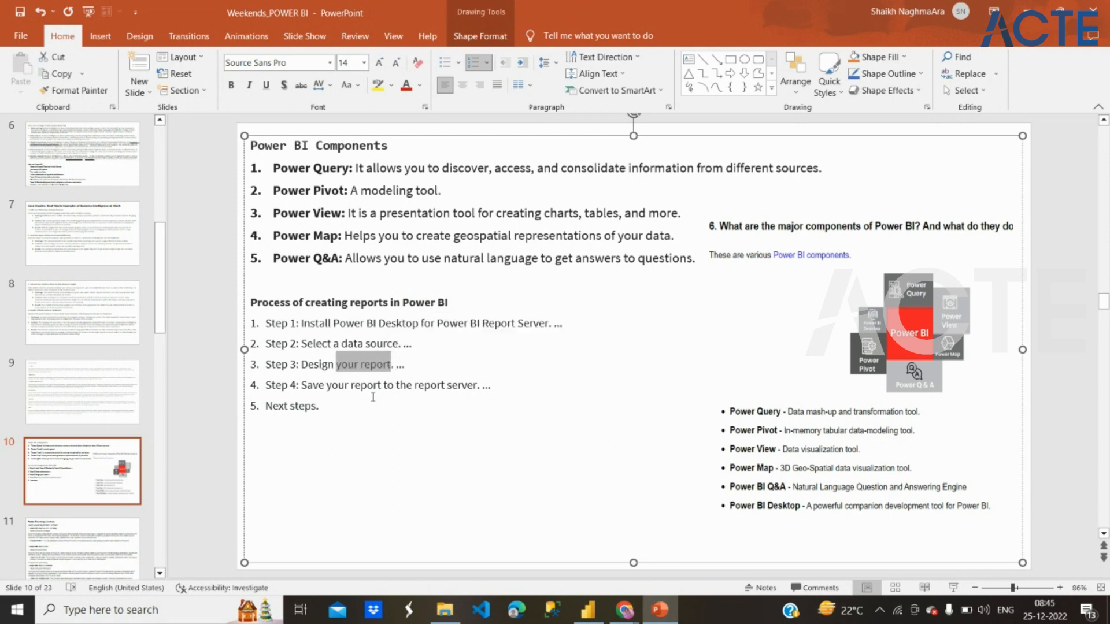
pyautogui.click(411, 398)
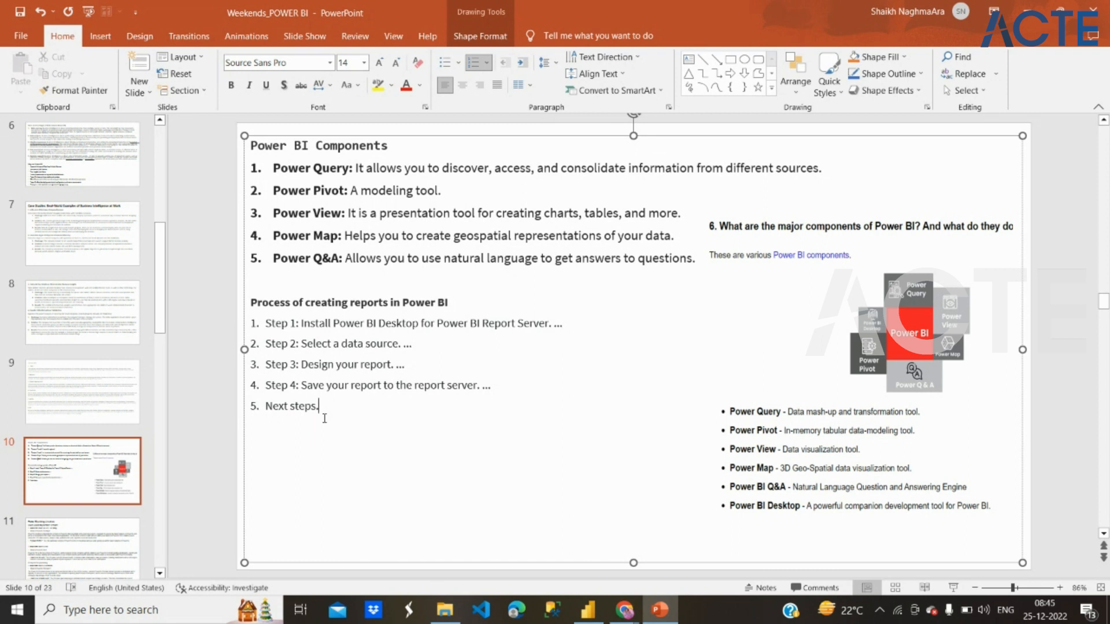
# Step: Open slide 11 and read the Power BI pricing structure, covering the Free/Desktop, Pro and Premium versions and the Pro trial
pyautogui.click(105, 552)
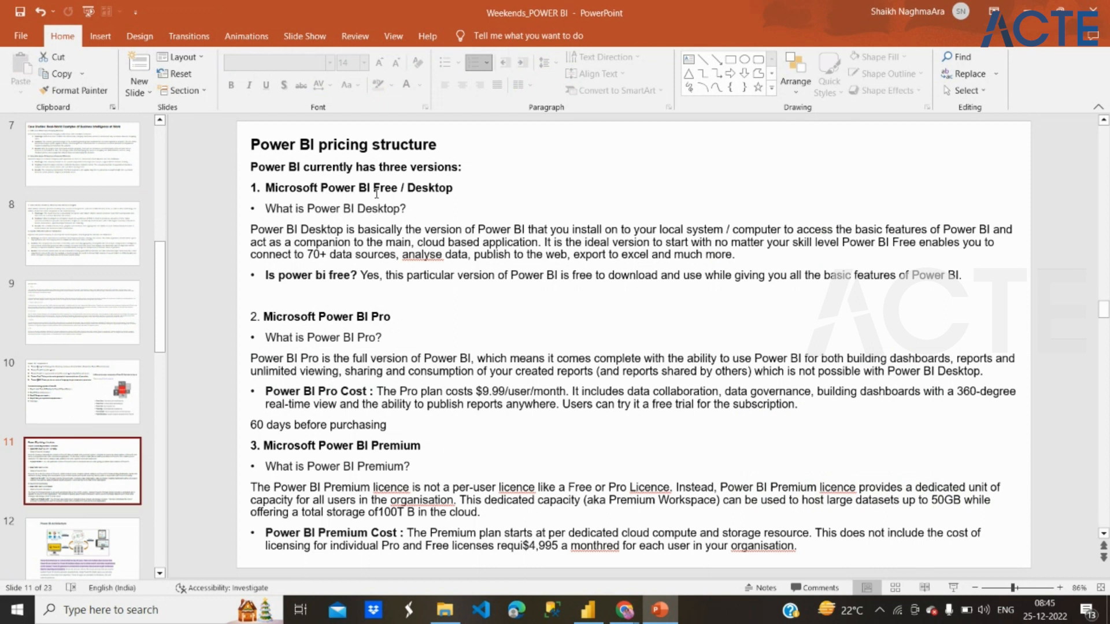
pyautogui.moveTo(375, 188); pyautogui.dragTo(452, 189)
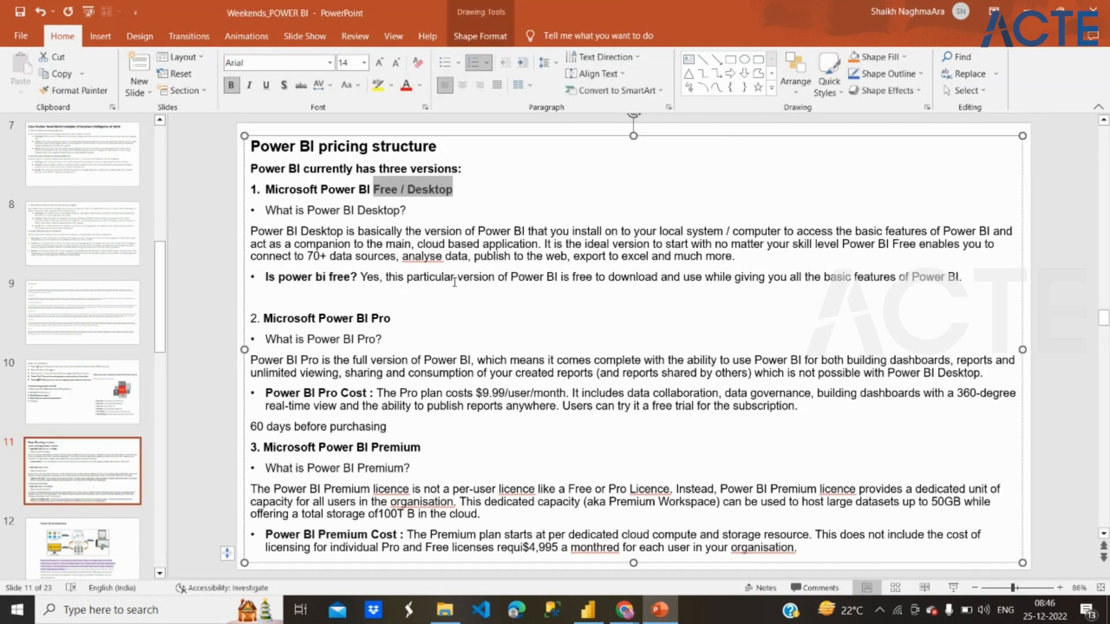
pyautogui.moveTo(343, 340); pyautogui.dragTo(392, 323)
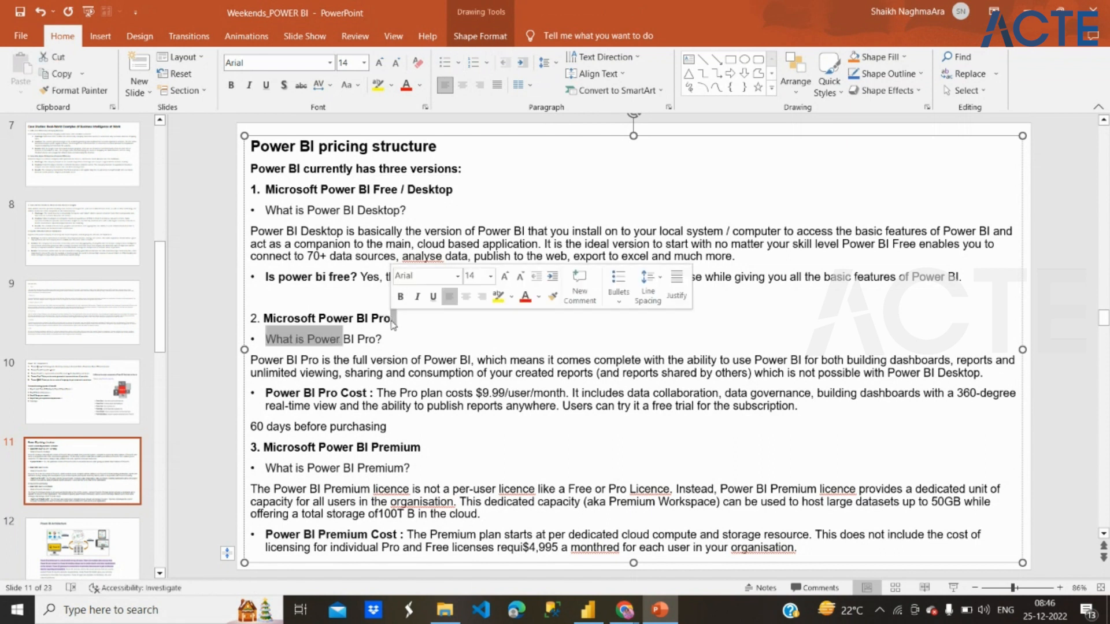
pyautogui.click(392, 319)
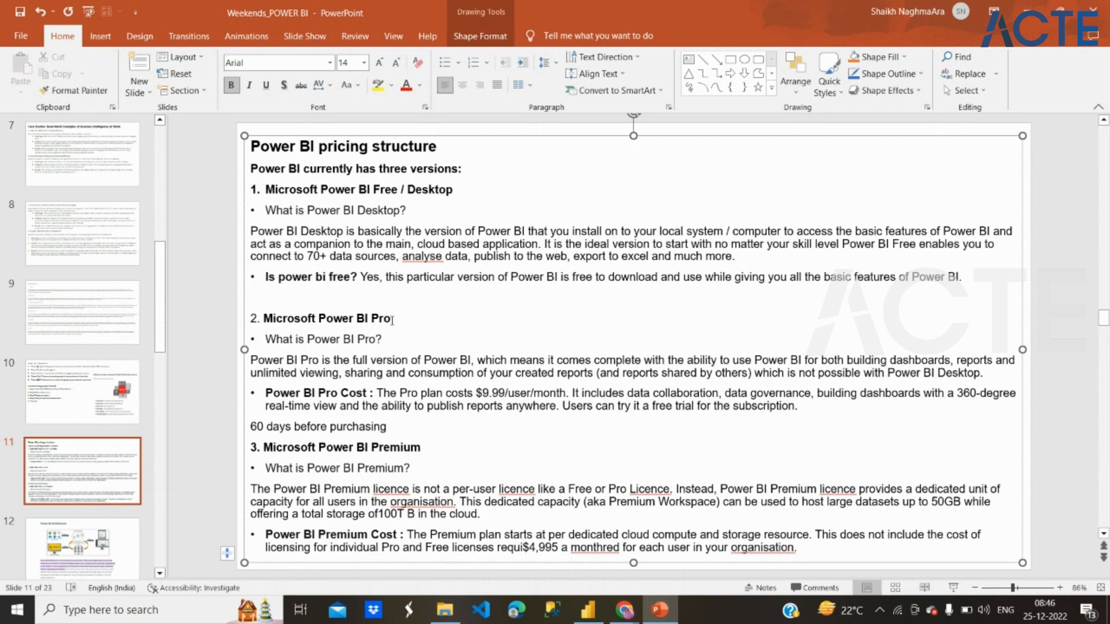
pyautogui.moveTo(392, 321); pyautogui.dragTo(554, 462)
pyautogui.click(551, 472)
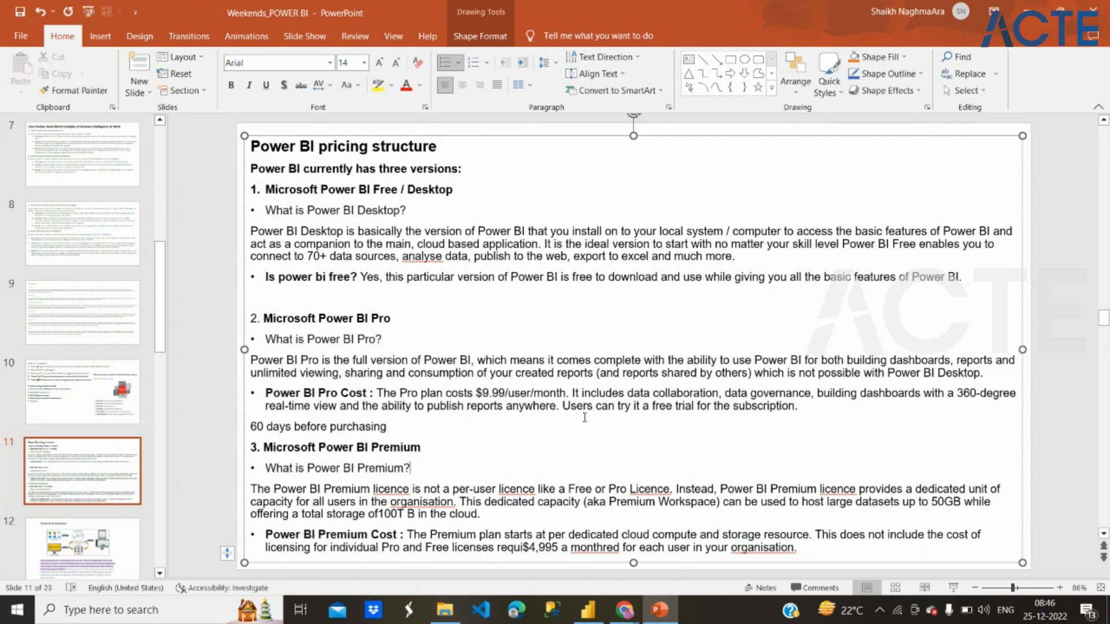
pyautogui.moveTo(563, 406); pyautogui.dragTo(789, 413)
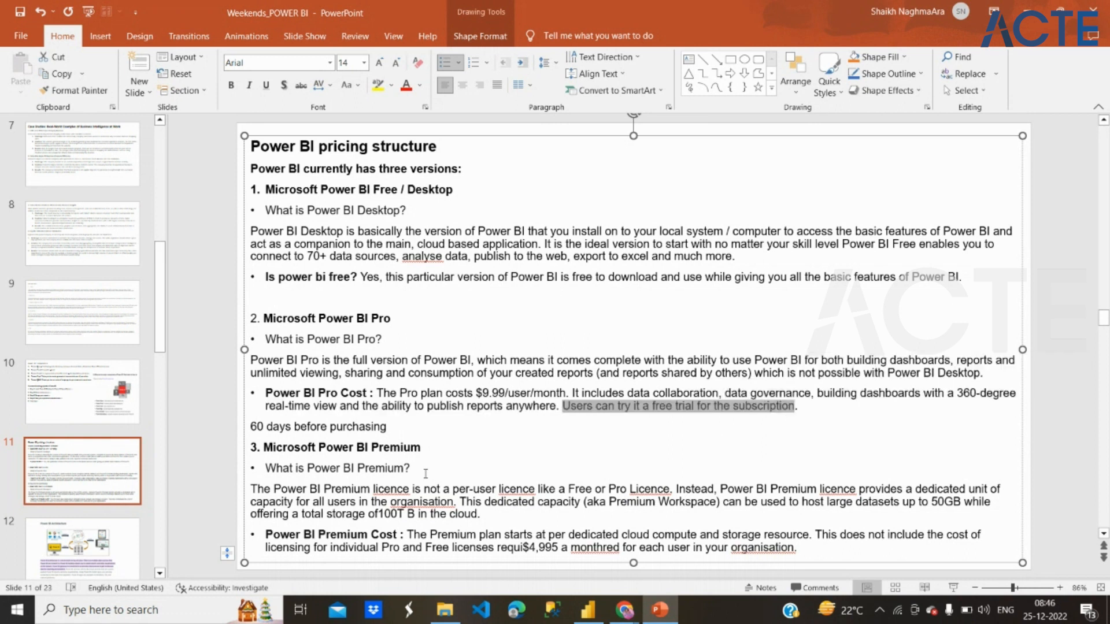
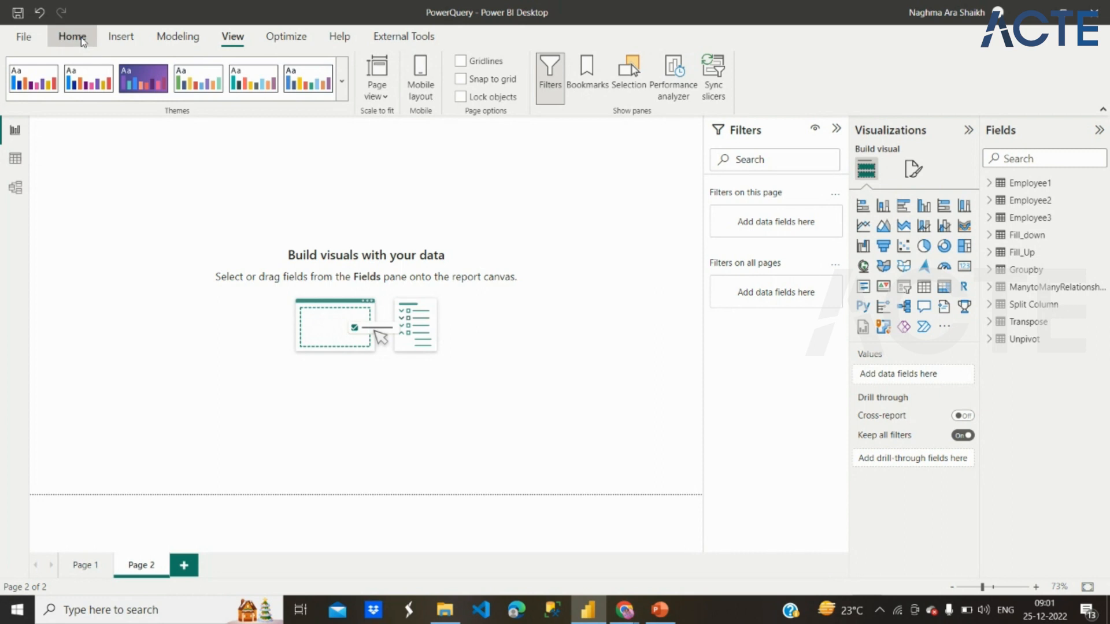
# Step: Switch to Power BI Desktop and review the common data sources and the recent sources available for import
pyautogui.click(83, 42)
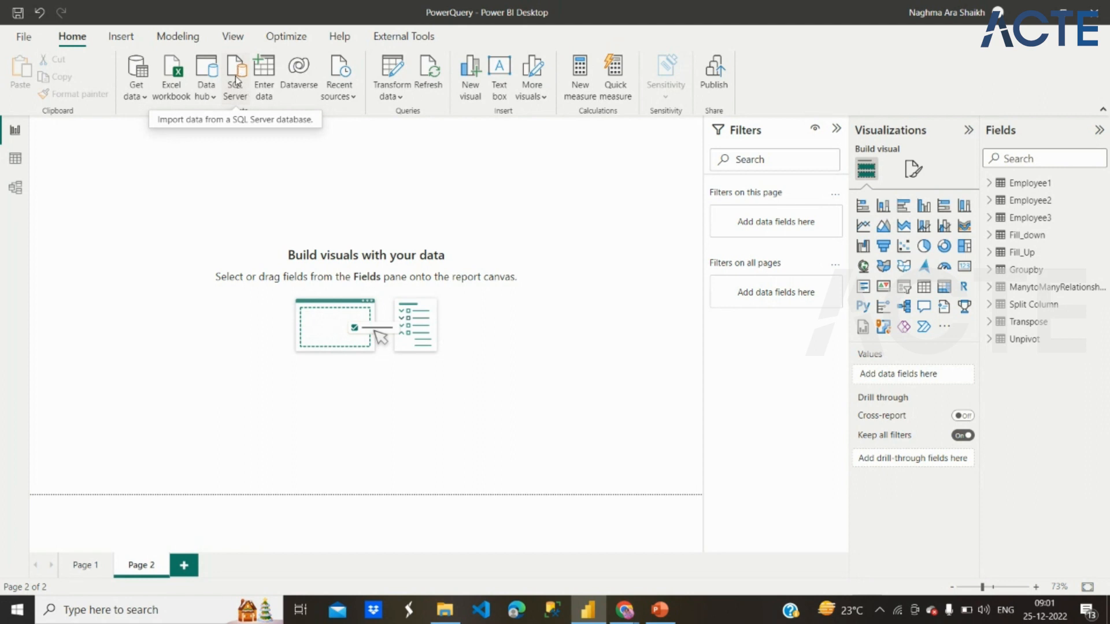
pyautogui.click(136, 90)
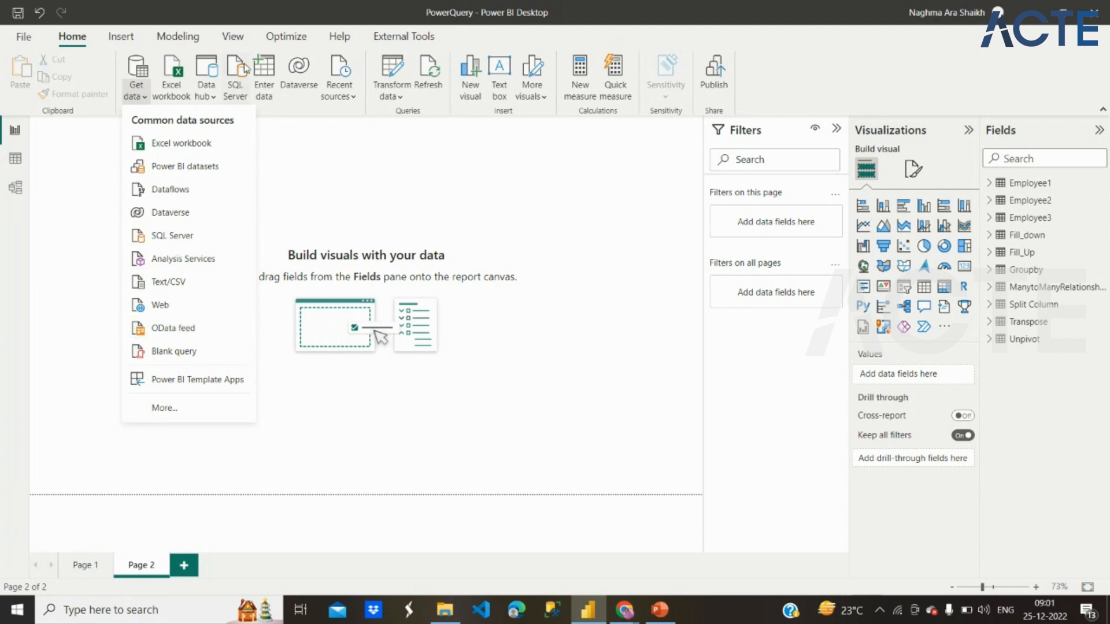
pyautogui.click(315, 154)
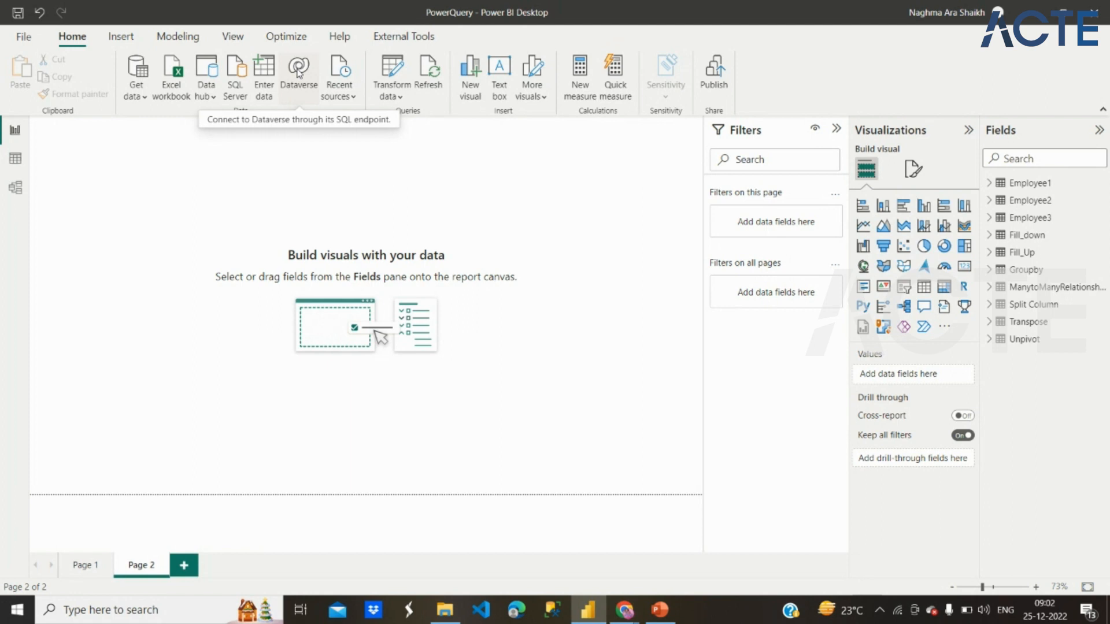
pyautogui.click(347, 97)
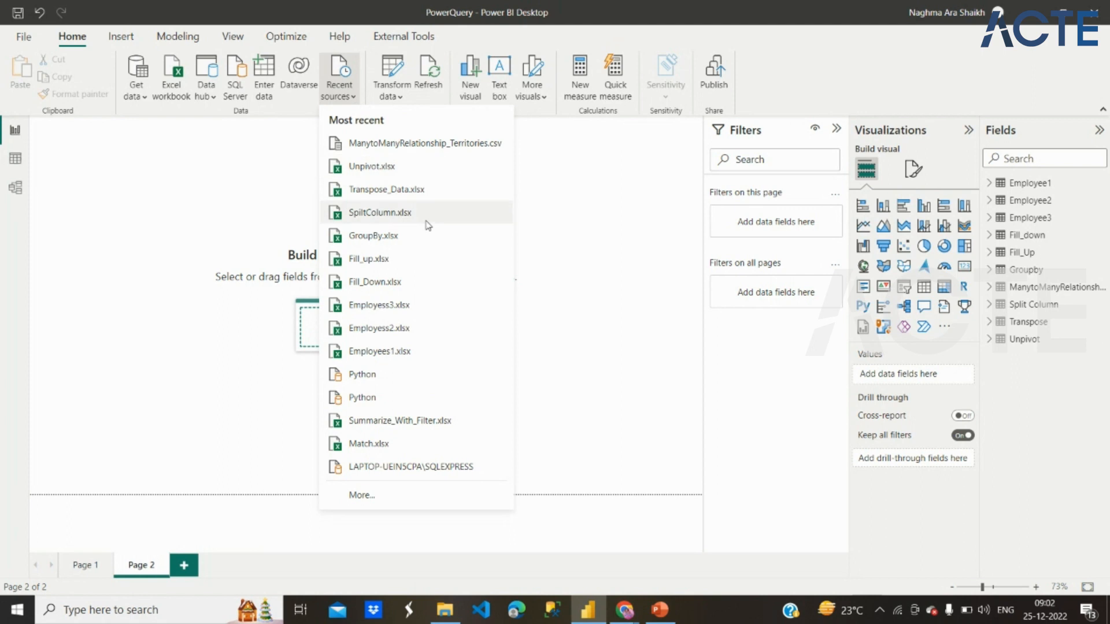
pyautogui.click(569, 331)
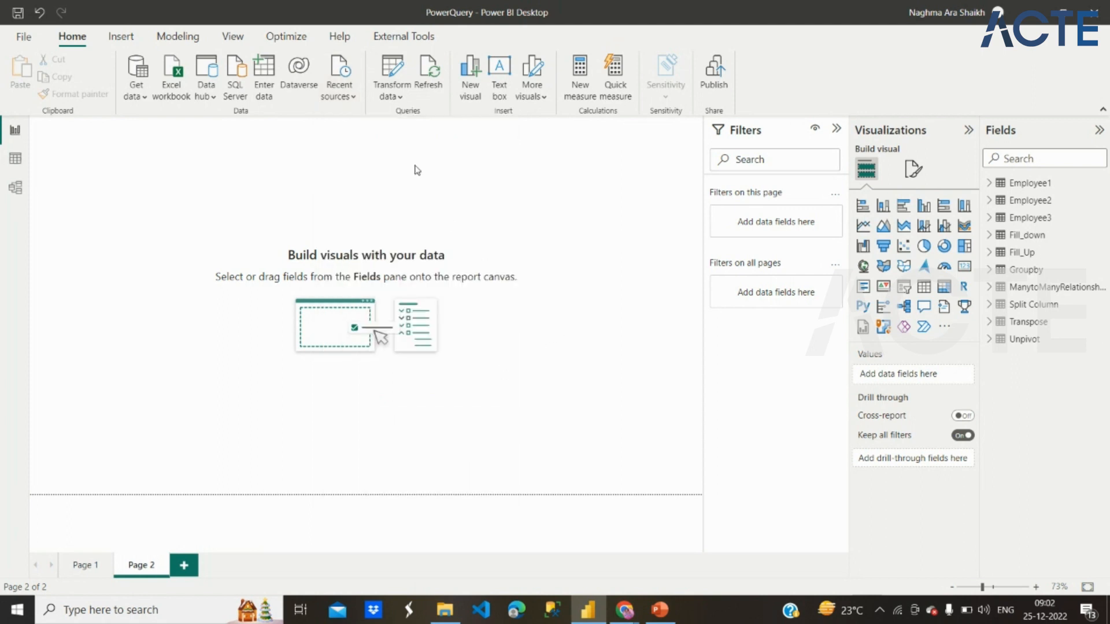
# Step: Review the data source settings for the current file and close them
pyautogui.click(403, 98)
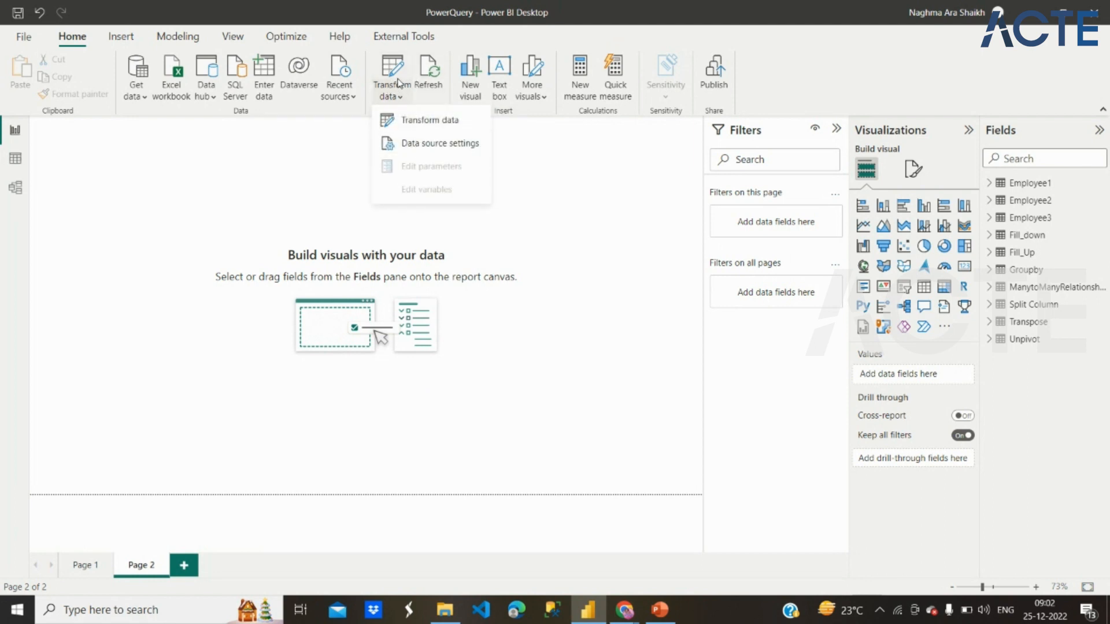
pyautogui.click(425, 145)
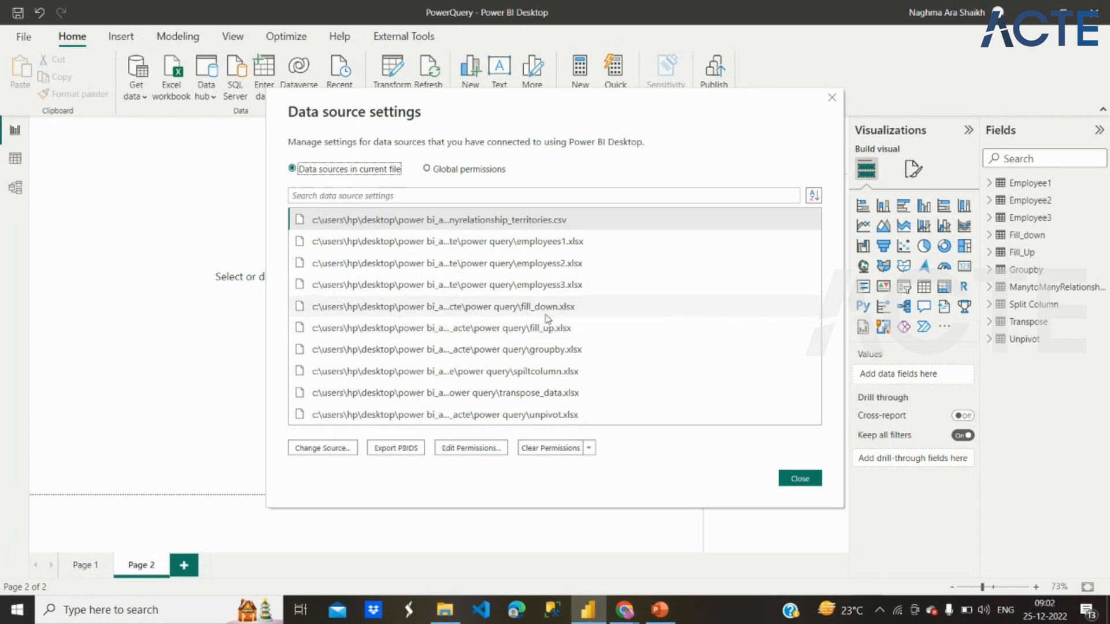
pyautogui.click(805, 478)
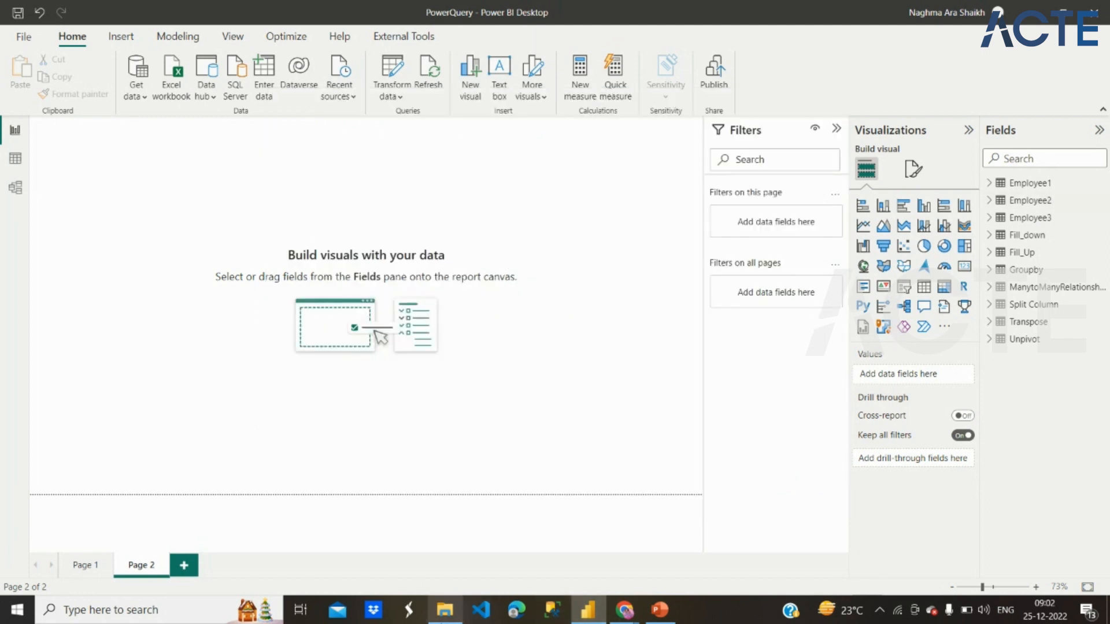
# Step: Switch to File Explorer and copy the Trim_Text workbook from the Power Query folder to the Desktop
pyautogui.click(444, 609)
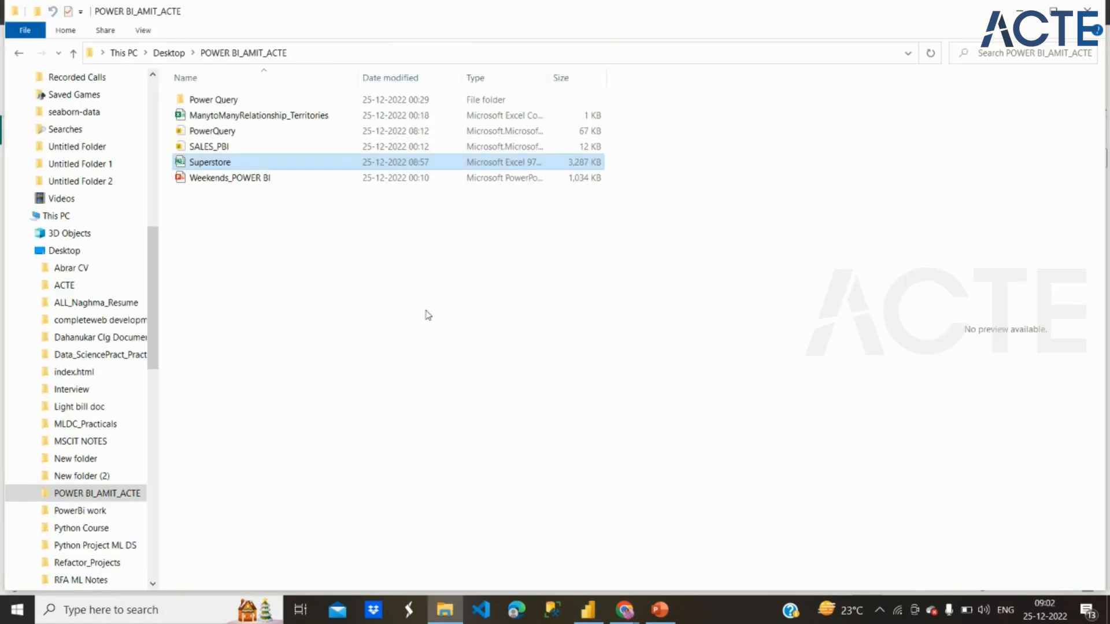
pyautogui.doubleClick(260, 101)
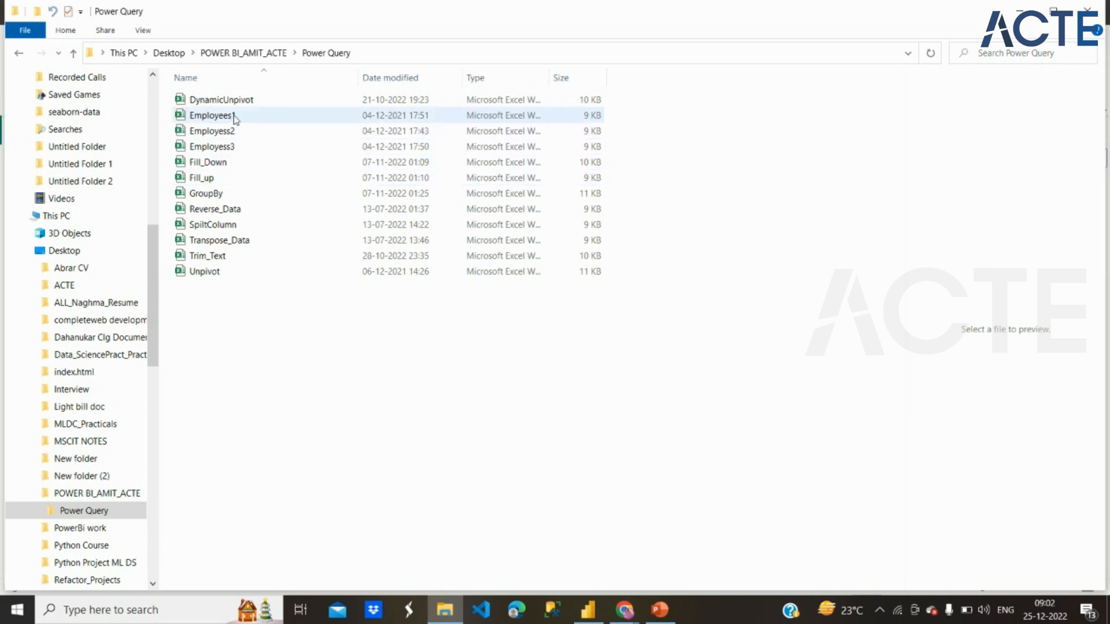
pyautogui.click(244, 259)
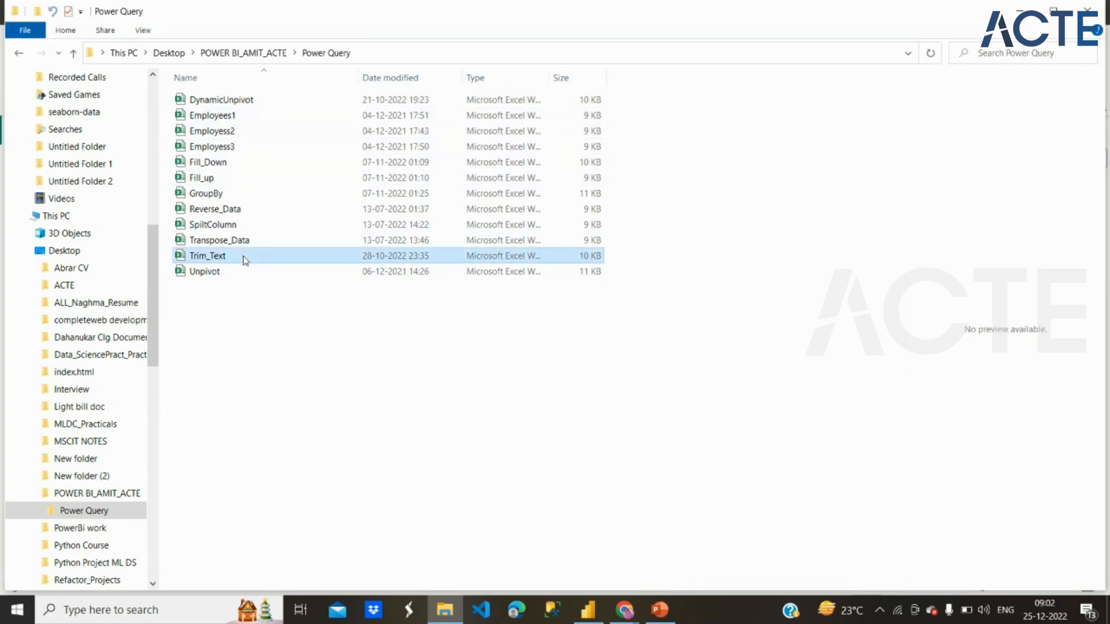
pyautogui.doubleClick(243, 258)
pyautogui.rightClick(243, 256)
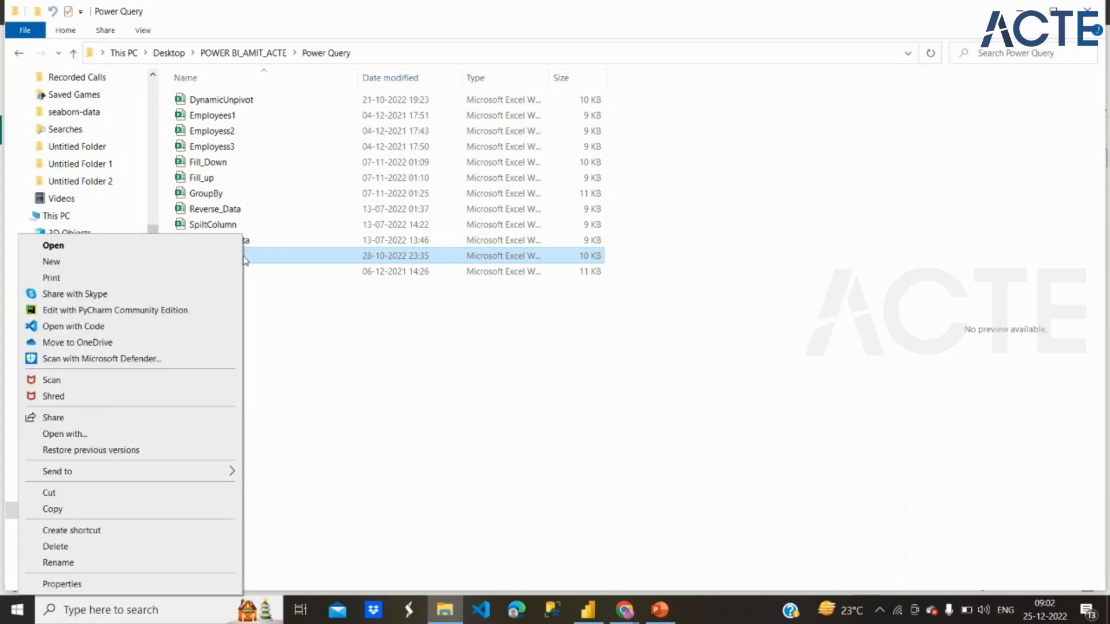
pyautogui.click(87, 509)
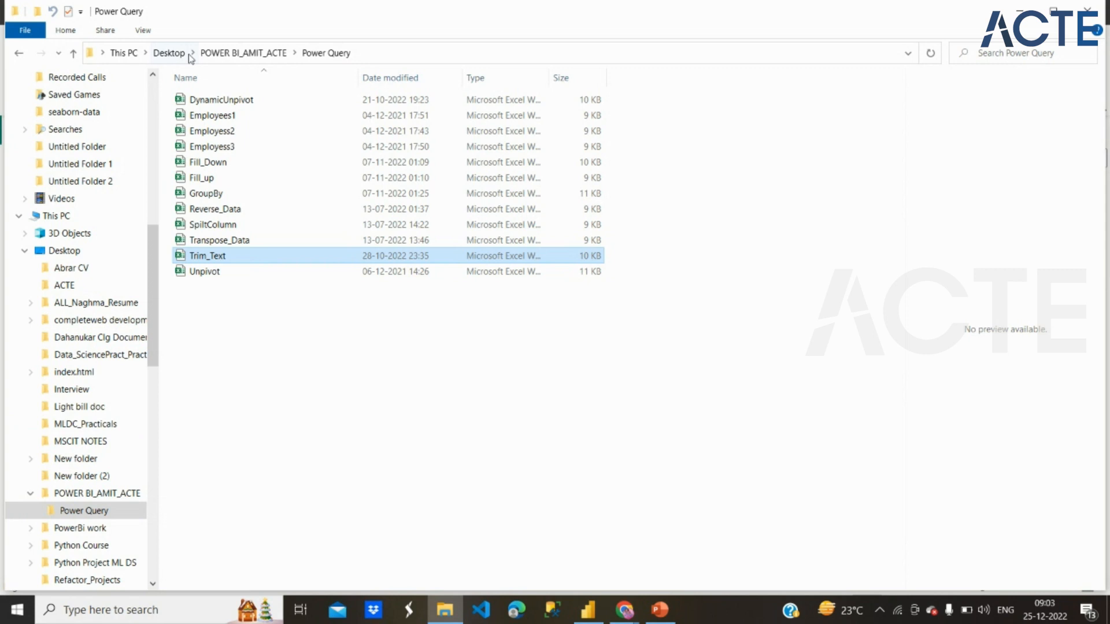
pyautogui.click(171, 53)
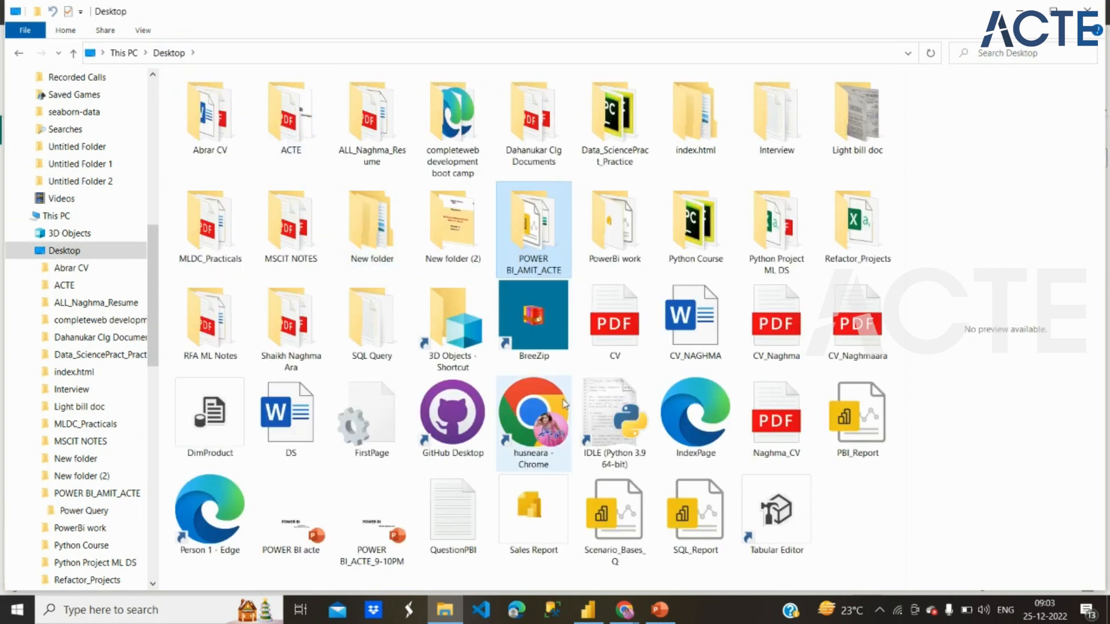
pyautogui.rightClick(838, 523)
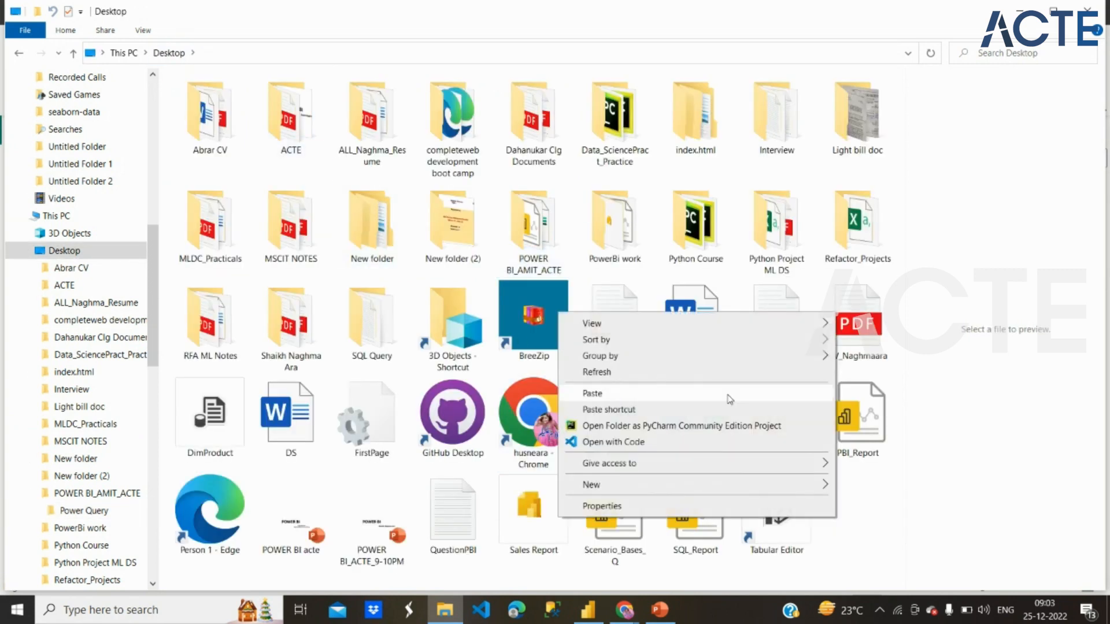
pyautogui.click(618, 407)
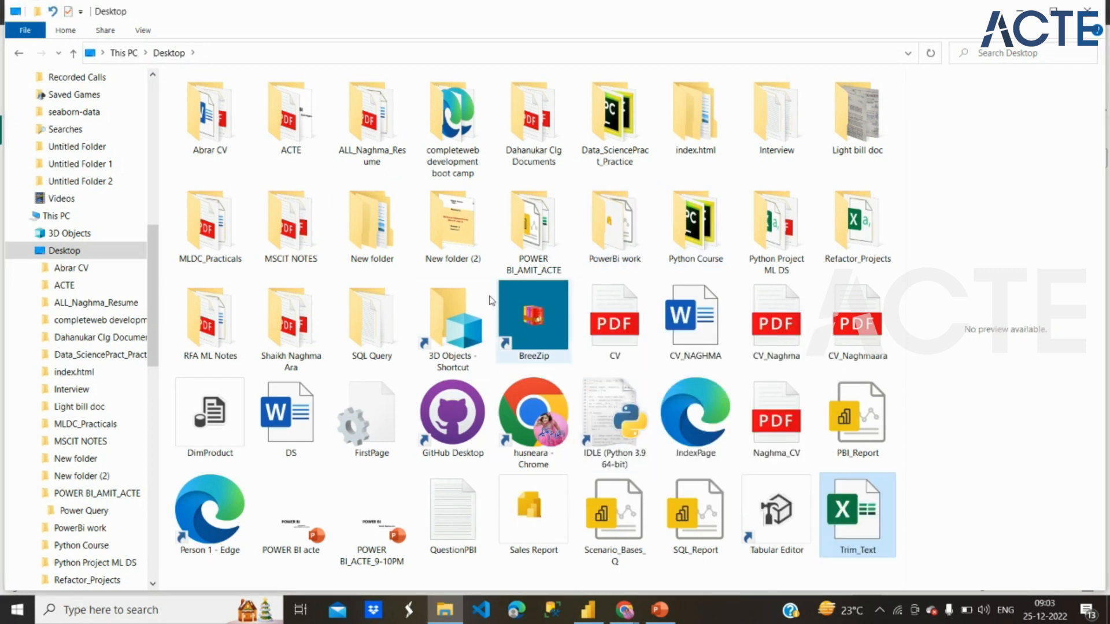
# Step: Return to the Power Query folder and delete the original Trim_Text workbook
pyautogui.click(526, 253)
pyautogui.doubleClick(526, 254)
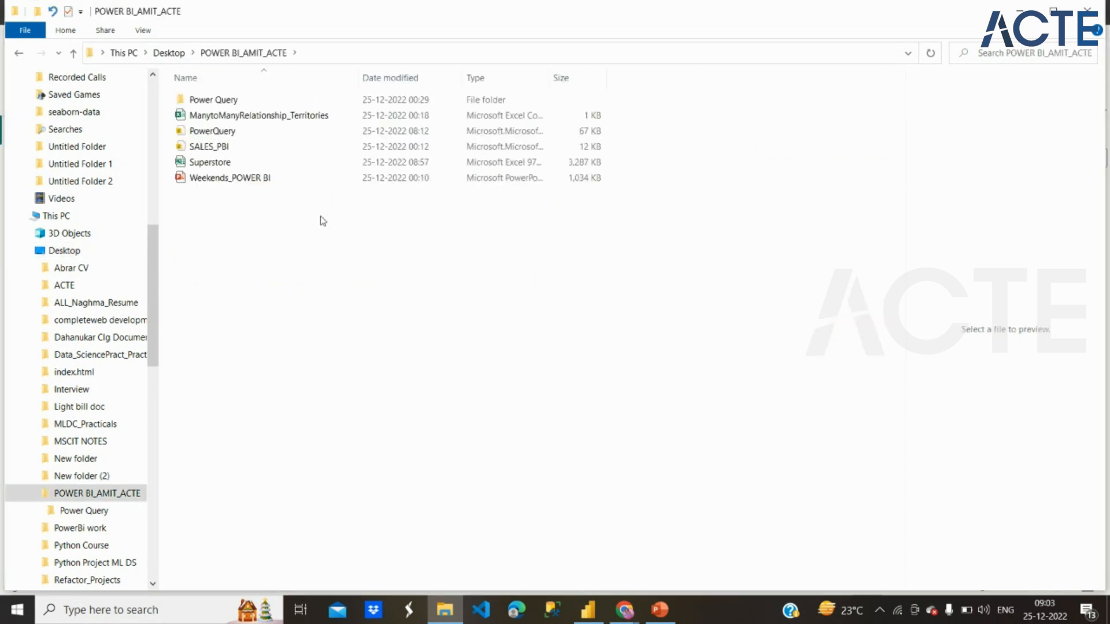
pyautogui.click(227, 98)
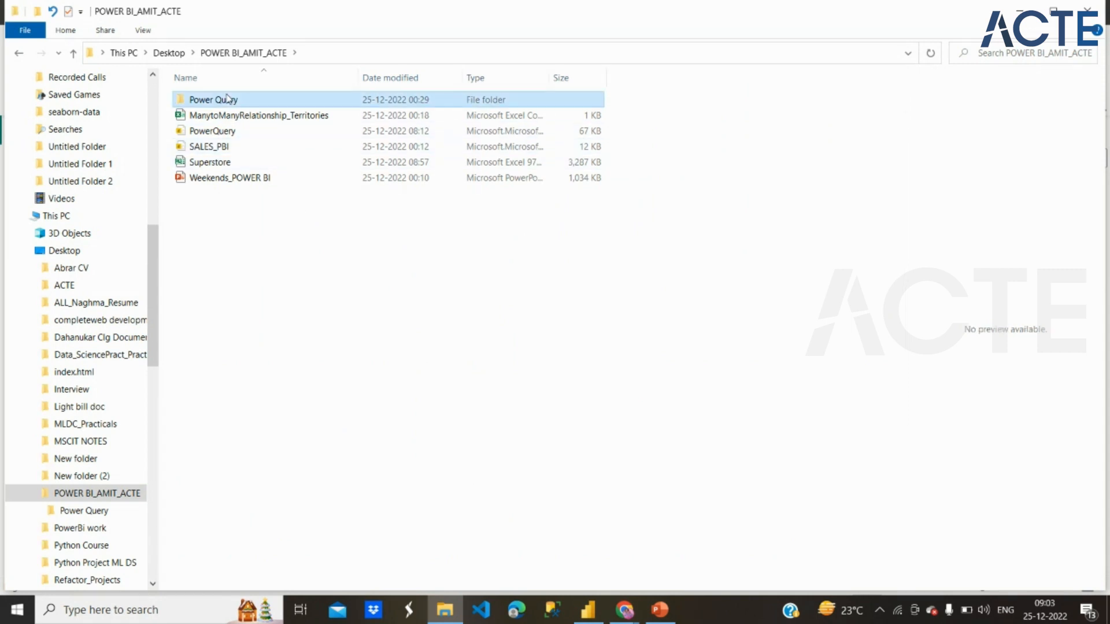
pyautogui.doubleClick(227, 99)
pyautogui.click(226, 257)
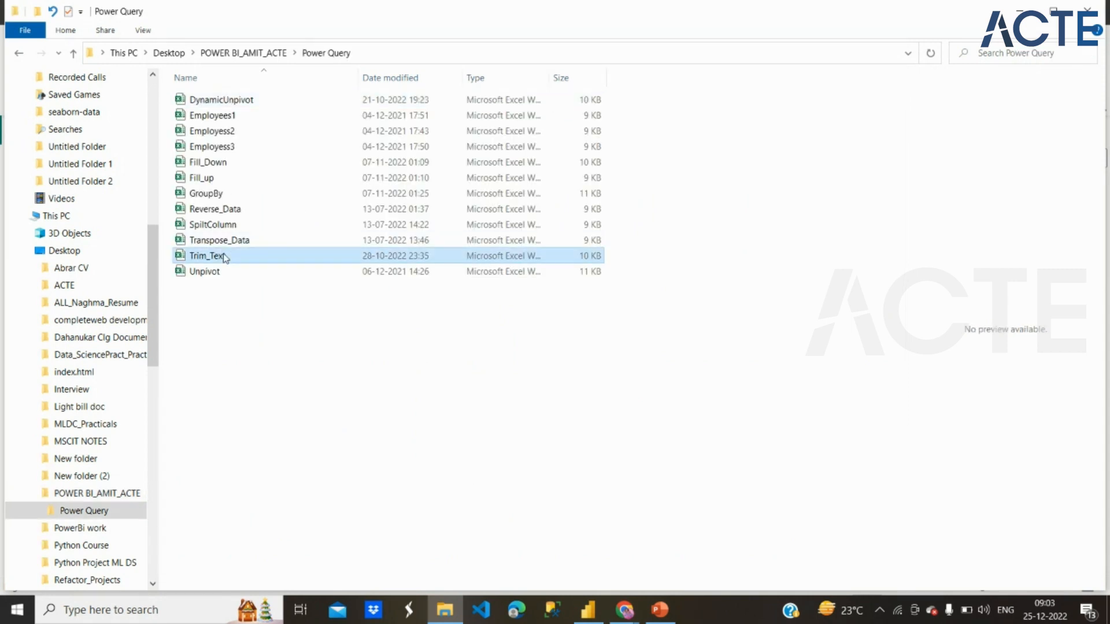
pyautogui.rightClick(225, 256)
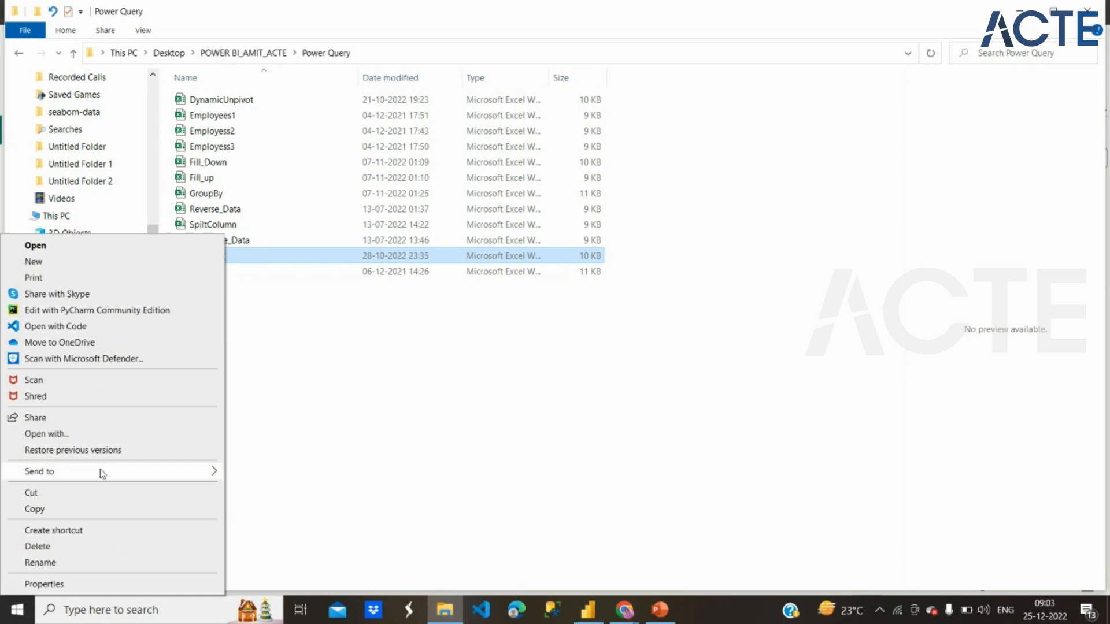
pyautogui.click(102, 547)
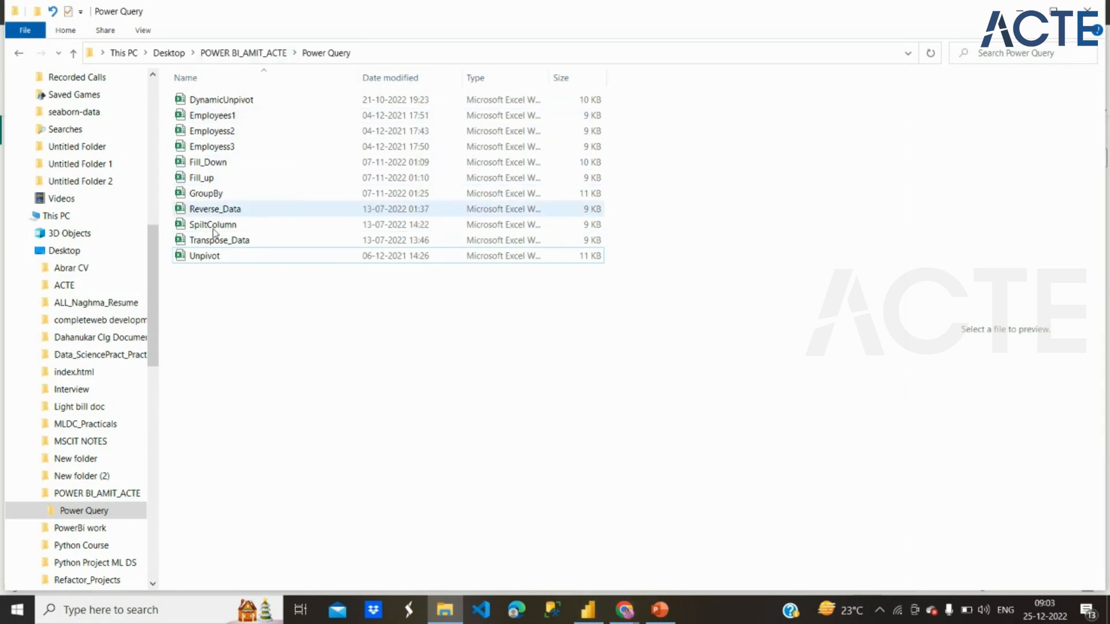
# Step: Check the loaded tables in Power BI Desktop and compare them with the workbooks in File Explorer's Power Query folder
pyautogui.click(588, 607)
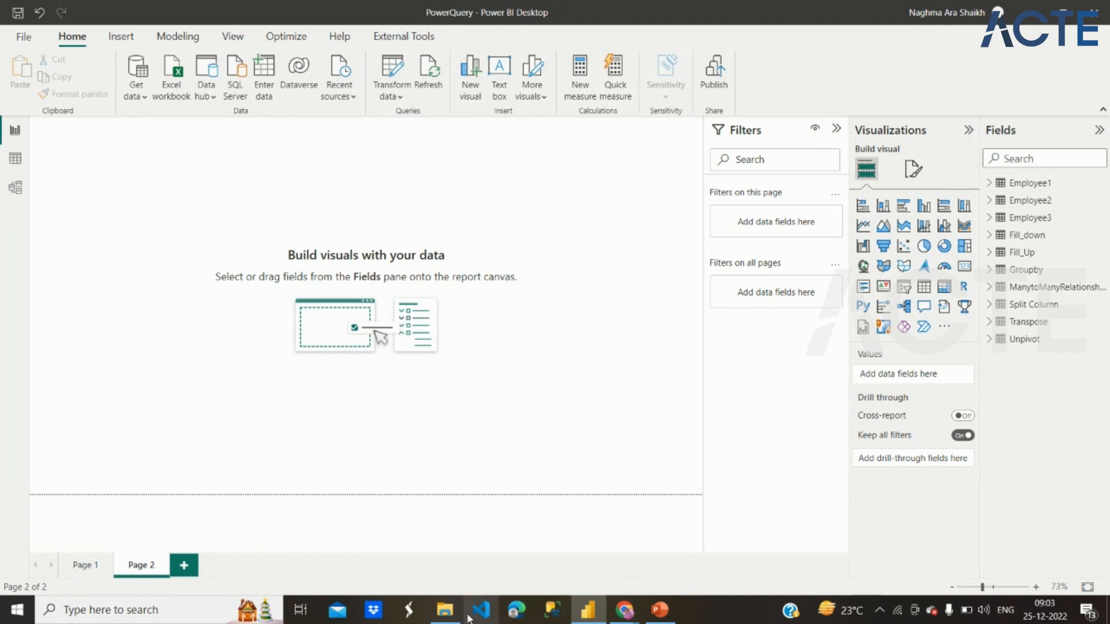
pyautogui.click(448, 612)
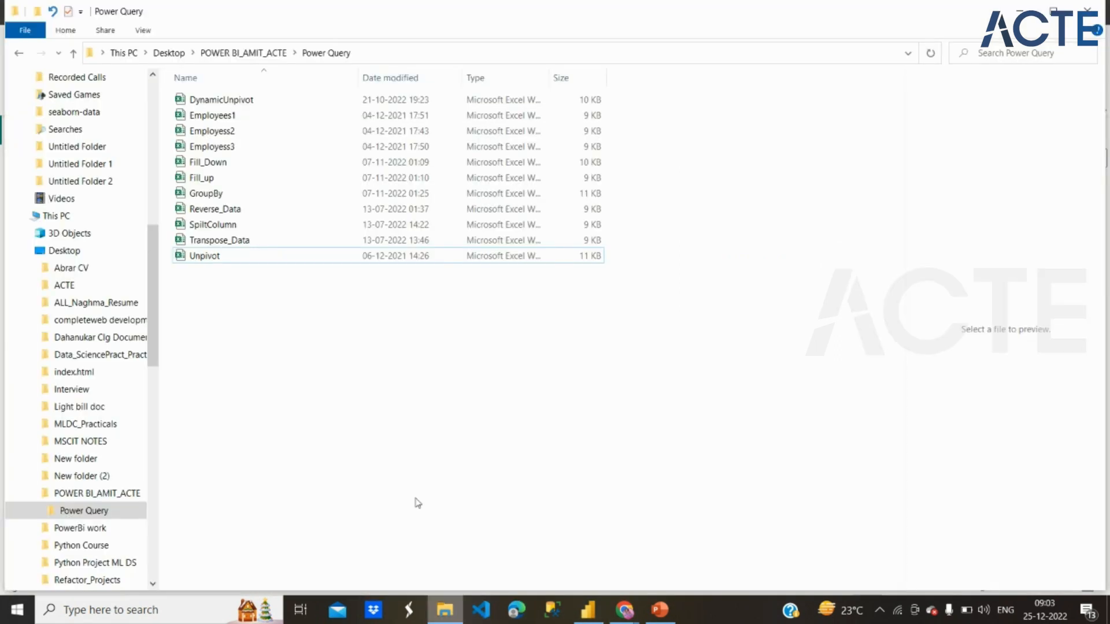
pyautogui.click(299, 241)
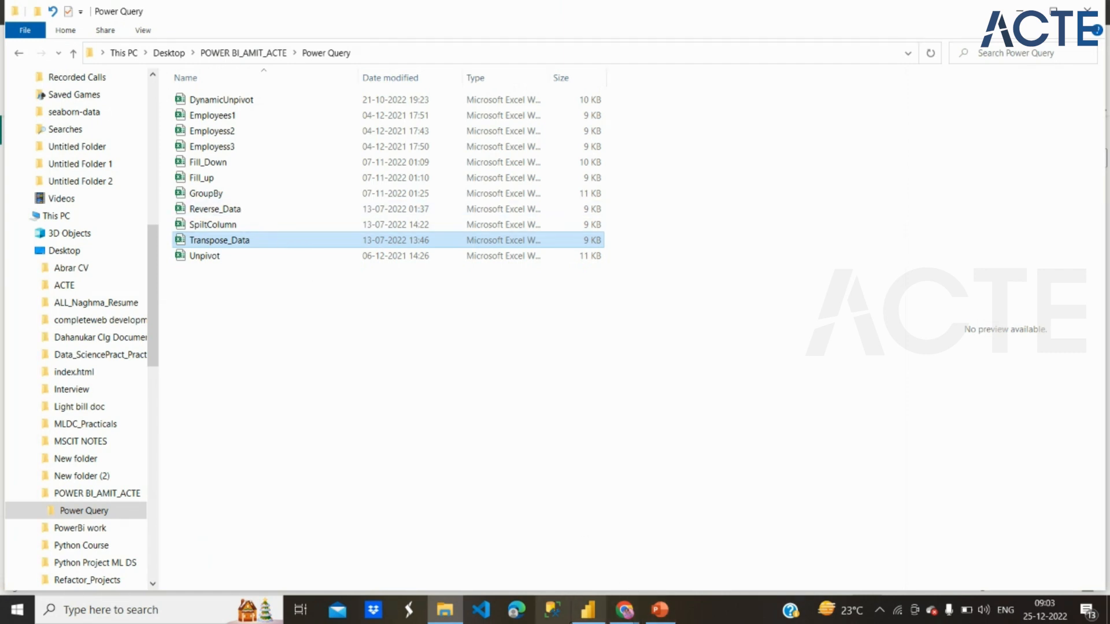
pyautogui.moveTo(584, 619)
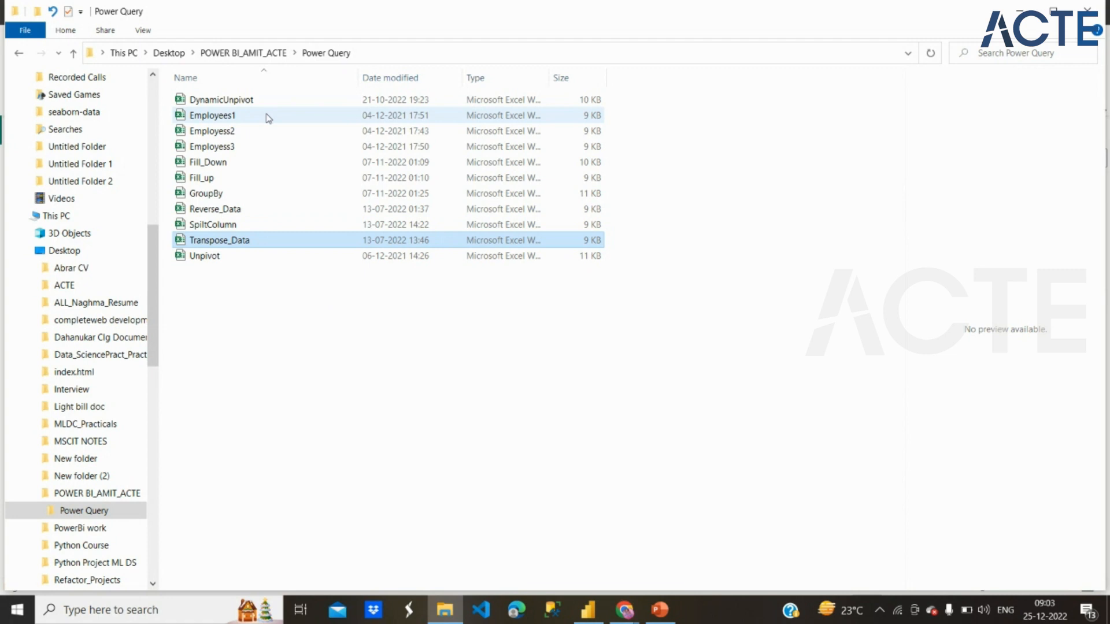
# Step: Copy the Fill_Down workbook from the Power Query folder to the Desktop
pyautogui.click(241, 163)
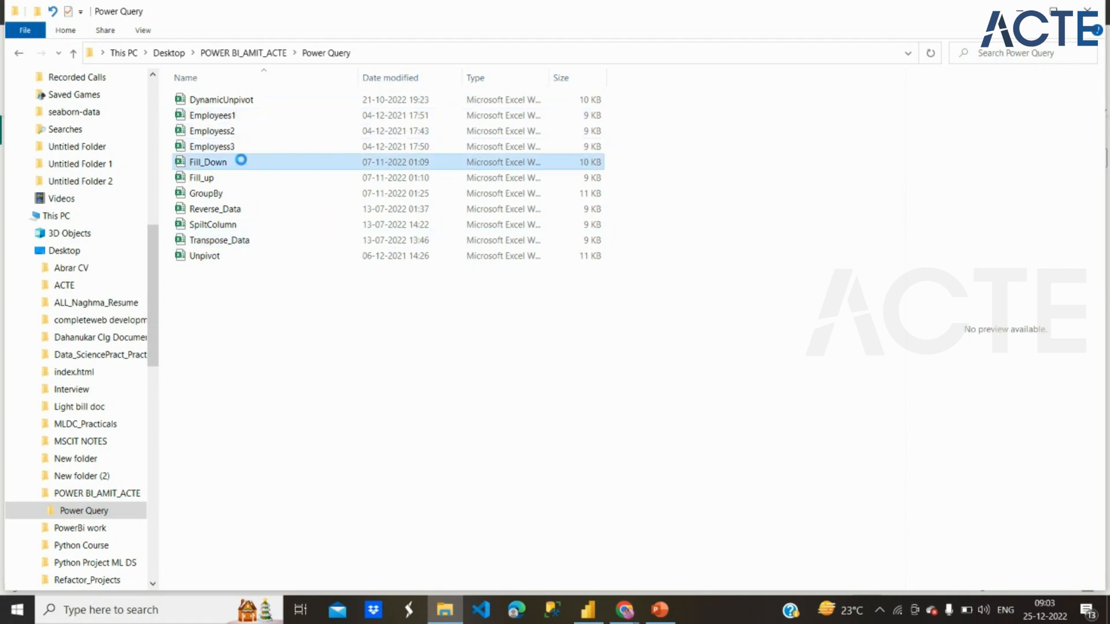
pyautogui.rightClick(241, 163)
pyautogui.click(107, 436)
pyautogui.click(169, 53)
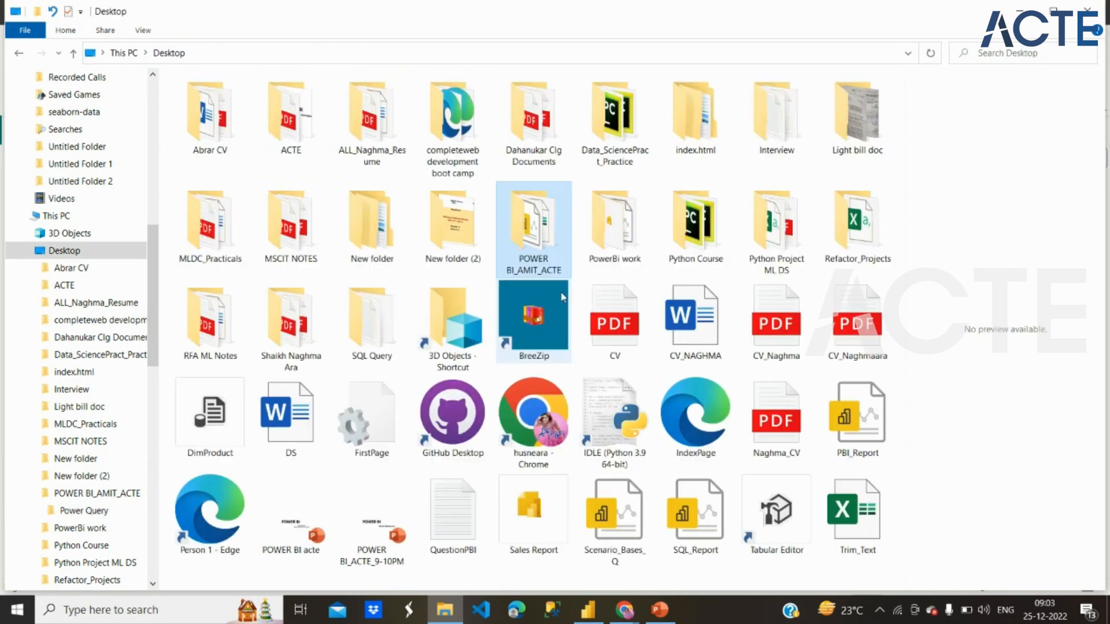
pyautogui.rightClick(566, 354)
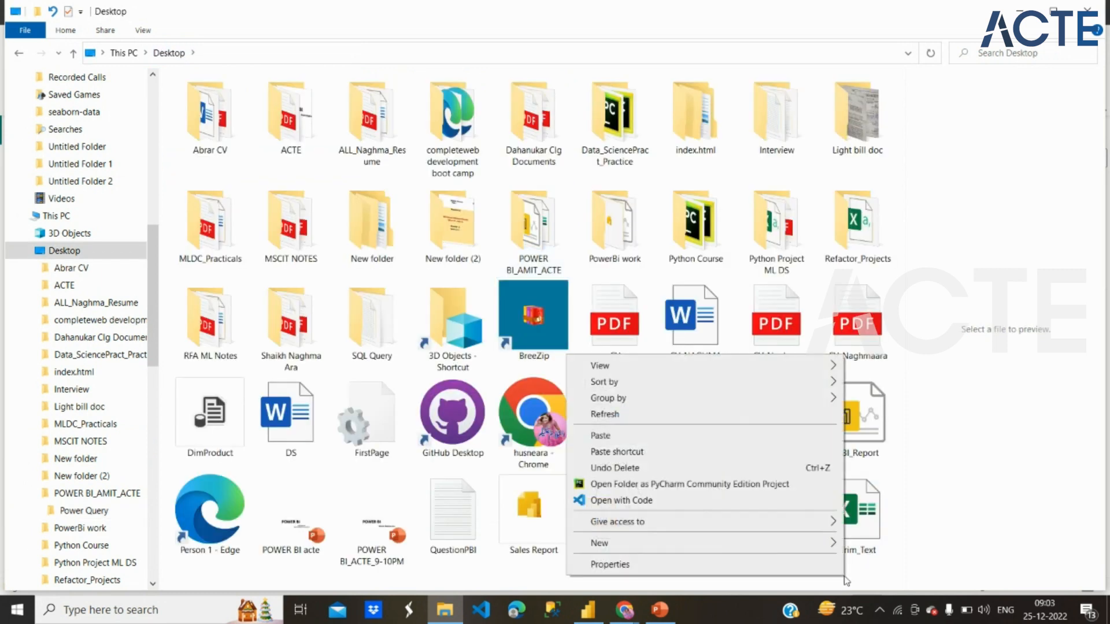
pyautogui.click(693, 436)
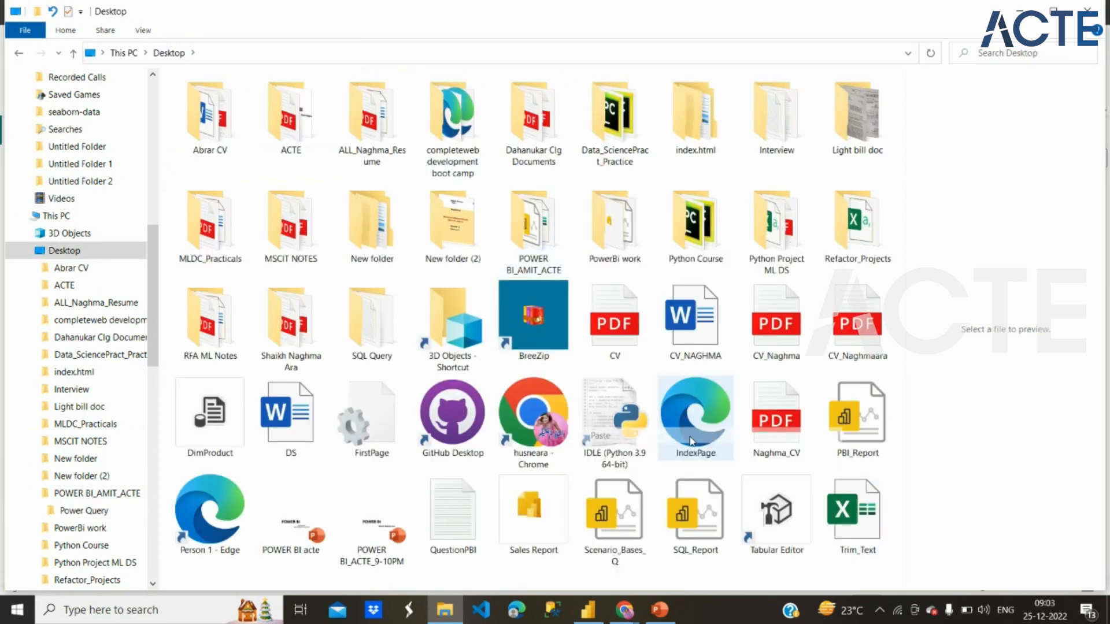
# Step: Reopen the Power Query folder and delete the original Fill_Down workbook
pyautogui.doubleClick(527, 165)
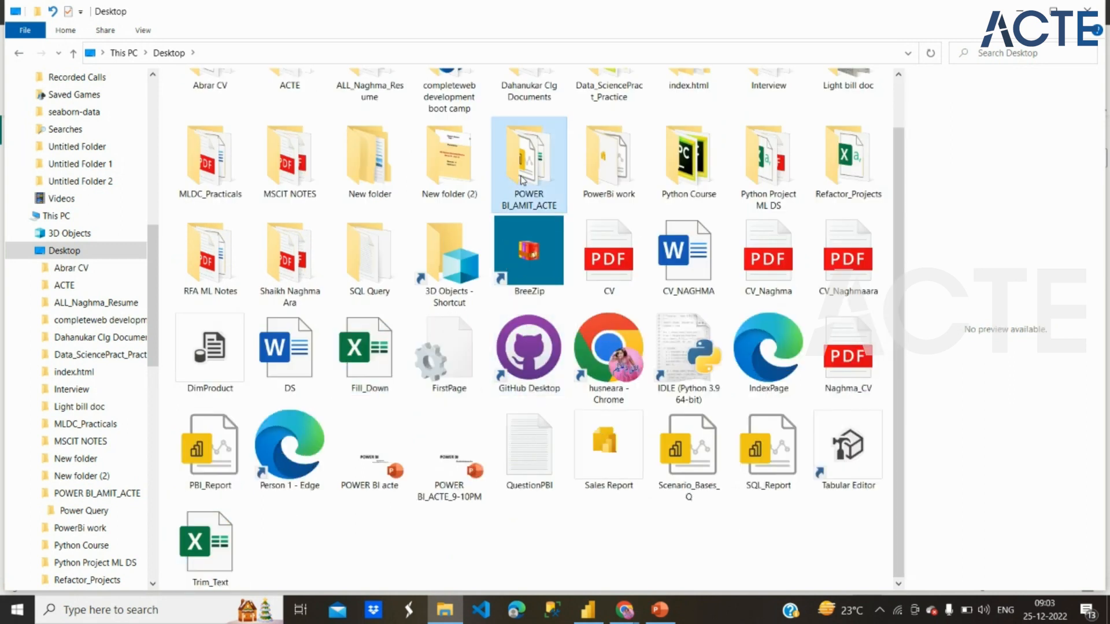
pyautogui.doubleClick(234, 100)
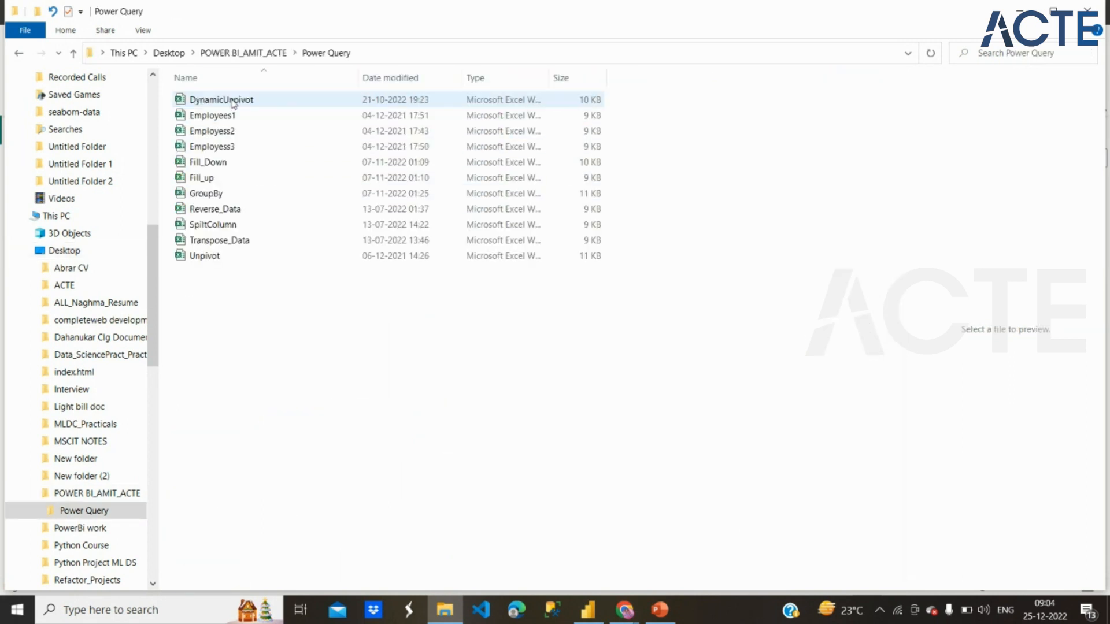
pyautogui.click(229, 162)
pyautogui.rightClick(228, 162)
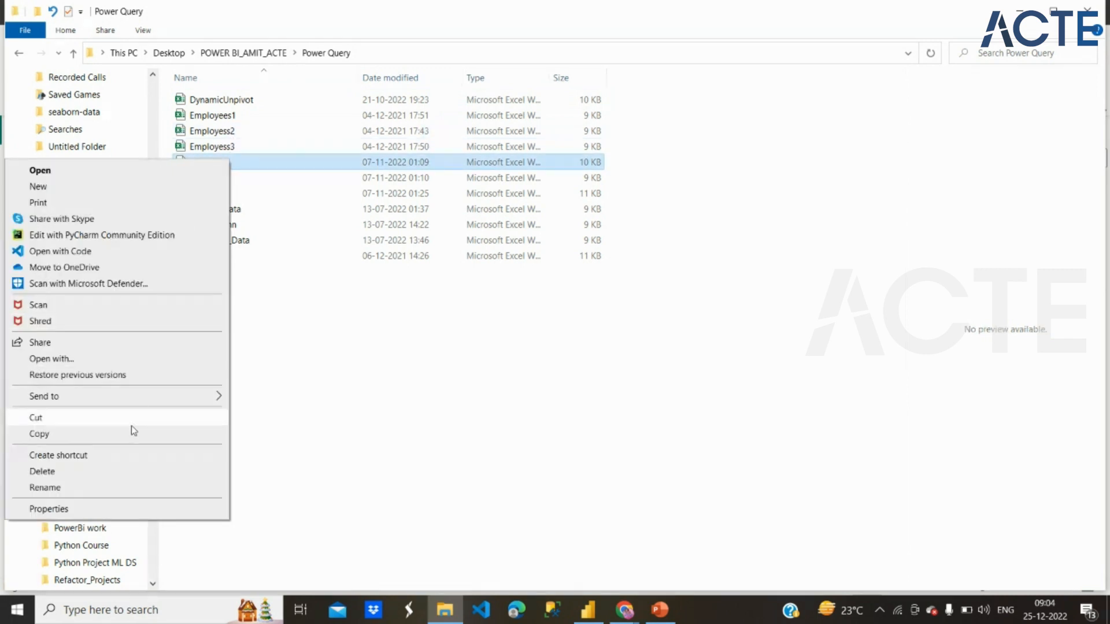
pyautogui.click(132, 472)
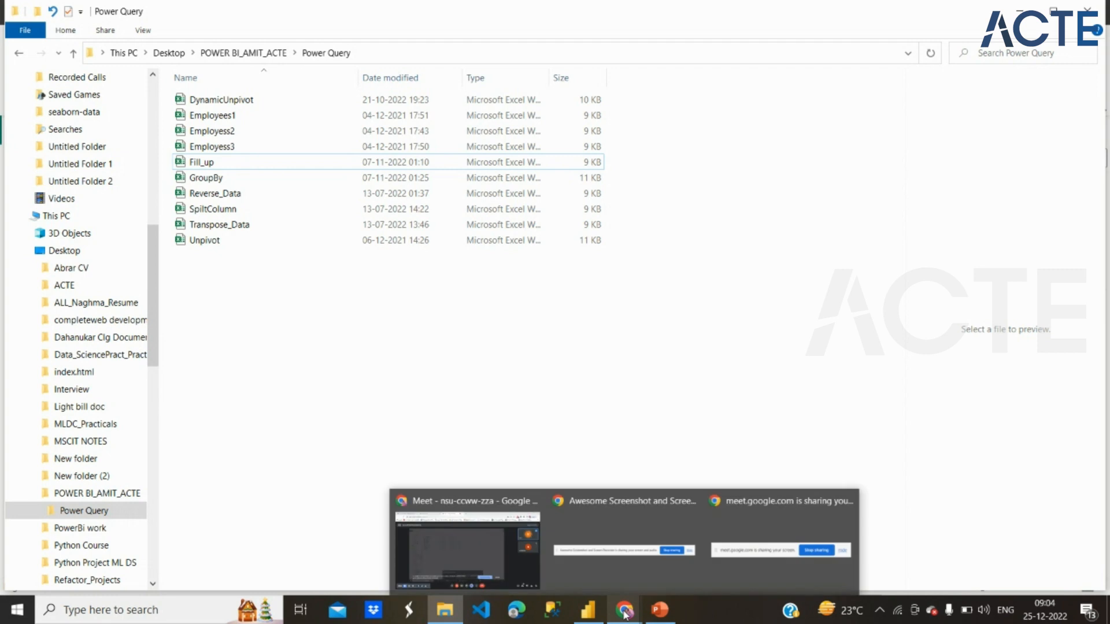
# Step: Switch back to Power BI Desktop and open the report's queries in the Power Query Editor
pyautogui.moveTo(600, 620)
pyautogui.click(598, 549)
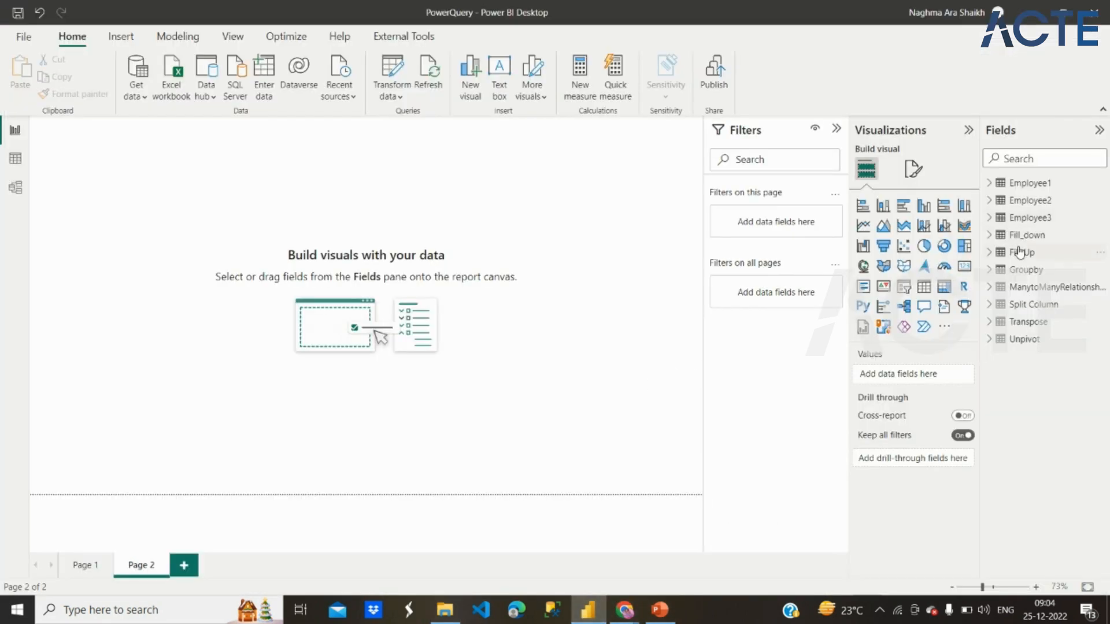
pyautogui.click(392, 74)
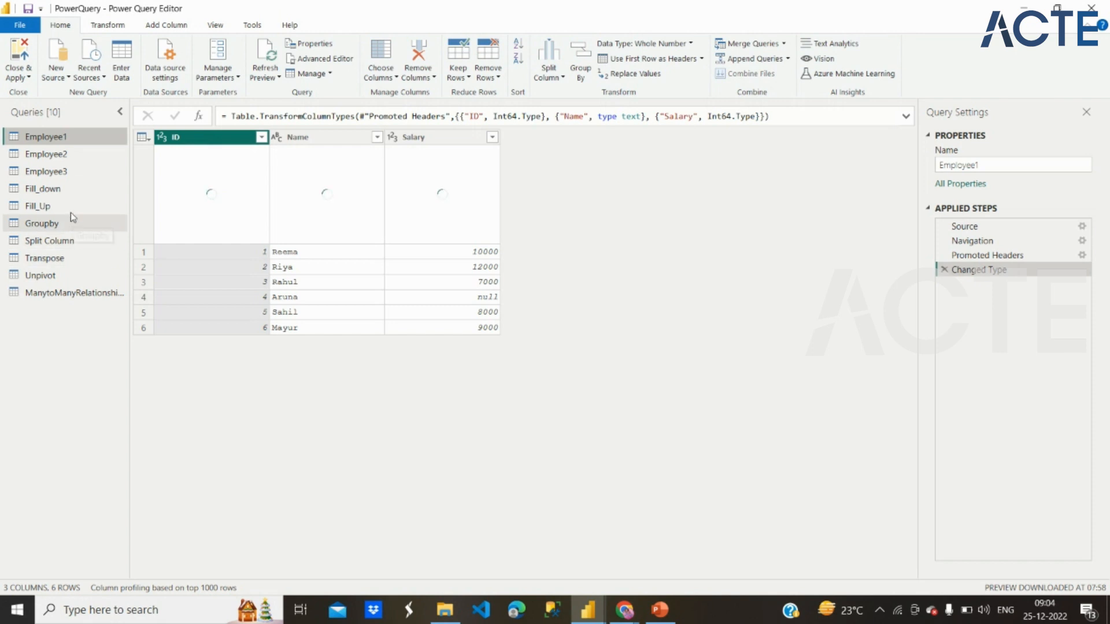
# Step: Check the Fill_down query for a source error and compare it with the Fill_Up, Groupby and Split Column queries
pyautogui.click(67, 190)
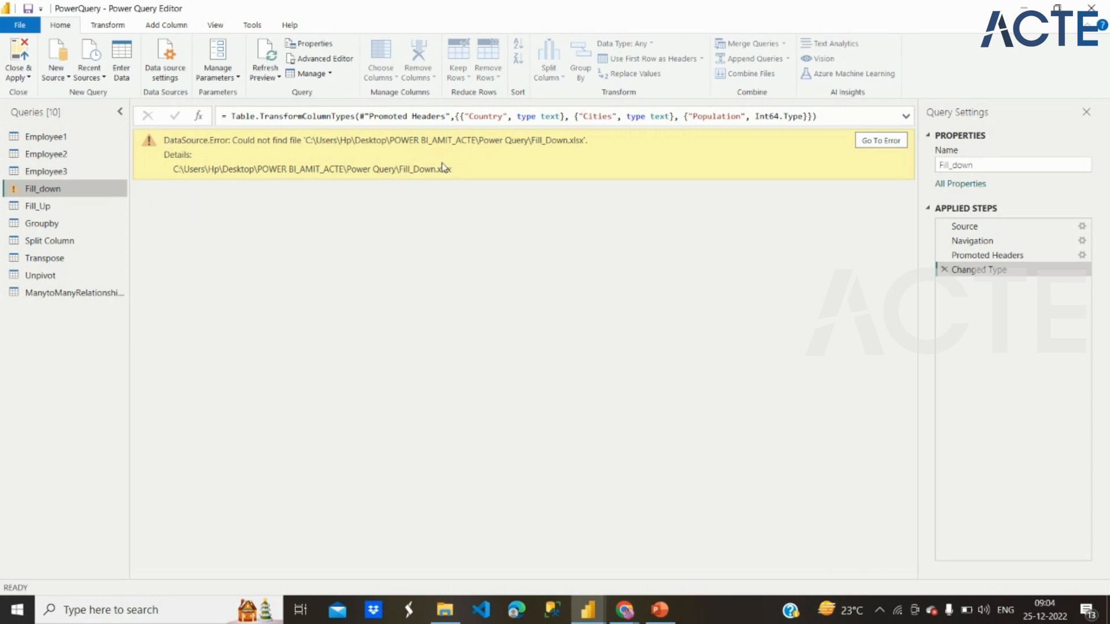
pyautogui.click(93, 209)
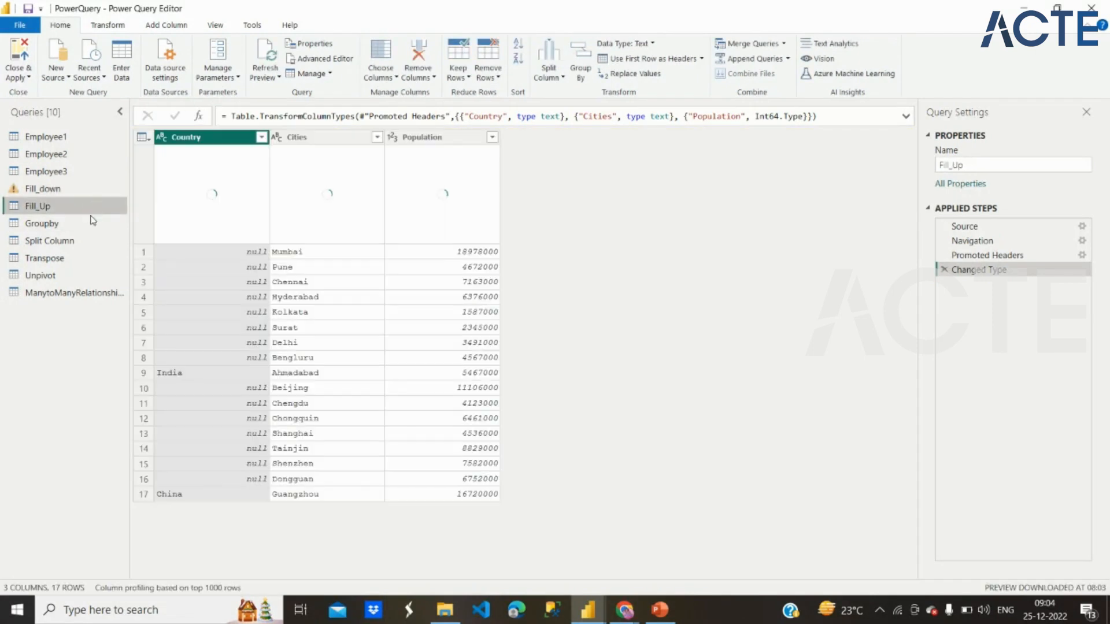
pyautogui.click(93, 223)
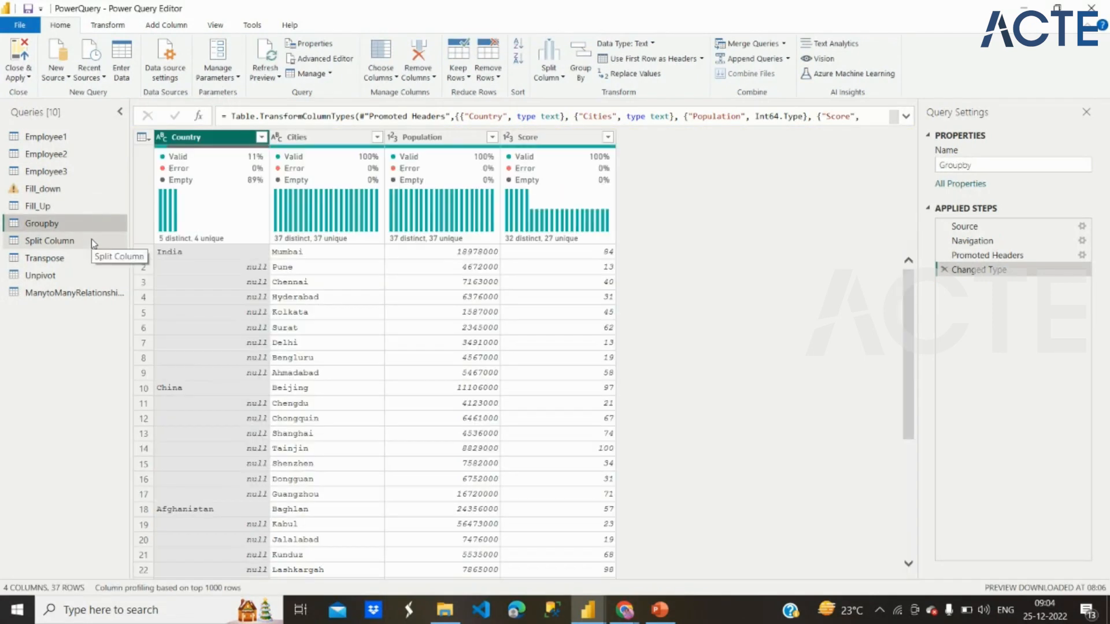
pyautogui.click(91, 240)
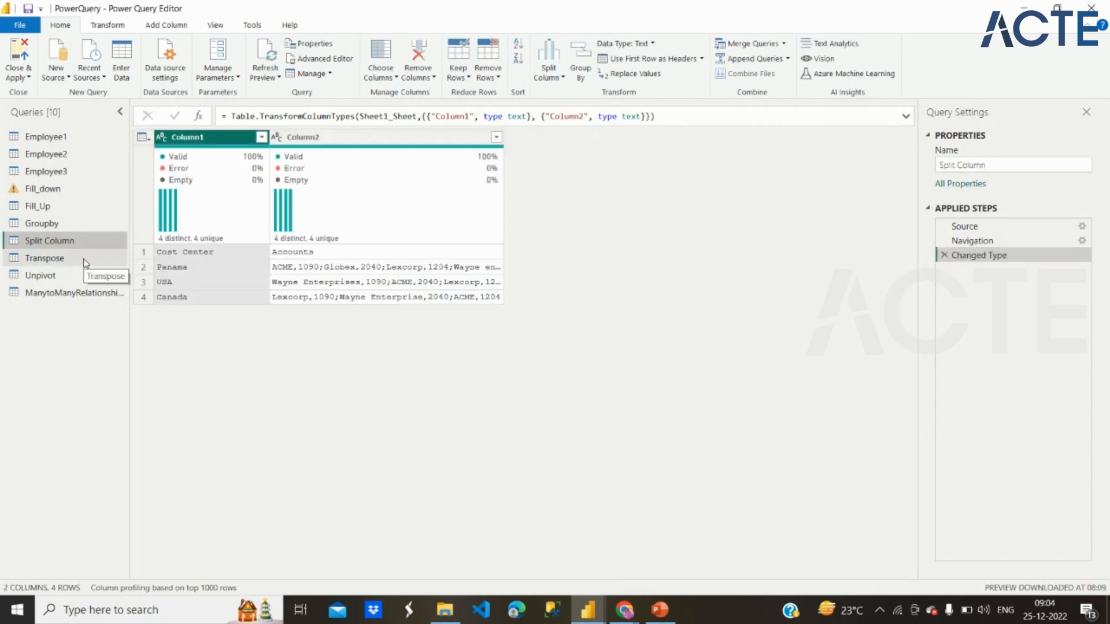
# Step: Inspect the source file path in the Fill_down query's code with the Advanced Editor, leaving the code unedited
pyautogui.click(63, 190)
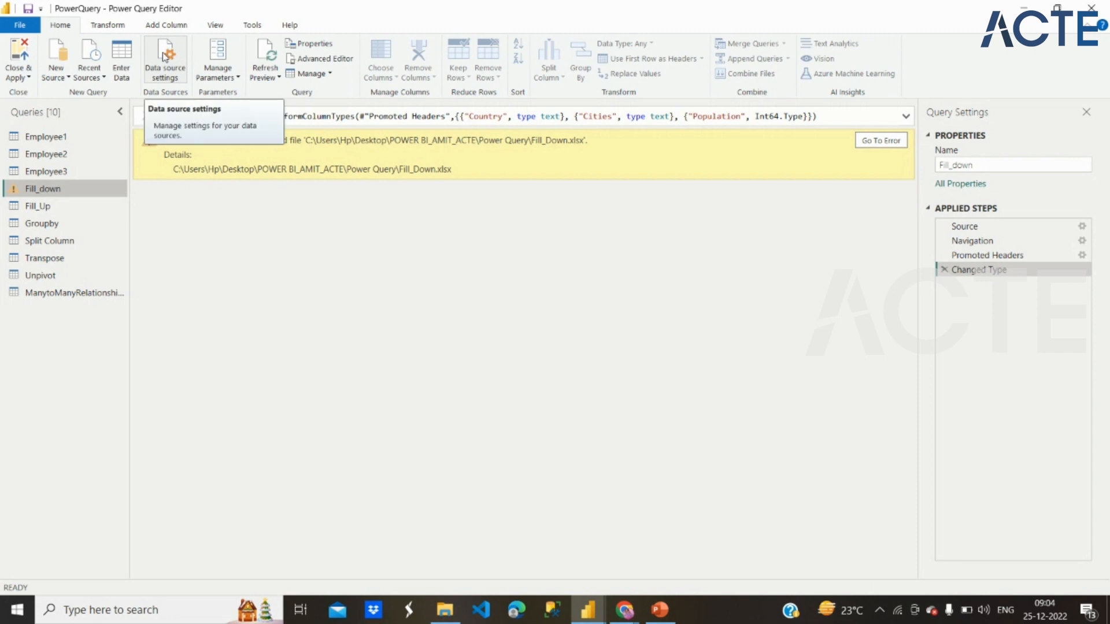
pyautogui.click(304, 62)
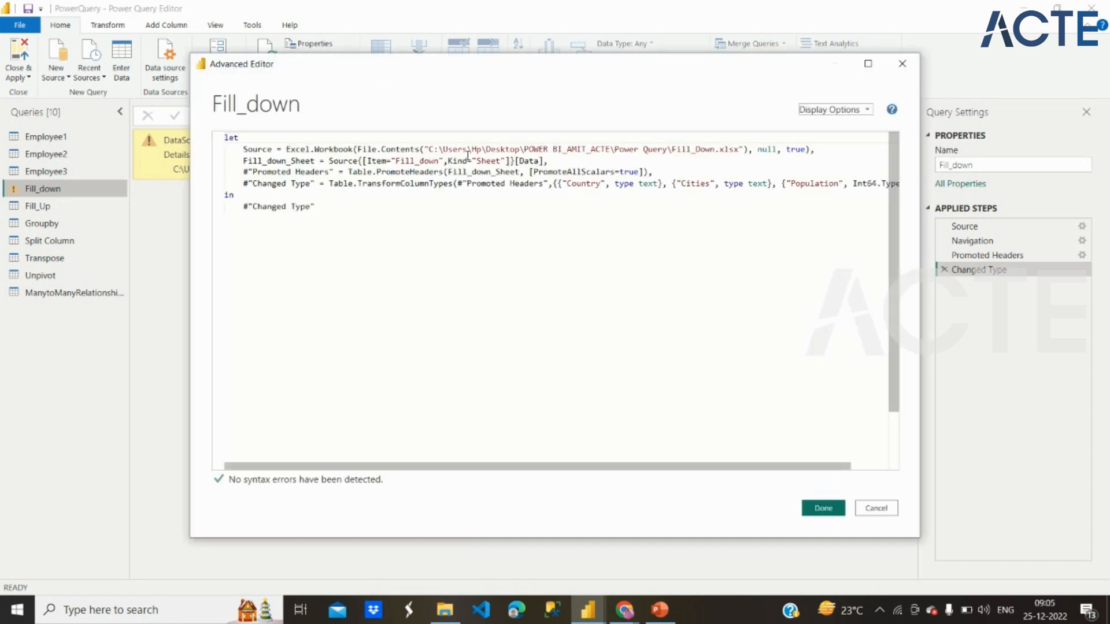
pyautogui.moveTo(431, 151); pyautogui.dragTo(739, 149)
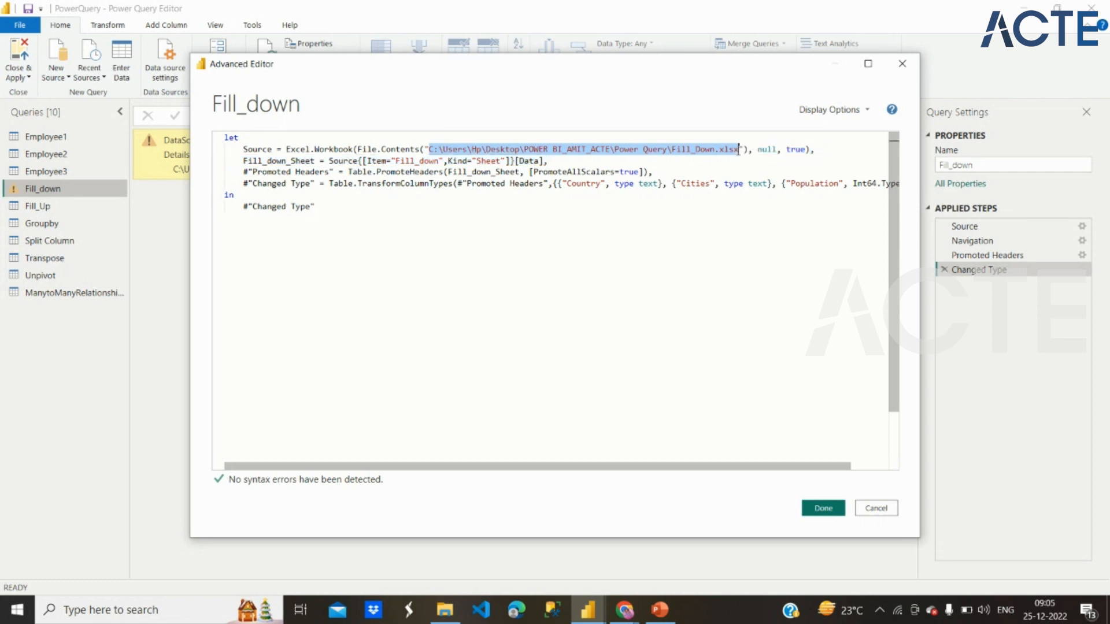
pyautogui.click(871, 508)
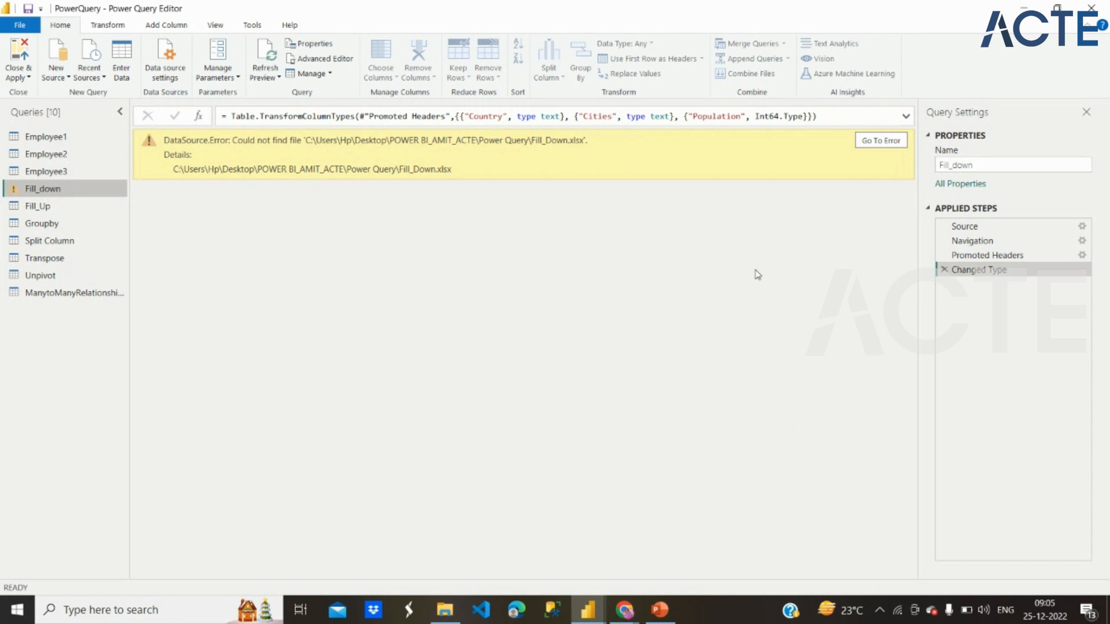
# Step: Go to the Fill_down query's source error and repoint its file path to the Fill_Down.xlsx workbook on the Desktop
pyautogui.click(883, 145)
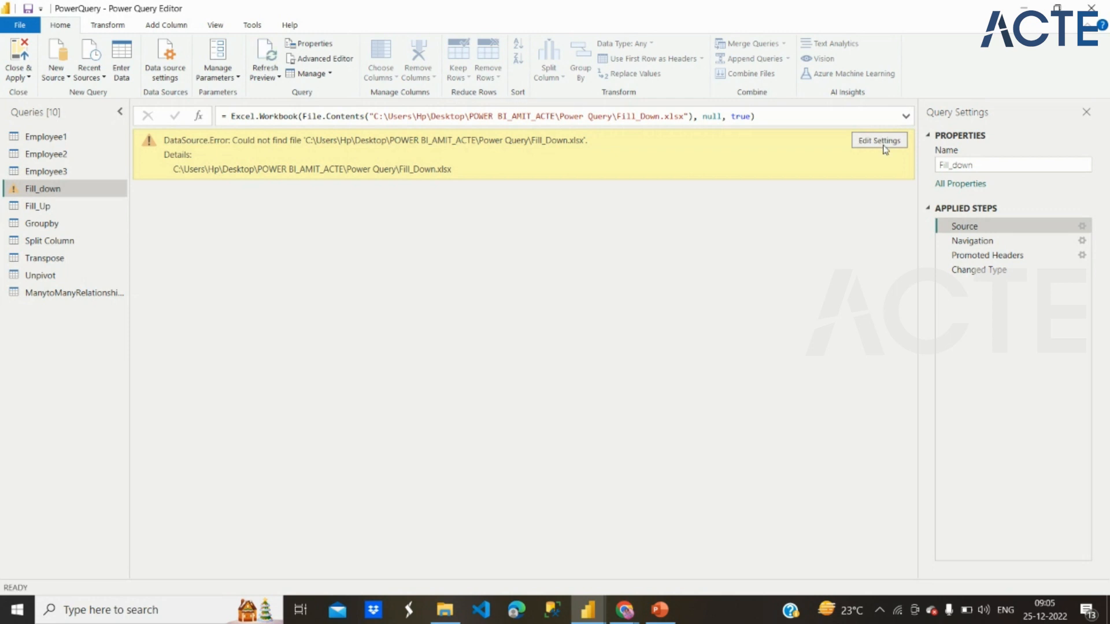
pyautogui.click(879, 144)
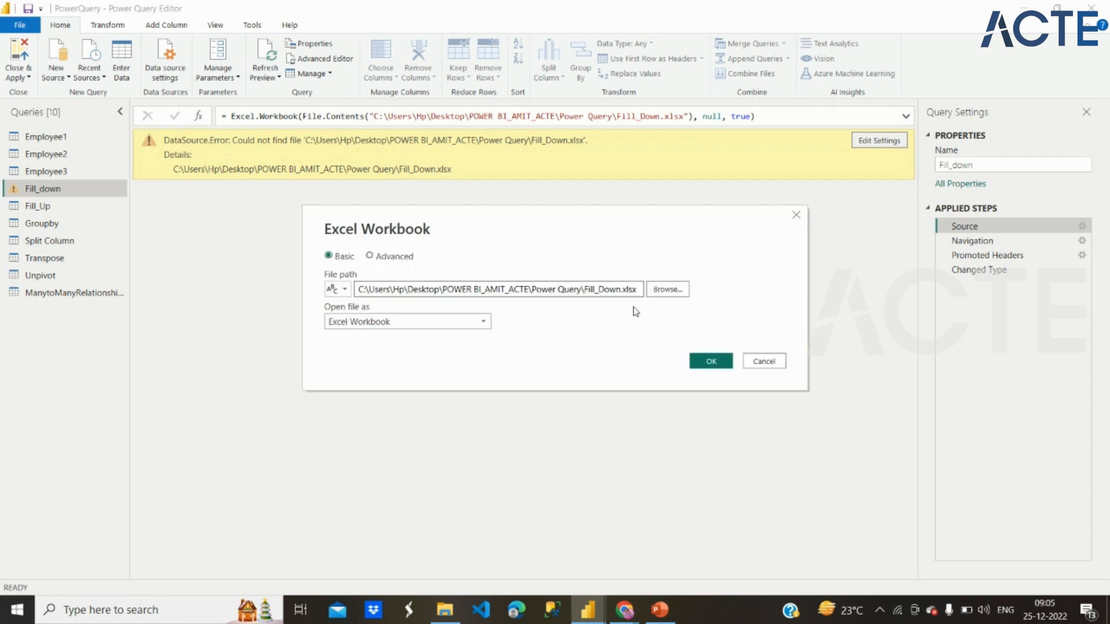
pyautogui.click(667, 289)
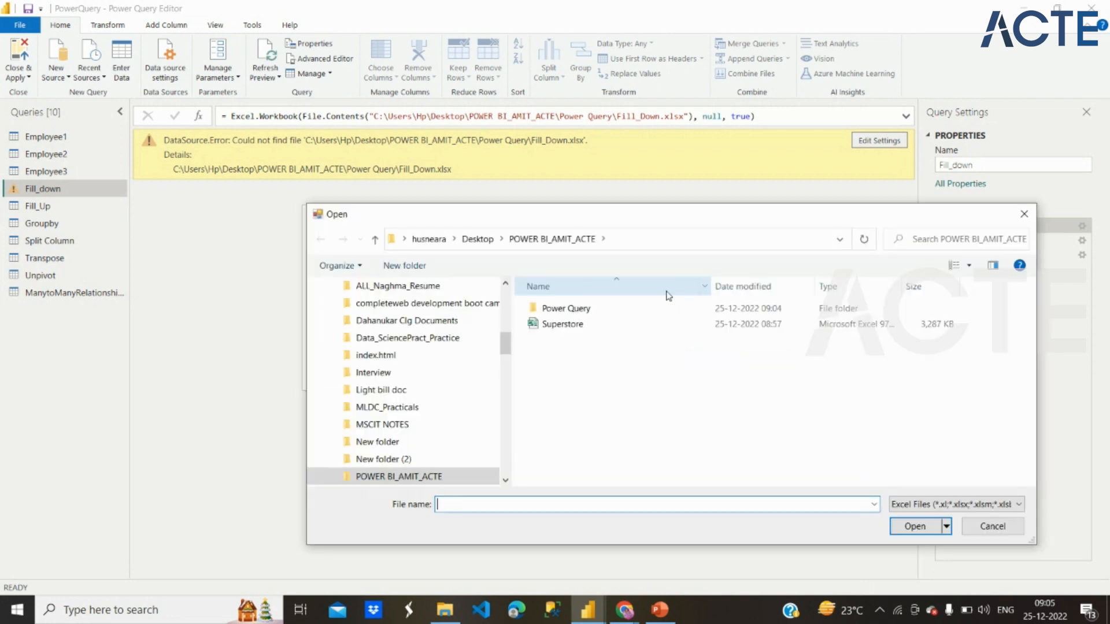
pyautogui.click(469, 240)
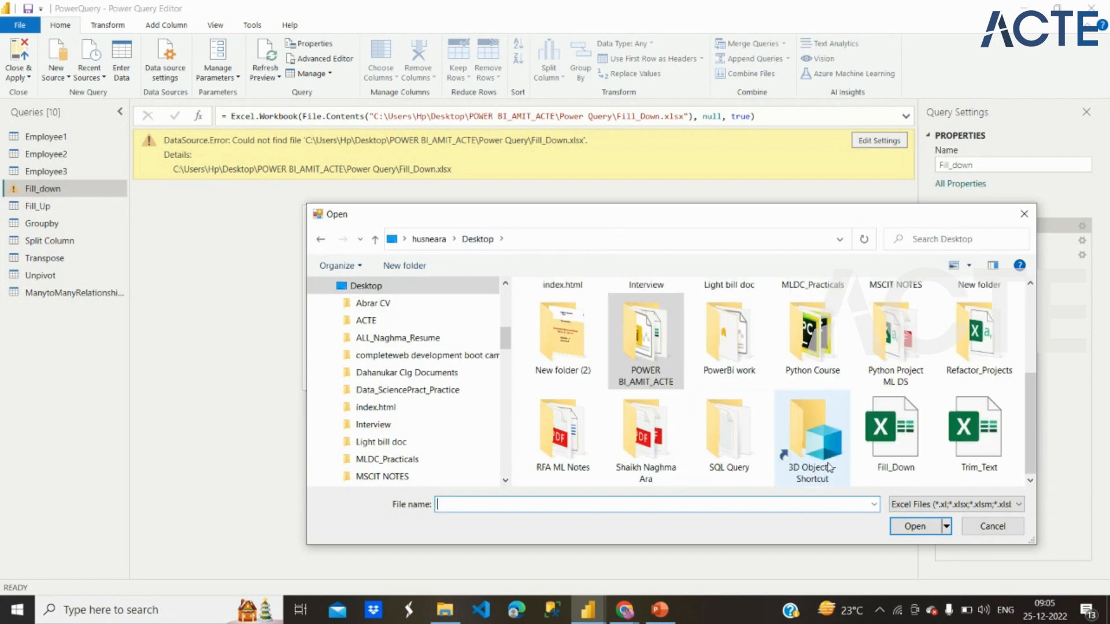
pyautogui.click(896, 440)
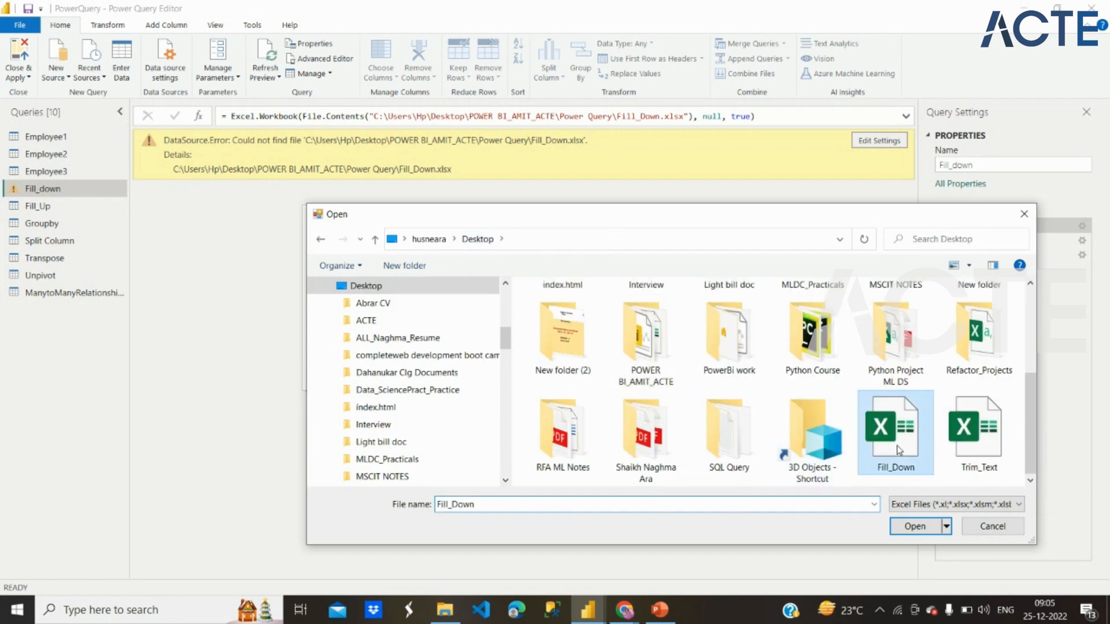
pyautogui.click(918, 527)
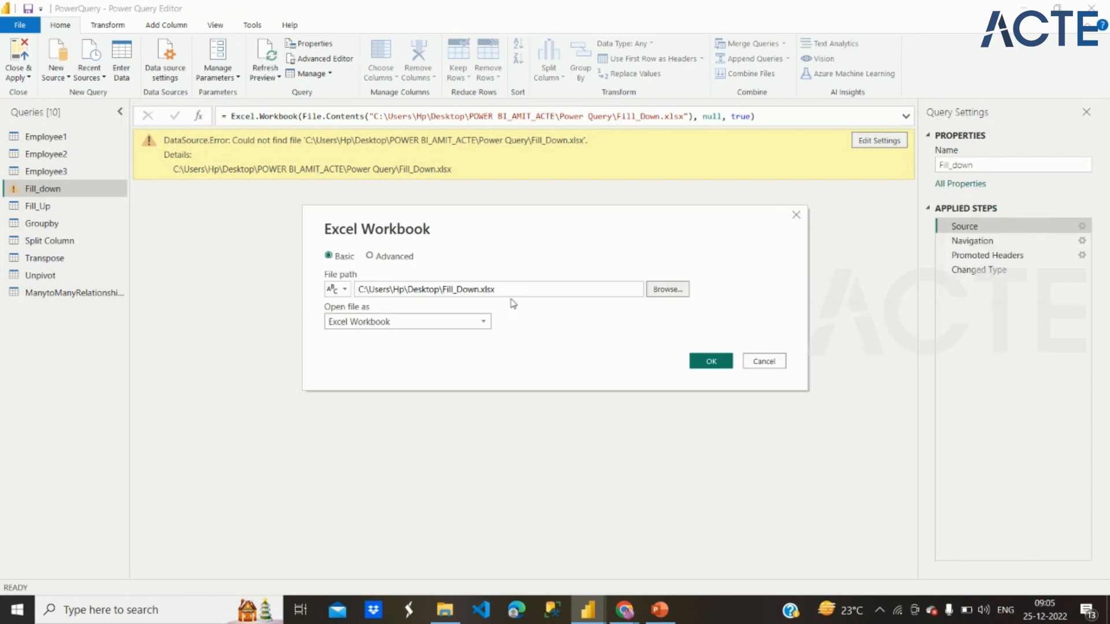
pyautogui.moveTo(369, 289); pyautogui.dragTo(563, 307)
pyautogui.click(698, 366)
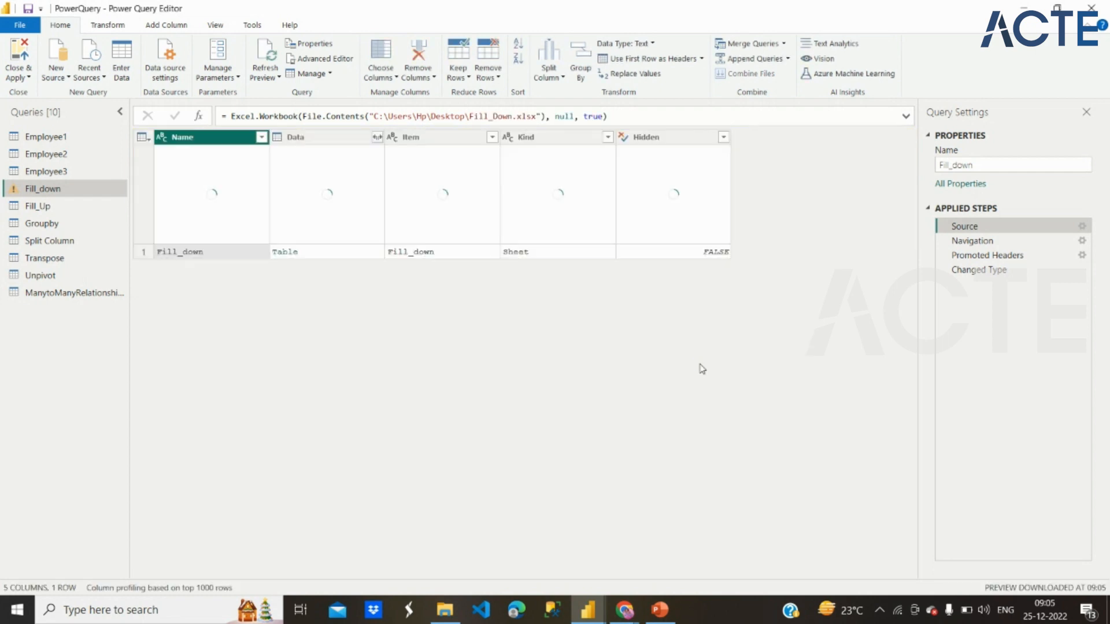
# Step: Review Fill_down's Navigation, Promoted Headers and Changed Type steps, and open the query's code in the Advanced Editor
pyautogui.click(985, 243)
pyautogui.click(989, 257)
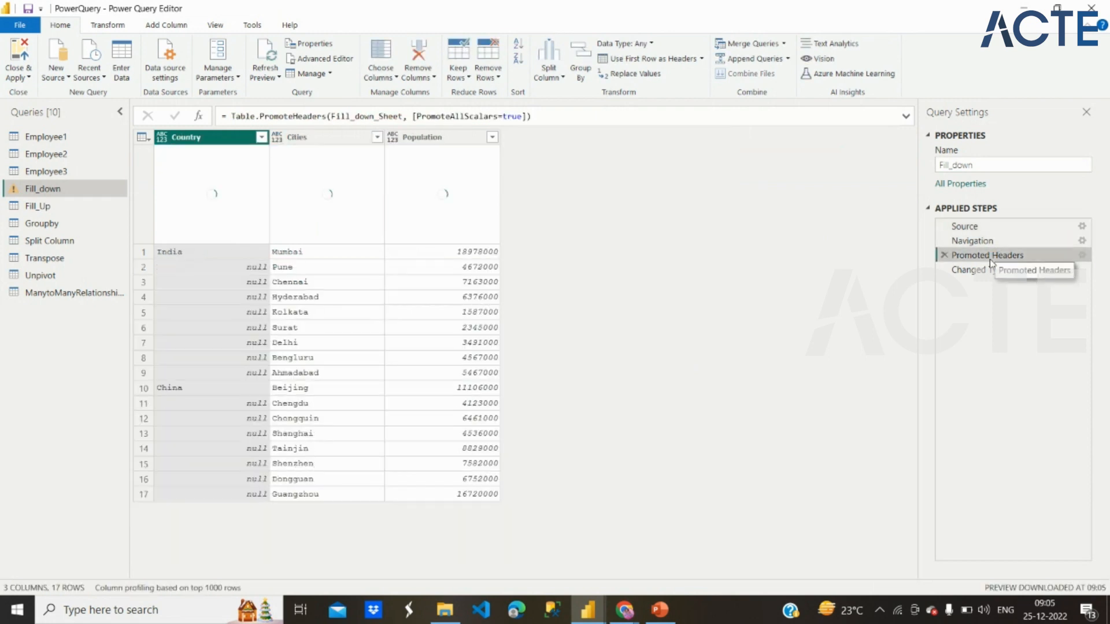
pyautogui.click(980, 270)
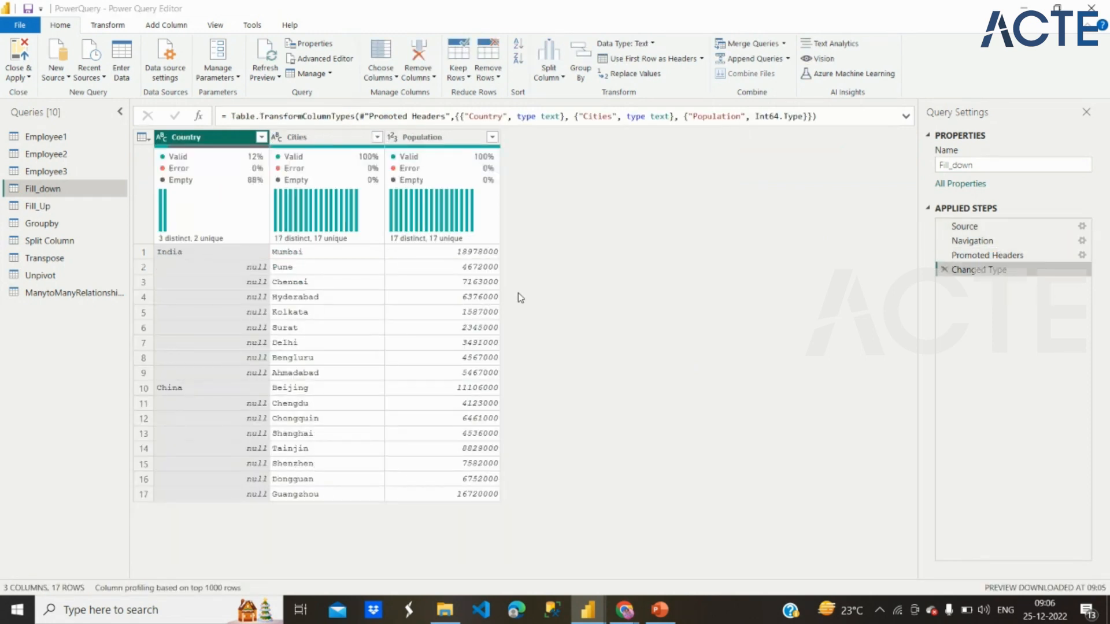
pyautogui.click(321, 59)
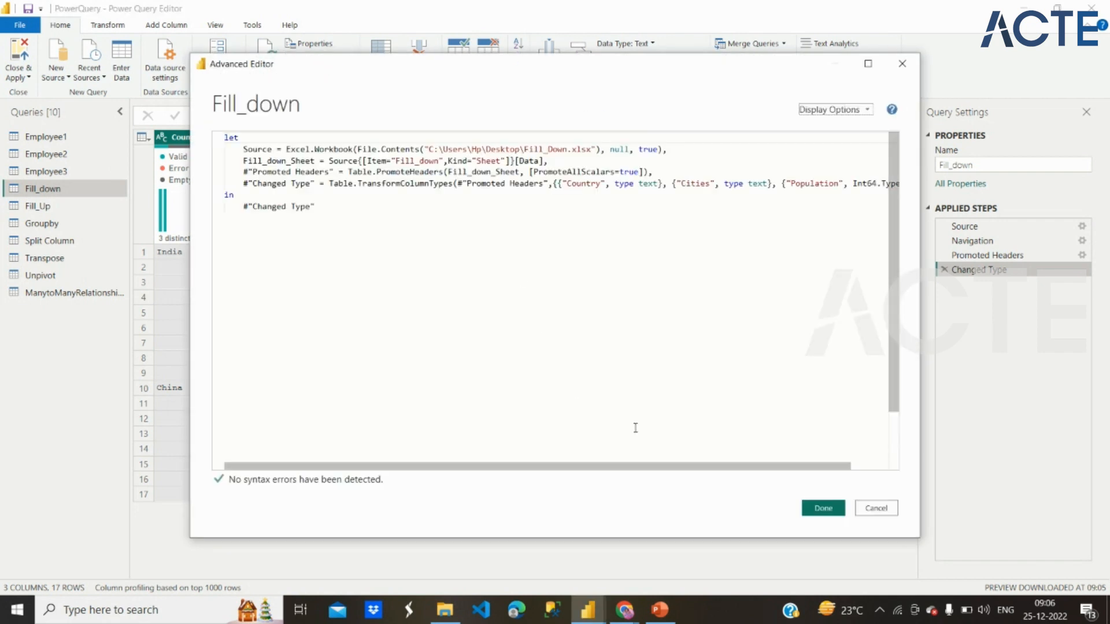
# Step: Switch to File Explorer and check the full path of the Desktop's Fill_Down workbook in its security properties
pyautogui.click(442, 616)
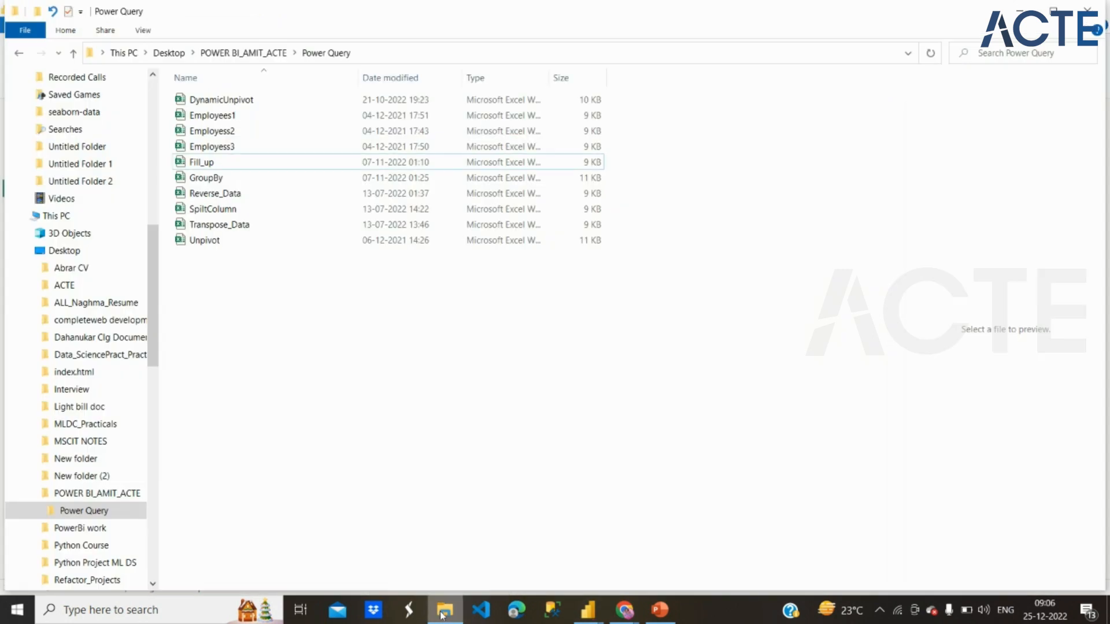
pyautogui.click(167, 54)
pyautogui.scroll(-1, 274, 541)
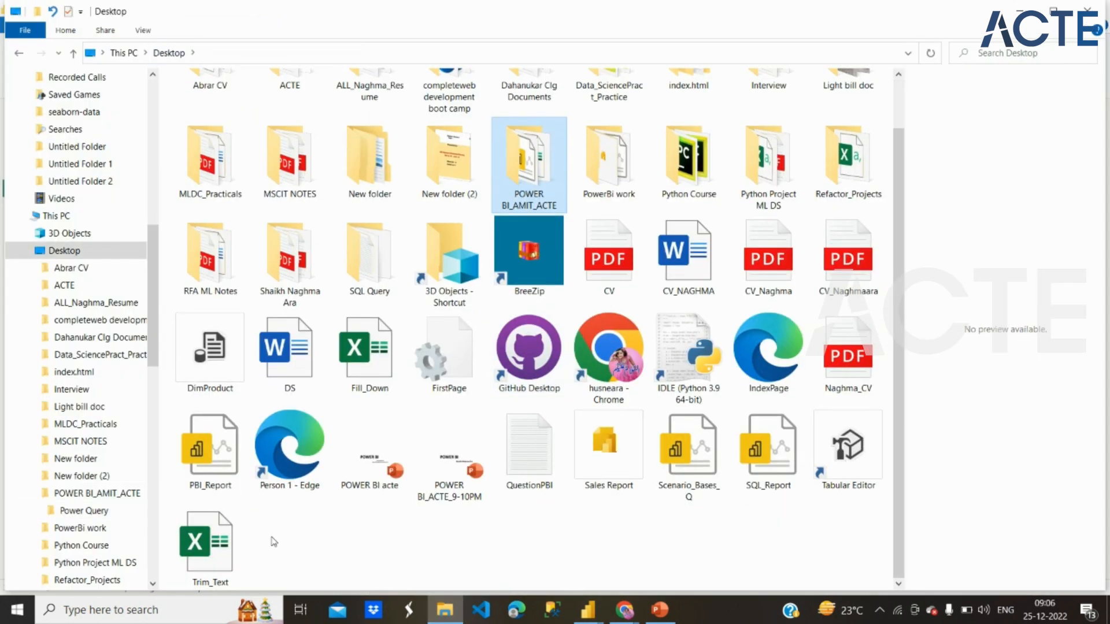
pyautogui.click(383, 356)
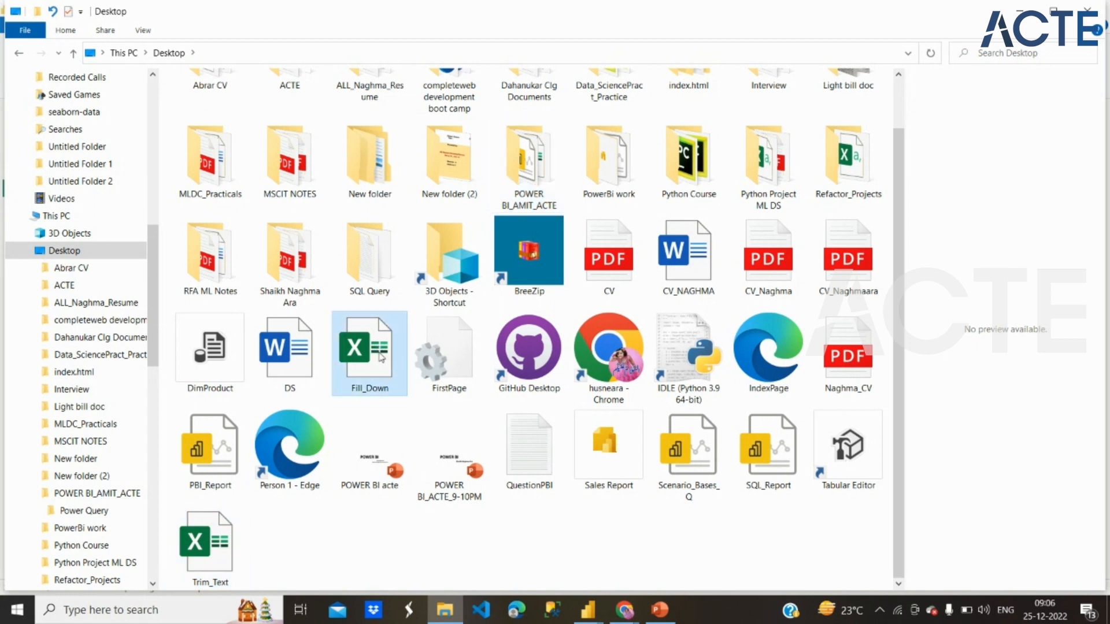
pyautogui.rightClick(382, 356)
pyautogui.moveTo(381, 357); pyautogui.dragTo(359, 377)
pyautogui.rightClick(358, 377)
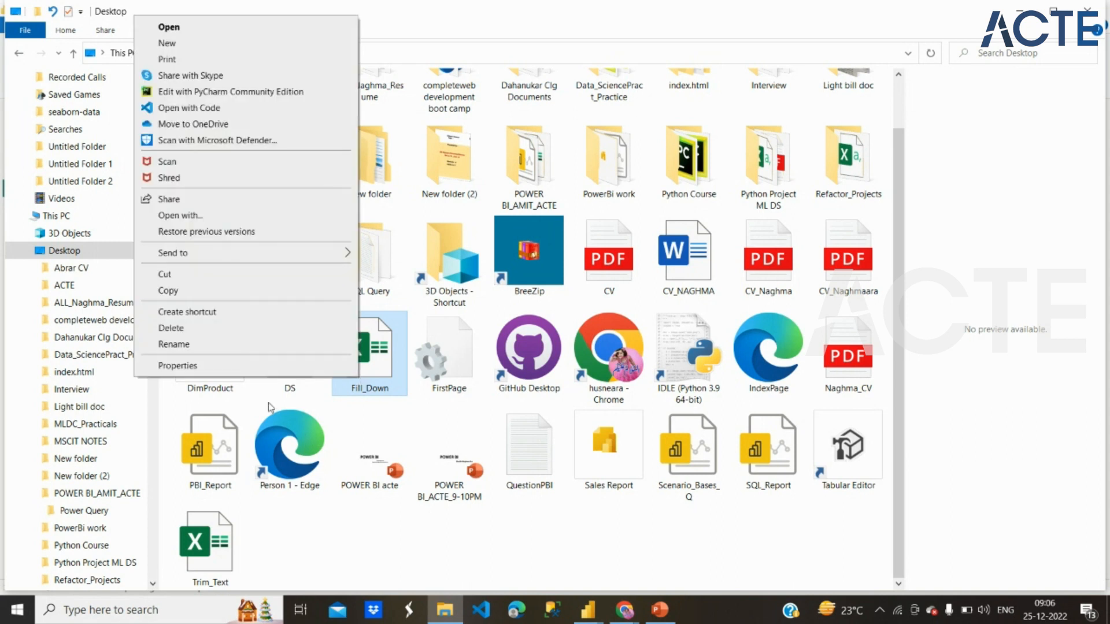
pyautogui.click(267, 367)
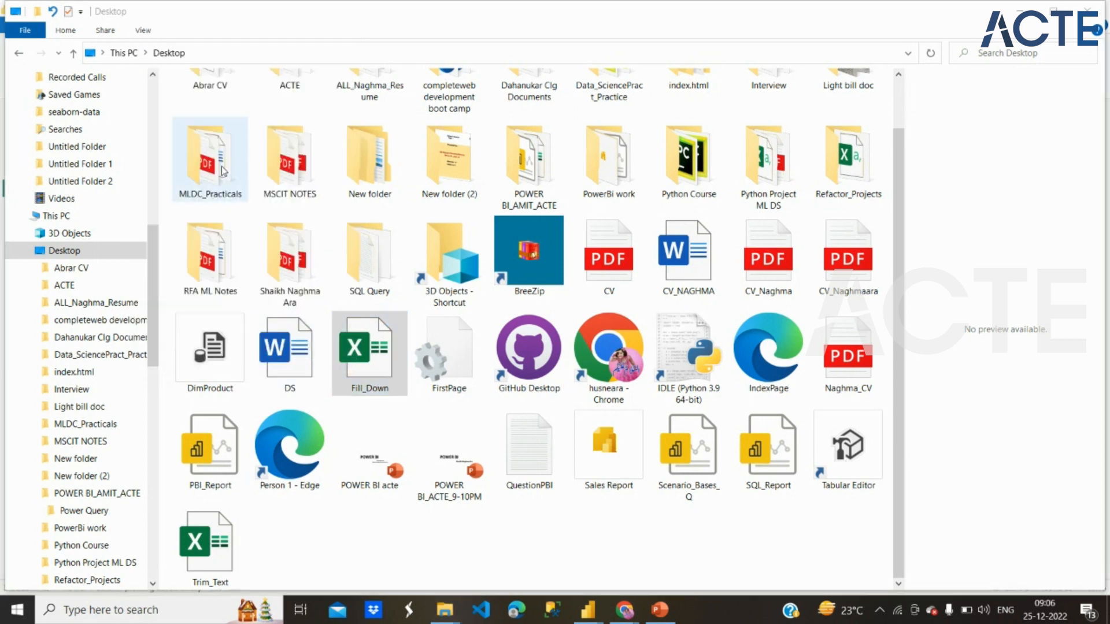
pyautogui.click(428, 262)
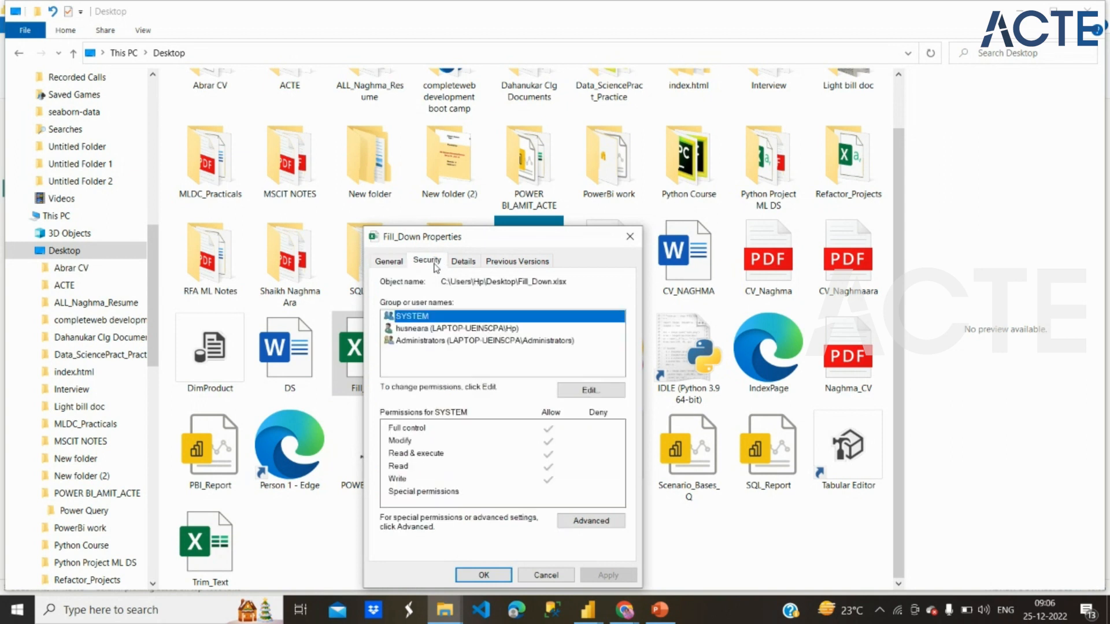
pyautogui.moveTo(441, 282); pyautogui.dragTo(565, 282)
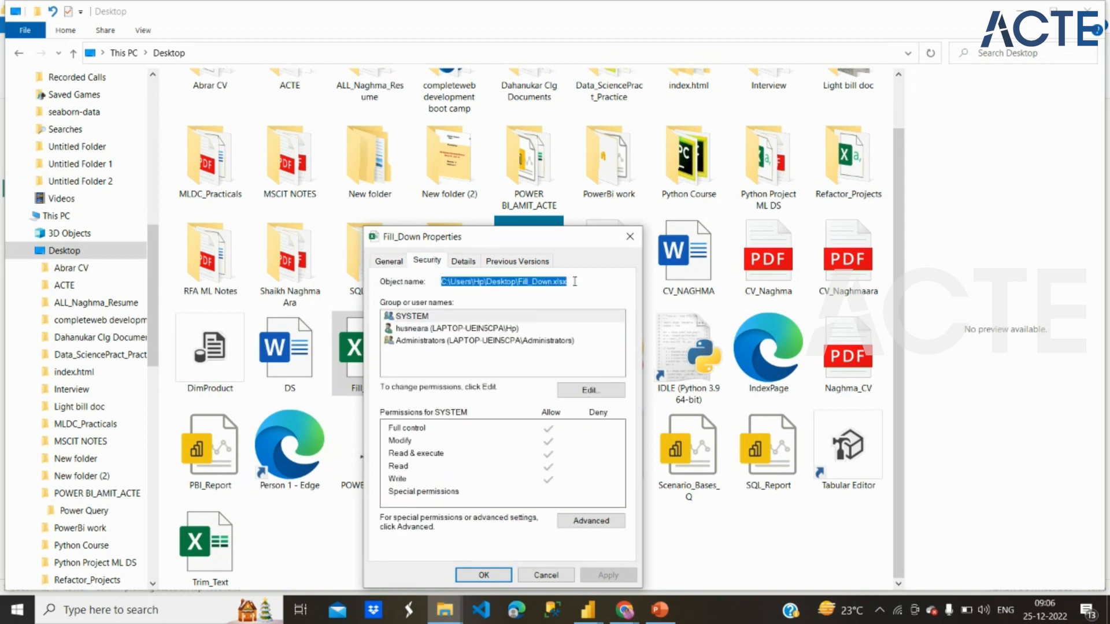
pyautogui.click(545, 574)
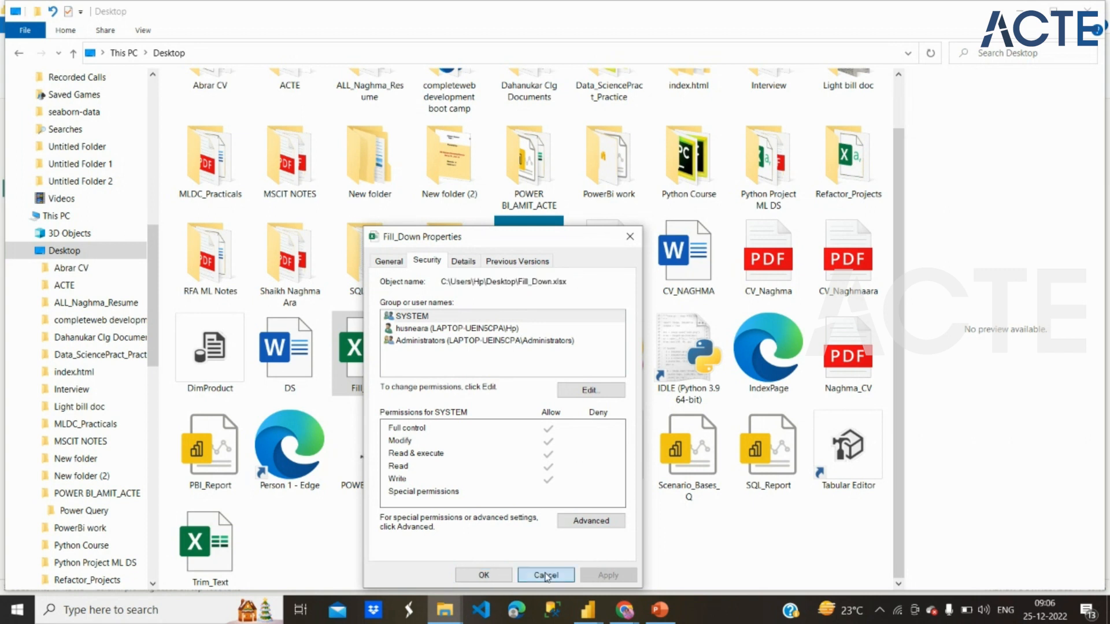
# Step: Switch back to Power Query Editor, compare the source path in Fill_down's code with the workbook's location, and finish the Advanced Editor
pyautogui.click(588, 608)
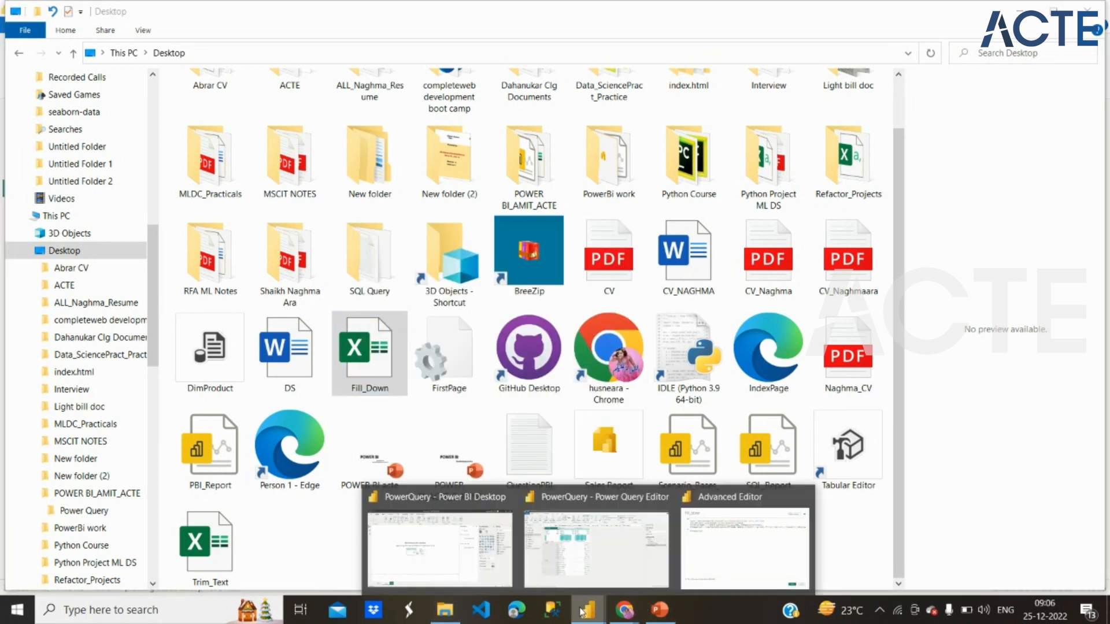
pyautogui.click(614, 557)
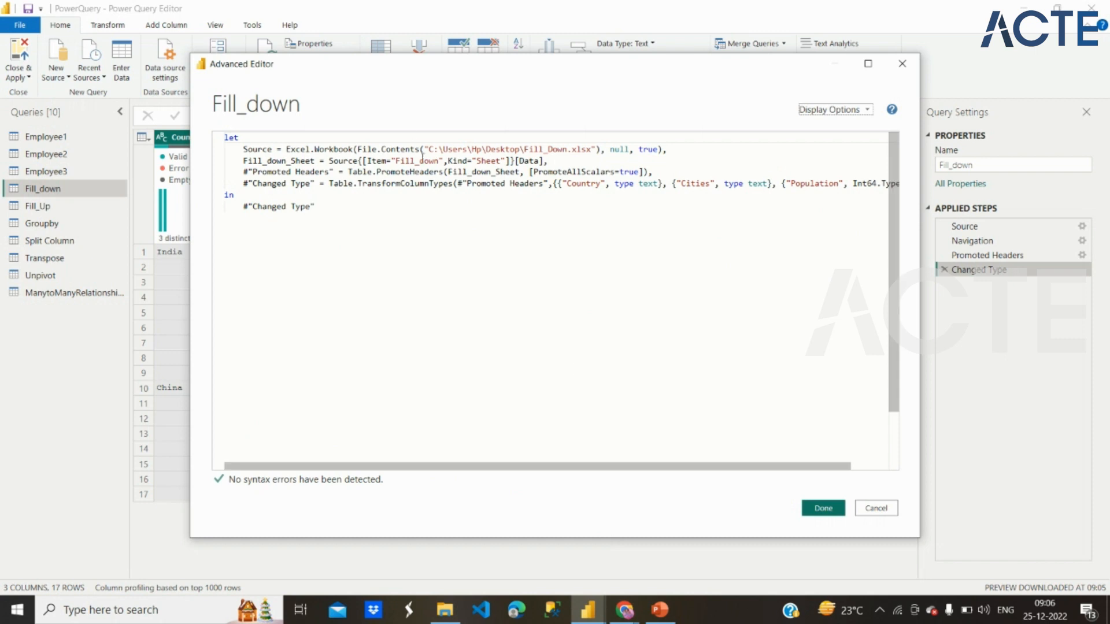
pyautogui.moveTo(429, 149); pyautogui.dragTo(581, 149)
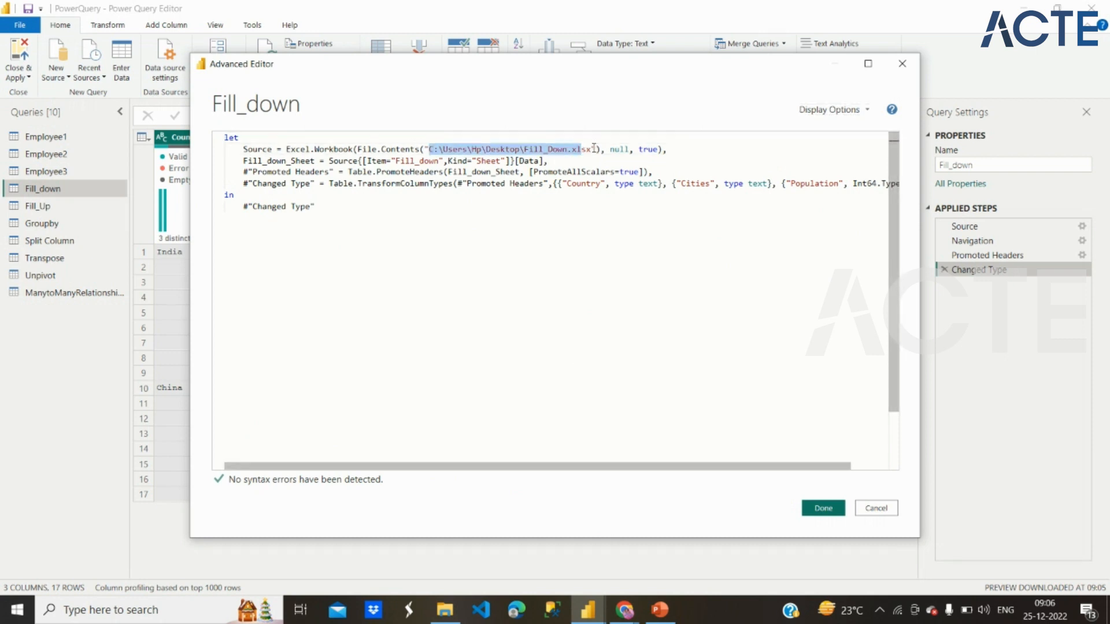
pyautogui.click(823, 508)
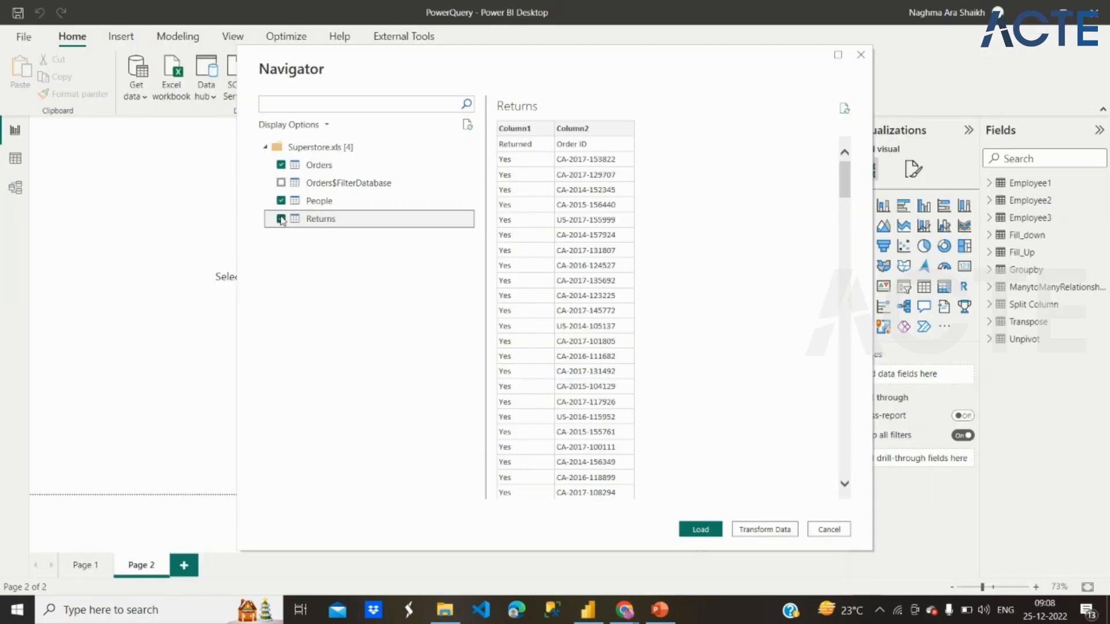
# Step: Preview the People, Orders and Returns tables of Superstore.xls and bring the three into the Power Query Editor for transformation
pyautogui.moveTo(448, 67); pyautogui.dragTo(407, 47)
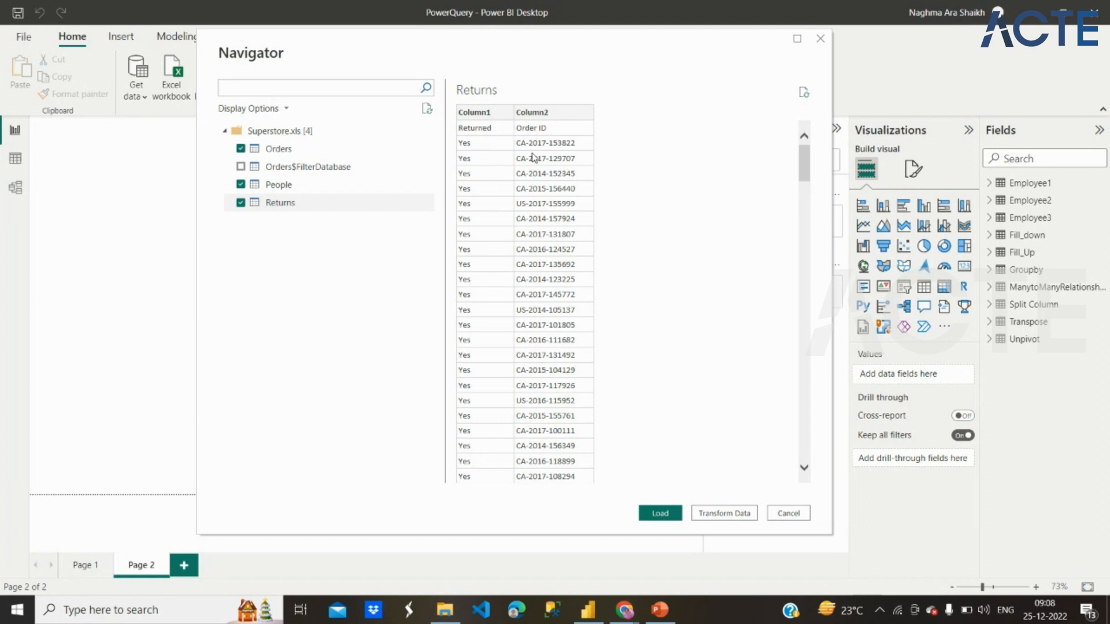
pyautogui.click(318, 190)
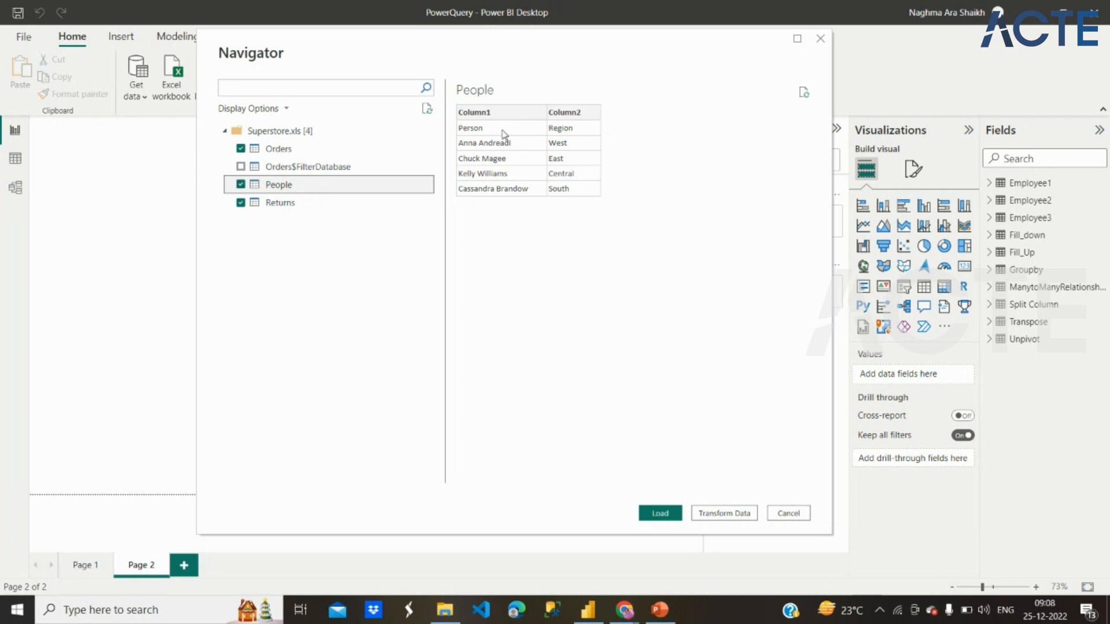
pyautogui.click(337, 150)
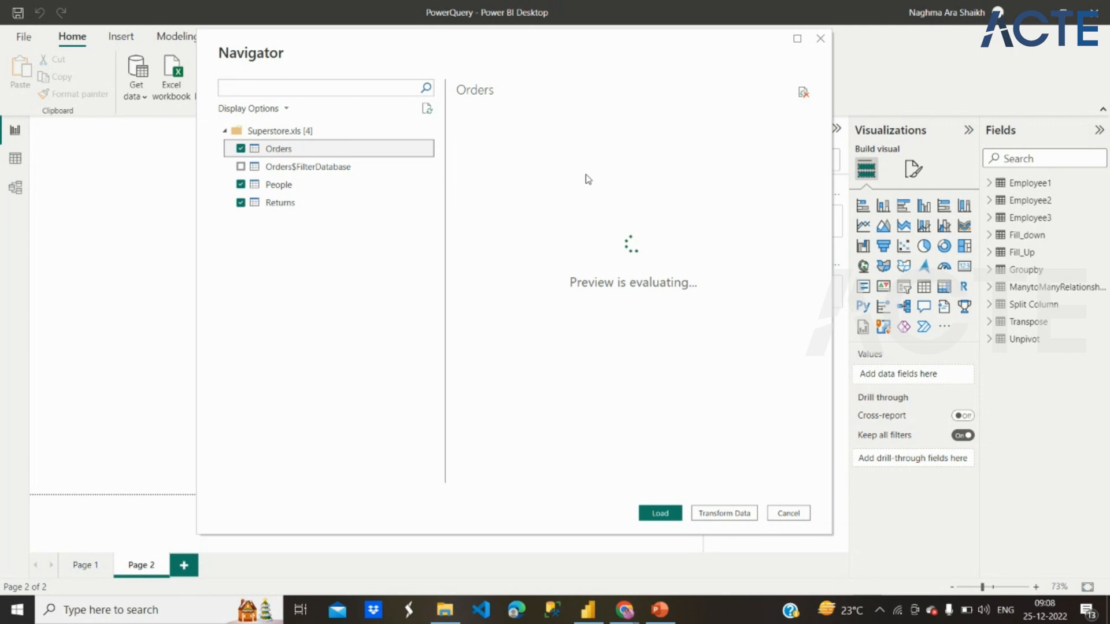
pyautogui.click(354, 207)
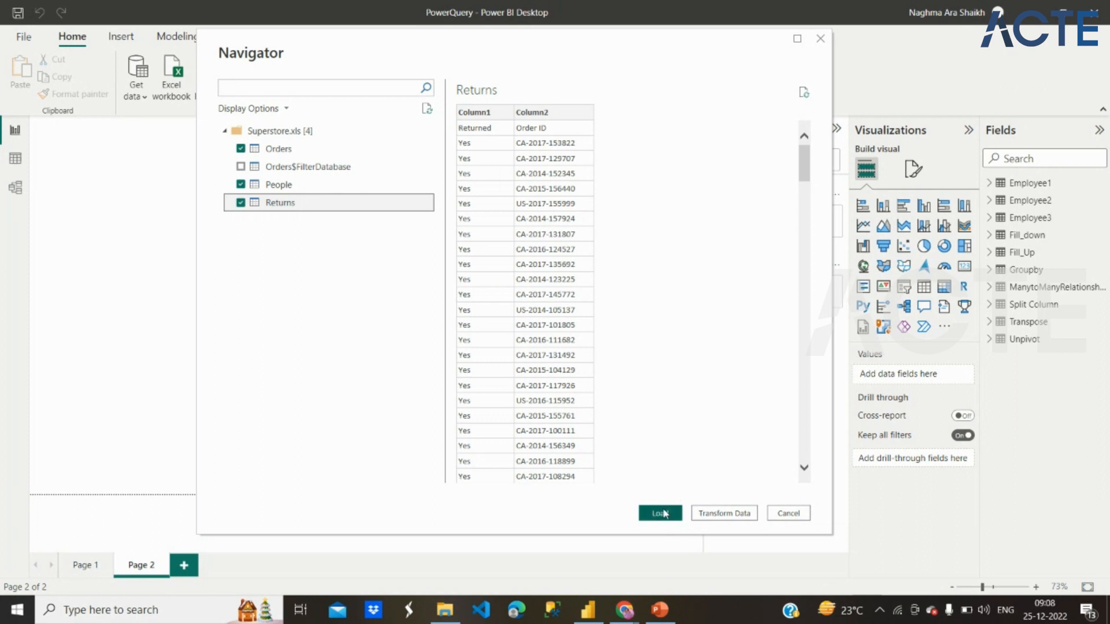
pyautogui.click(729, 513)
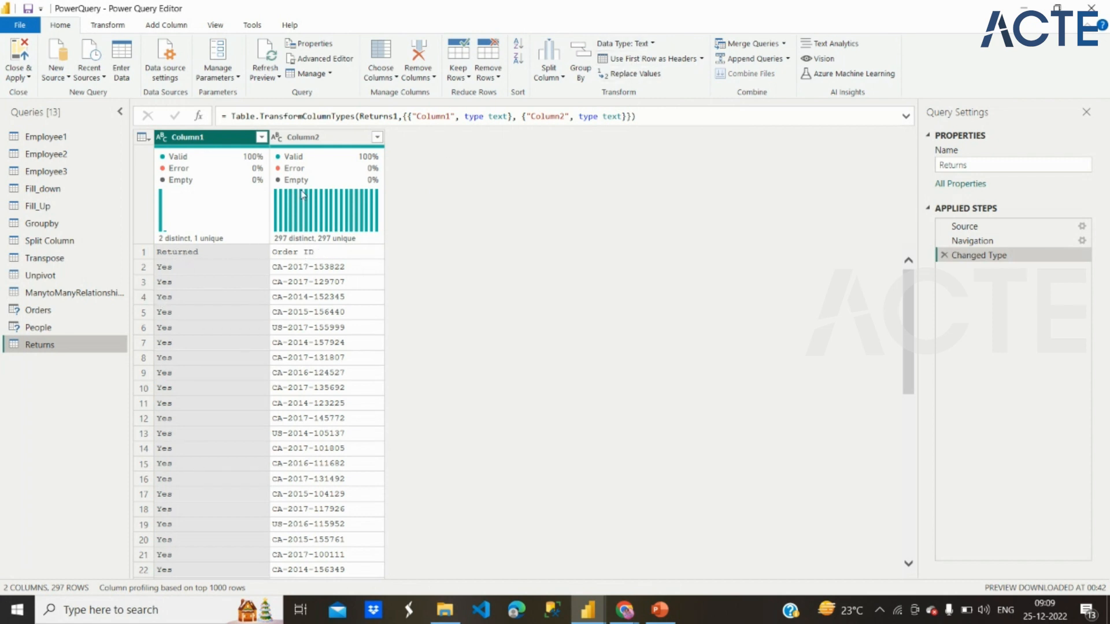
# Step: Use the first row as headers in the Returns table and, after reloading its preview, in the People table
pyautogui.click(642, 60)
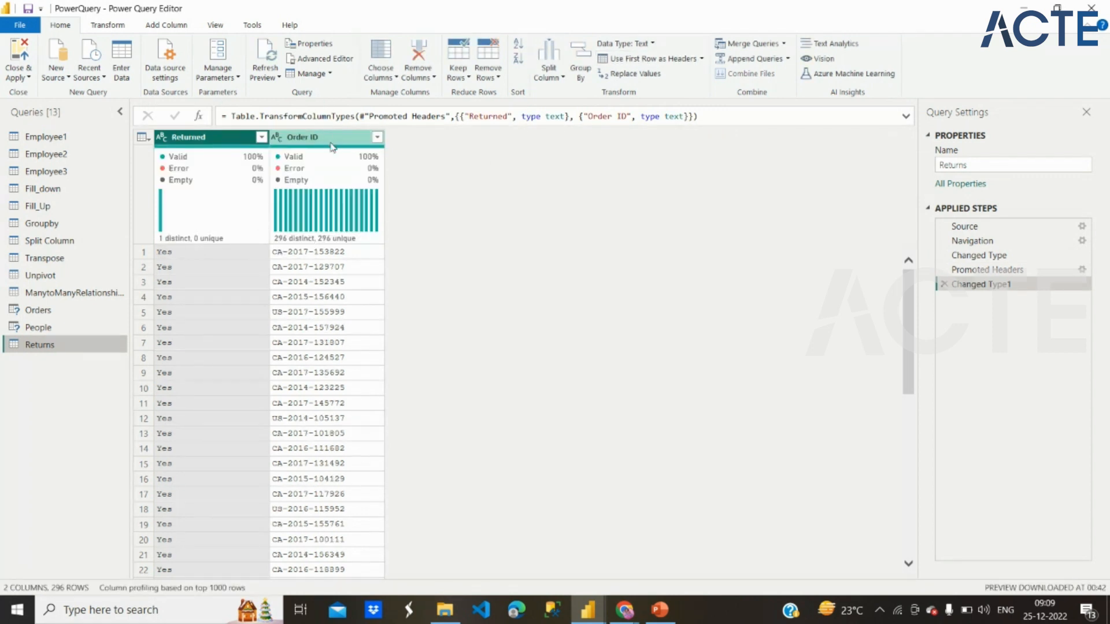
pyautogui.click(101, 328)
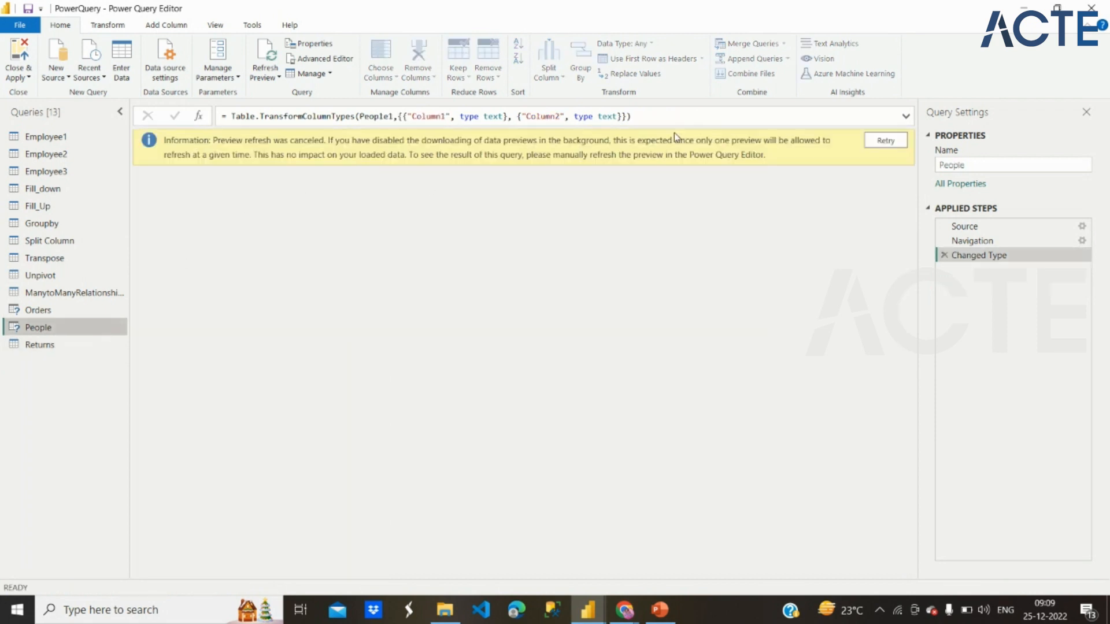
pyautogui.click(878, 142)
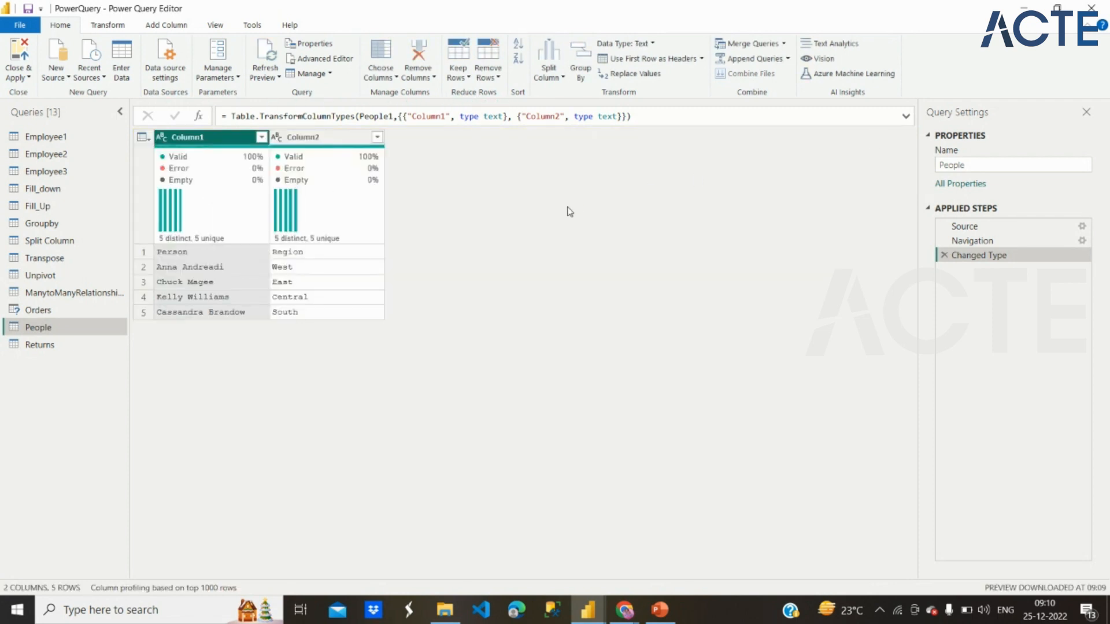
pyautogui.click(640, 63)
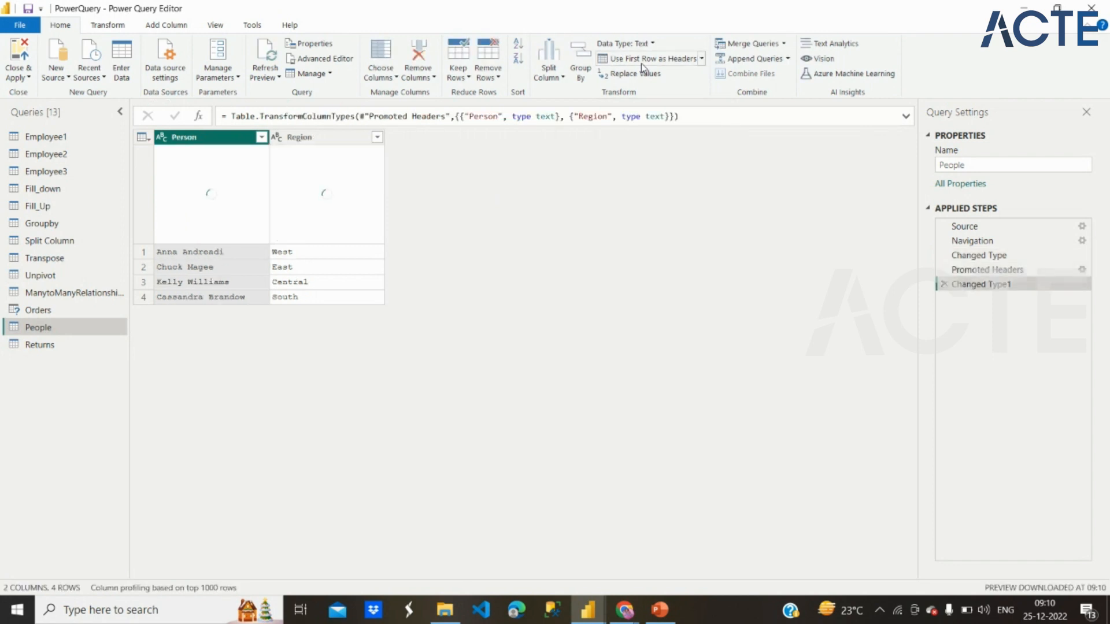
# Step: Reload the Orders table's preview and inspect the quality and distribution figures above its columns, including Sub-Category
pyautogui.click(45, 311)
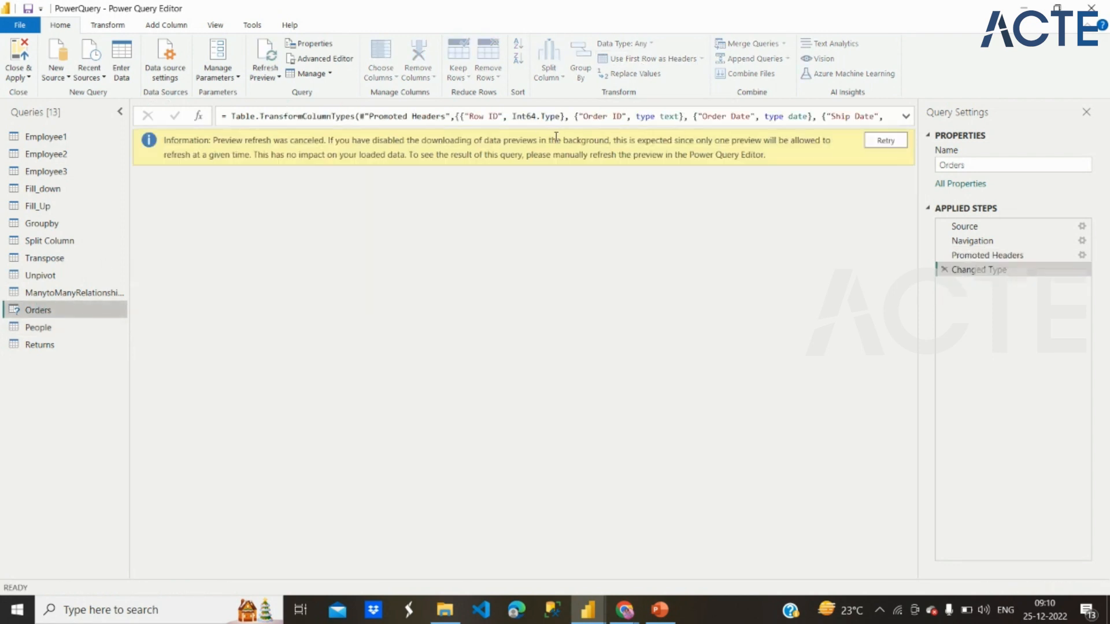
pyautogui.click(887, 140)
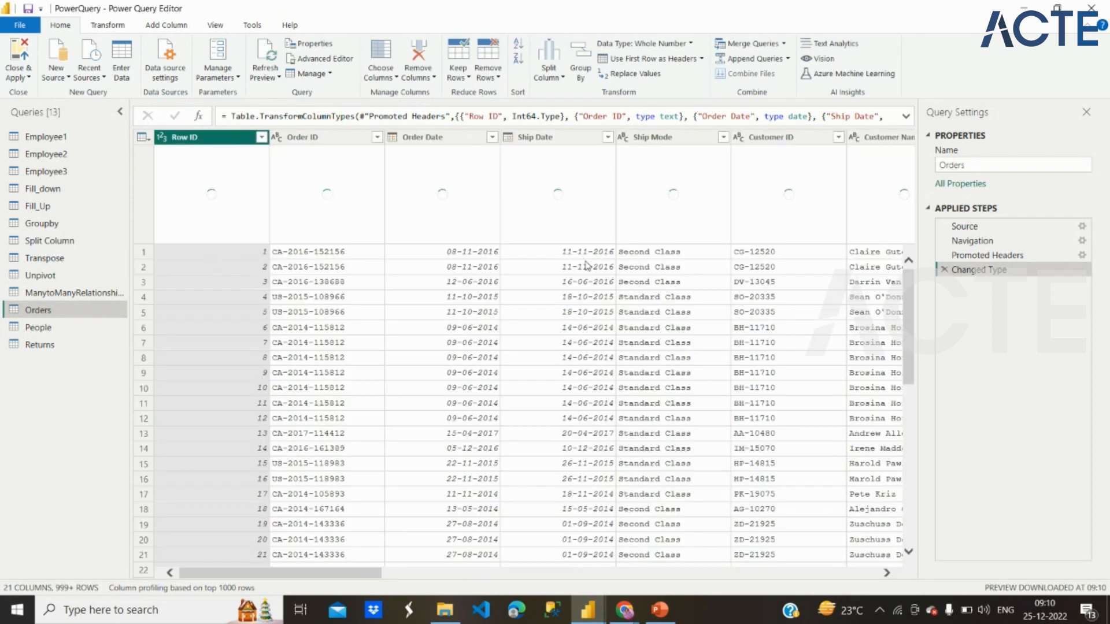
pyautogui.hscroll(10, 586, 264)
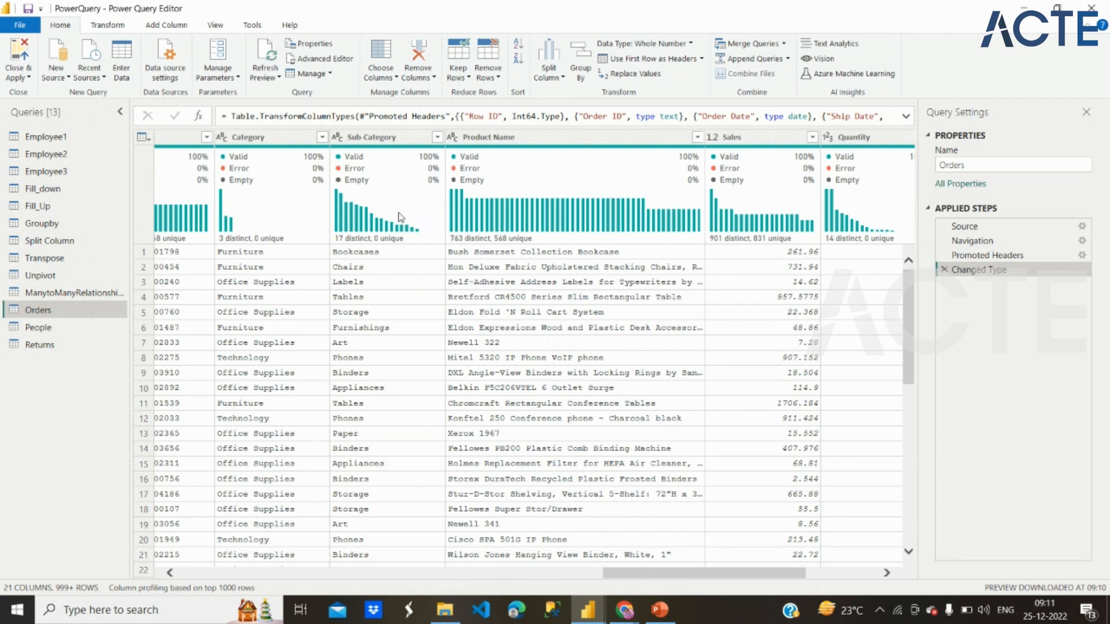
pyautogui.moveTo(353, 189)
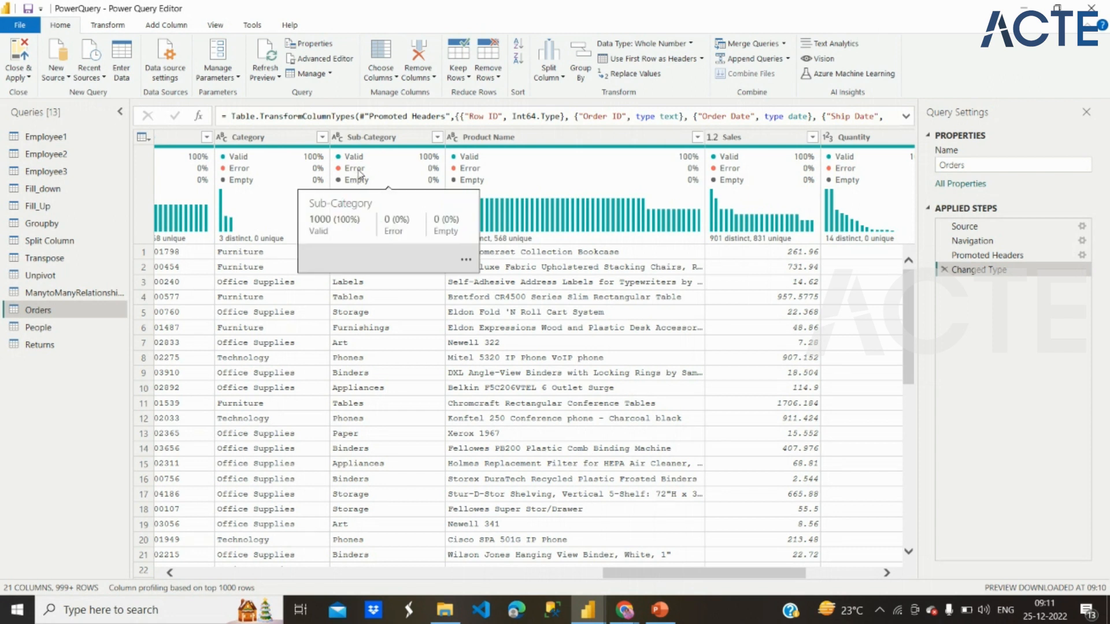
pyautogui.moveTo(426, 224)
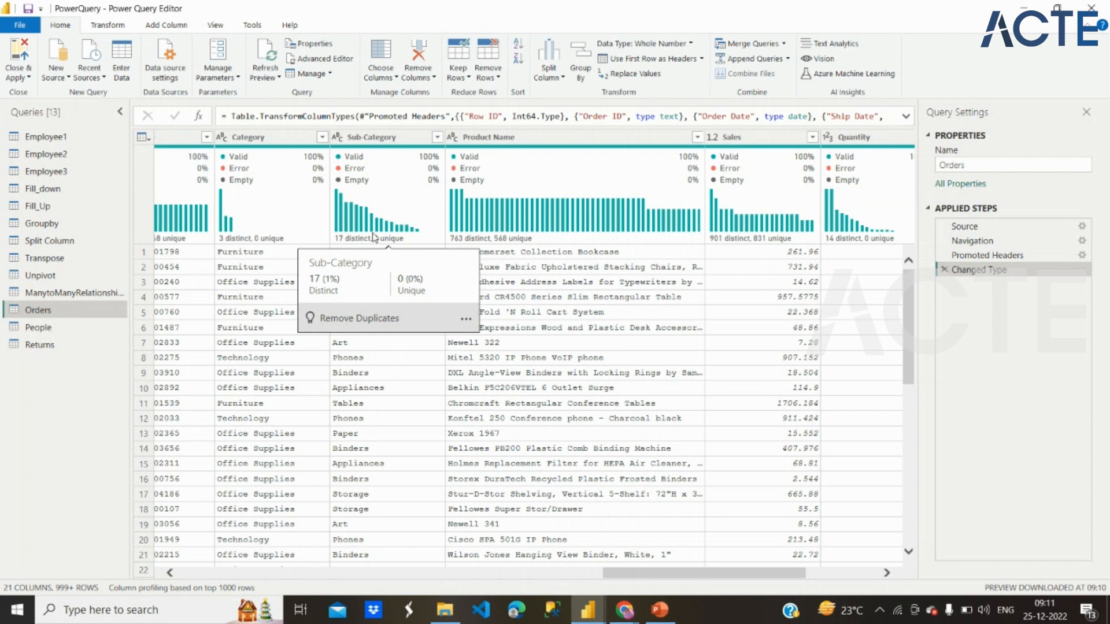
# Step: Turn the column quality display off for the Orders preview and switch it back on
pyautogui.click(111, 28)
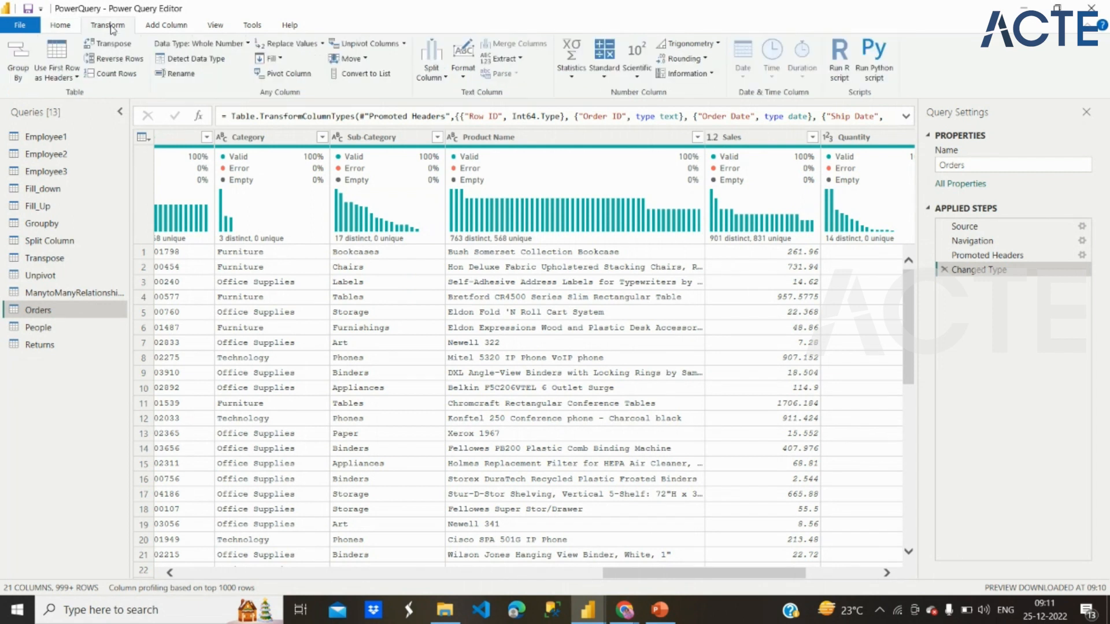
pyautogui.click(214, 25)
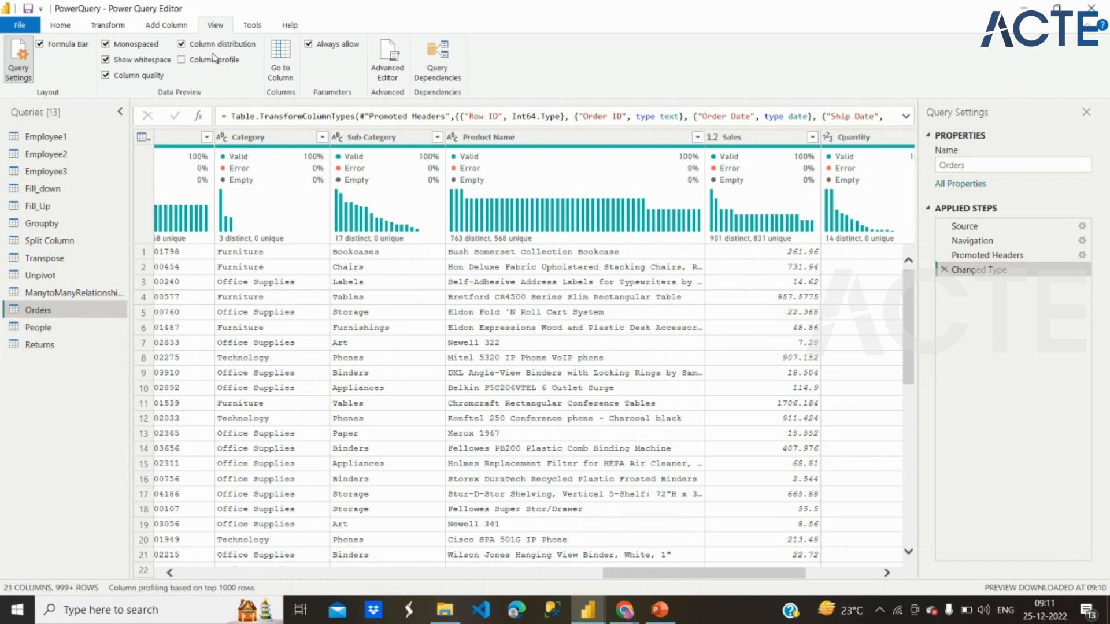
pyautogui.click(106, 75)
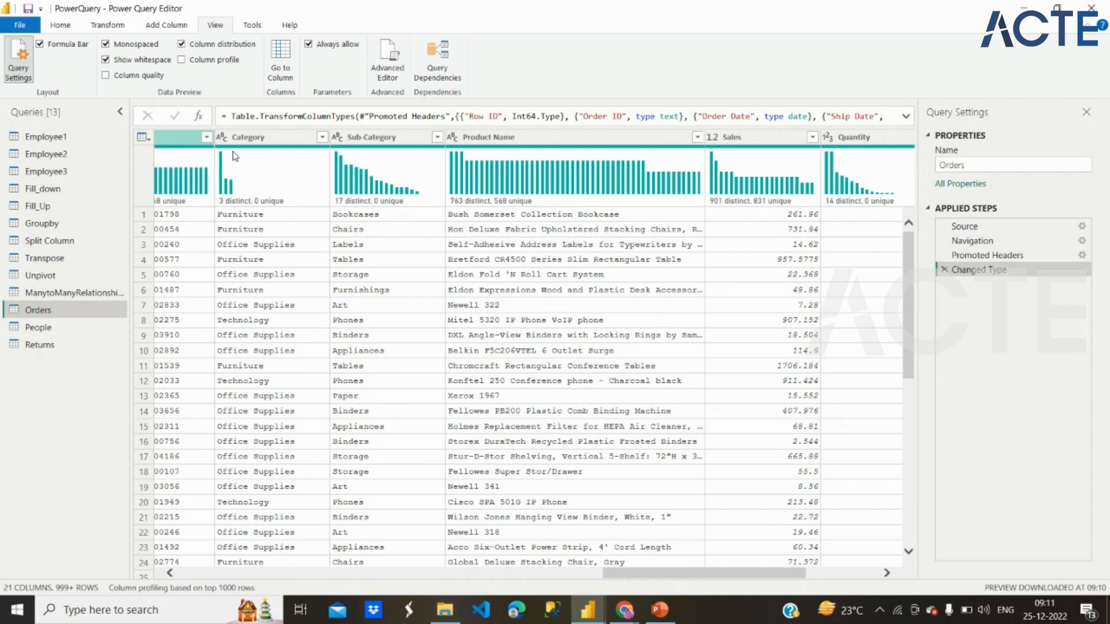
pyautogui.moveTo(244, 167)
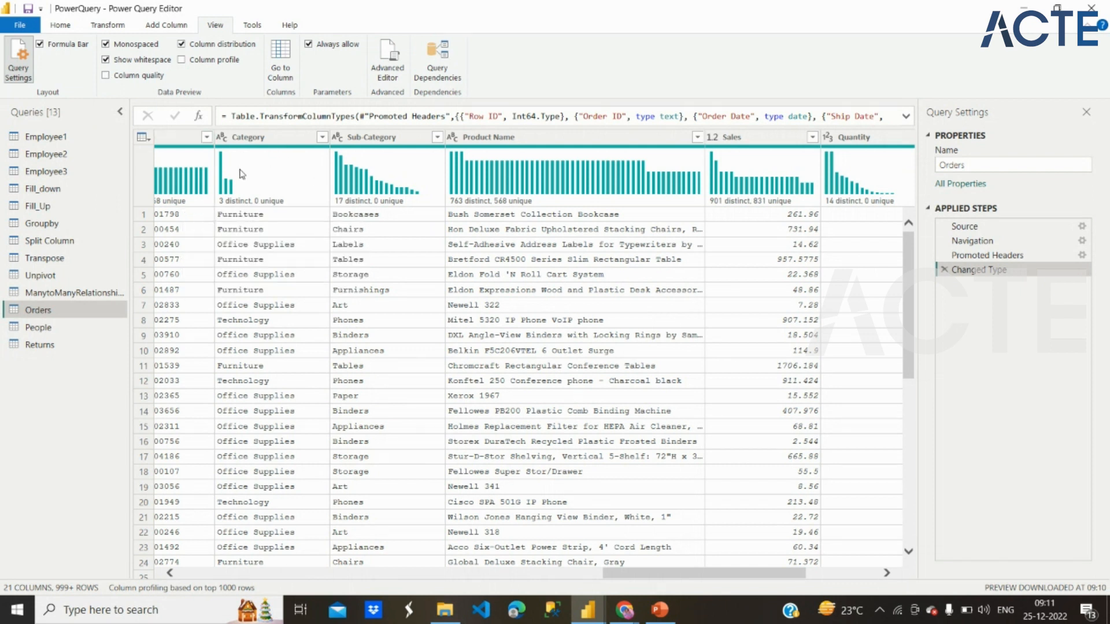
pyautogui.click(106, 76)
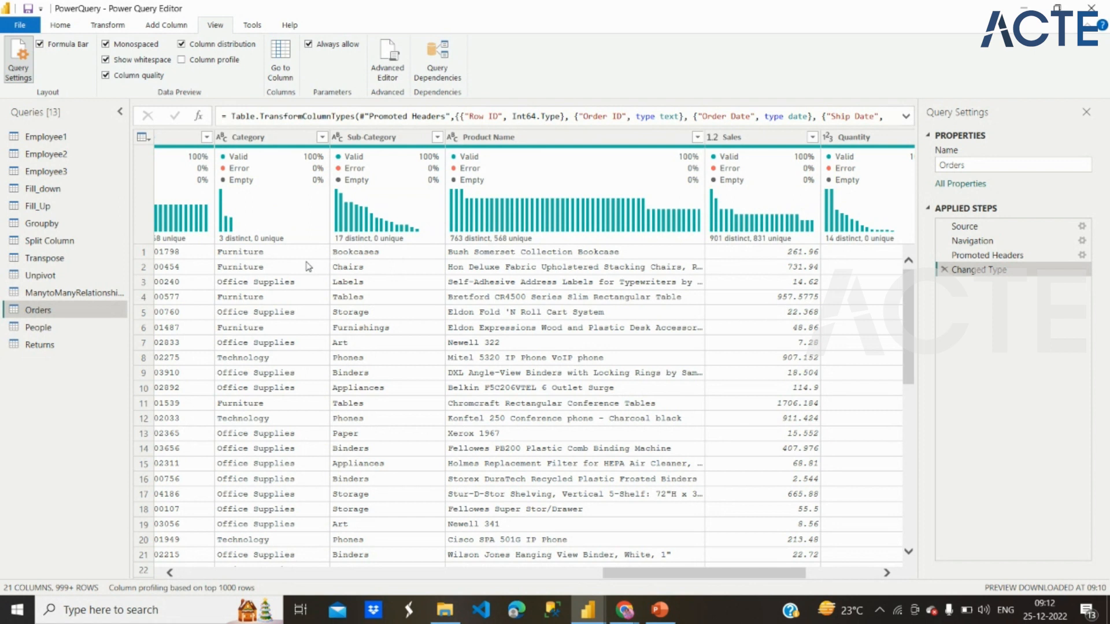
# Step: Examine the valid, error and empty shares of columns in Orders, Returns and Fill_down, including Fill_down's Country and Cities
pyautogui.moveTo(279, 183)
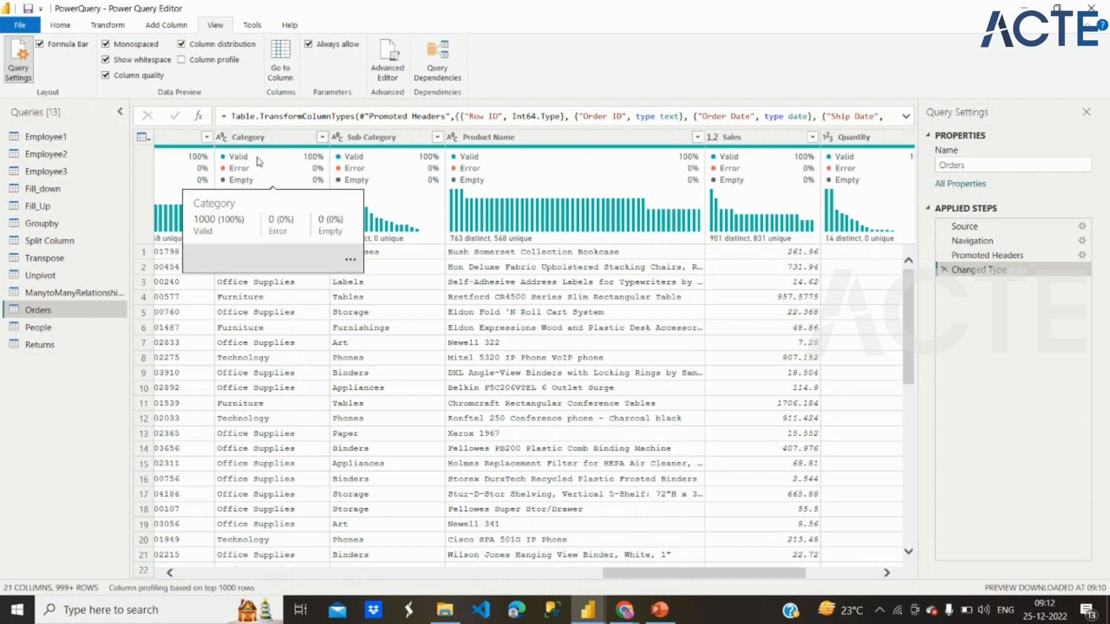
pyautogui.hscroll(-20, 457, 359)
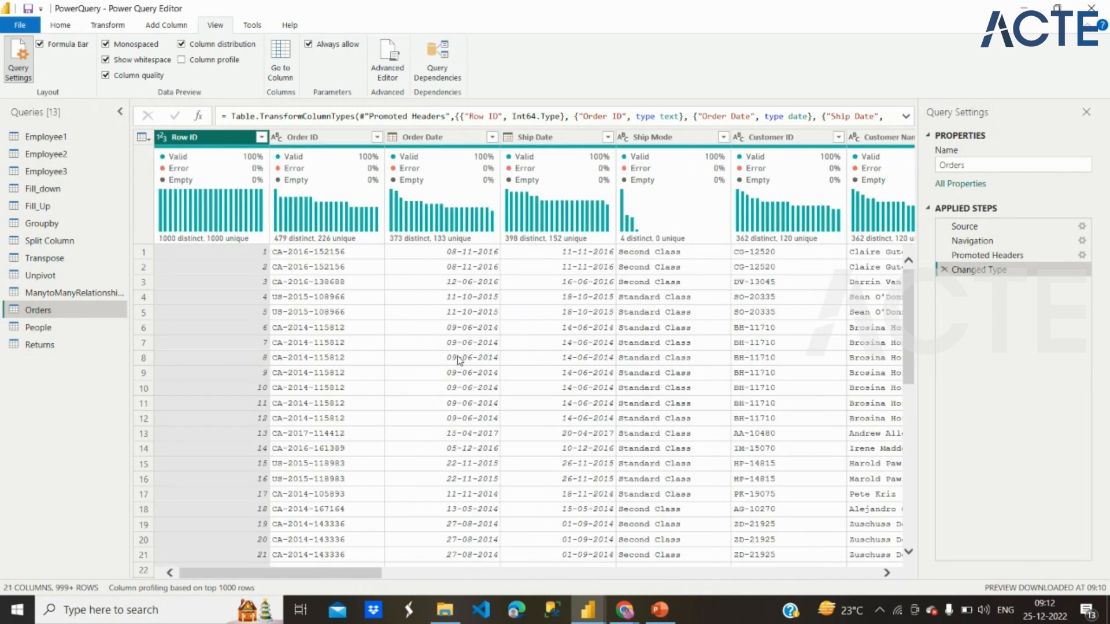
pyautogui.hscroll(20, 459, 361)
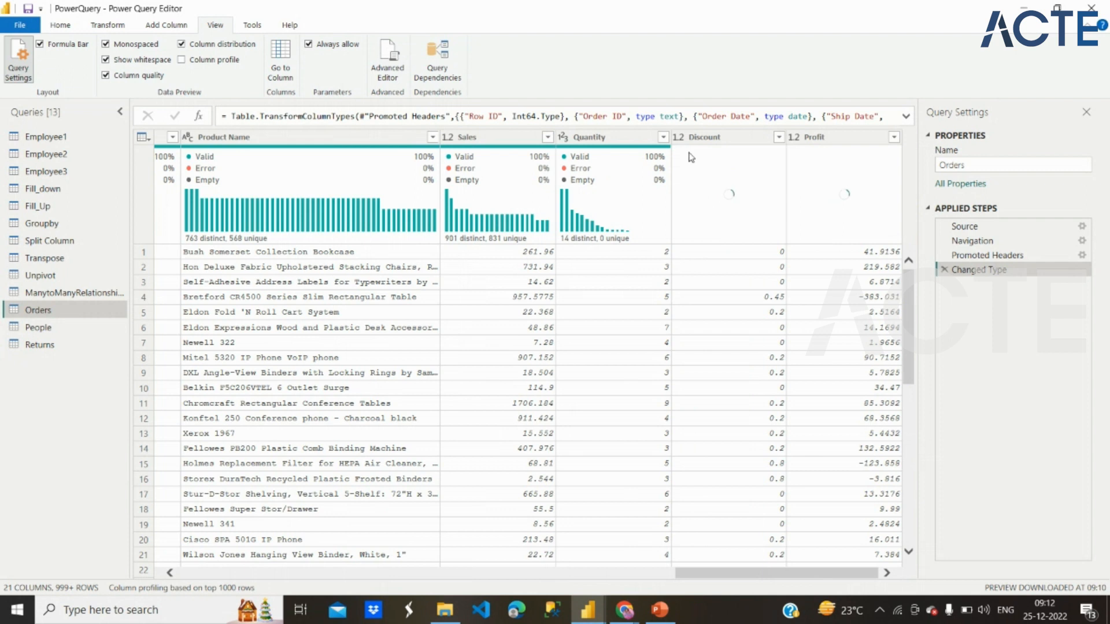
pyautogui.click(25, 344)
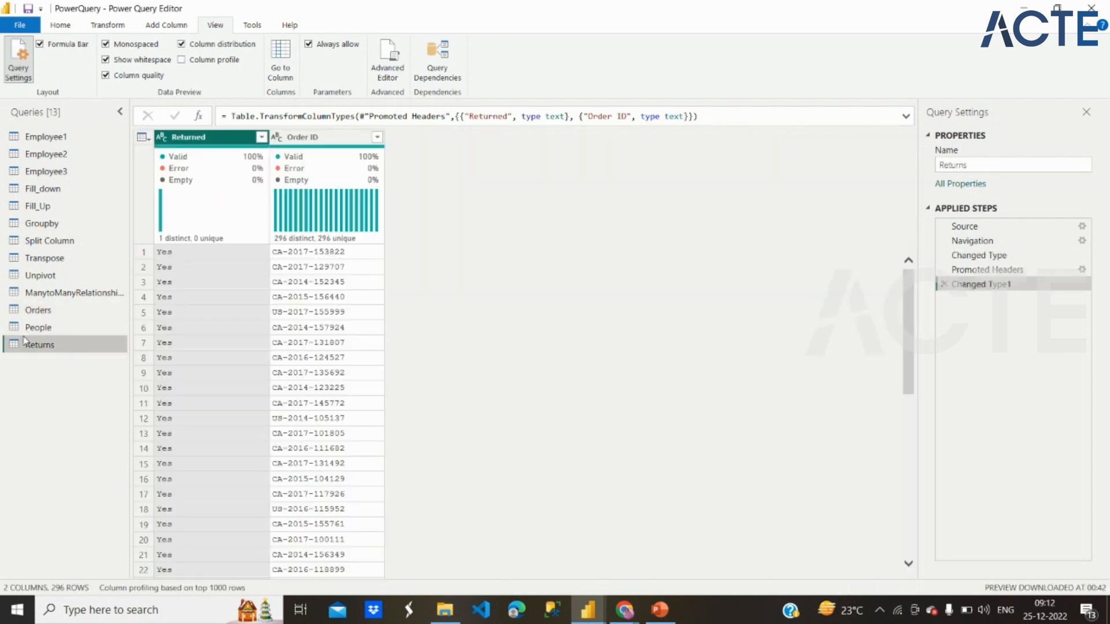
pyautogui.click(58, 190)
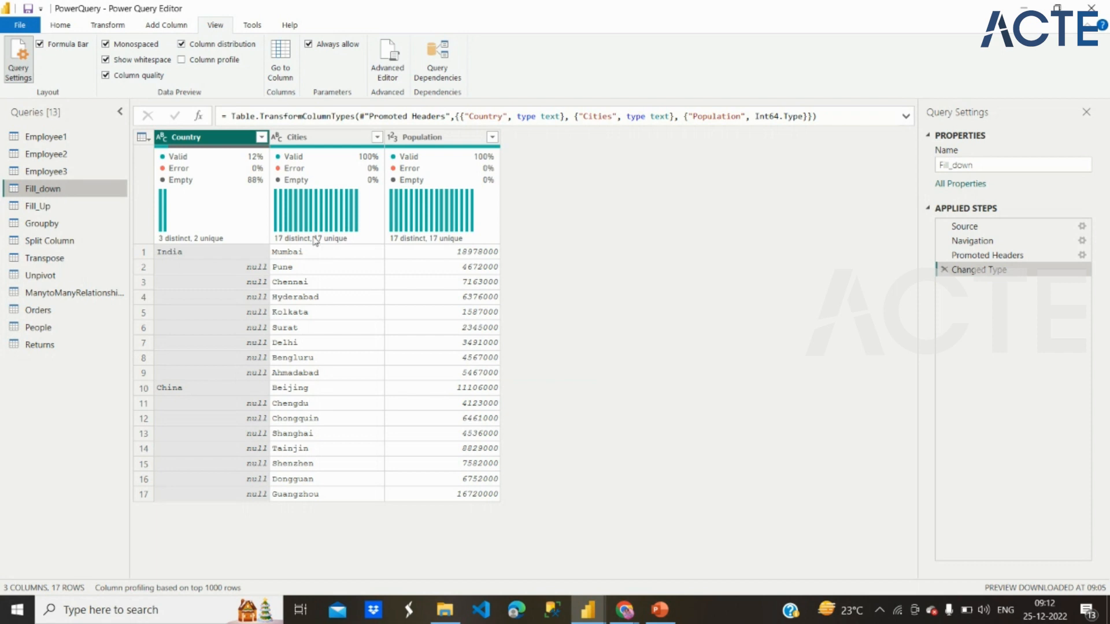
pyautogui.moveTo(374, 174)
pyautogui.moveTo(184, 182)
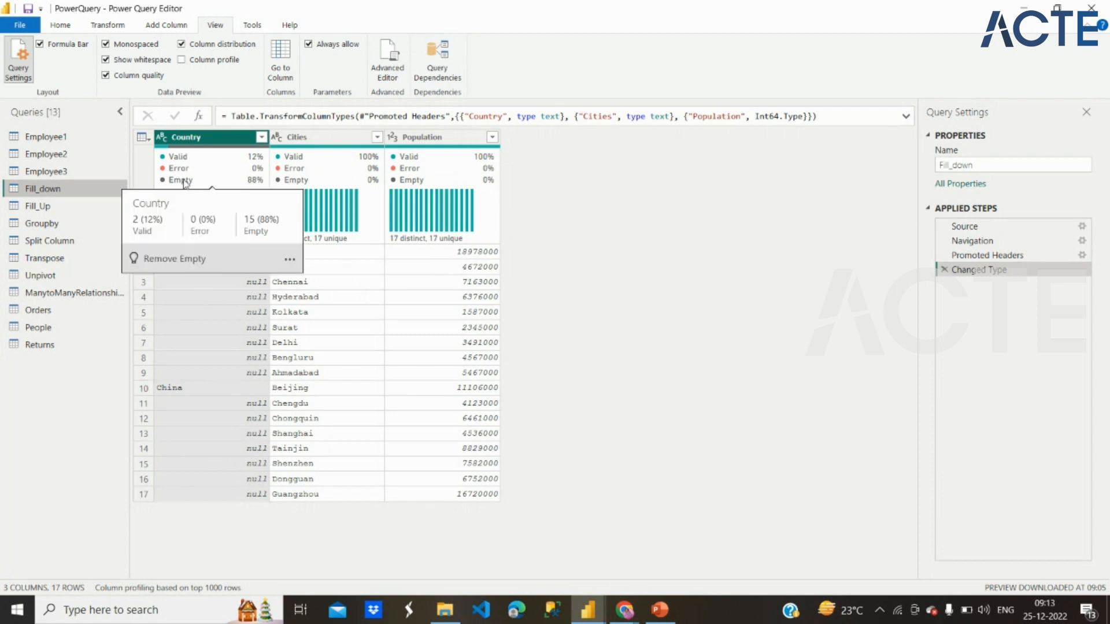
pyautogui.moveTo(315, 174)
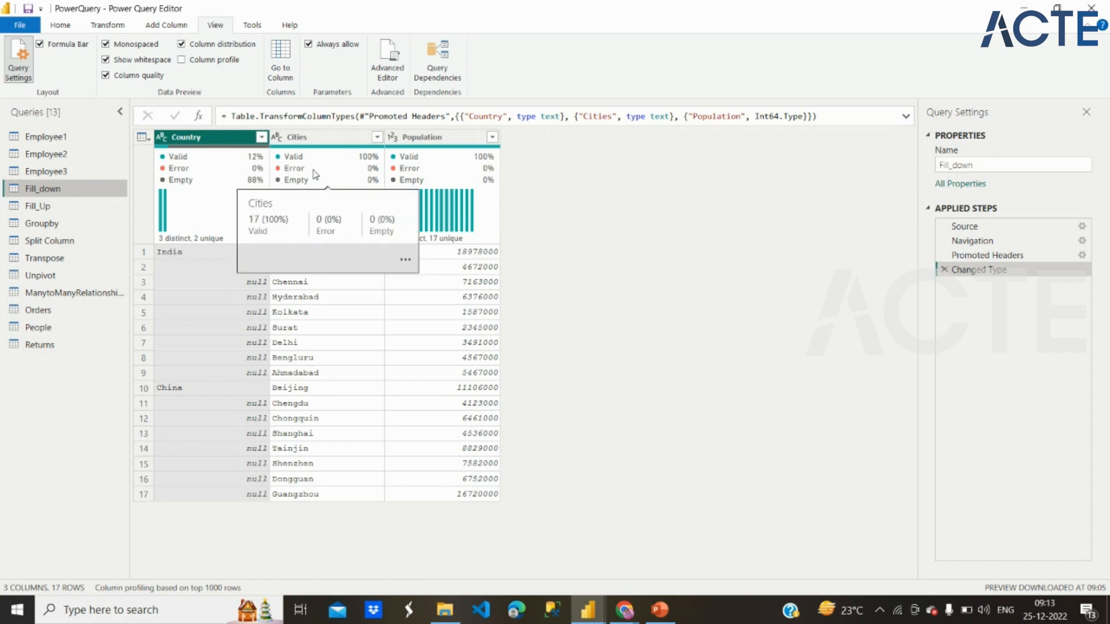
pyautogui.moveTo(258, 166)
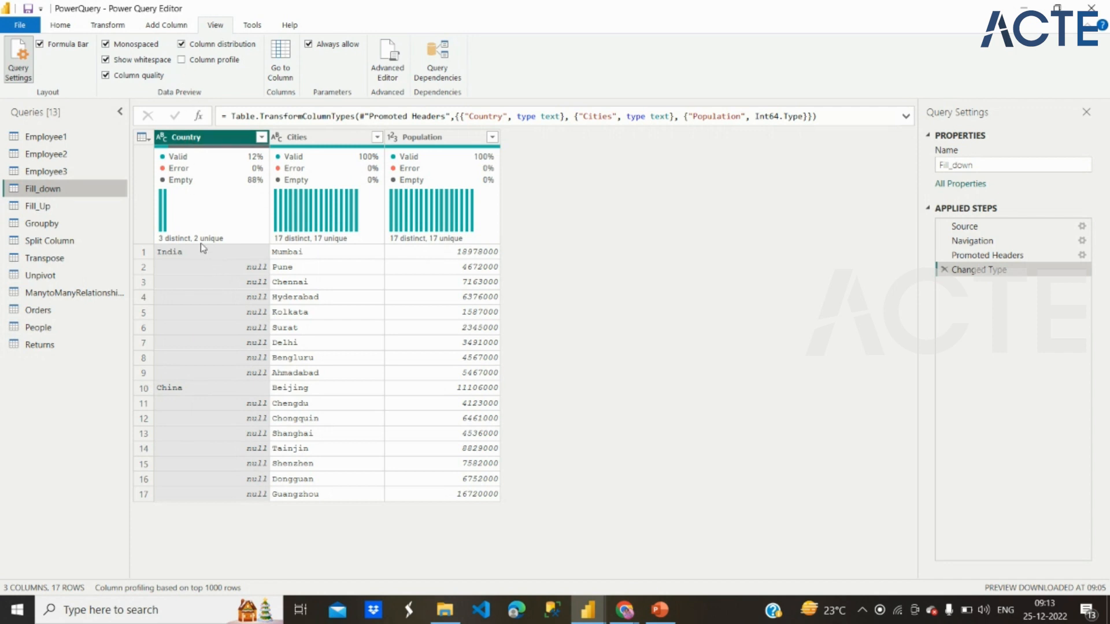
# Step: Toggle the column distribution display off and on for Fill_down, and show and hide the Country column's profile
pyautogui.click(181, 45)
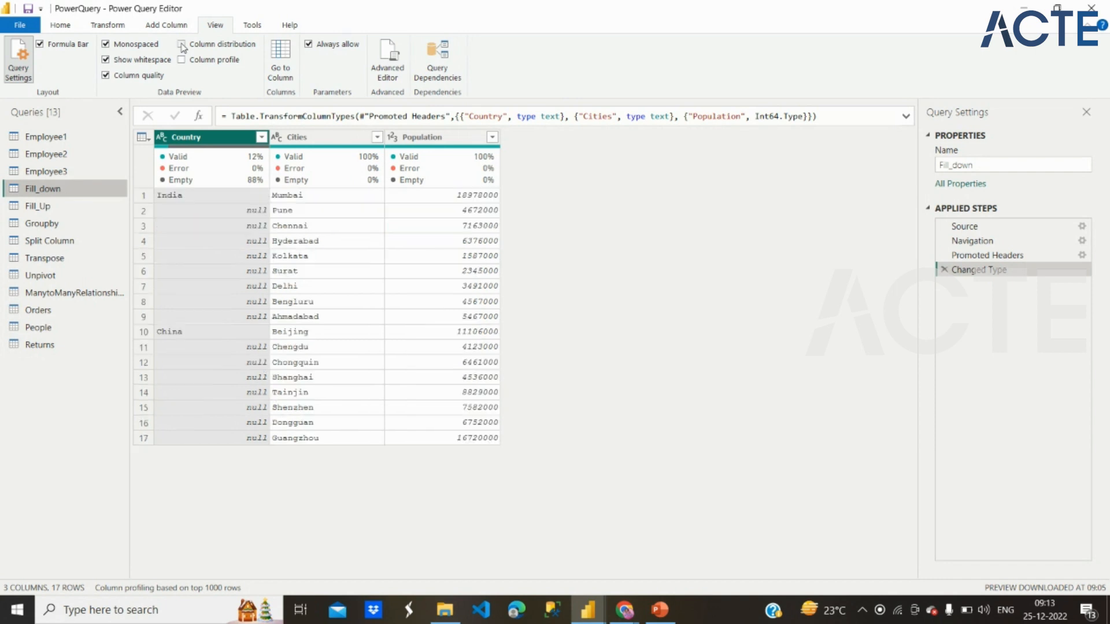
pyautogui.click(181, 45)
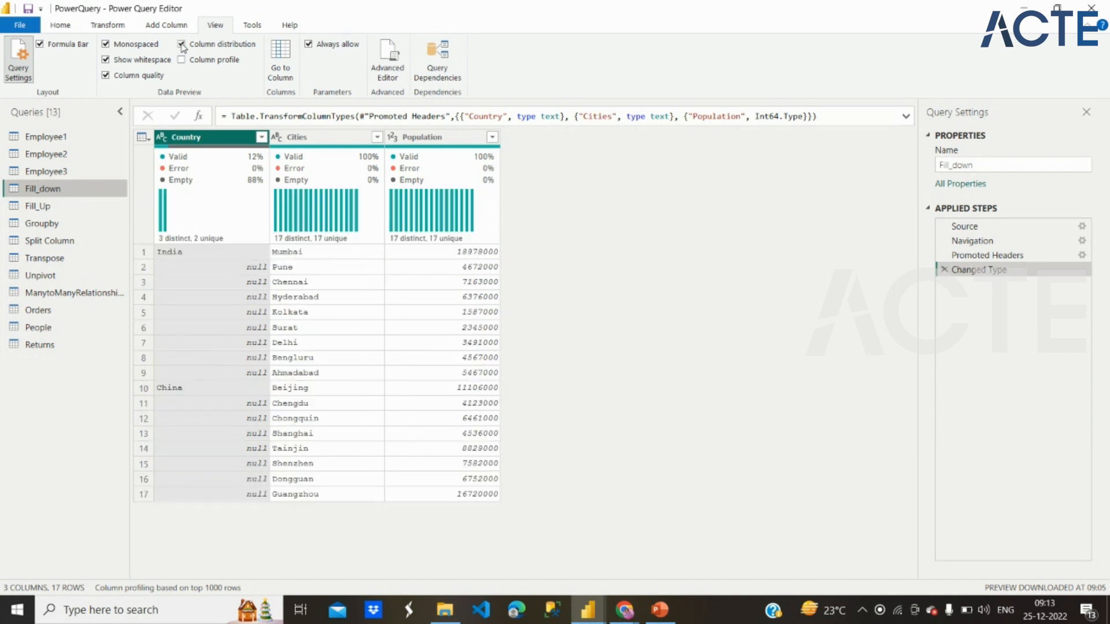
pyautogui.moveTo(163, 216)
pyautogui.click(181, 45)
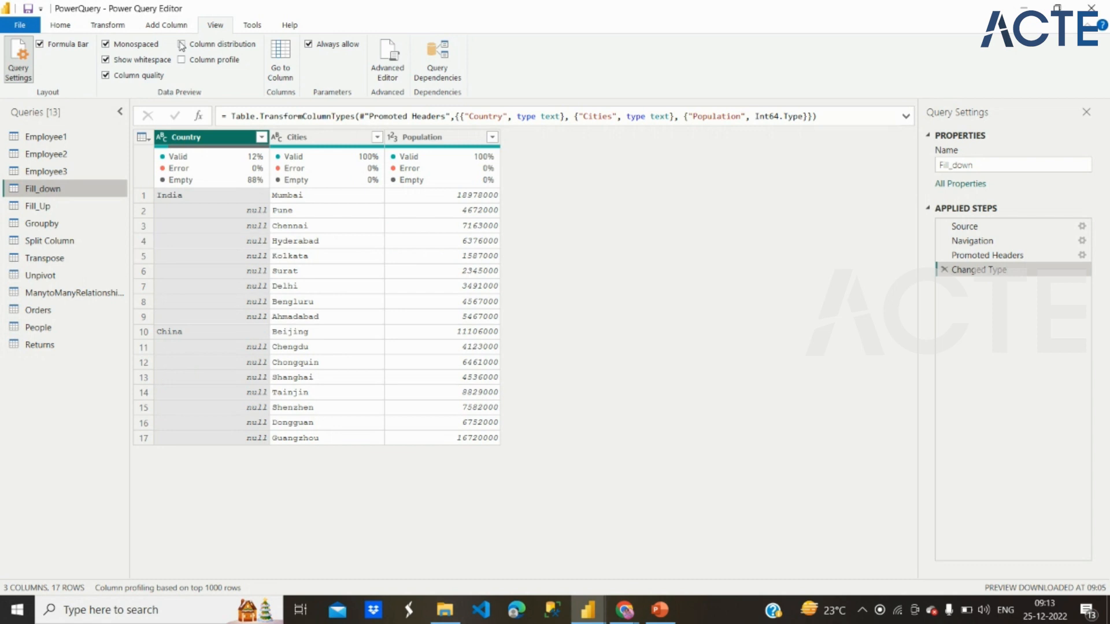
pyautogui.click(181, 45)
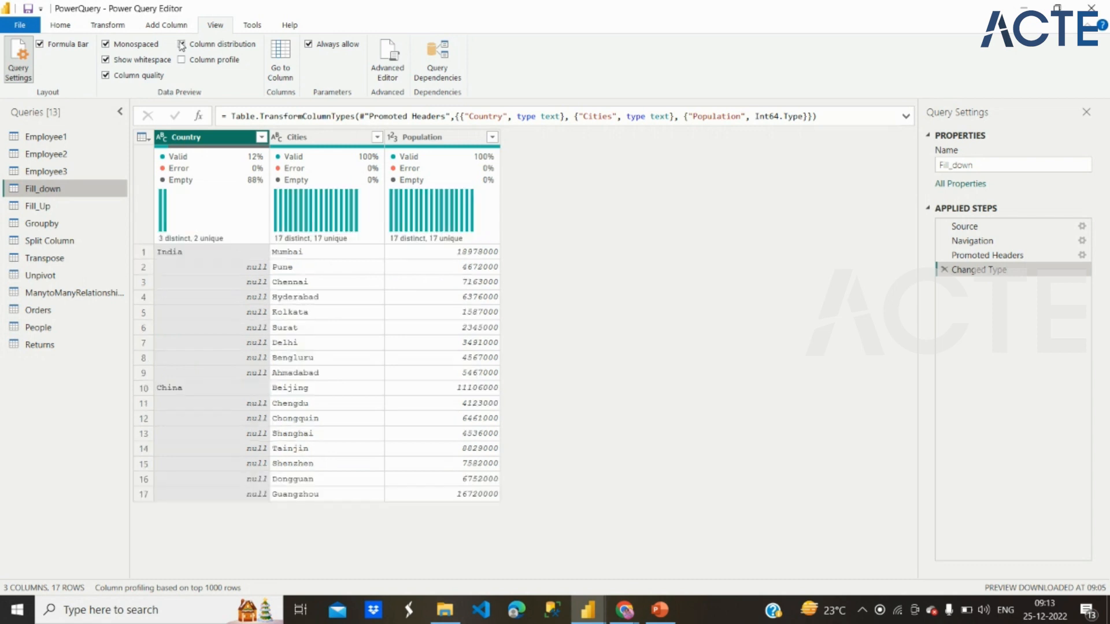
pyautogui.moveTo(178, 246)
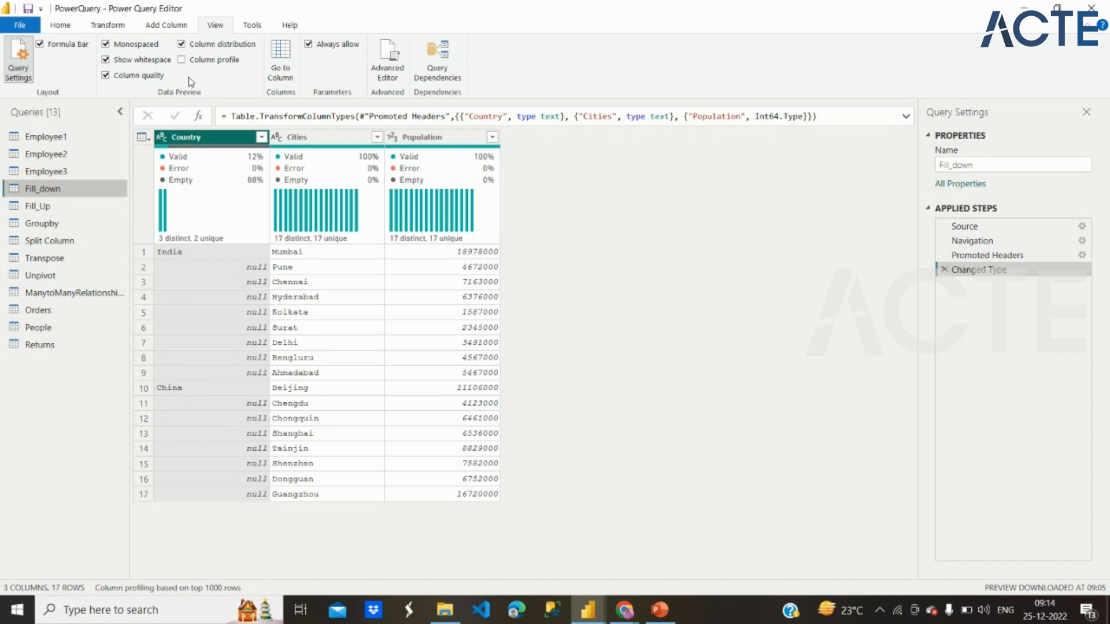
pyautogui.click(181, 60)
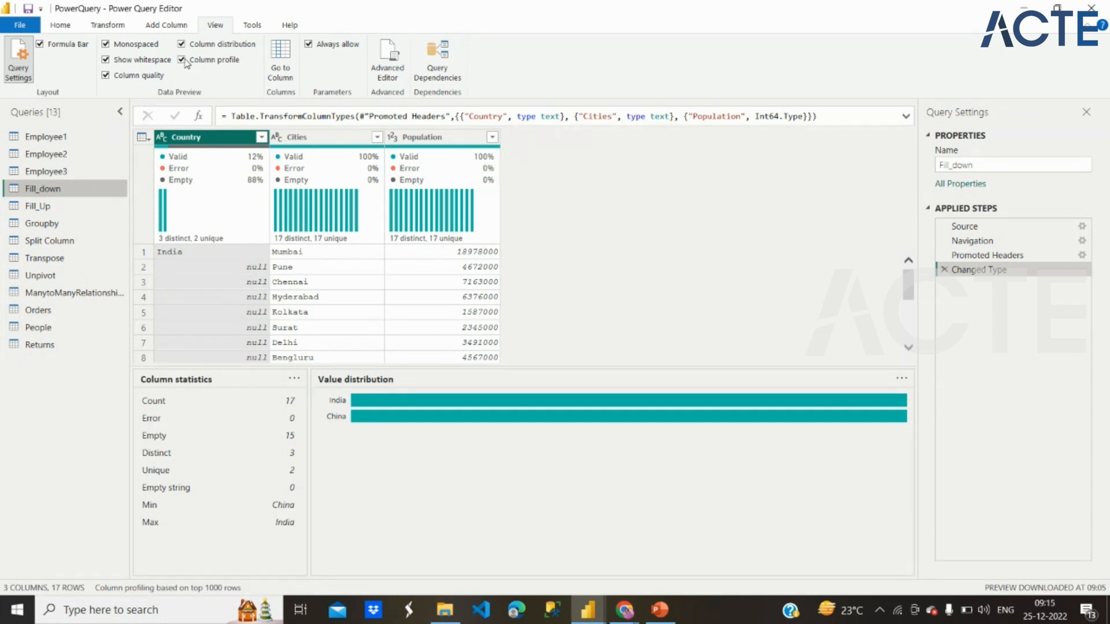
pyautogui.click(182, 61)
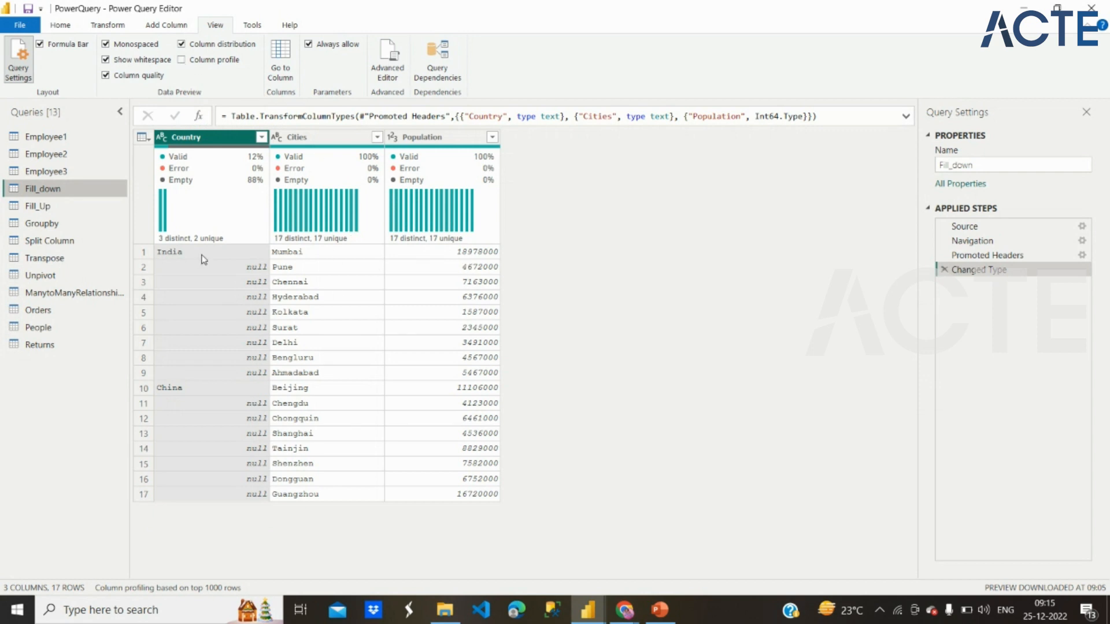
# Step: Import Sheet1 from the DepartmentB Excel workbook in the PowerBi work folder as a new source
pyautogui.click(64, 140)
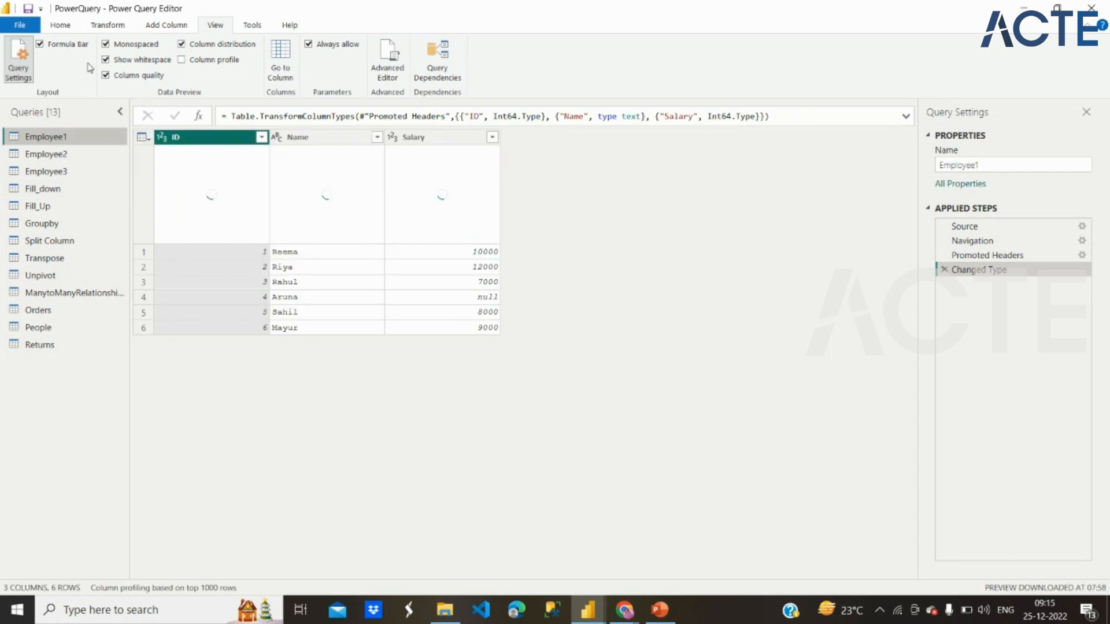
pyautogui.click(67, 26)
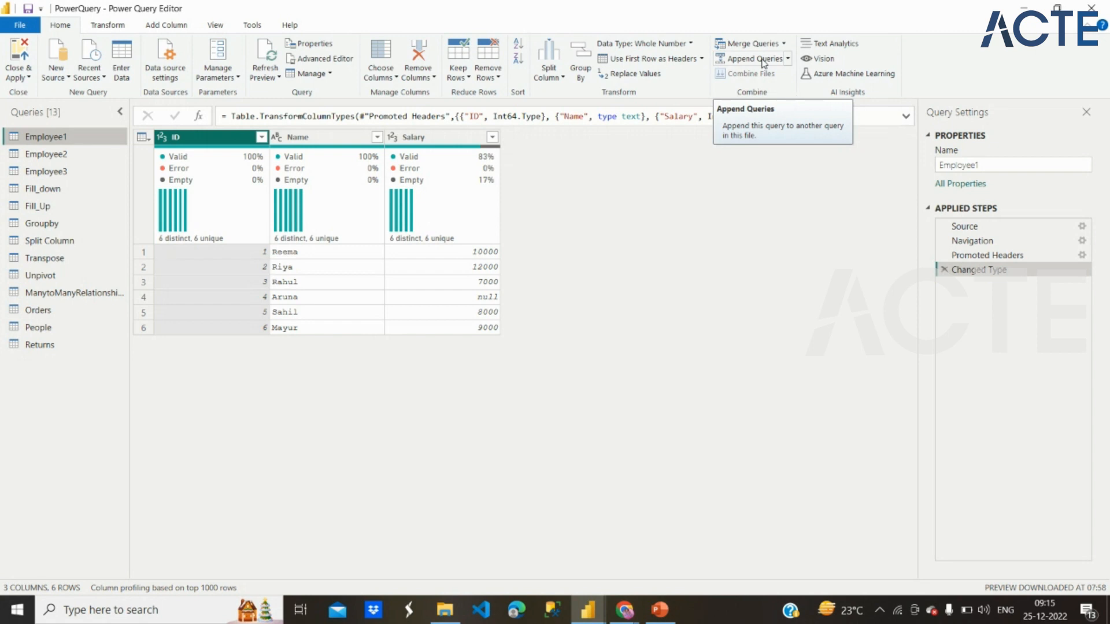
pyautogui.click(54, 77)
pyautogui.click(86, 116)
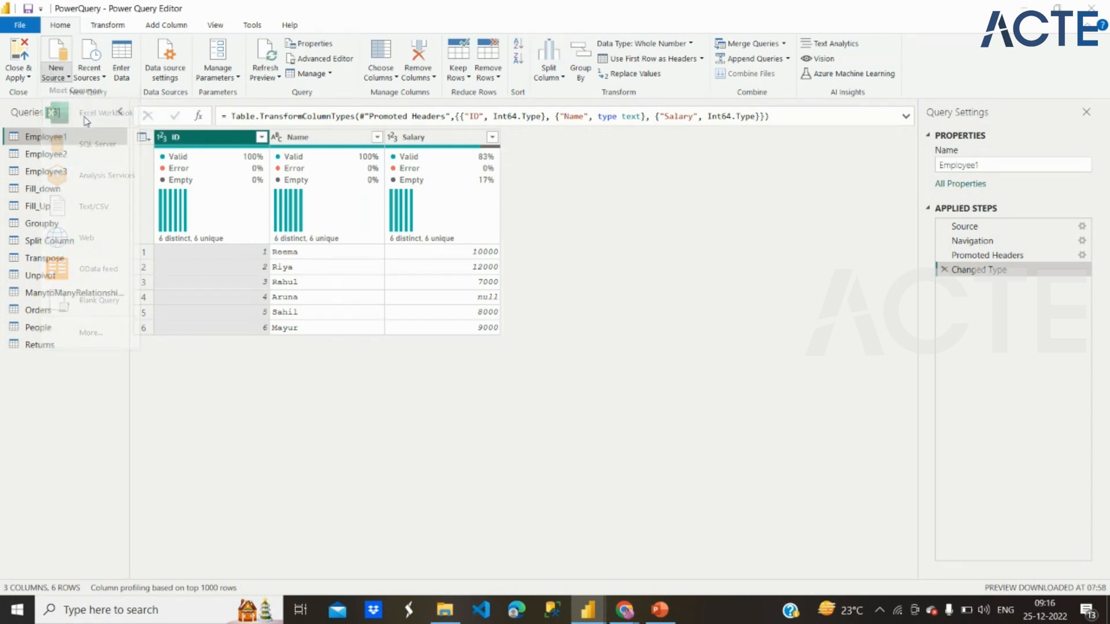
pyautogui.click(178, 37)
pyautogui.click(406, 234)
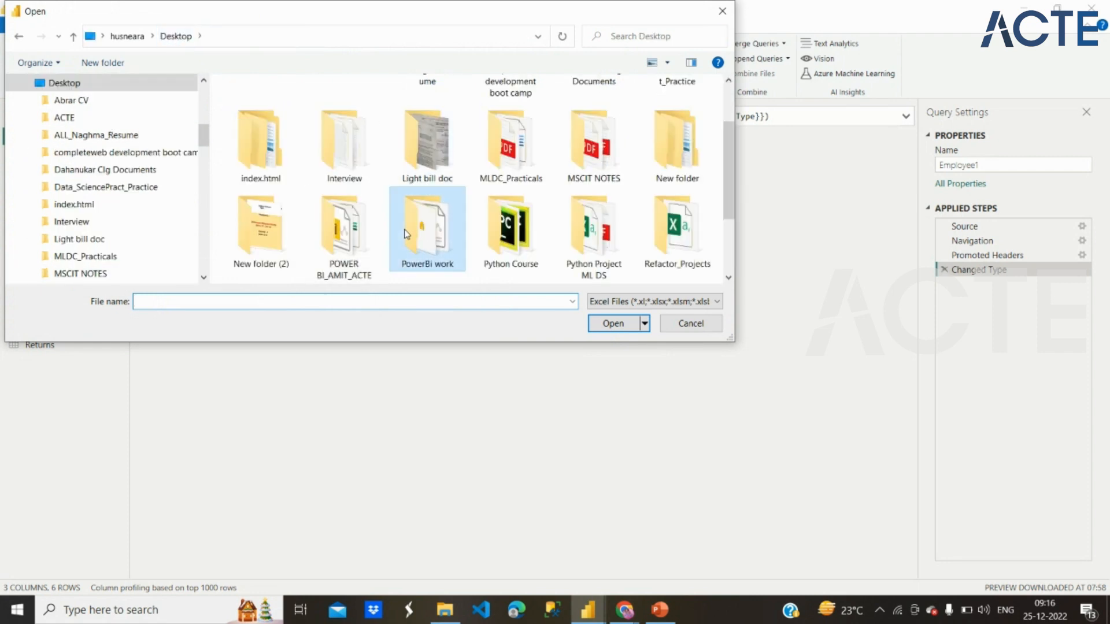
pyautogui.doubleClick(406, 233)
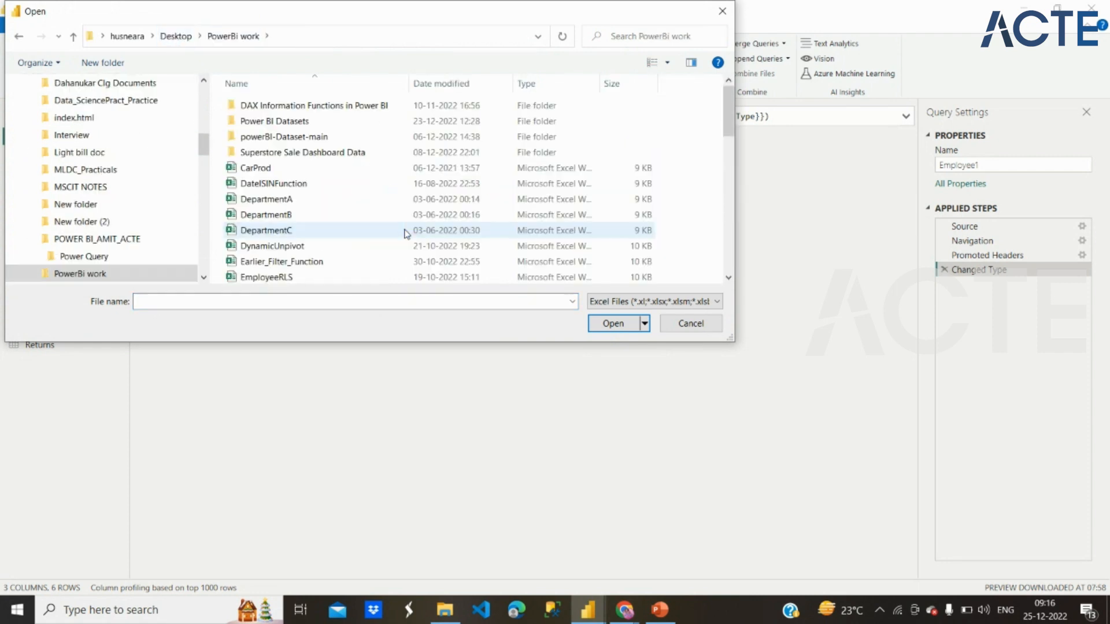
pyautogui.click(300, 217)
pyautogui.click(620, 328)
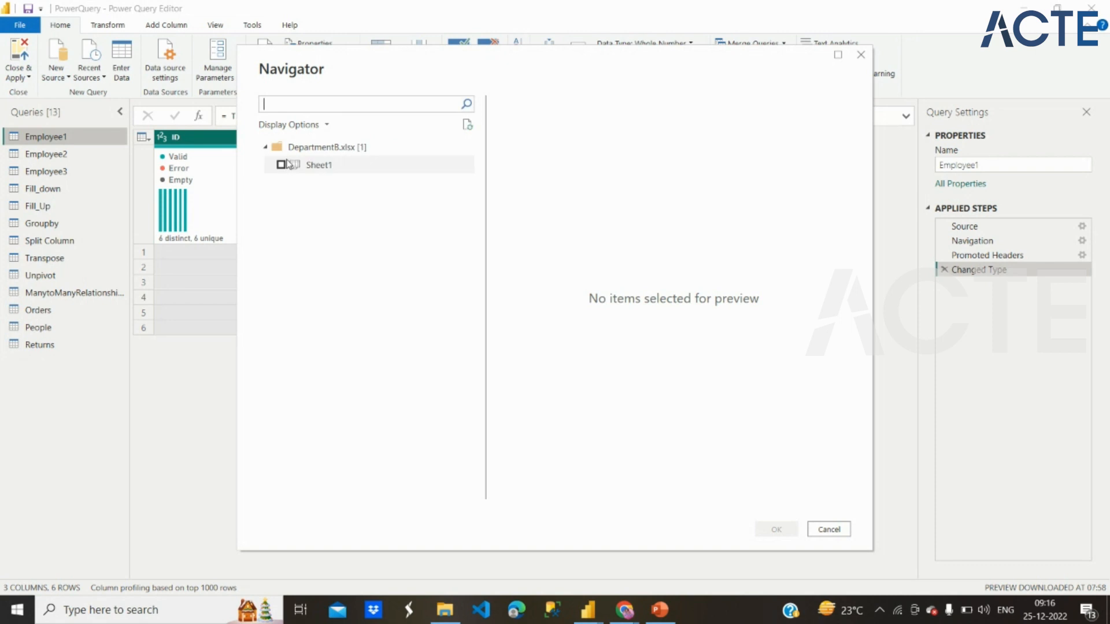
pyautogui.click(281, 165)
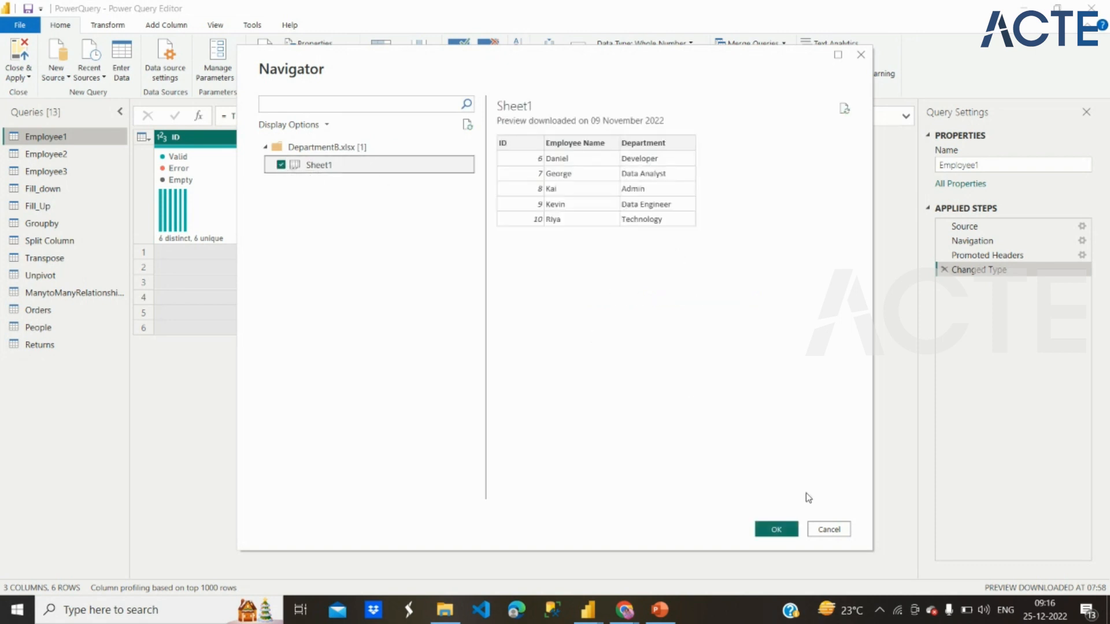
pyautogui.click(791, 523)
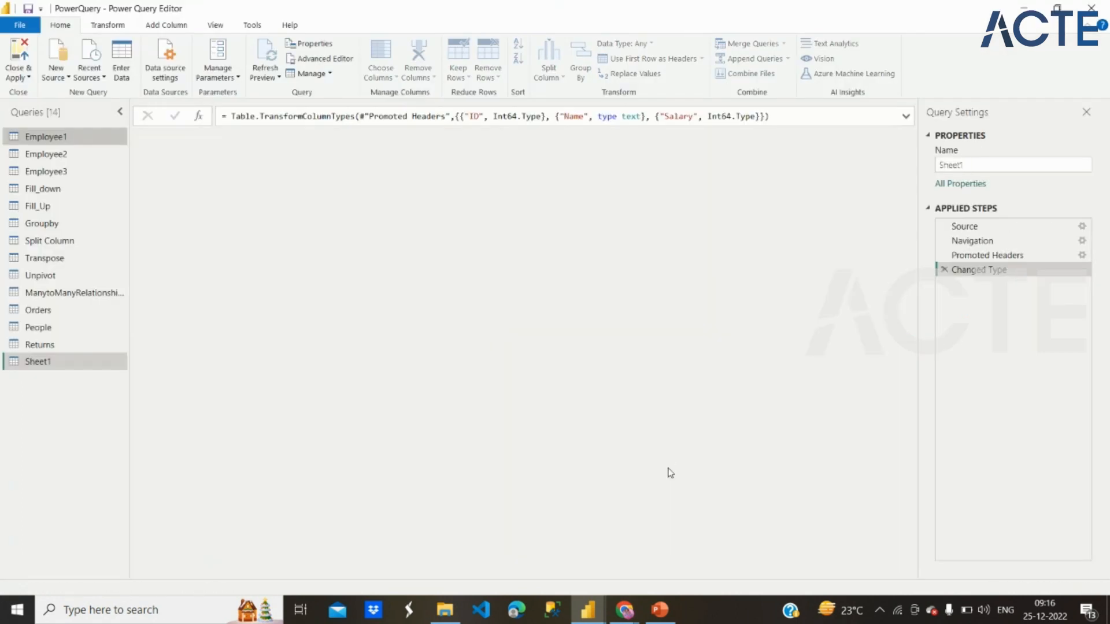
# Step: Rename the newly imported Sheet1 query as DeptB
pyautogui.doubleClick(62, 361)
pyautogui.write('DeptA')
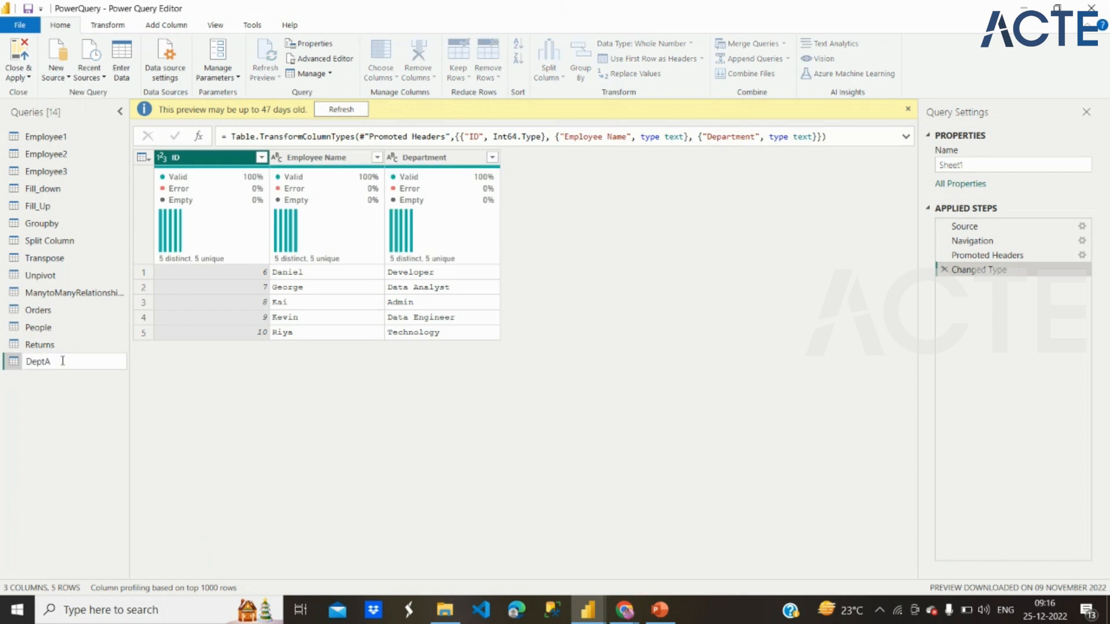
pyautogui.press('BackSpace')
pyautogui.write('B')
pyautogui.press('Return')
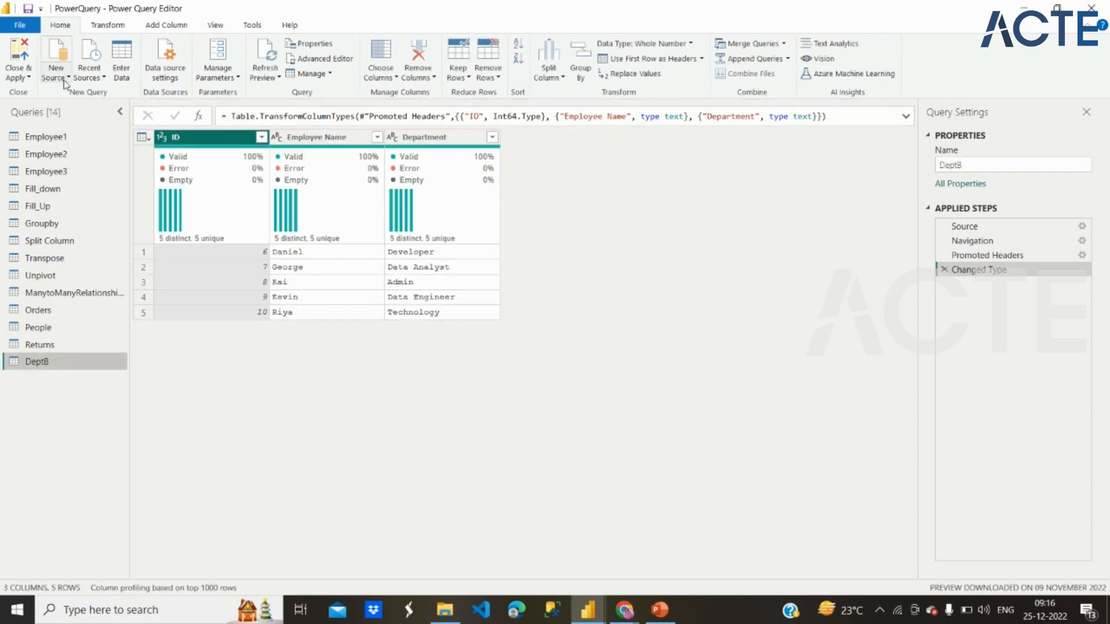
# Step: Import Sheet1 from the DepartmentC Excel workbook as a new source
pyautogui.click(60, 74)
pyautogui.click(93, 110)
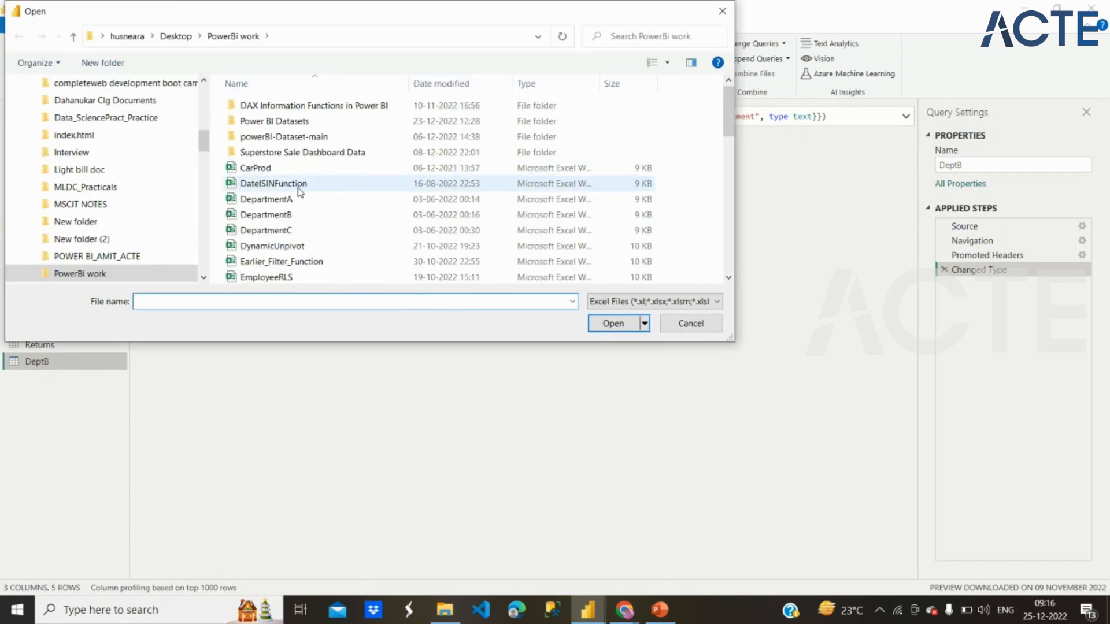
pyautogui.click(301, 231)
pyautogui.click(606, 324)
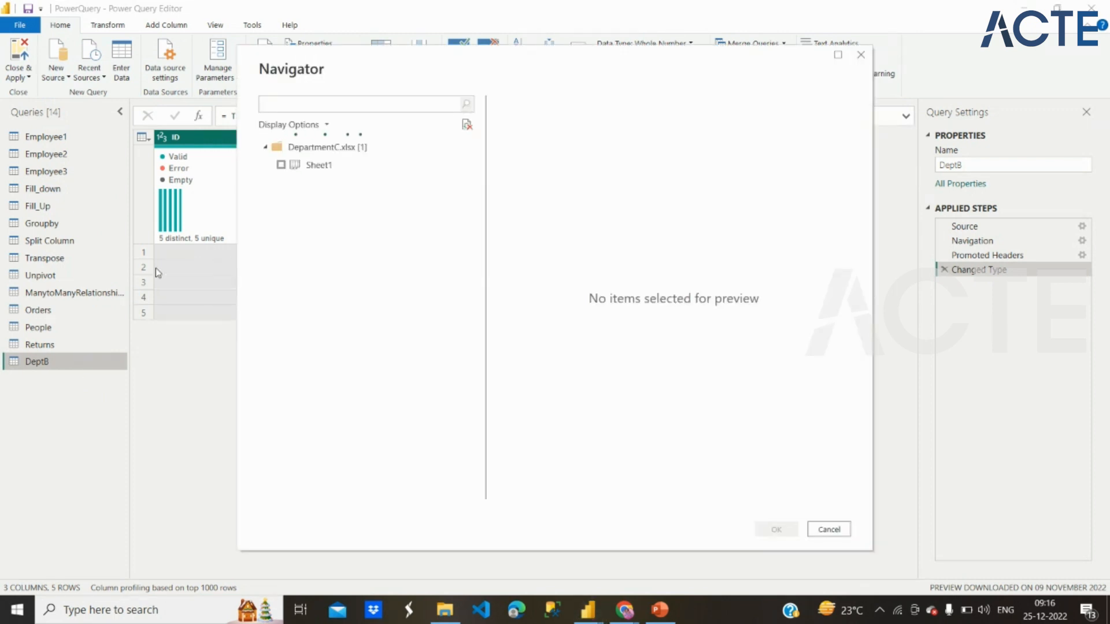
pyautogui.click(281, 165)
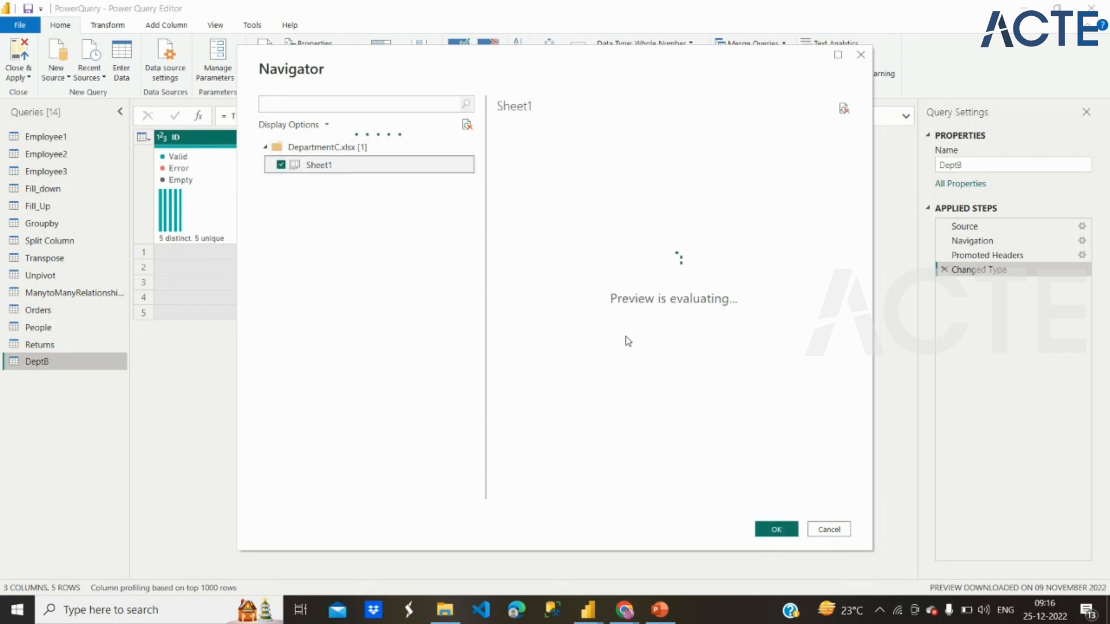
pyautogui.click(782, 527)
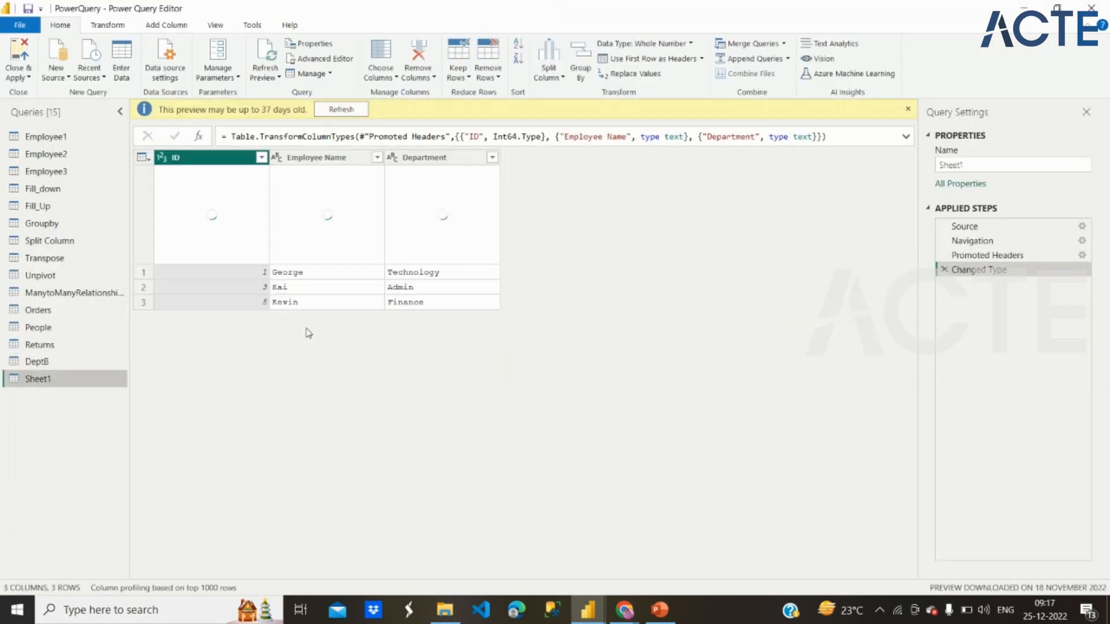
# Step: Rename the query imported from the DepartmentC workbook as deptC
pyautogui.doubleClick(81, 381)
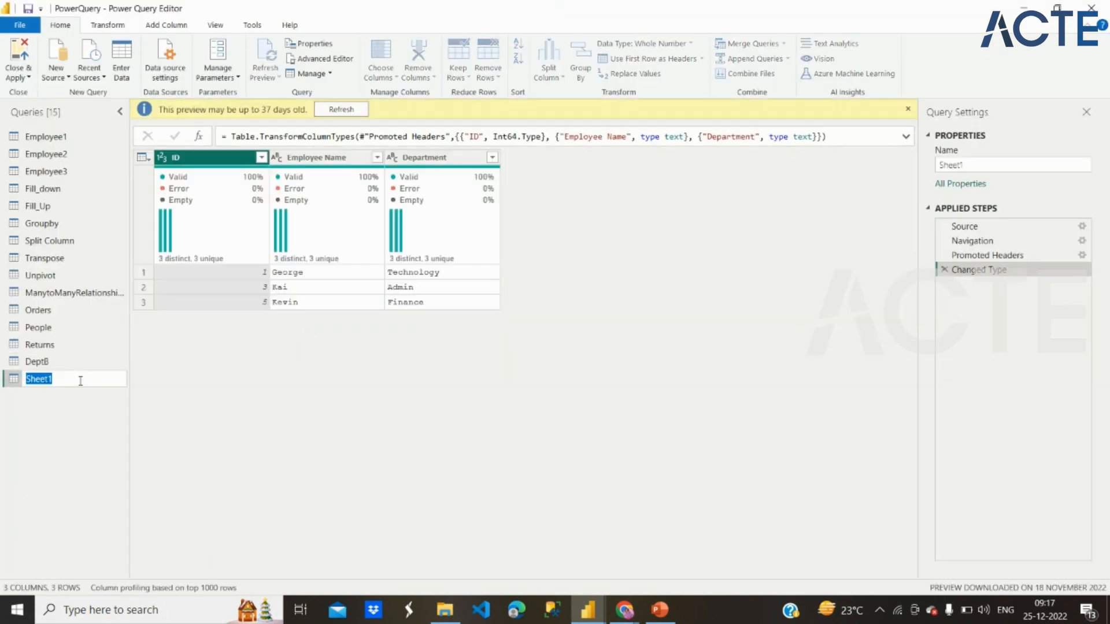
pyautogui.write('deptC')
pyautogui.press('Return')
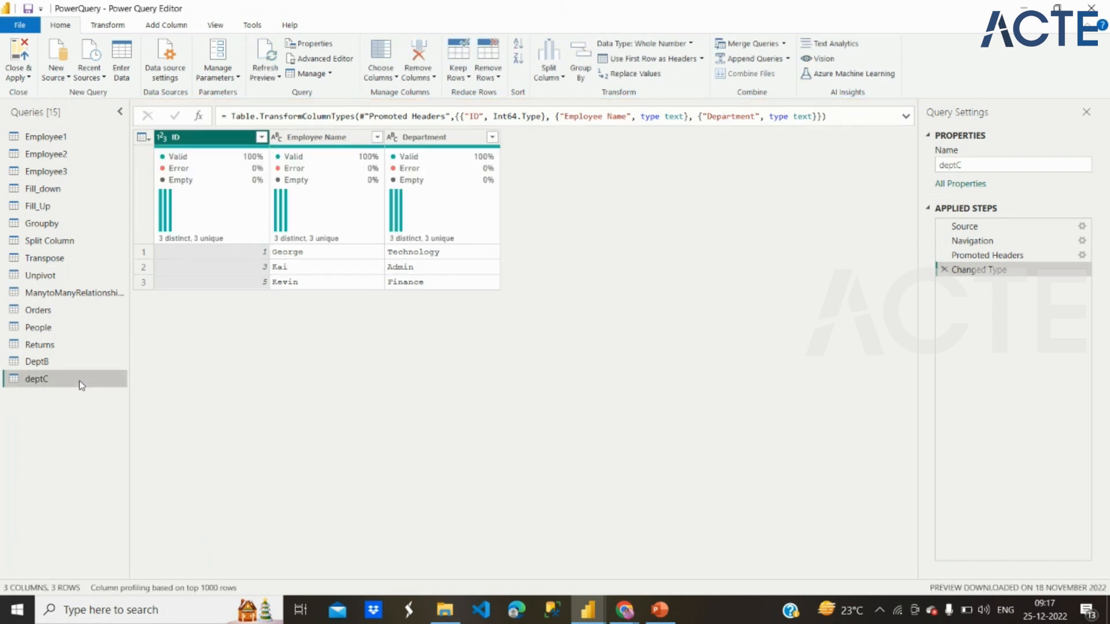
pyautogui.click(47, 134)
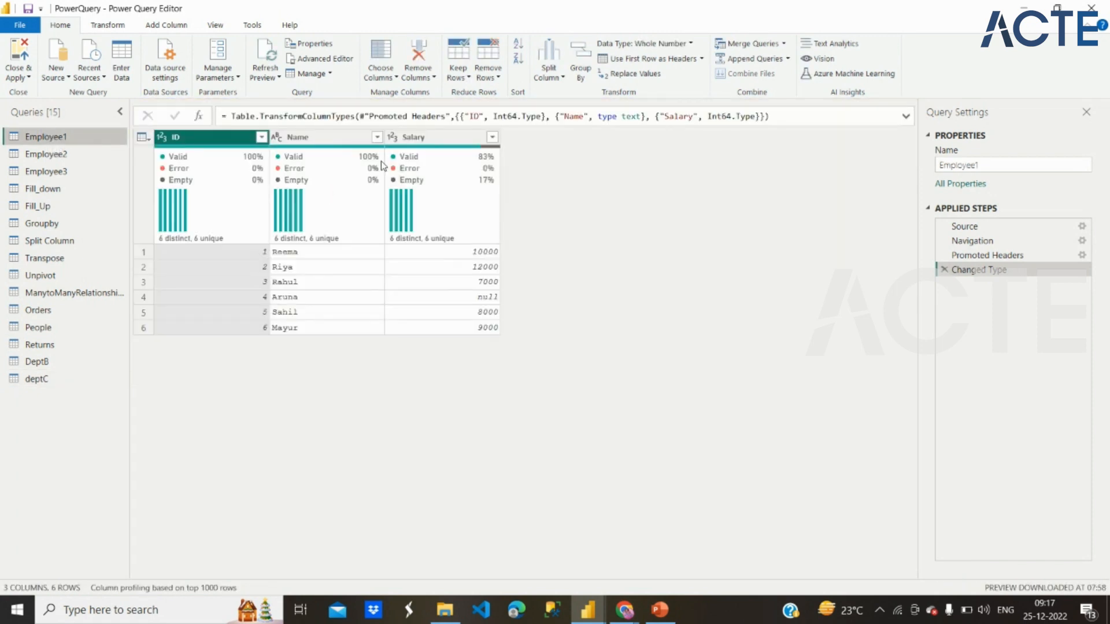
pyautogui.click(751, 59)
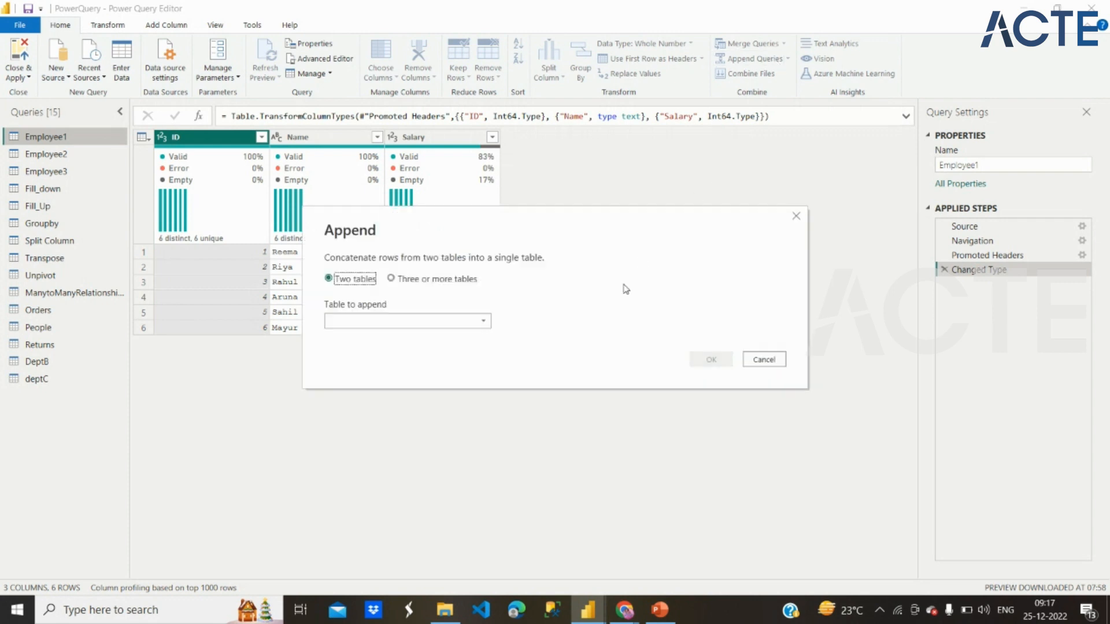
pyautogui.click(765, 366)
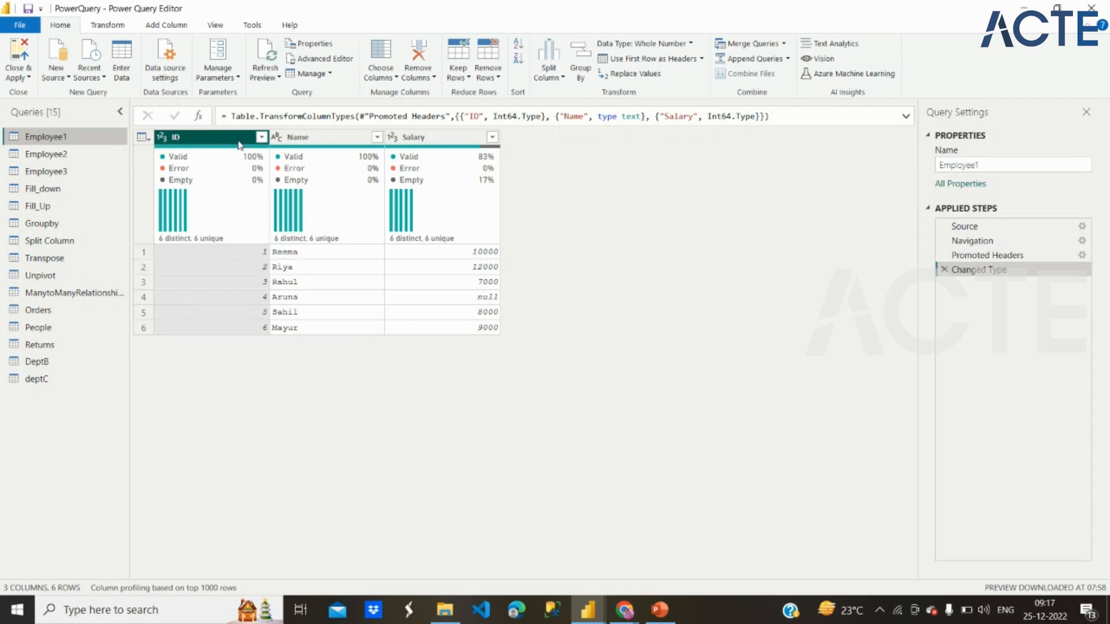
# Step: Review the columns of Employee2, Employee3, DeptB and deptC, and refresh deptC's outdated preview
pyautogui.click(111, 154)
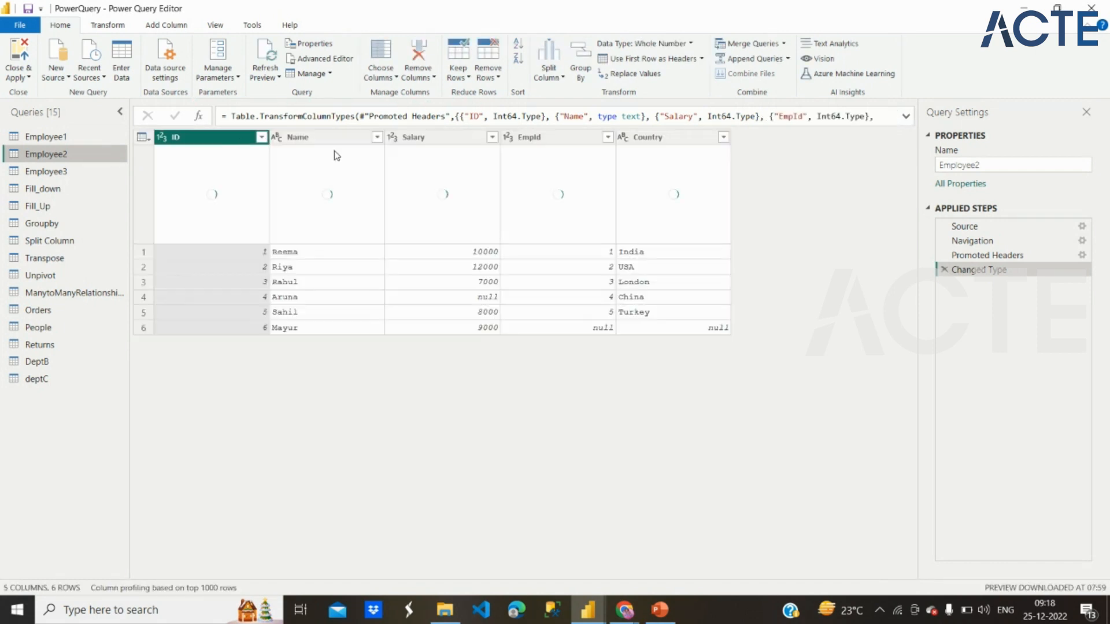
pyautogui.click(88, 175)
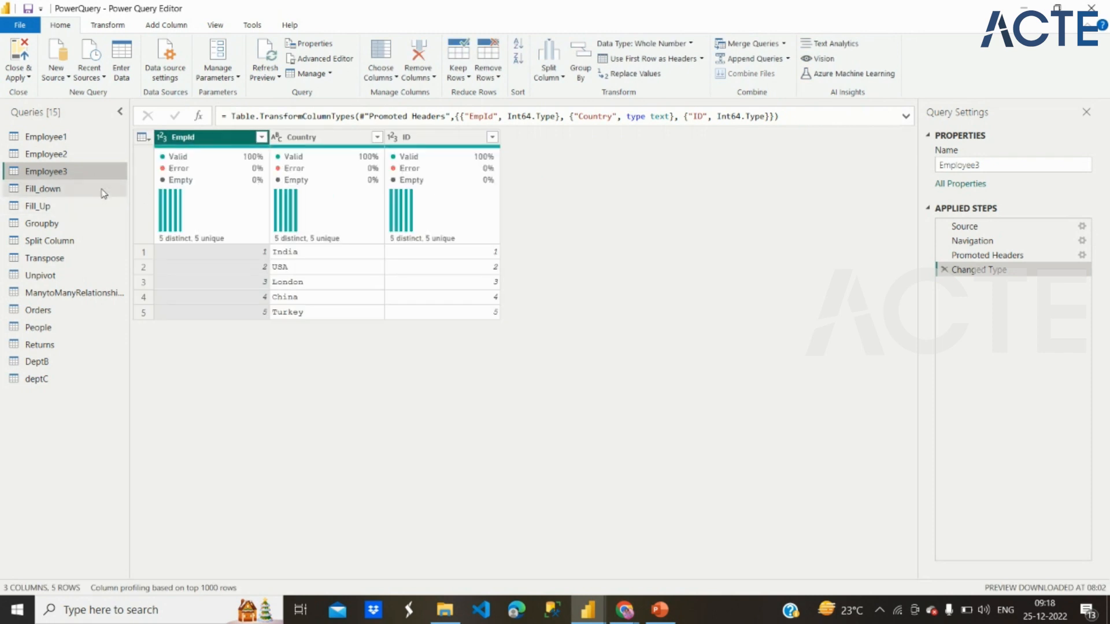
pyautogui.click(74, 361)
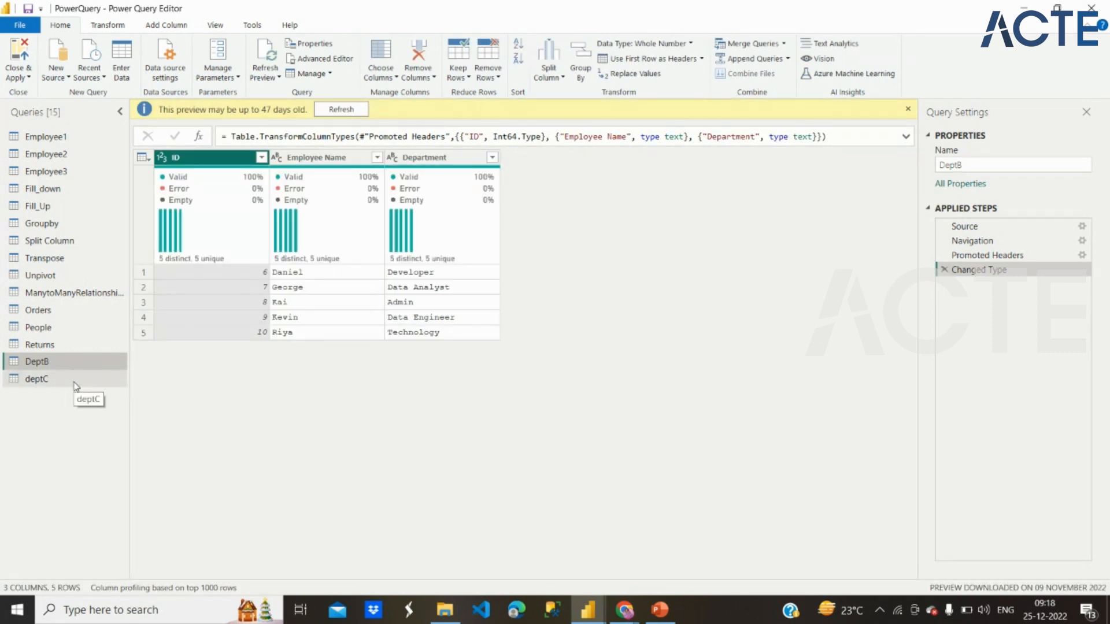
pyautogui.click(76, 385)
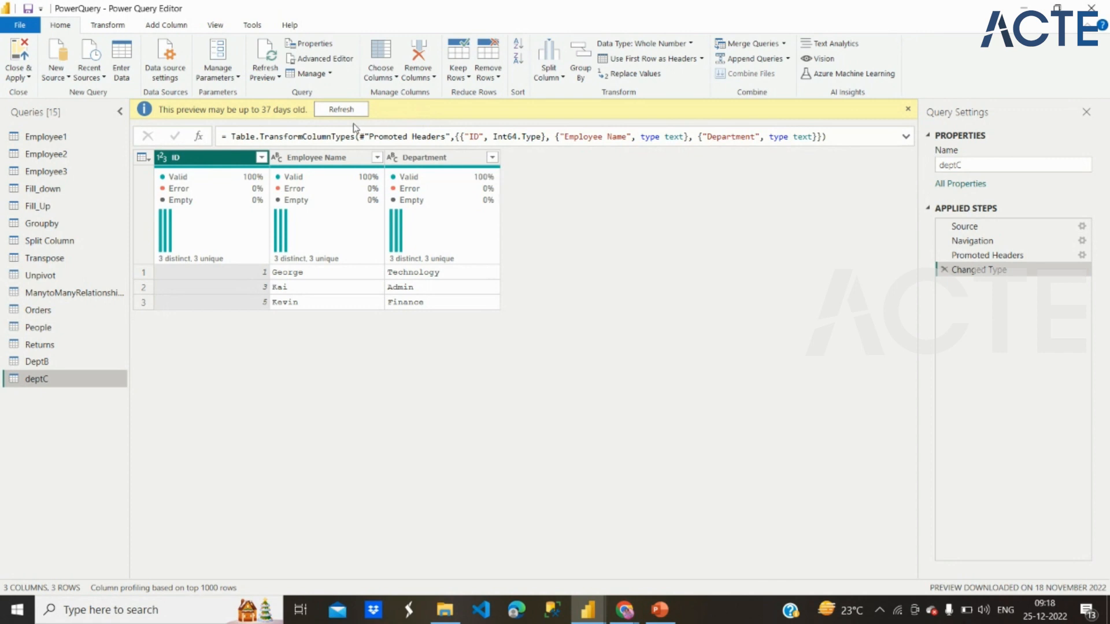
pyautogui.click(347, 110)
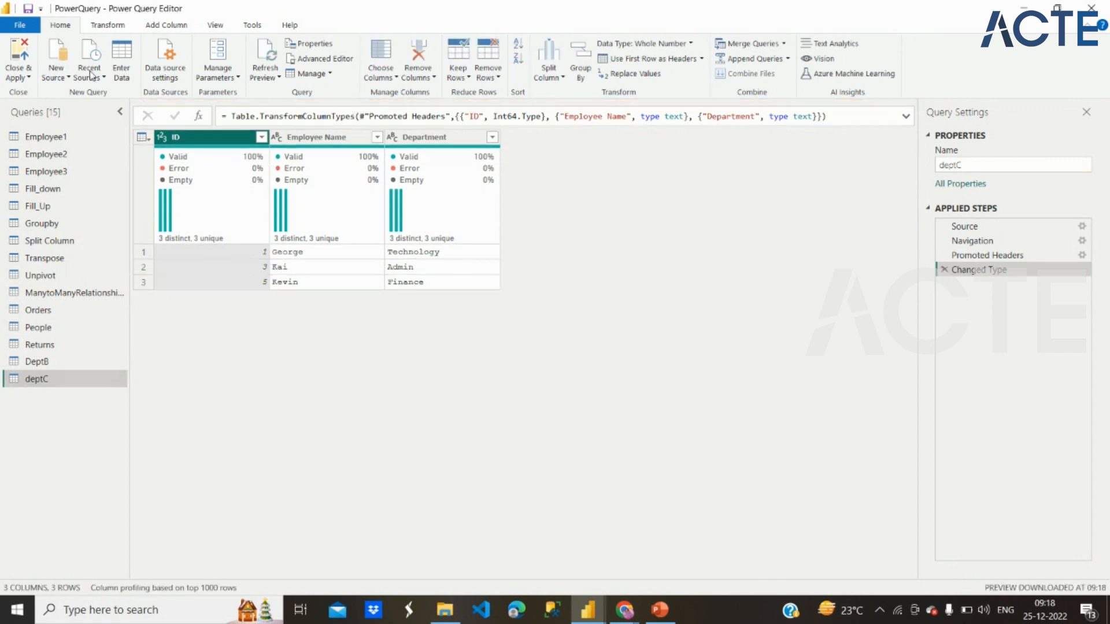
# Step: Import Sheet1 from the DepartmentA Excel workbook as a new source
pyautogui.click(67, 78)
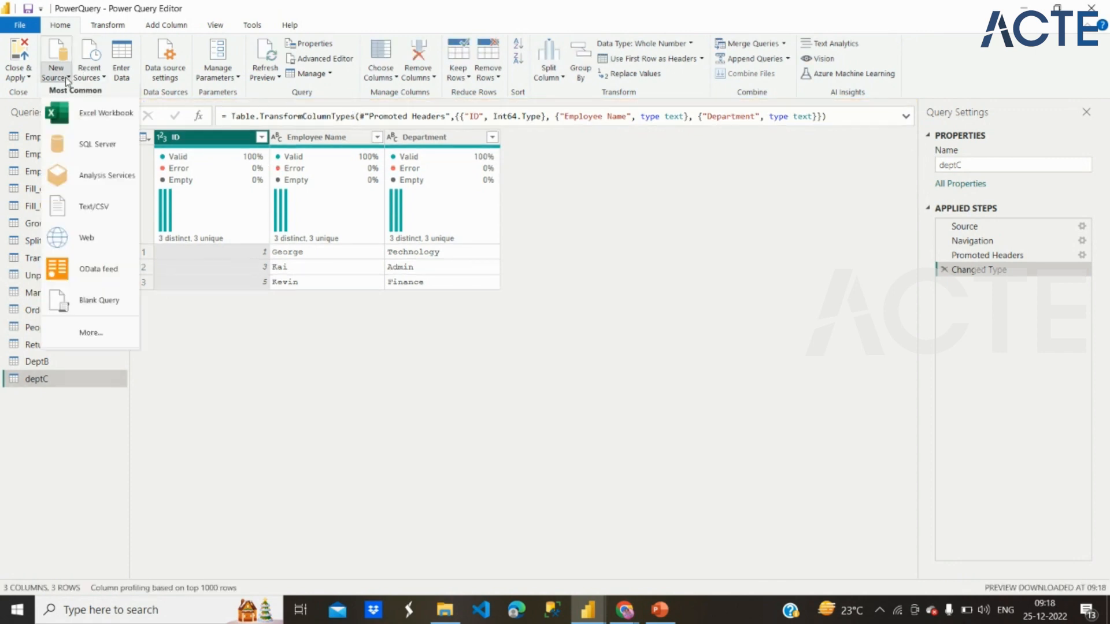
pyautogui.click(87, 116)
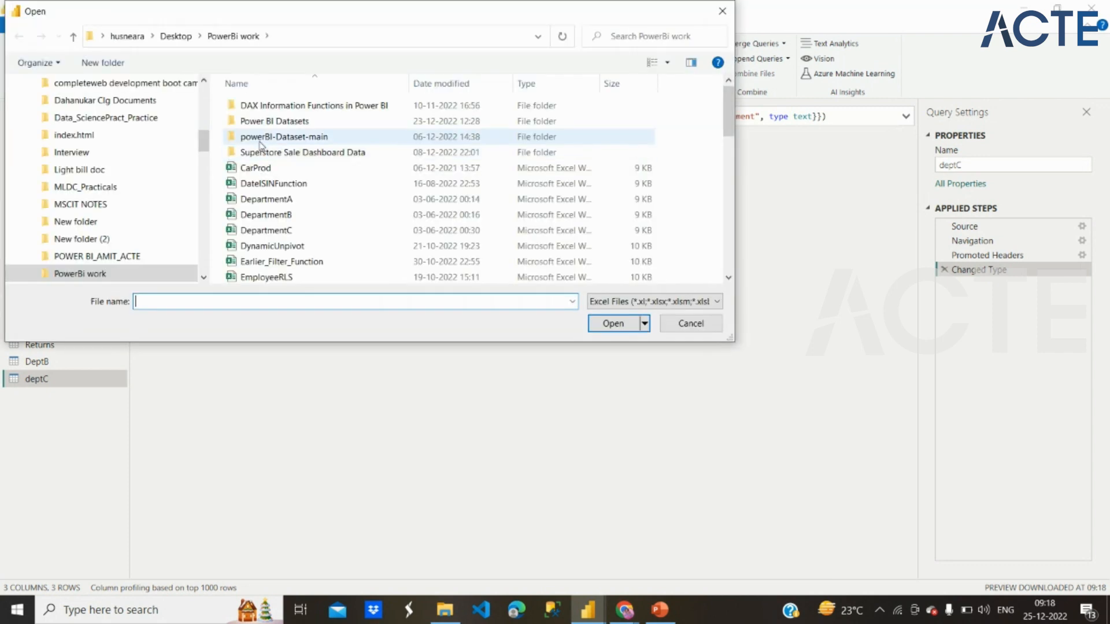
pyautogui.click(283, 199)
pyautogui.click(613, 323)
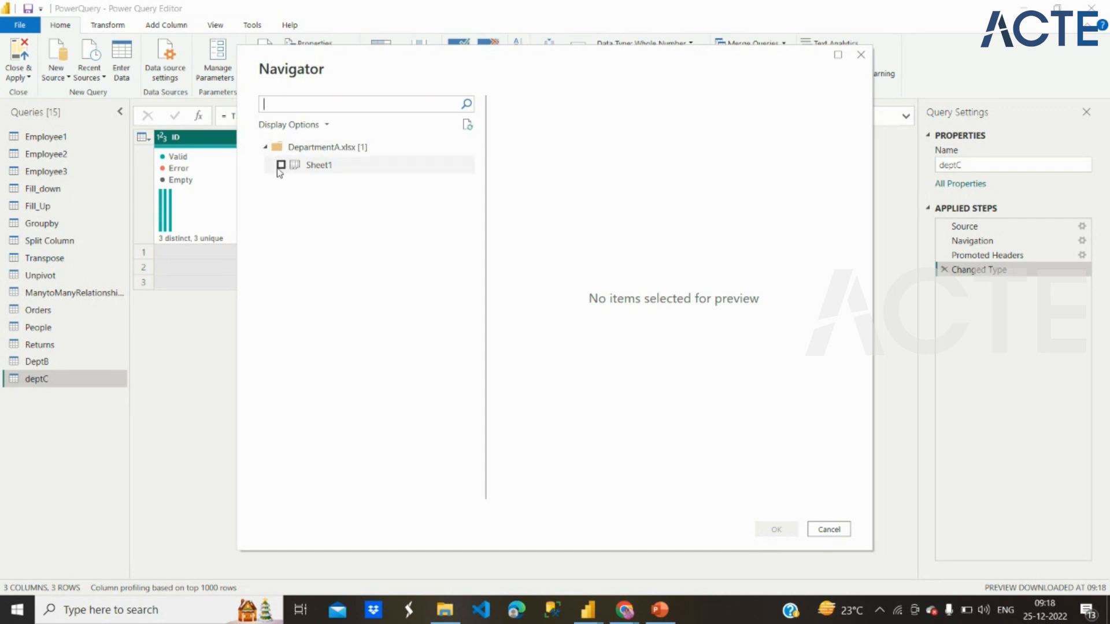
pyautogui.click(280, 165)
pyautogui.click(777, 530)
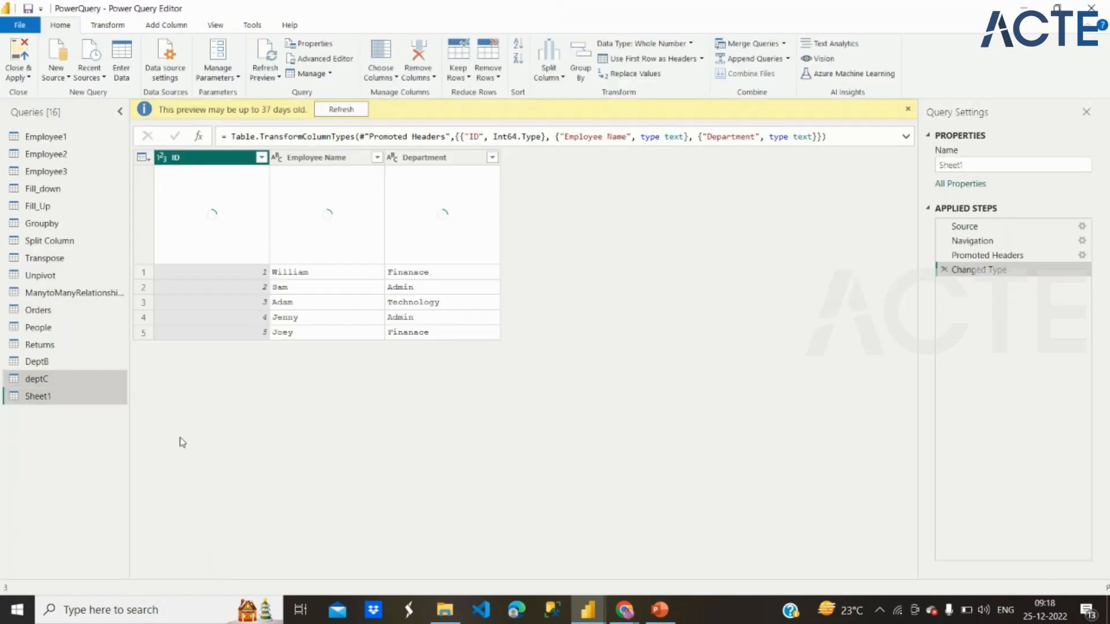
# Step: Rename the query imported from the DepartmentA workbook as DeptA
pyautogui.doubleClick(38, 396)
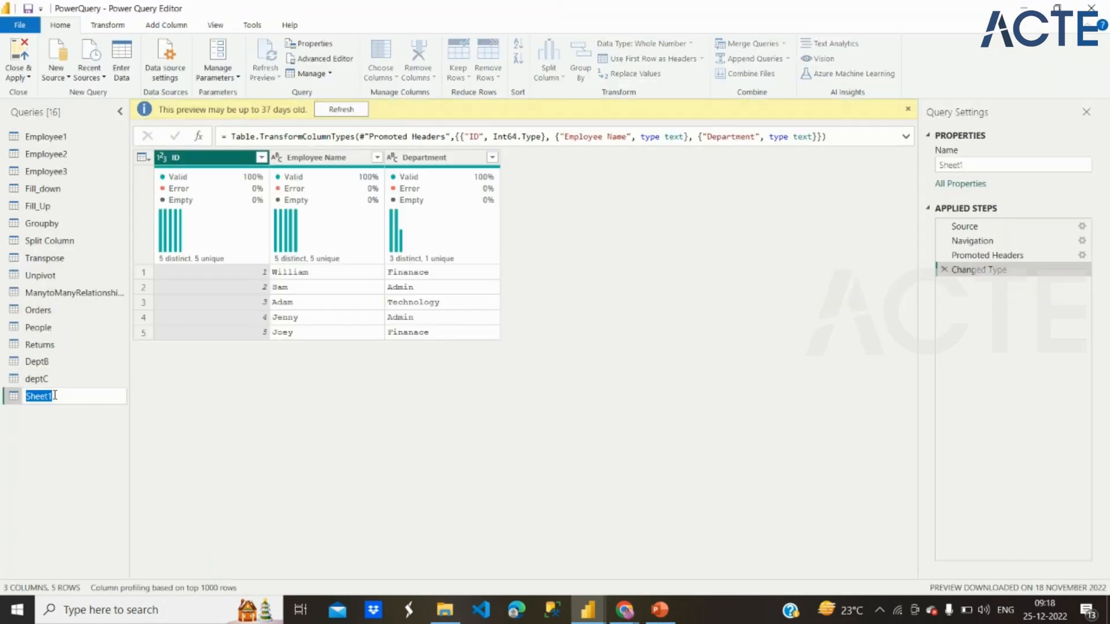
pyautogui.write('DeptA')
pyautogui.press('Return')
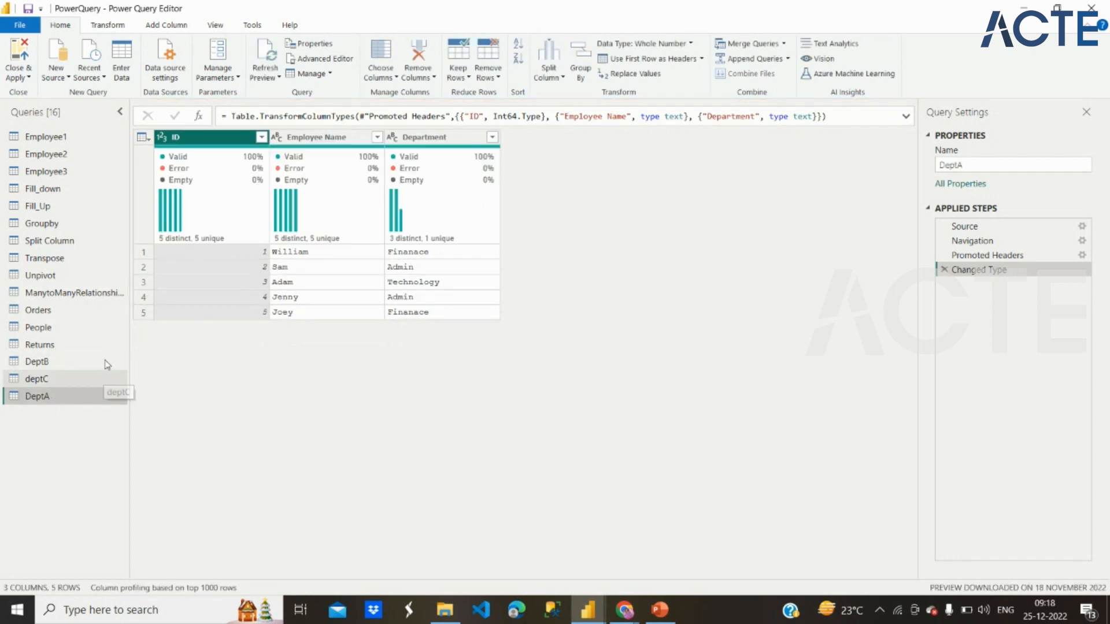
# Step: Begin appending queries as a new query with DeptA as the first table
pyautogui.moveTo(254, 185)
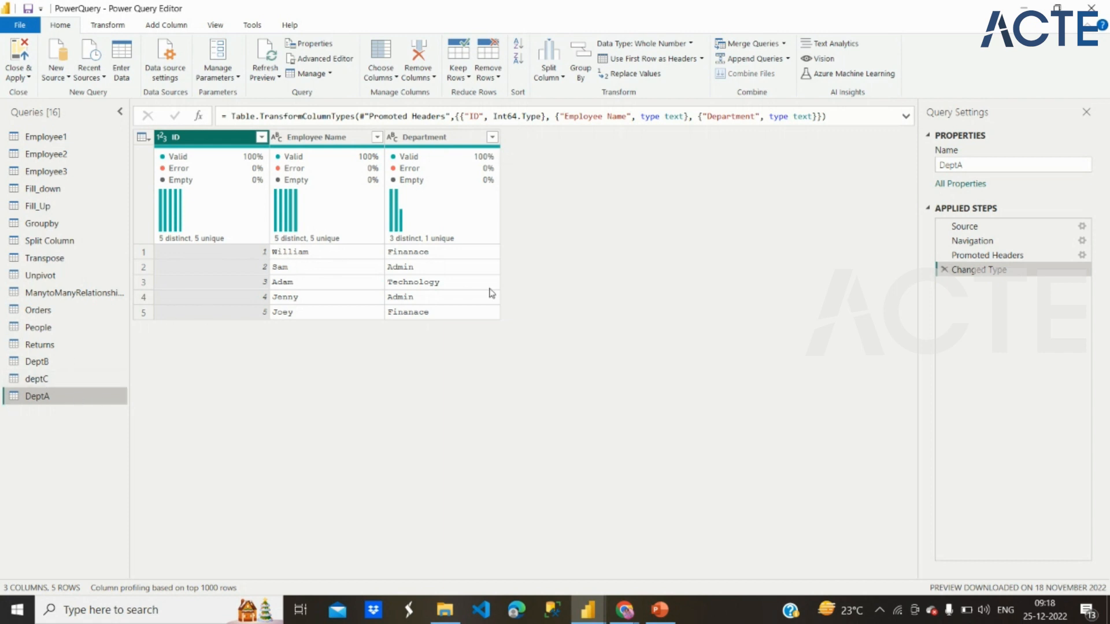
pyautogui.click(789, 59)
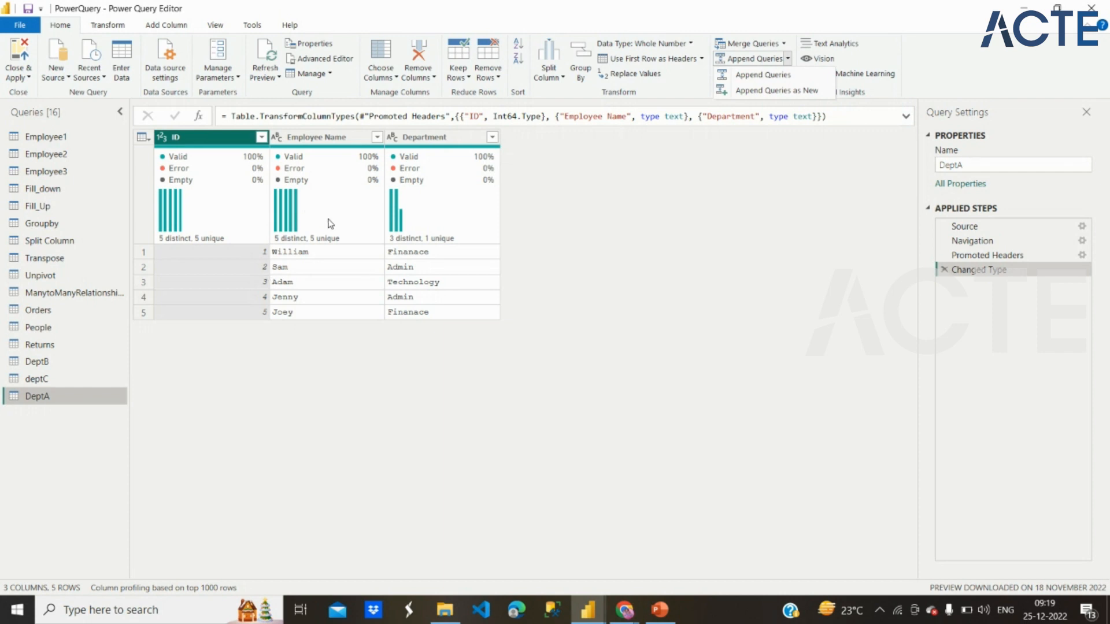
pyautogui.click(742, 77)
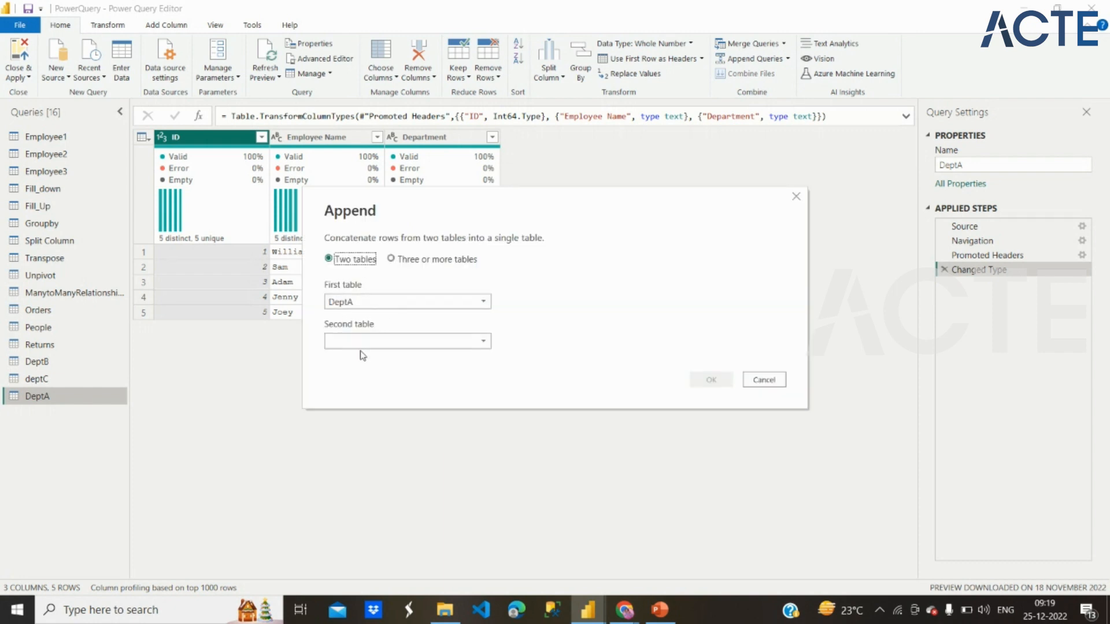
pyautogui.click(395, 259)
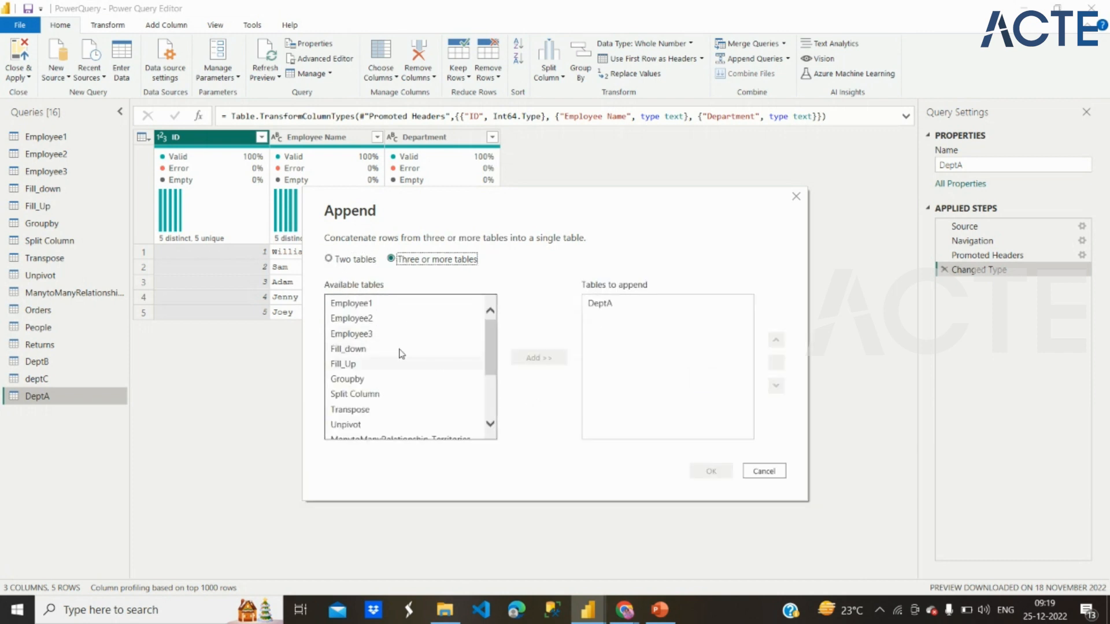
pyautogui.scroll(-2, 371, 407)
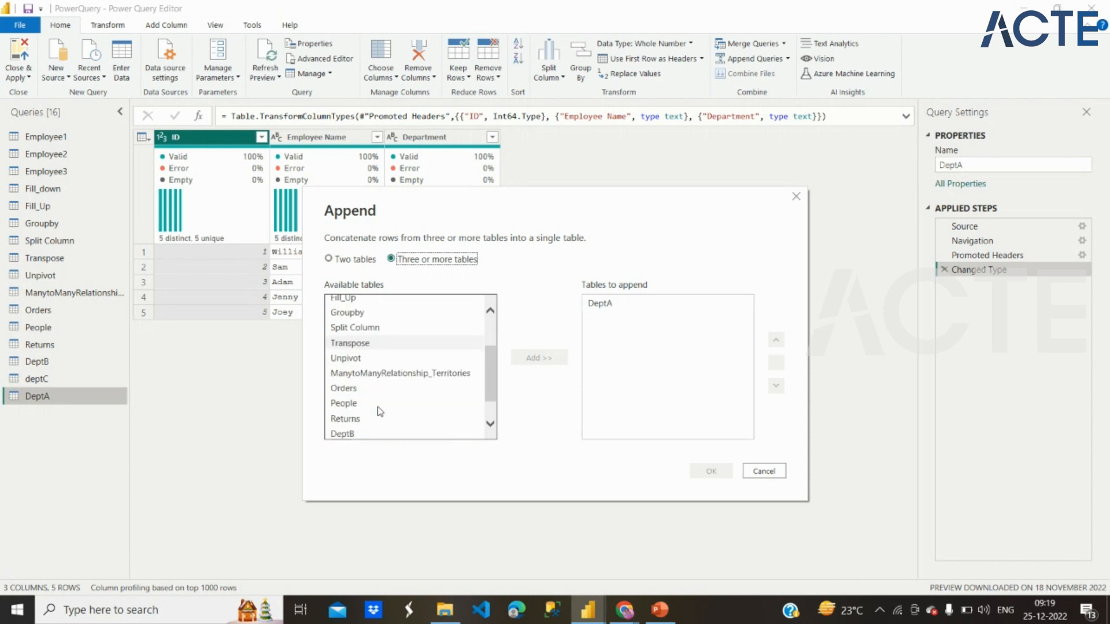
pyautogui.click(359, 432)
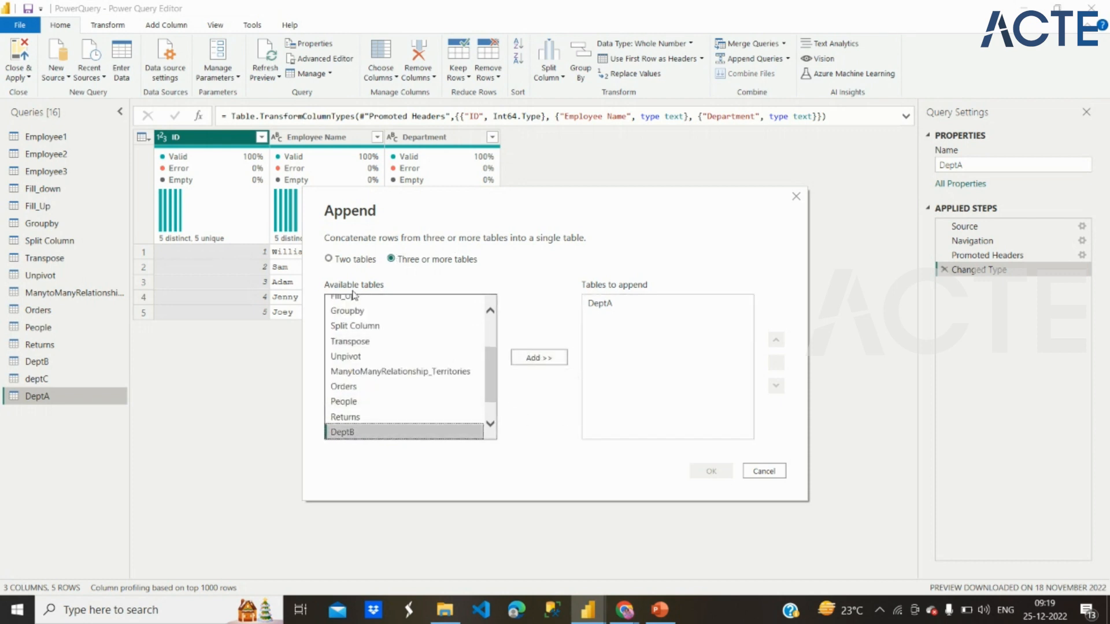
pyautogui.click(328, 260)
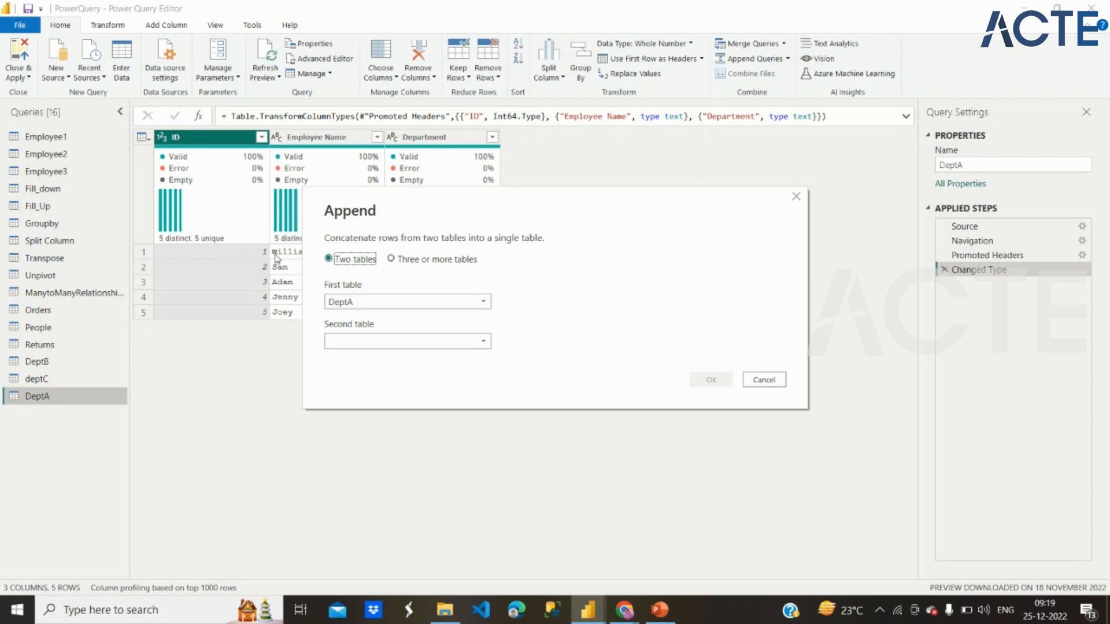
# Step: Append DeptB as the second table to DeptA in a new query, and refresh the result's preview
pyautogui.click(415, 347)
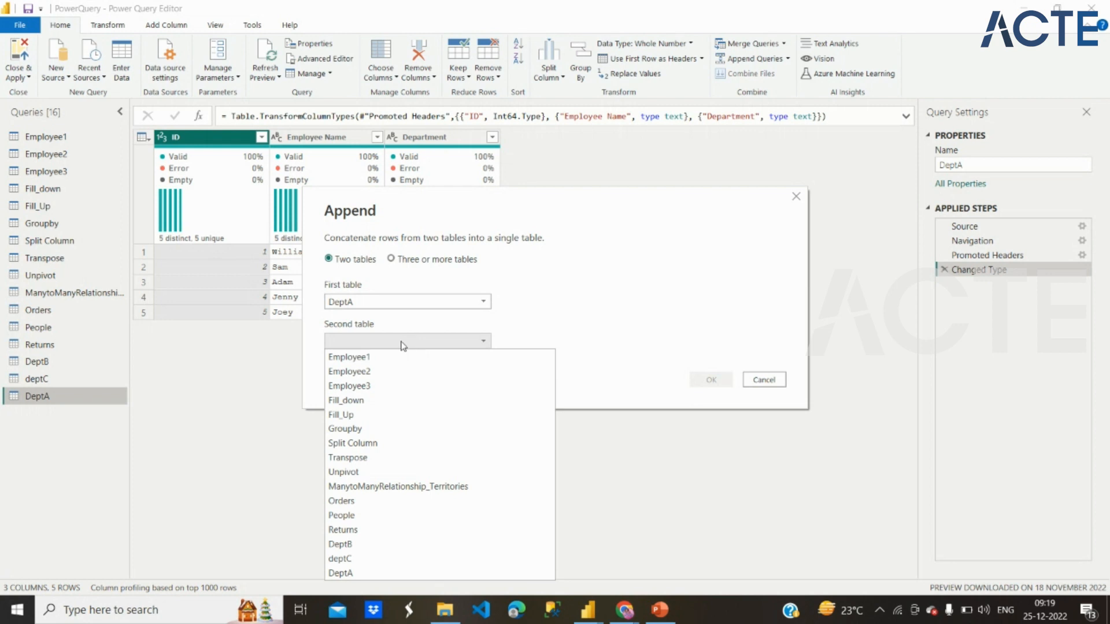
pyautogui.click(360, 545)
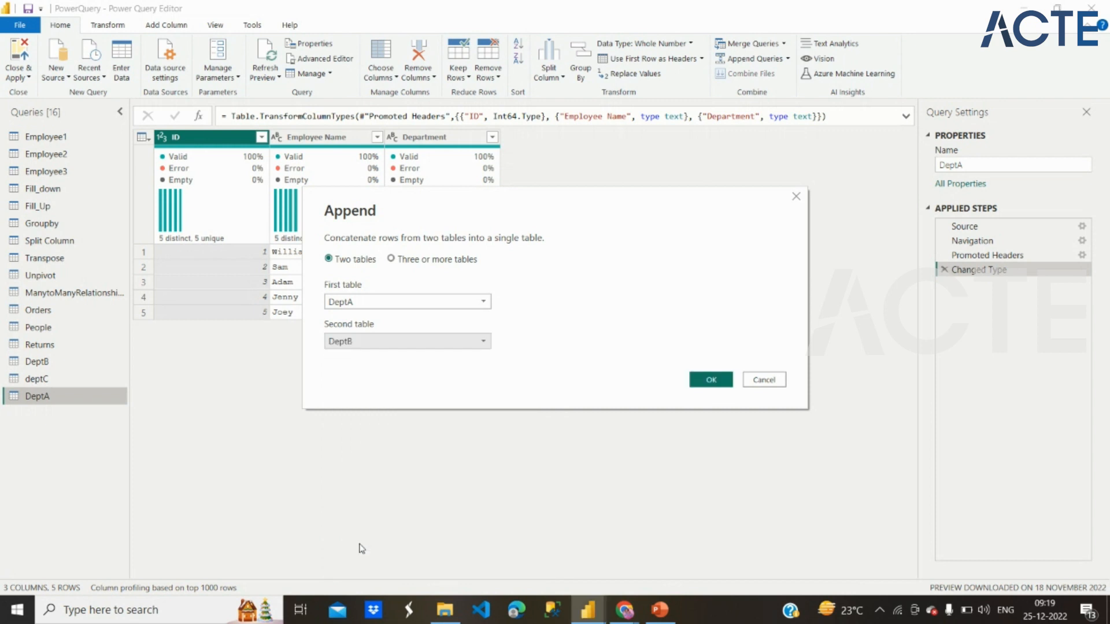
pyautogui.click(712, 382)
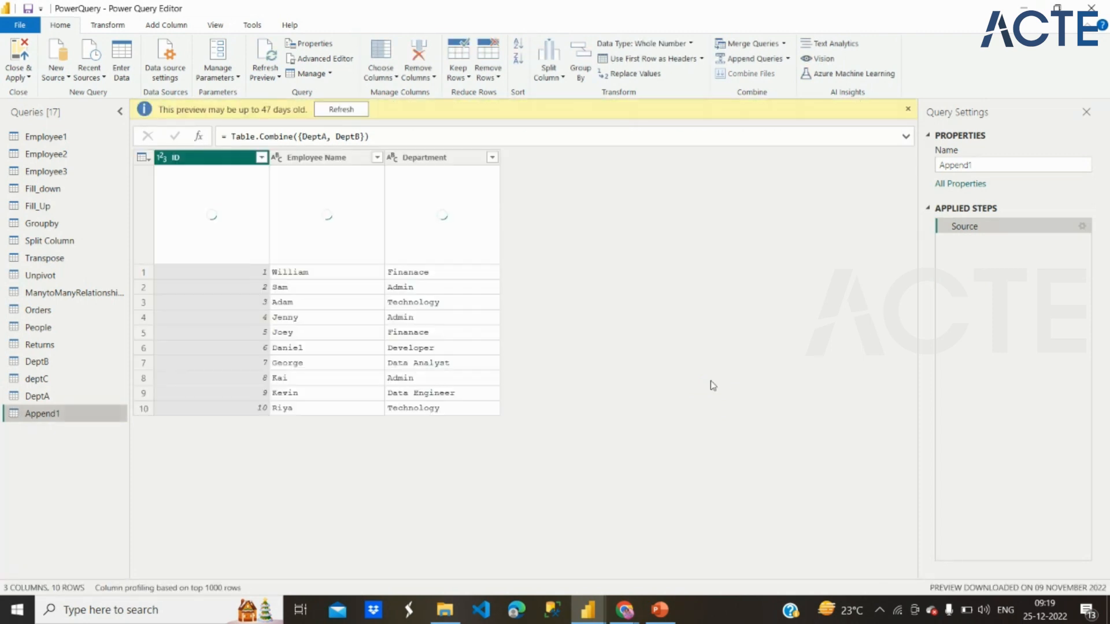
pyautogui.click(347, 113)
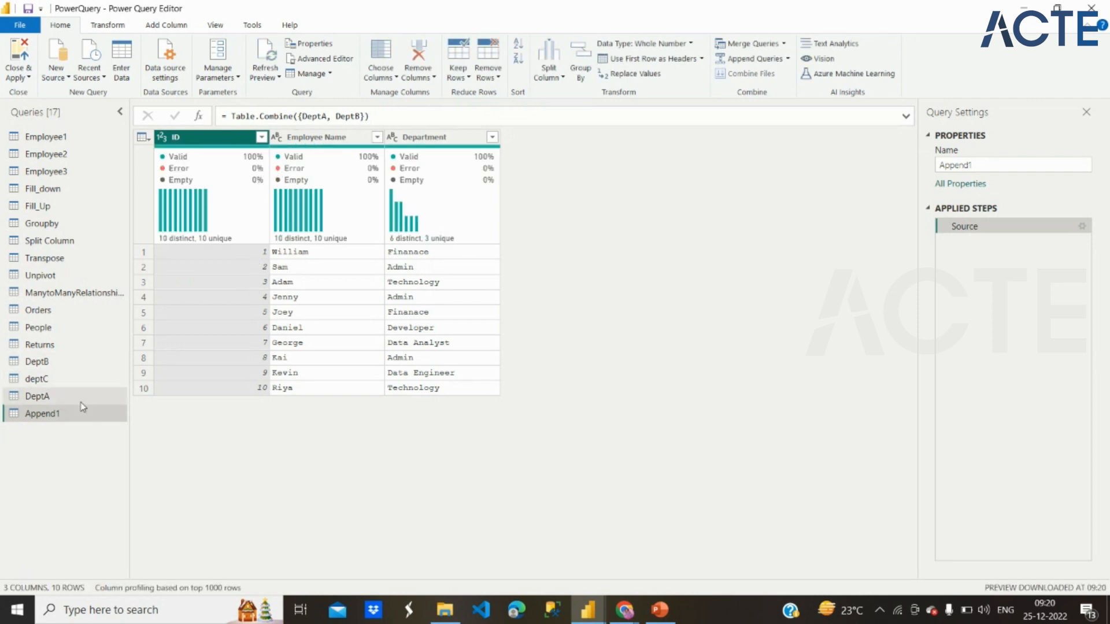
# Step: Move DeptA above DeptB in the query list, and compare the rows of both with the appended table
pyautogui.moveTo(78, 397)
pyautogui.mouseDown()
pyautogui.moveTo(78, 370)
pyautogui.moveTo(60, 387)
pyautogui.mouseUp()
pyautogui.click(57, 365)
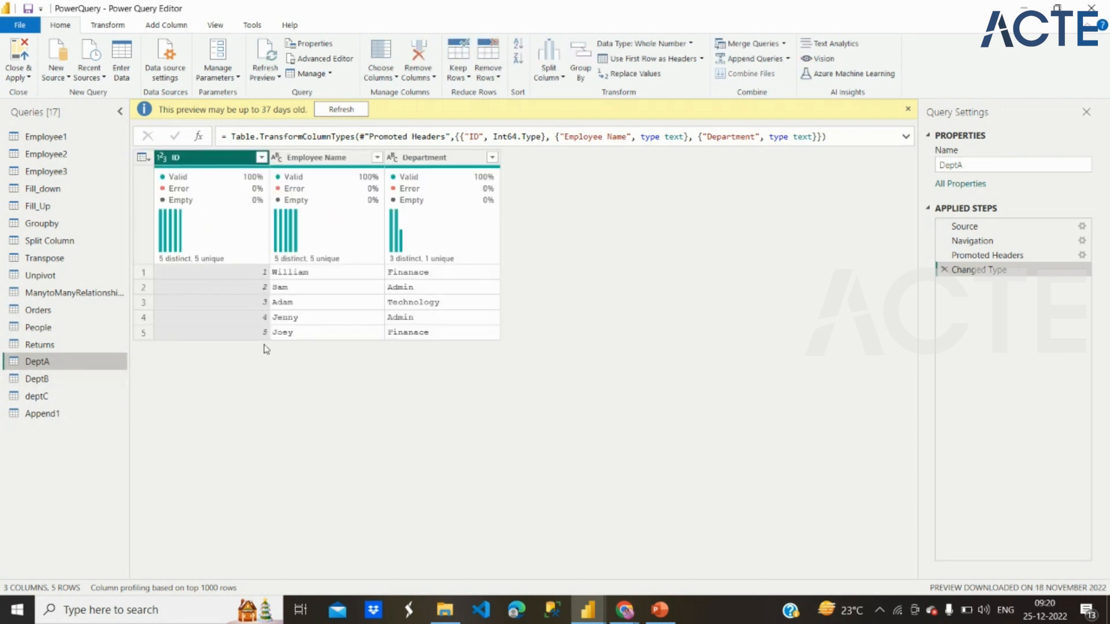
pyautogui.click(89, 378)
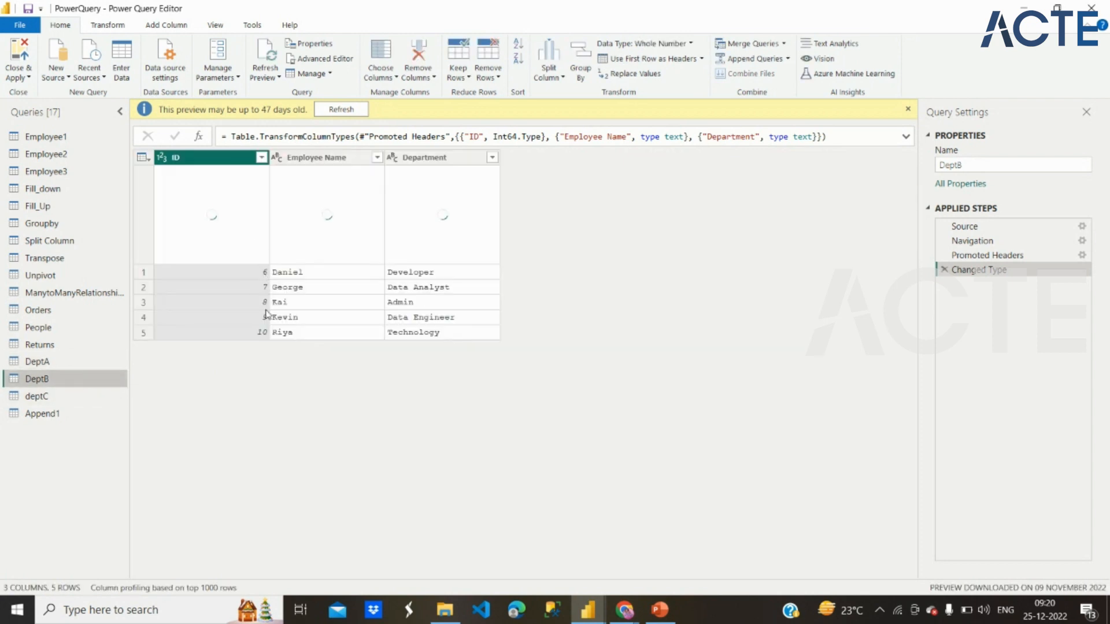
pyautogui.click(92, 413)
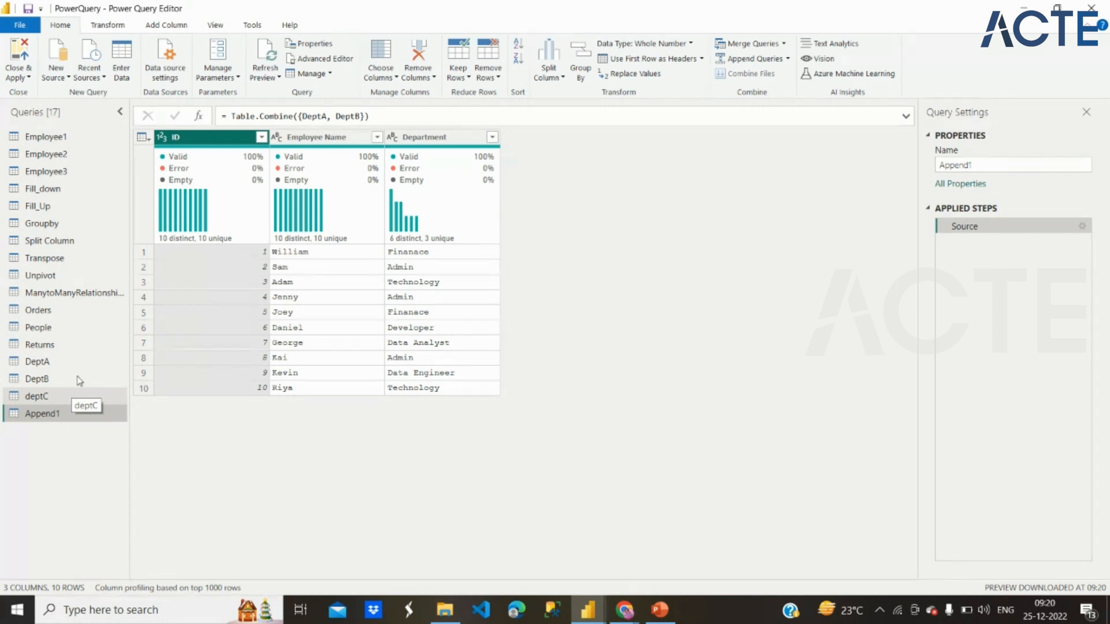
# Step: Start merging queries as new, choosing DeptB as the first table and deptC as the second
pyautogui.click(786, 42)
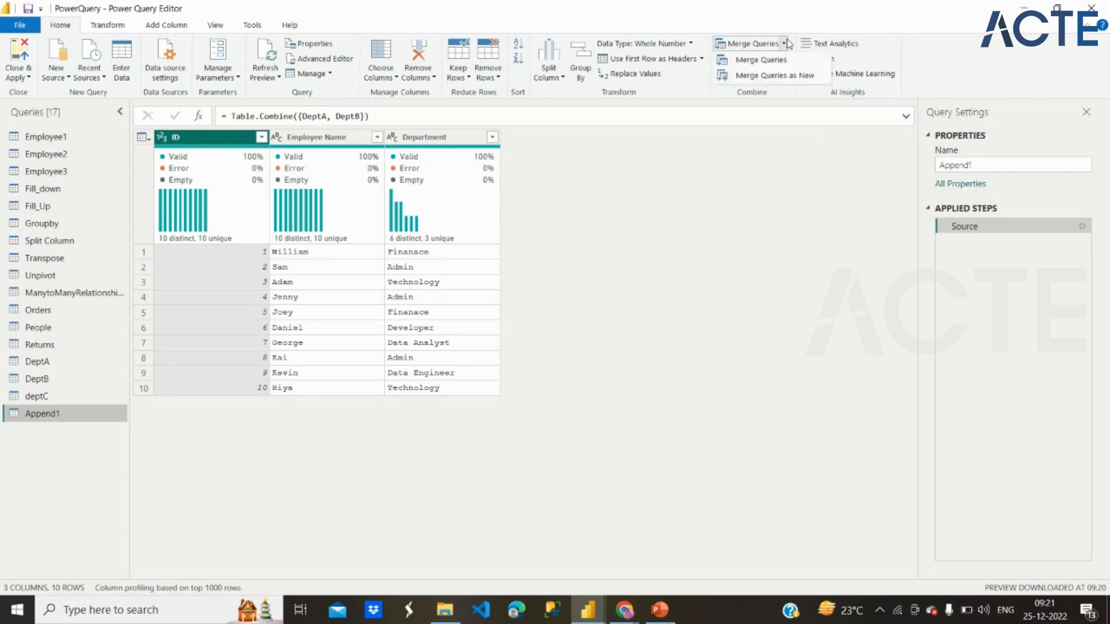
pyautogui.click(759, 80)
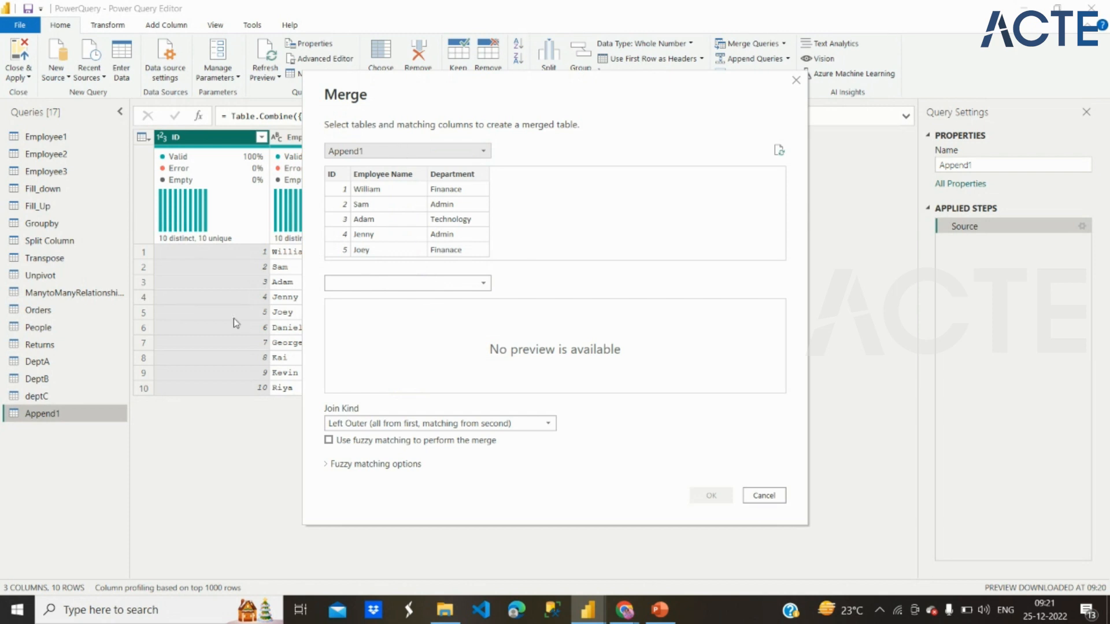
pyautogui.click(394, 151)
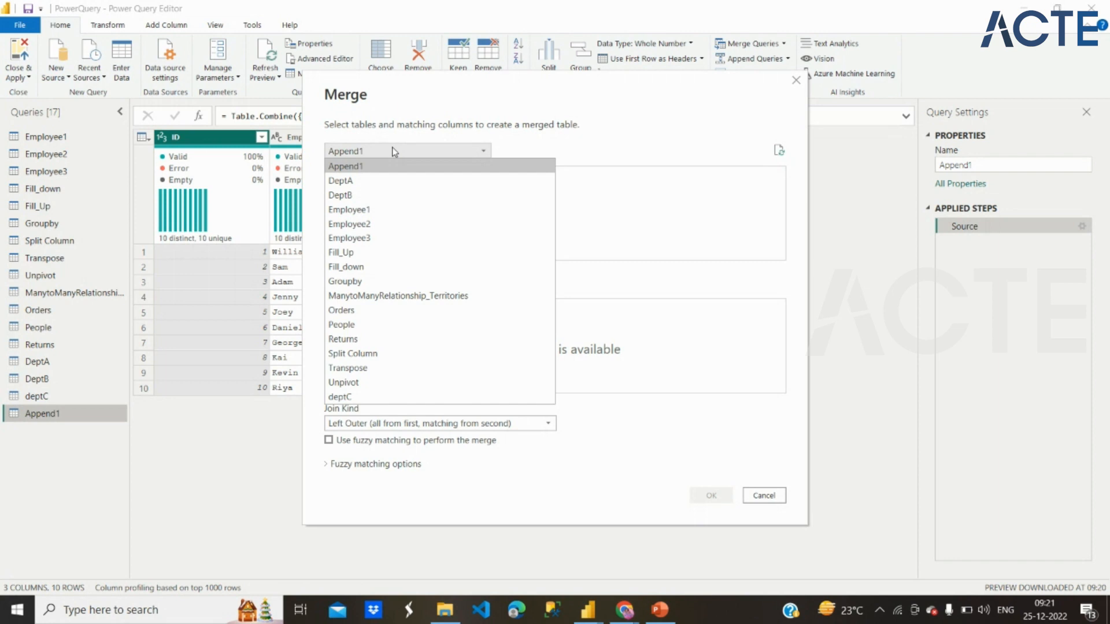
pyautogui.click(379, 195)
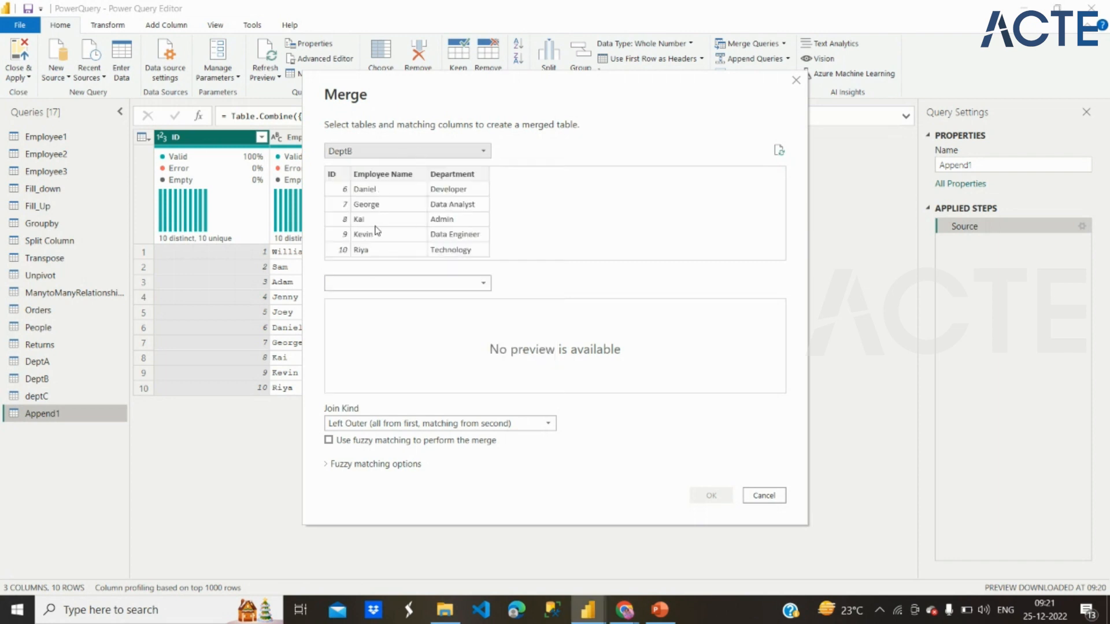
pyautogui.click(393, 284)
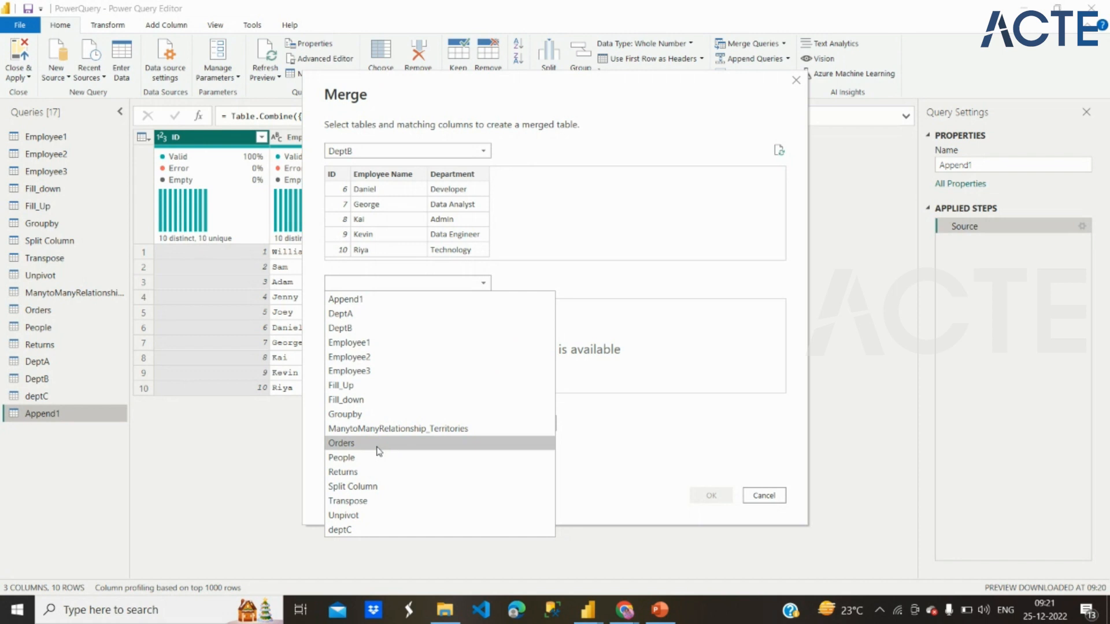
pyautogui.click(382, 531)
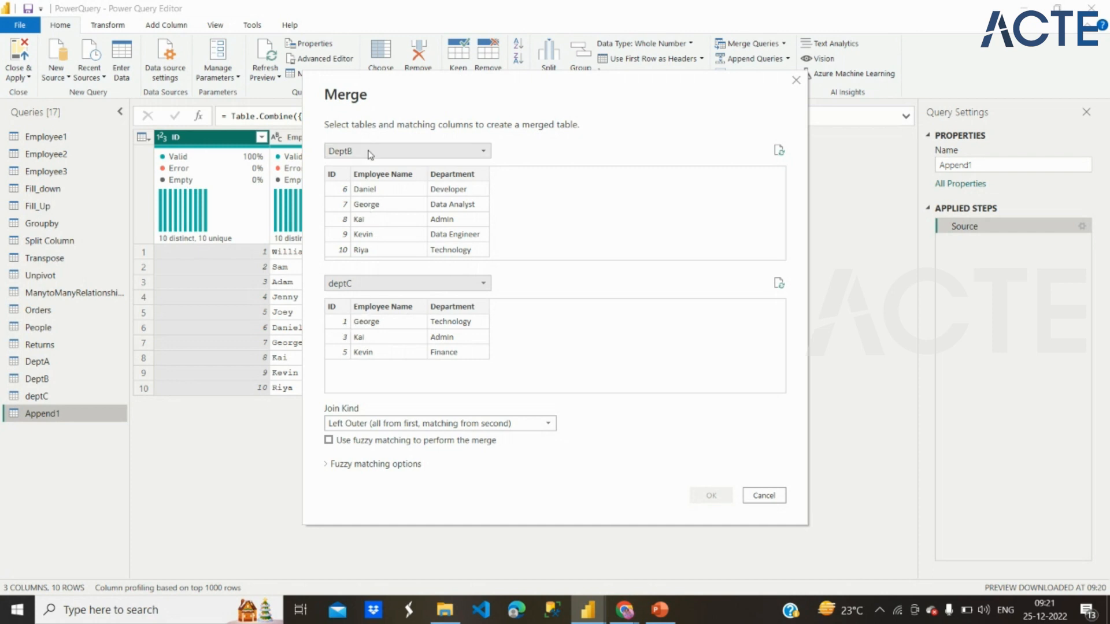
# Step: Match DeptB and deptC on their ID columns and create the merged query with the Inner (only matching rows) join
pyautogui.click(371, 174)
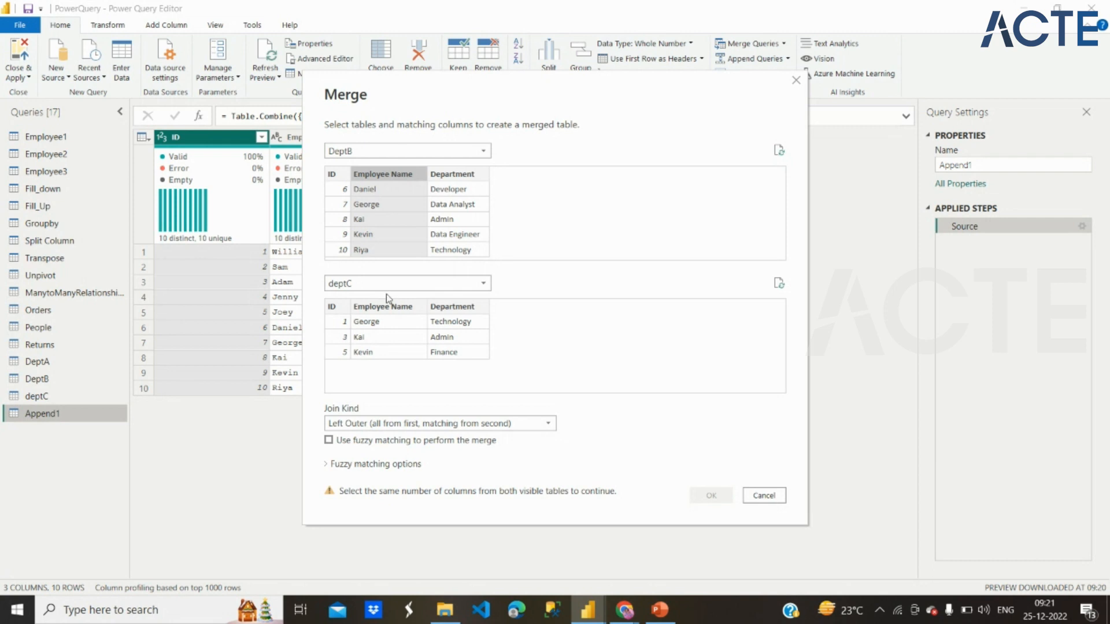
pyautogui.click(337, 175)
pyautogui.click(335, 310)
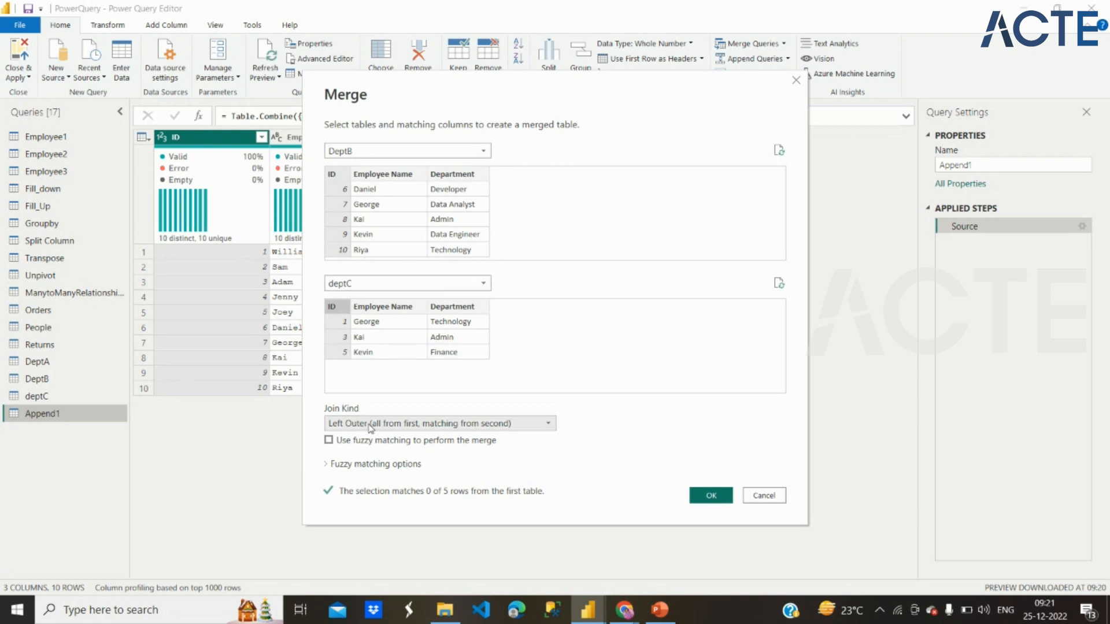
pyautogui.click(547, 424)
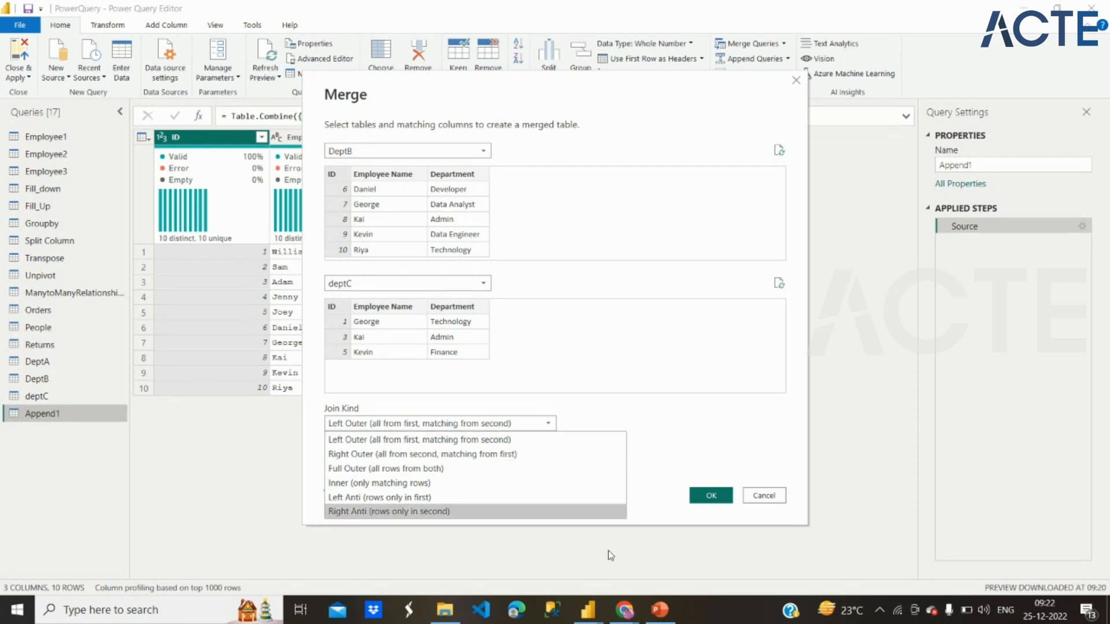
pyautogui.click(629, 611)
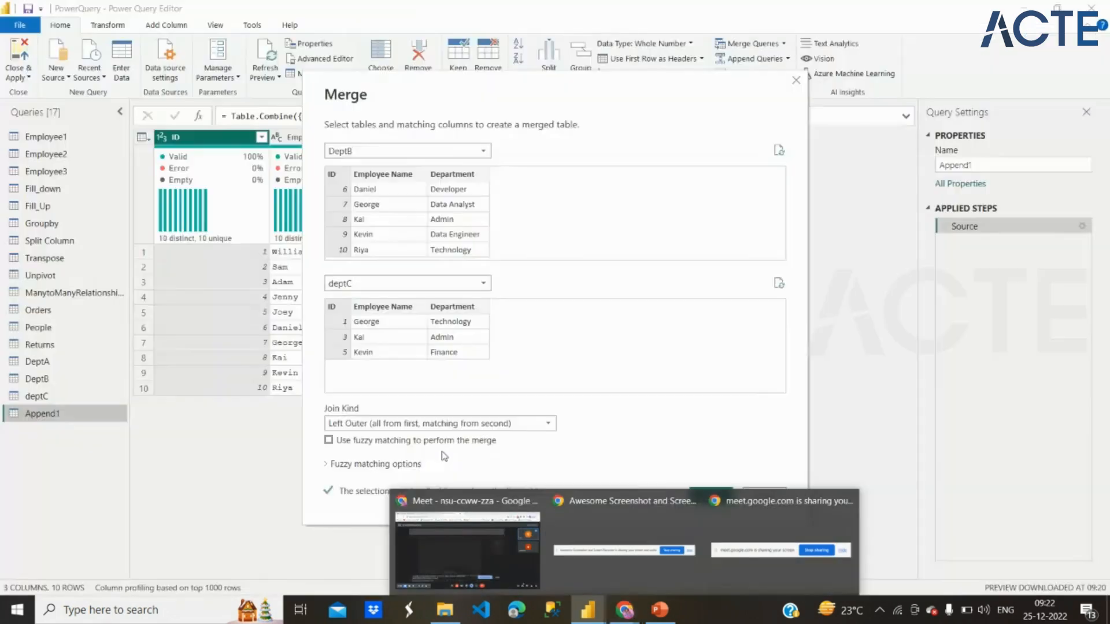
pyautogui.click(460, 423)
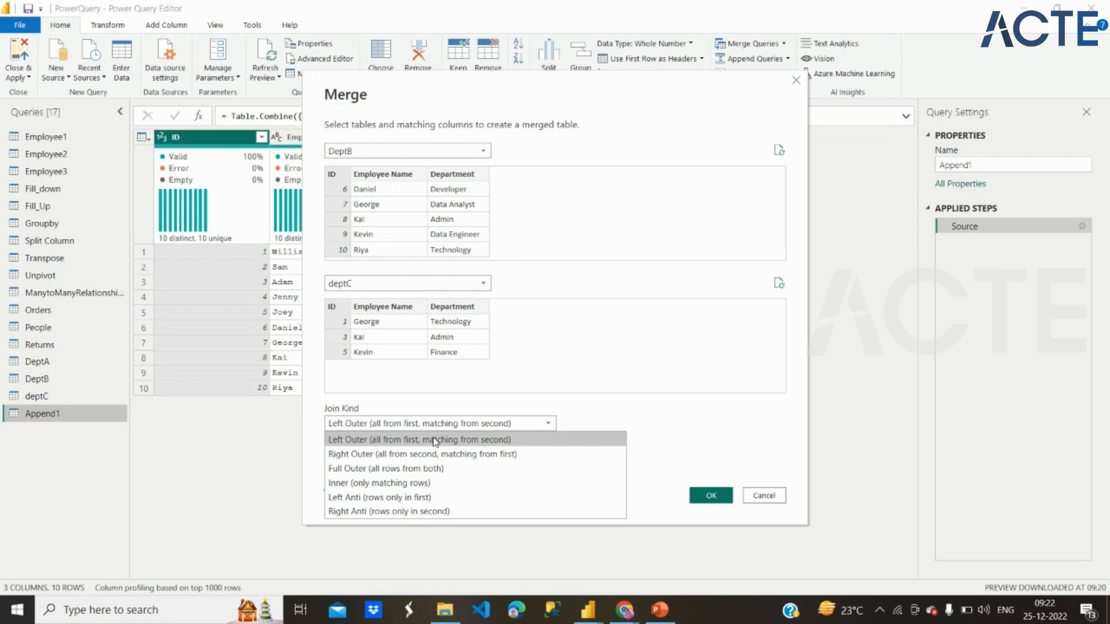
pyautogui.click(394, 483)
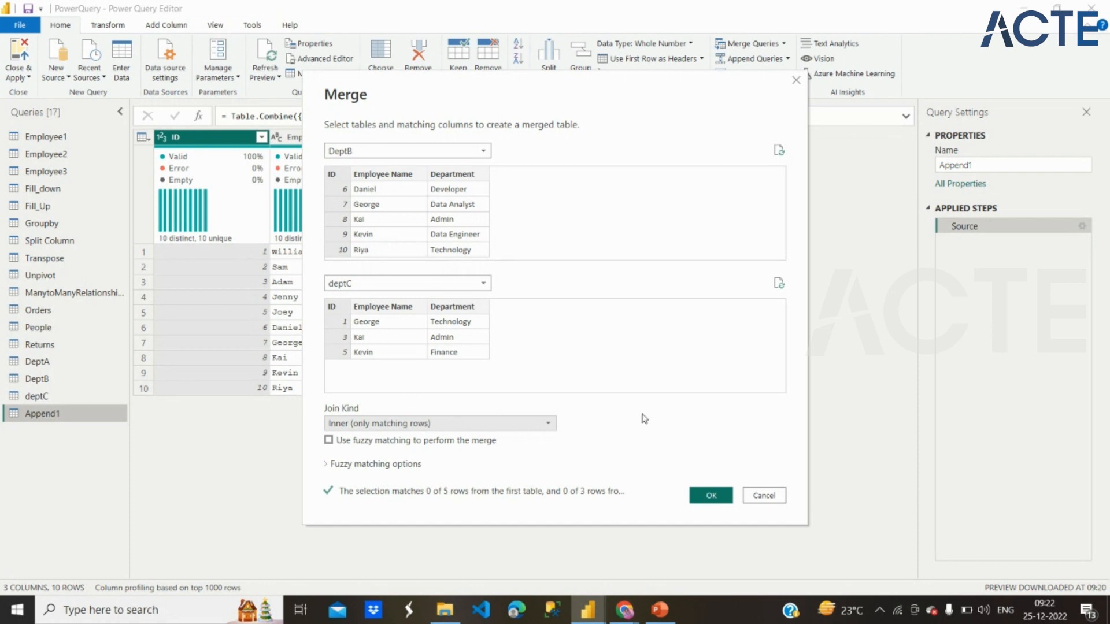
pyautogui.click(710, 496)
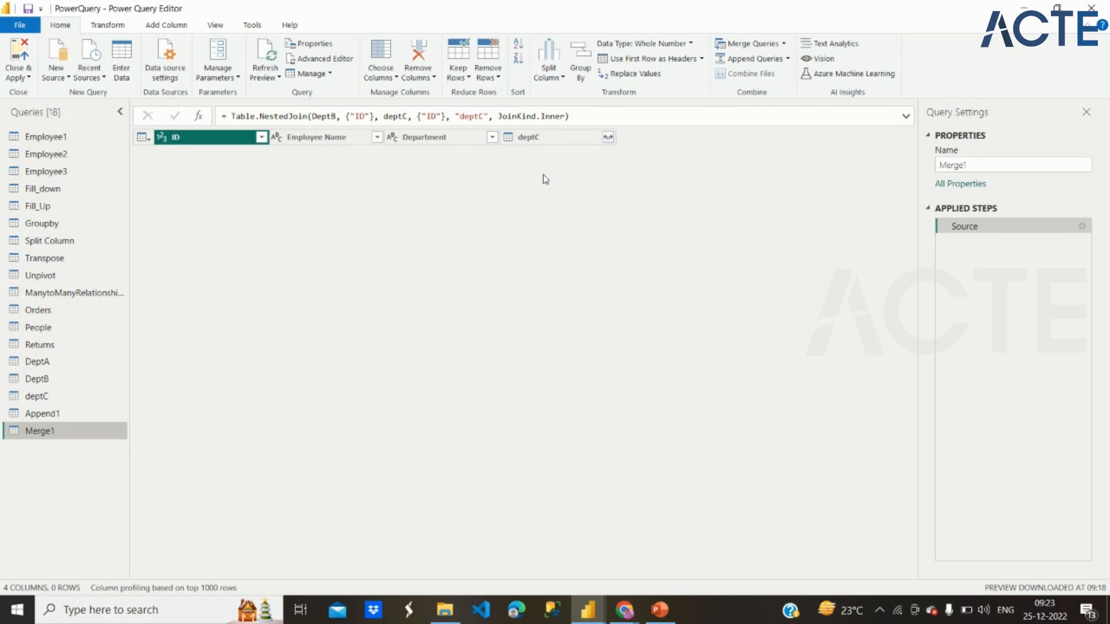
# Step: Try expanding deptC's ID, Employee Name and Department columns with the original name as prefix, and check the deptC source query
pyautogui.click(608, 137)
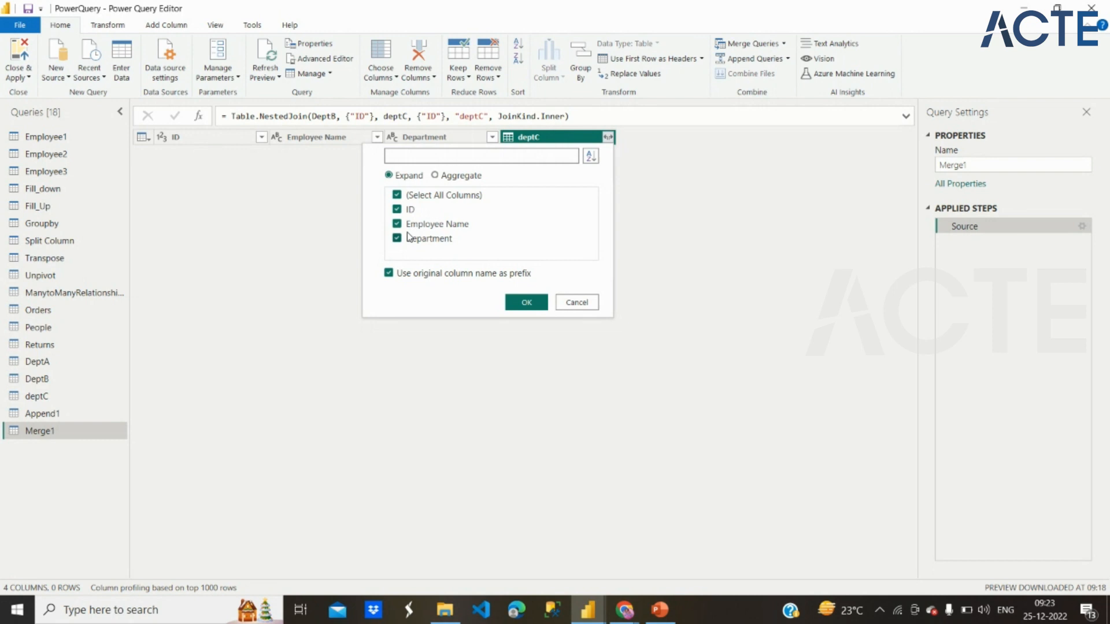
pyautogui.click(525, 307)
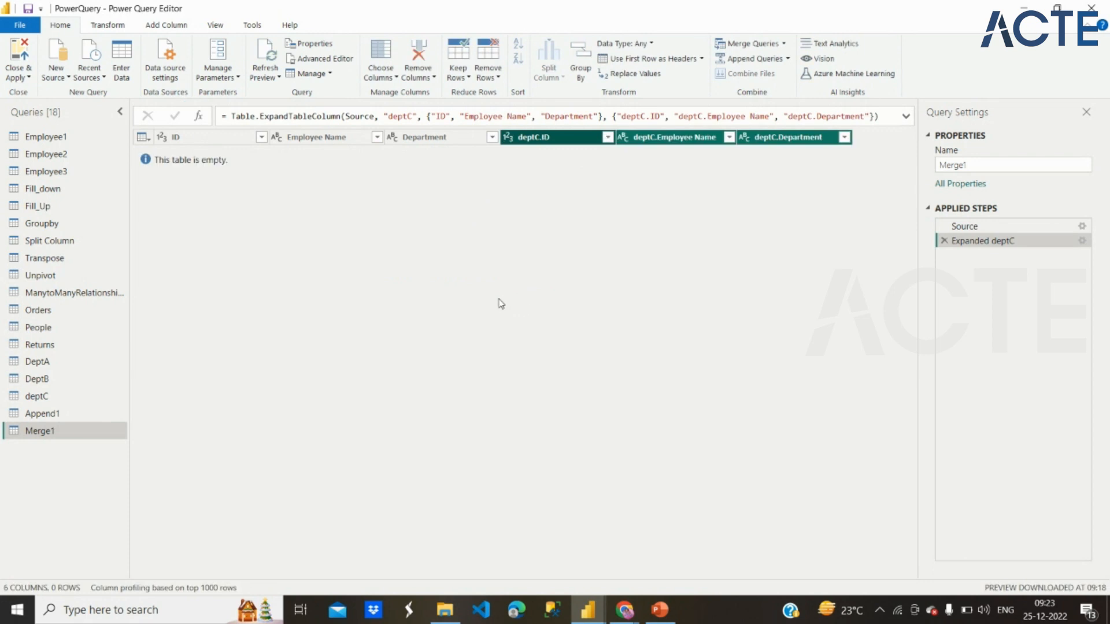
pyautogui.click(56, 398)
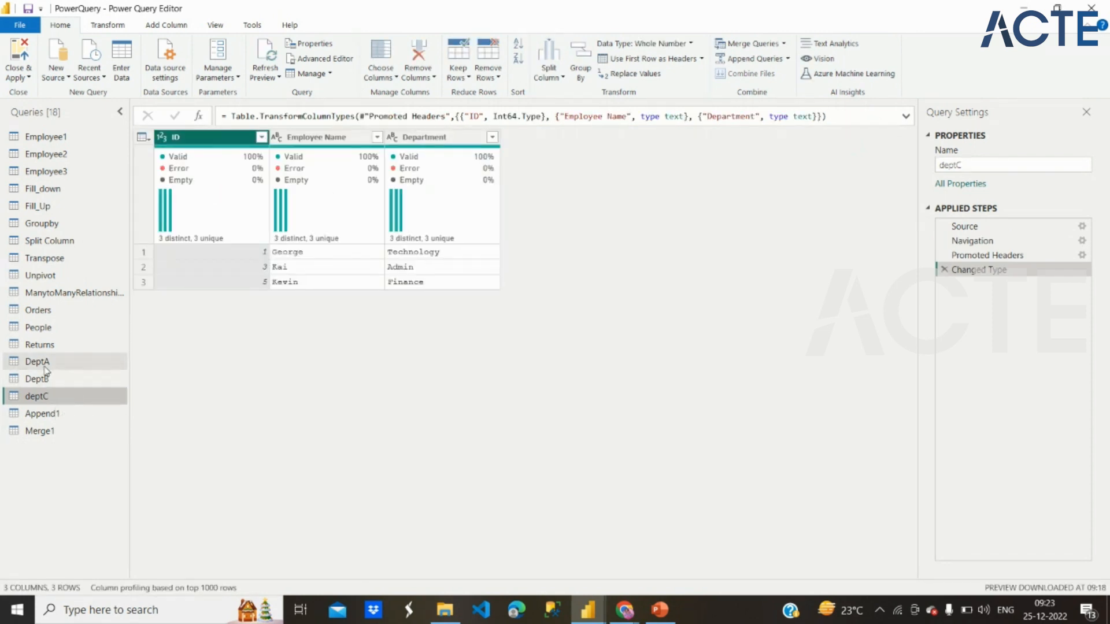
pyautogui.click(44, 429)
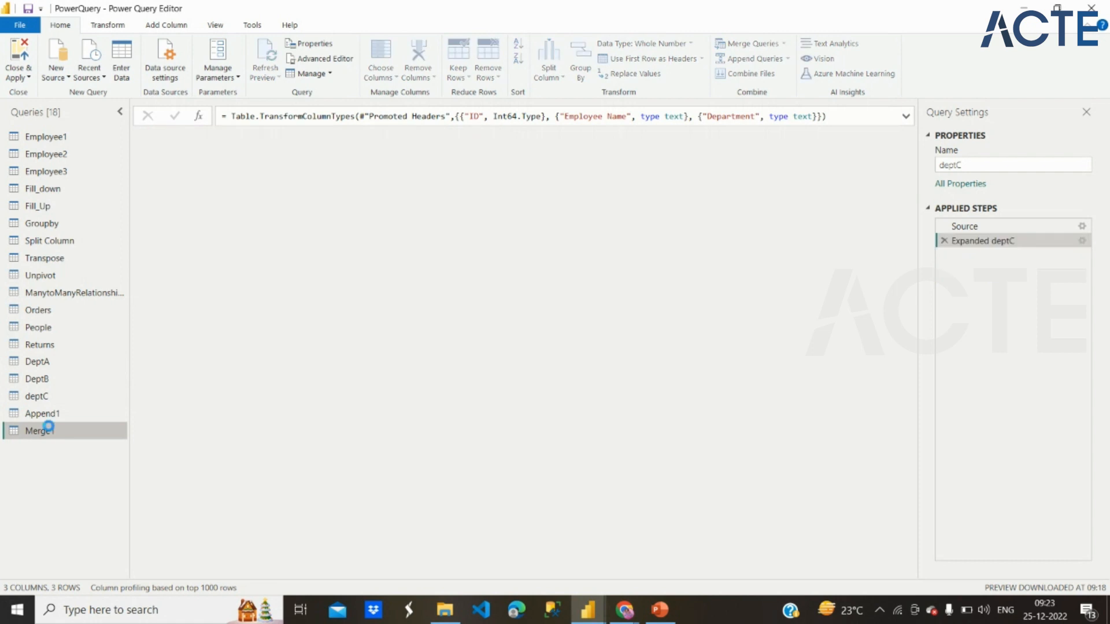
# Step: Review the settings of the Expanded deptC step in the merged query, and delete that step
pyautogui.click(1081, 241)
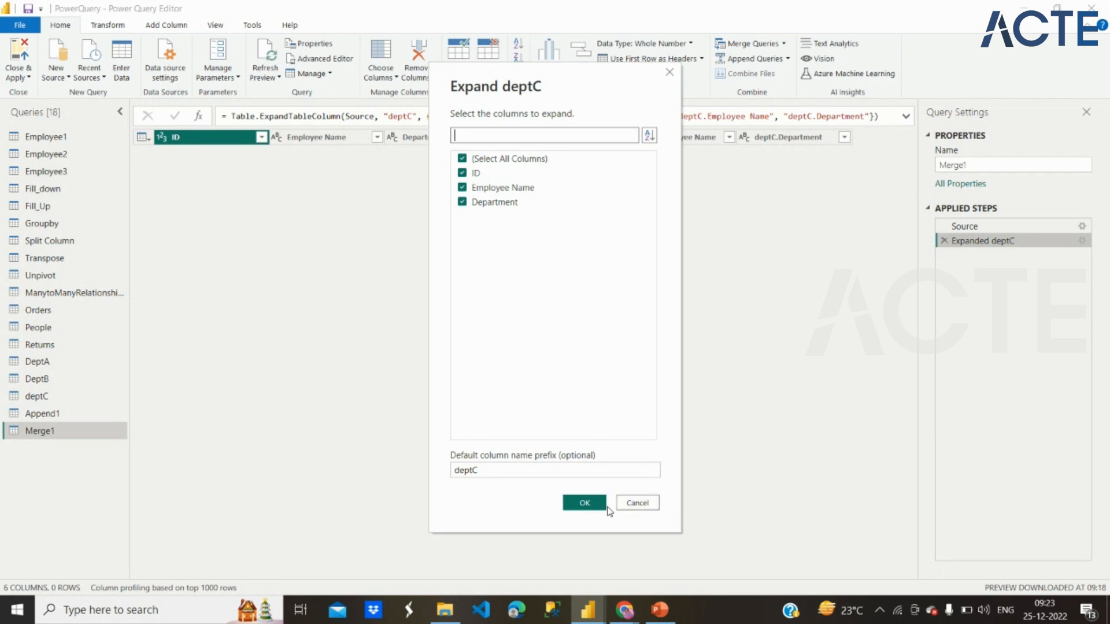
pyautogui.click(584, 503)
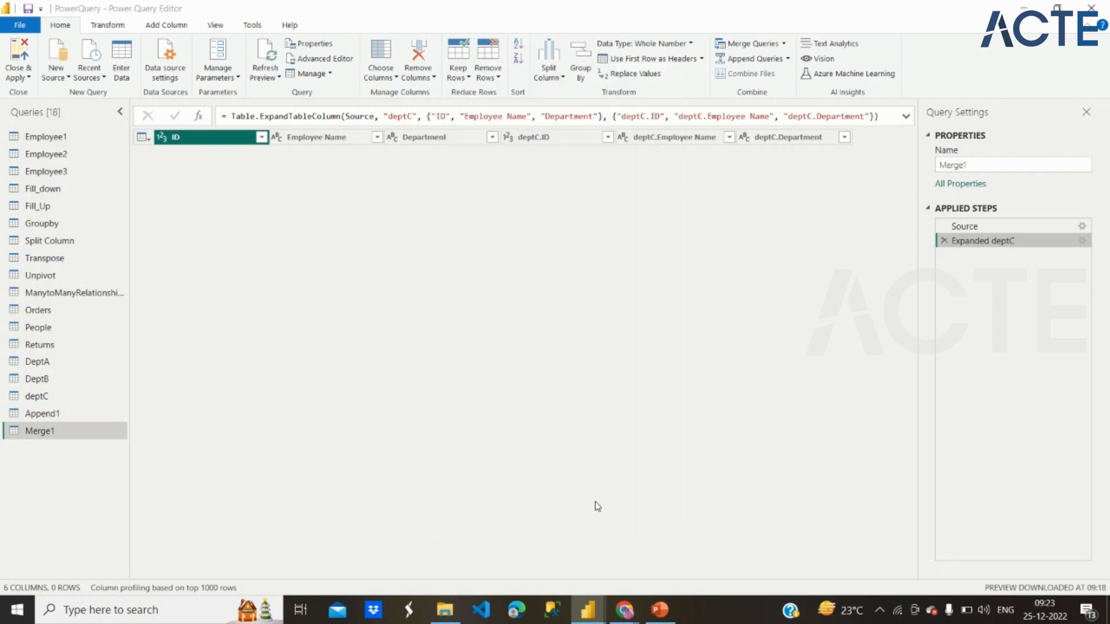
pyautogui.click(944, 241)
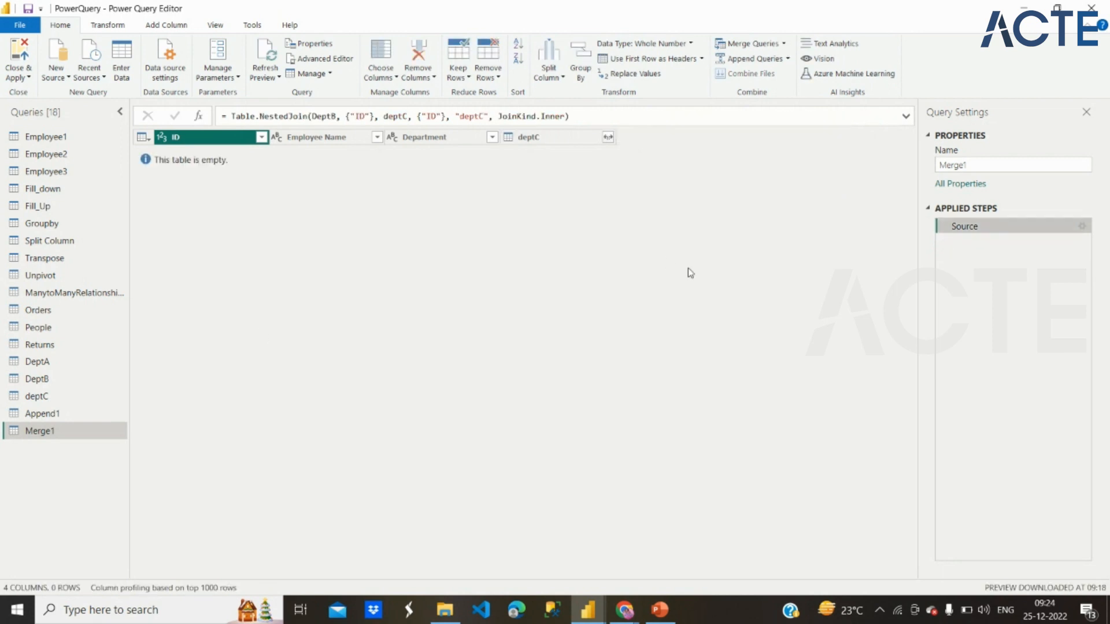
# Step: Delete the Merge1 query from the query list
pyautogui.rightClick(36, 435)
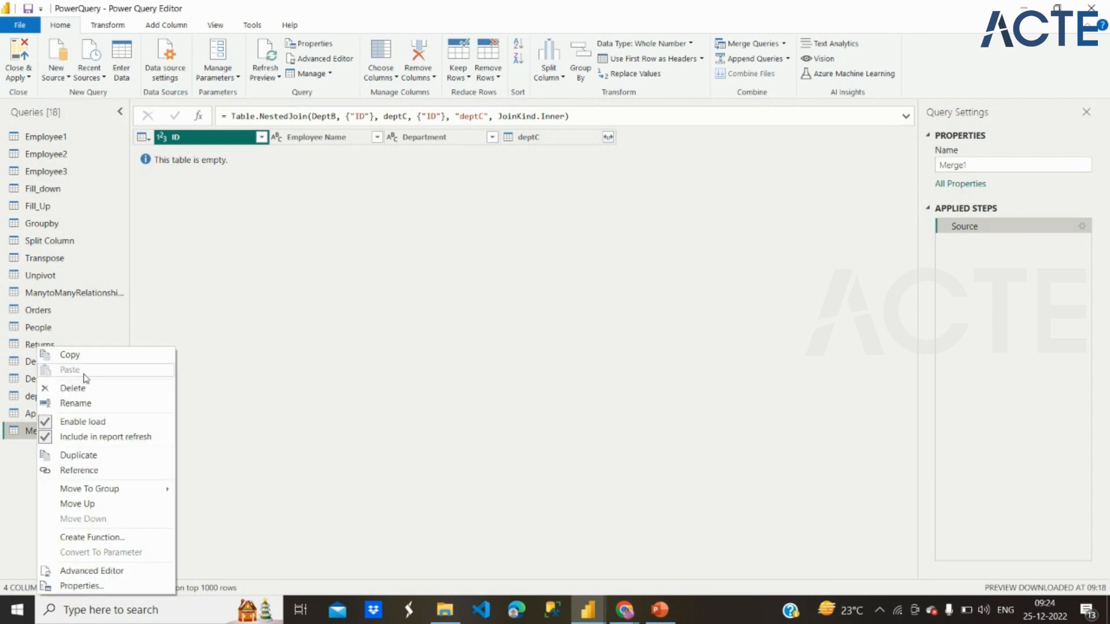
pyautogui.click(72, 387)
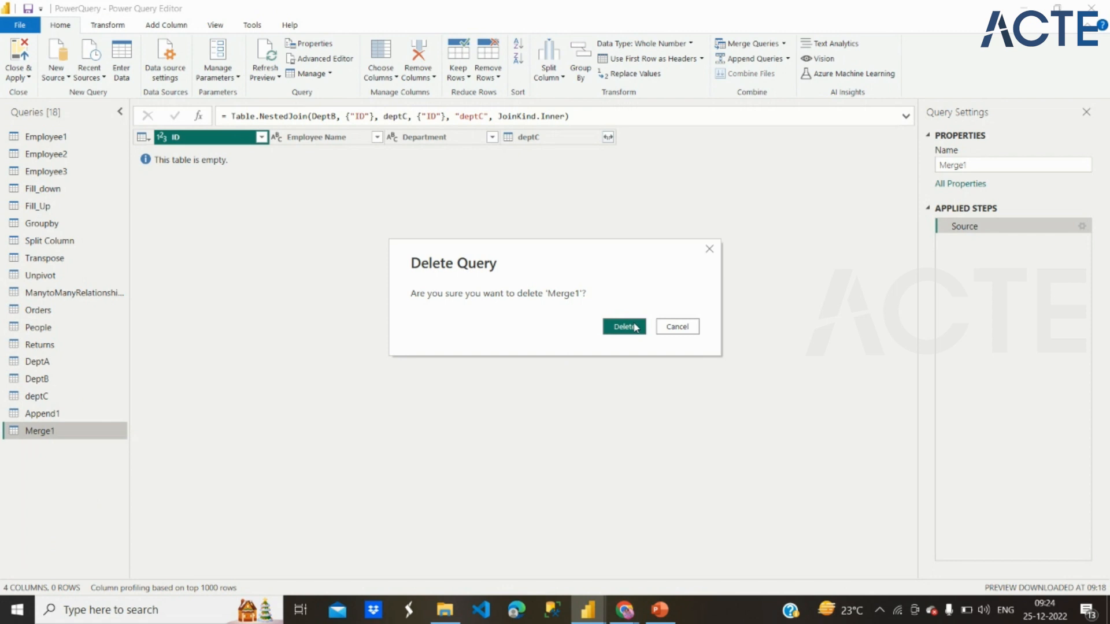
pyautogui.click(633, 324)
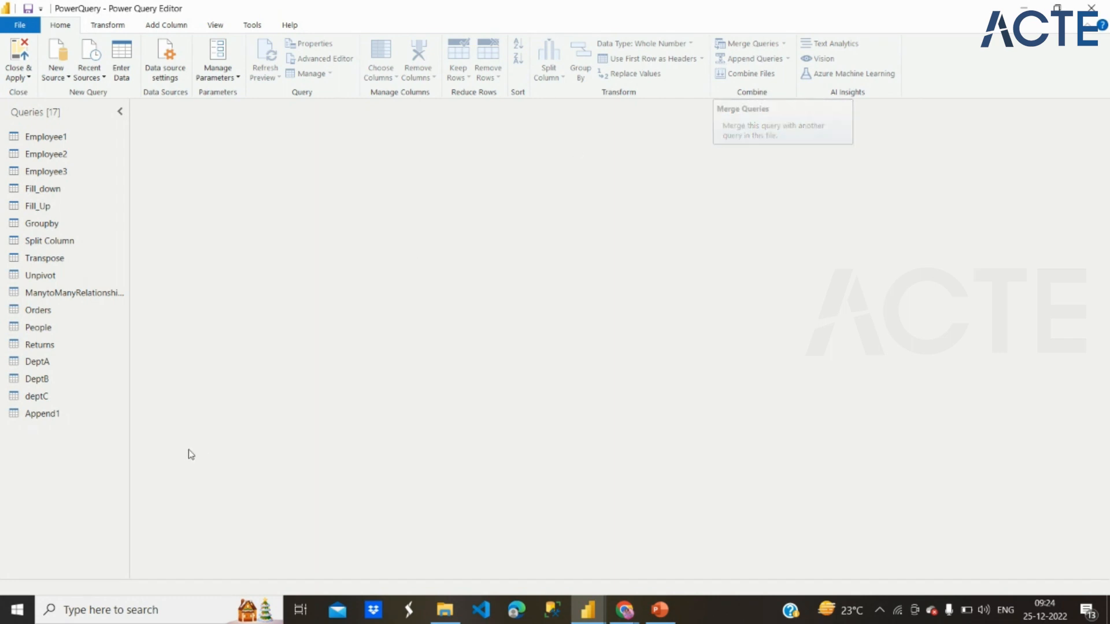
# Step: Start merging queries as new, with DeptA as the first table and deptC as the second
pyautogui.click(50, 380)
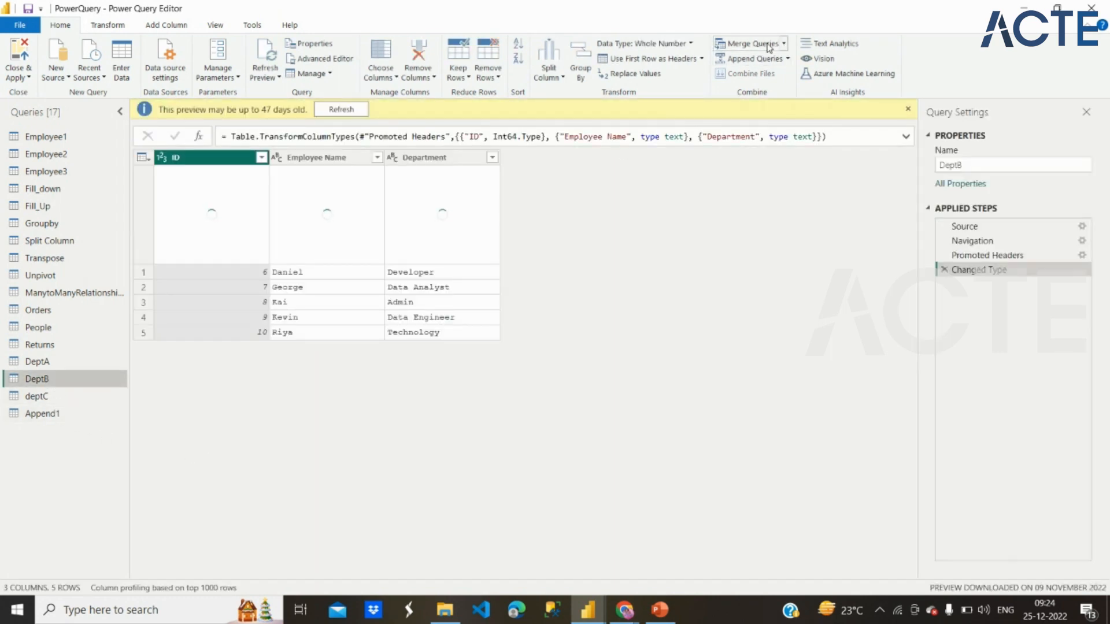
pyautogui.click(783, 44)
pyautogui.click(781, 76)
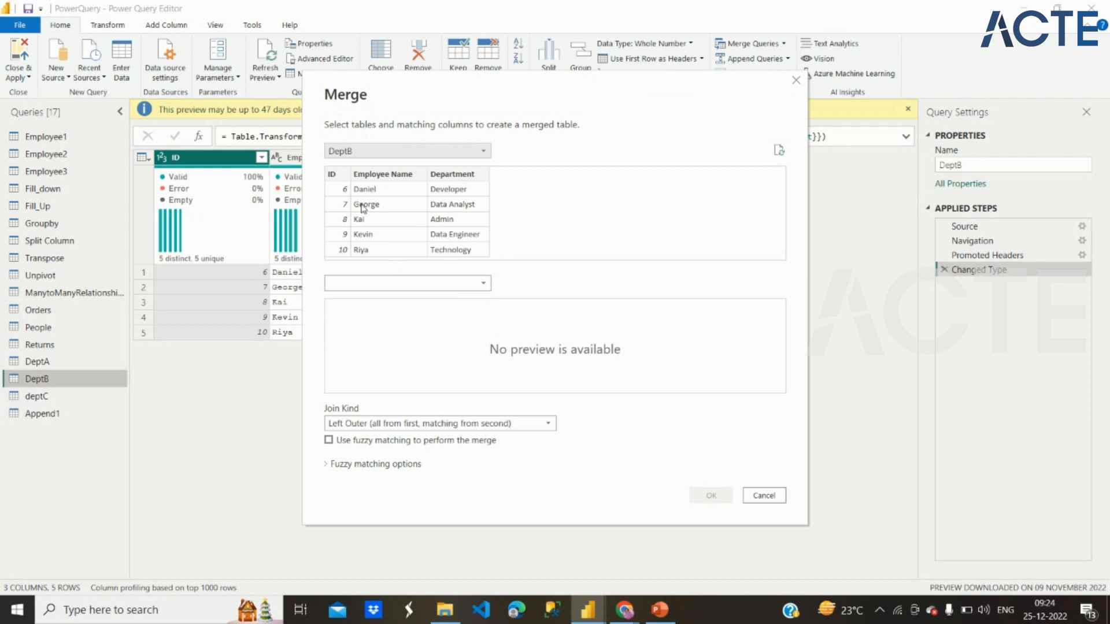
pyautogui.click(375, 287)
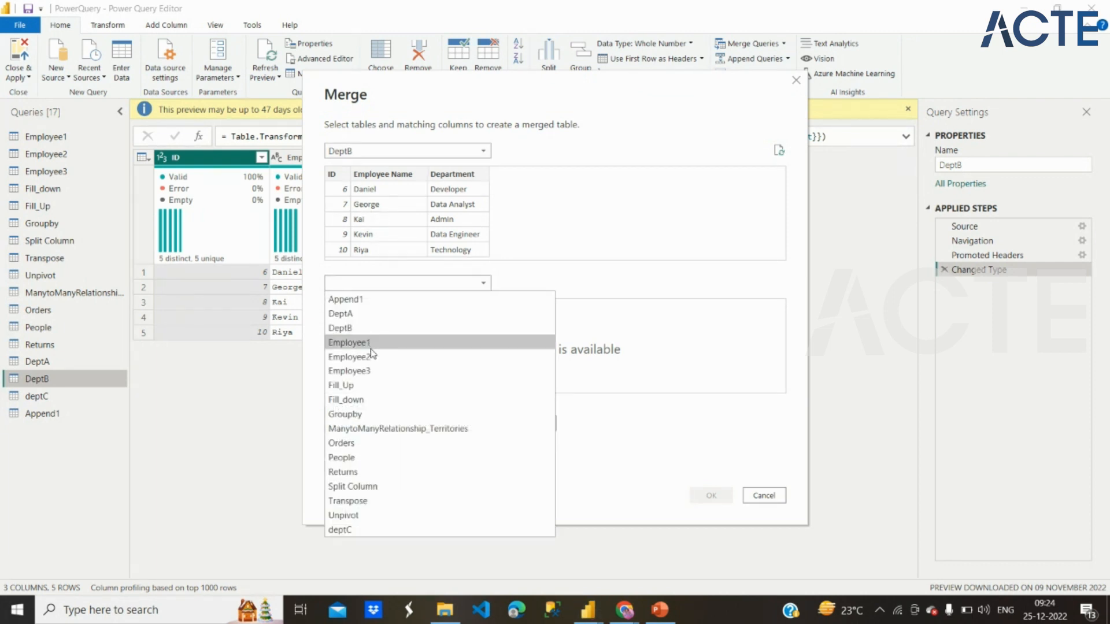
pyautogui.click(366, 530)
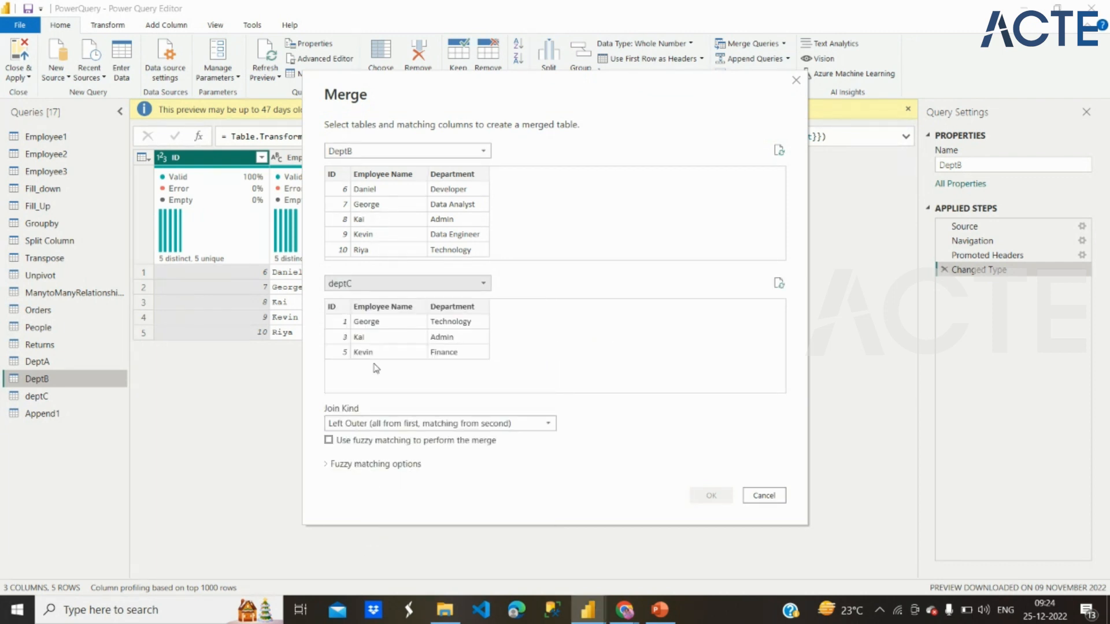
pyautogui.click(366, 150)
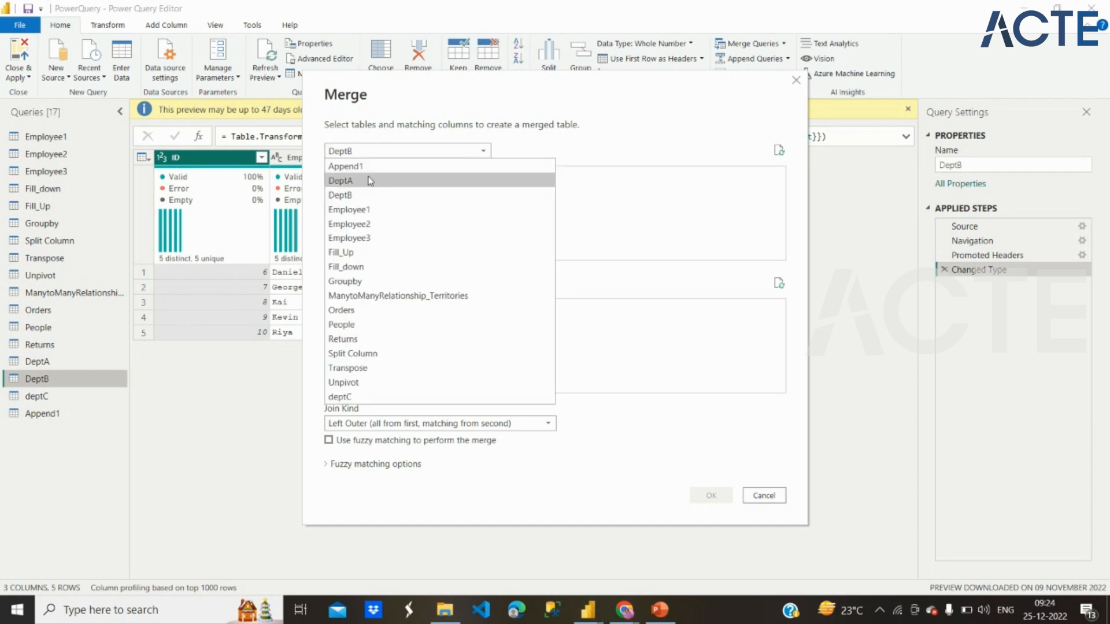
pyautogui.click(370, 181)
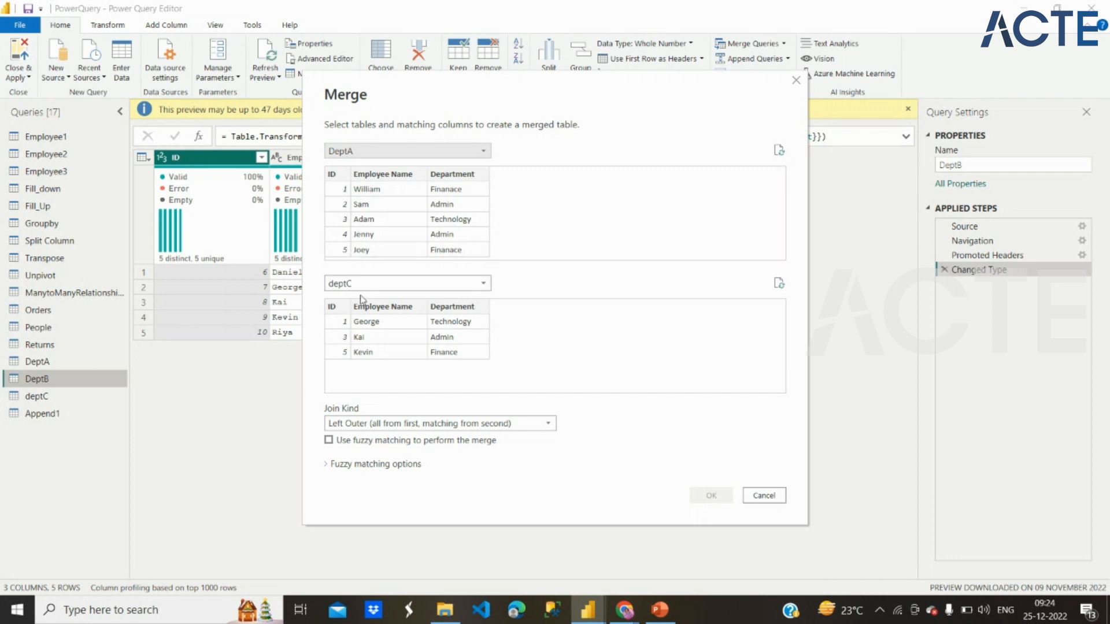
# Step: Match DeptA and deptC on their ID columns and create the merged query with the Inner (only matching rows) join
pyautogui.click(358, 425)
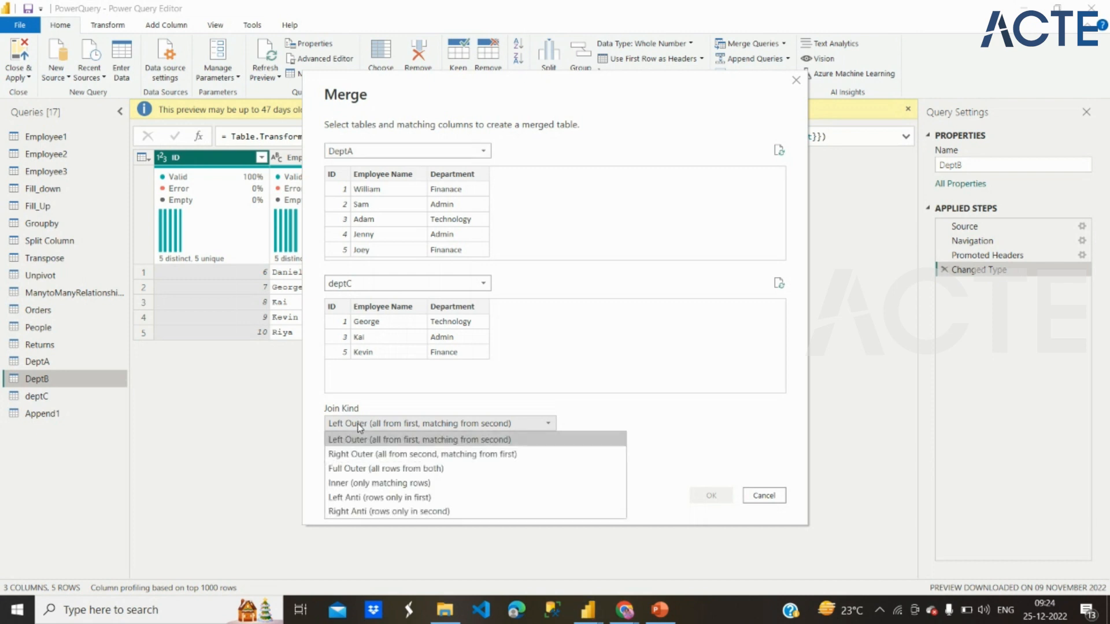
pyautogui.click(351, 486)
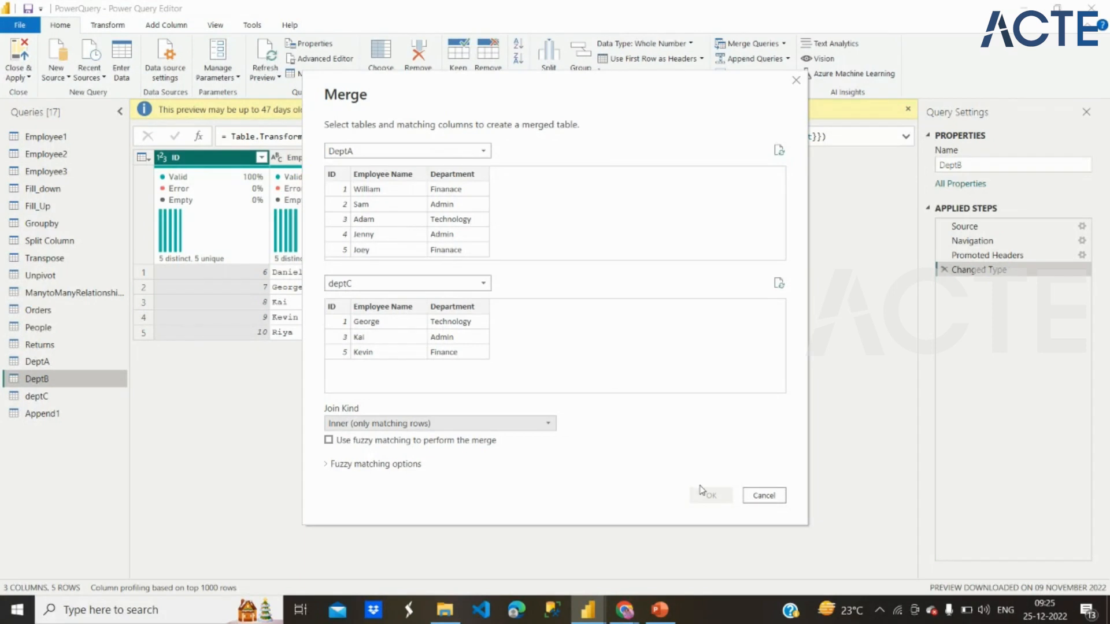
pyautogui.click(330, 174)
pyautogui.click(344, 308)
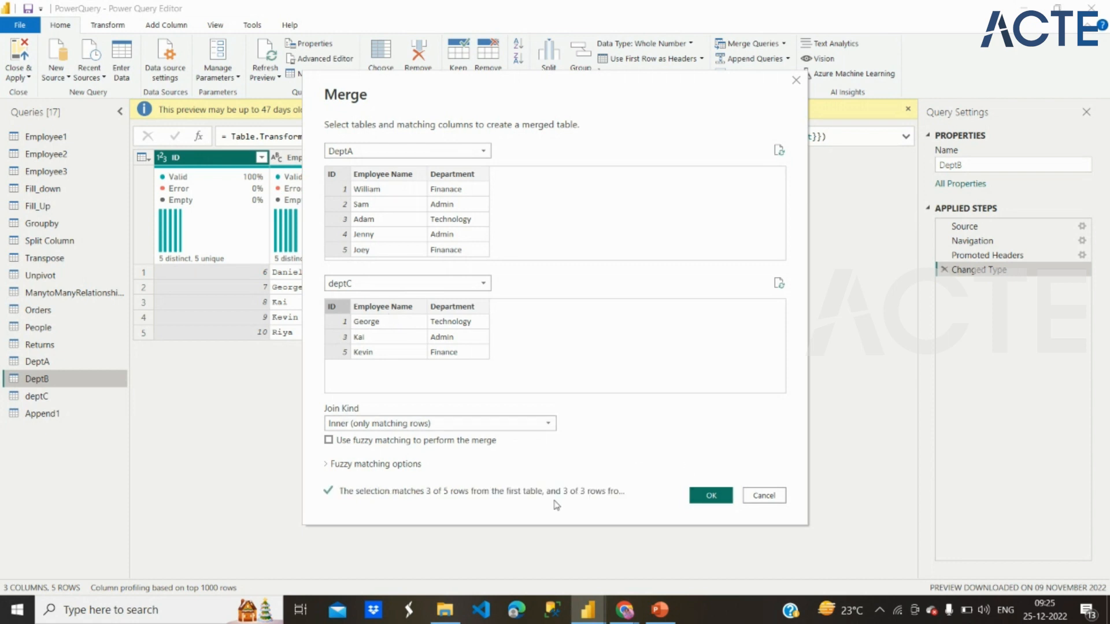
pyautogui.click(711, 495)
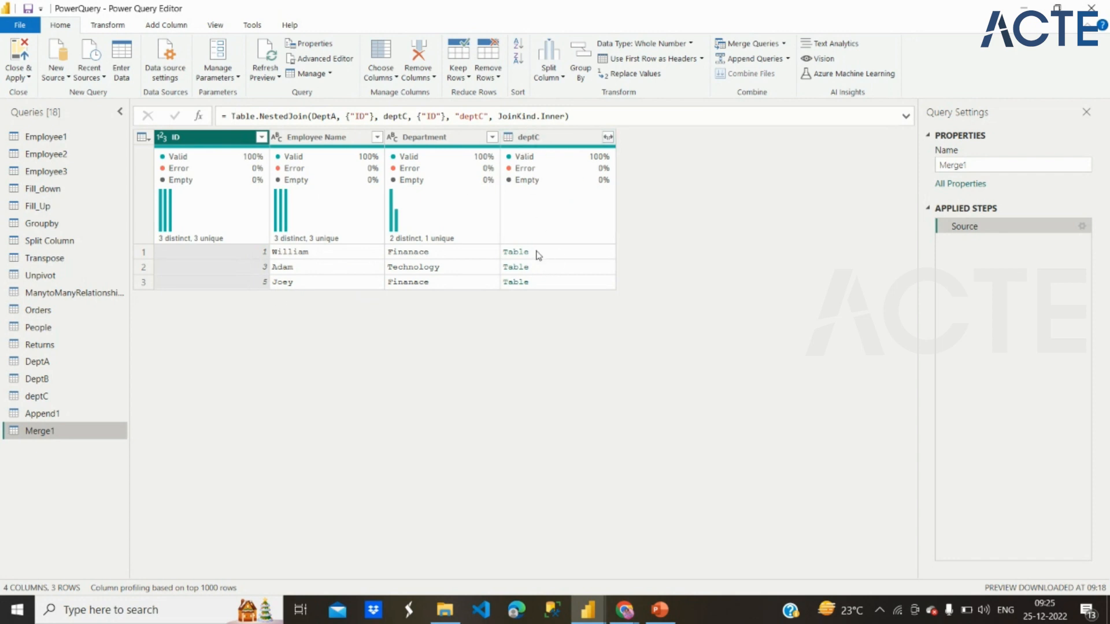
# Step: Expand the deptC column into ID, Employee Name and Department, keeping the original column name as prefix
pyautogui.click(609, 138)
pyautogui.click(523, 303)
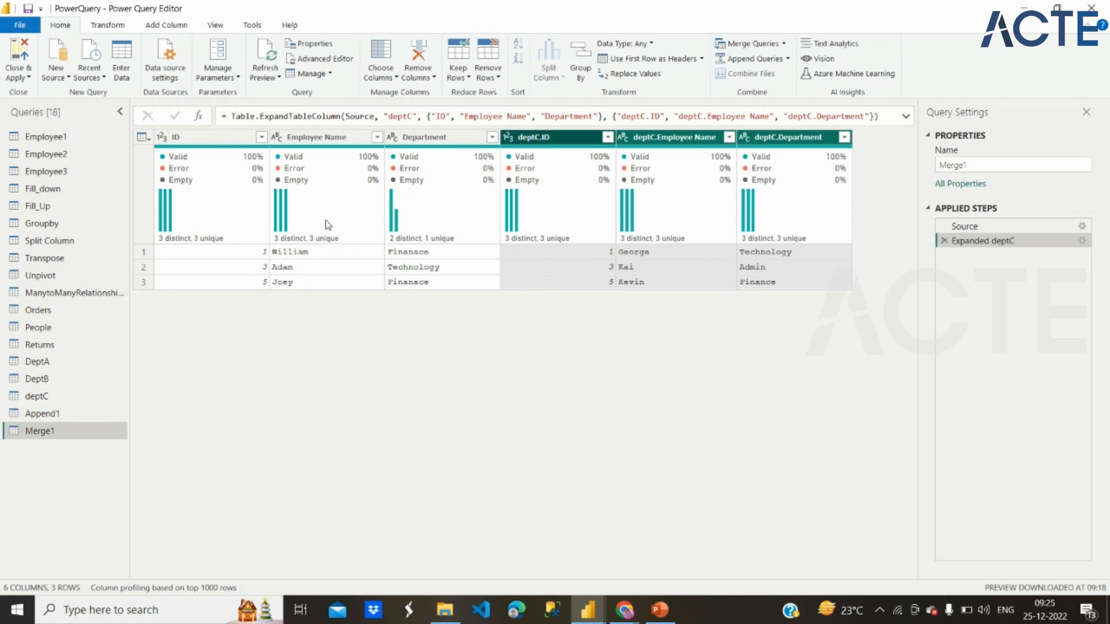
pyautogui.moveTo(327, 224)
pyautogui.moveTo(643, 221)
# Step: Remove the deptC.ID column from the merged query
pyautogui.click(574, 143)
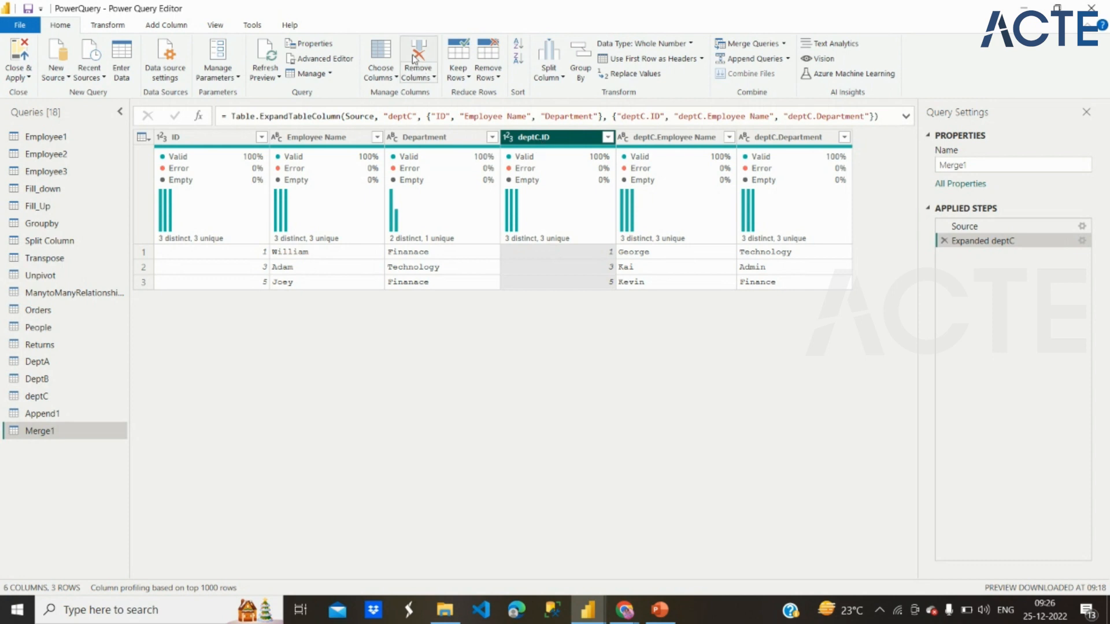
pyautogui.click(427, 78)
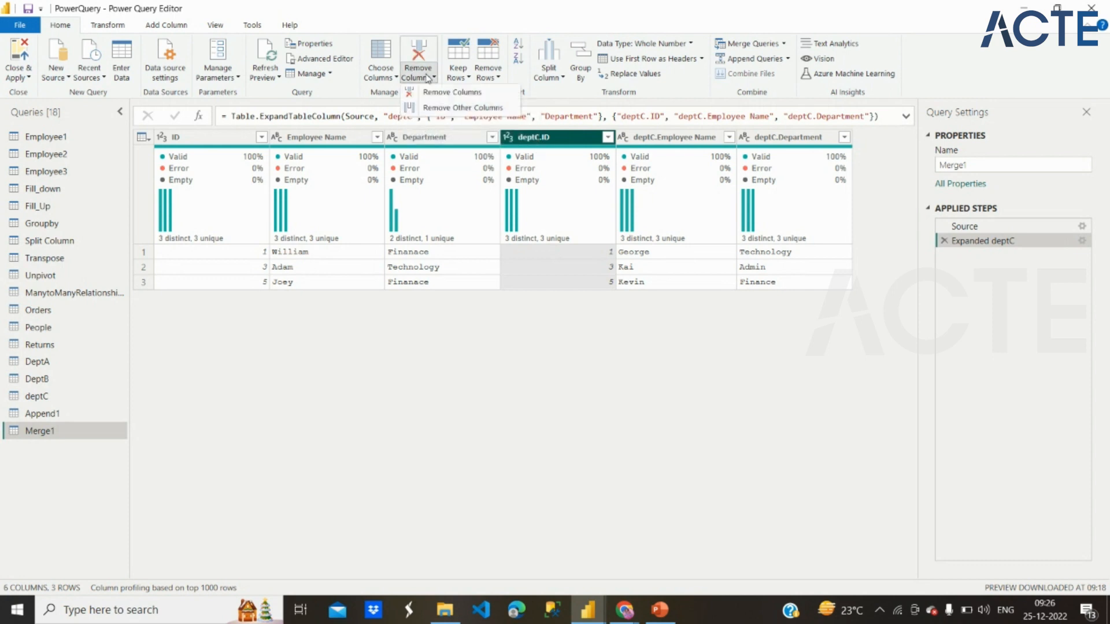
pyautogui.click(445, 92)
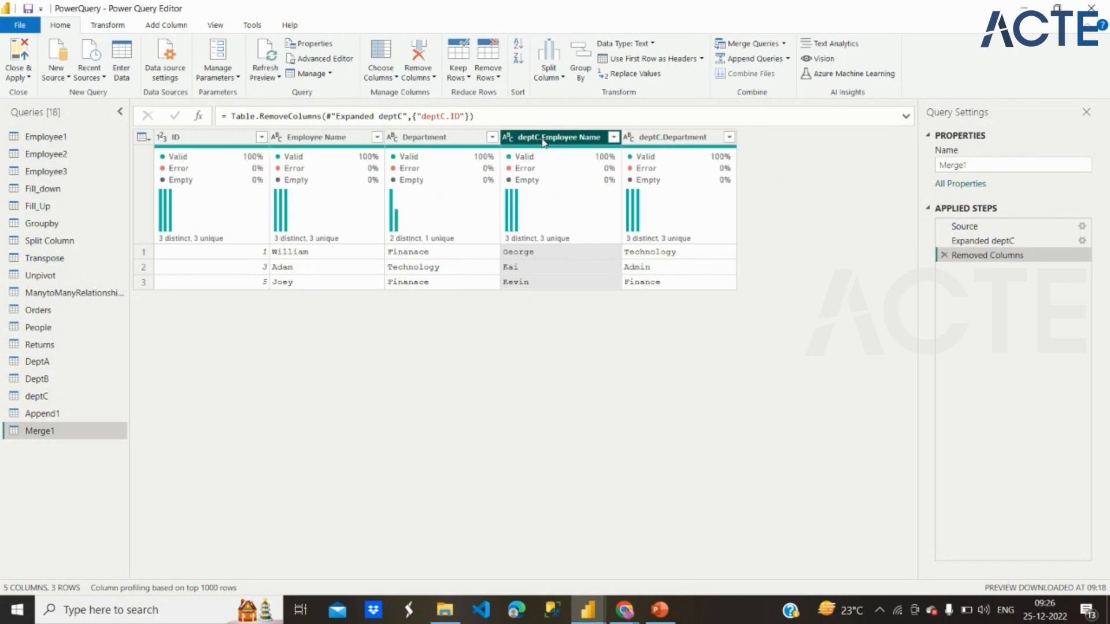
# Step: Rename the deptC.Employee Name column as Employee Name DEPTC
pyautogui.doubleClick(543, 139)
pyautogui.click(543, 139)
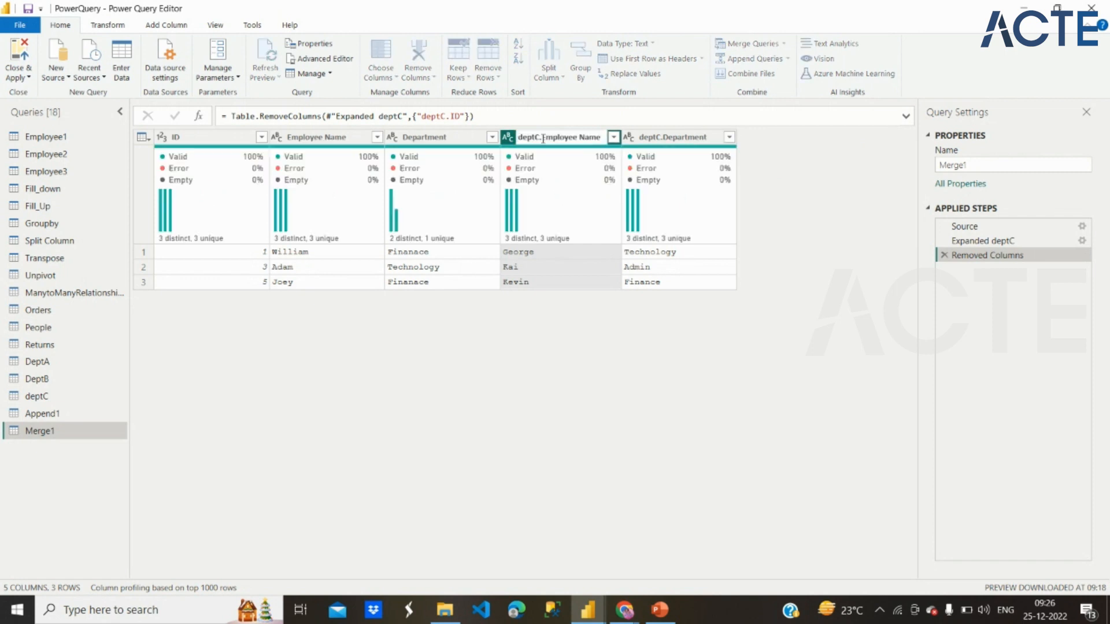
pyautogui.press('BackSpace')
pyautogui.write('.')
pyautogui.press('BackSpace')
pyautogui.press('BackSpace')
pyautogui.press('BackSpace')
pyautogui.press('BackSpace')
pyautogui.press('BackSpace')
pyautogui.press('BackSpace')
pyautogui.click(581, 133)
pyautogui.write('DEPTC')
pyautogui.press('Return')
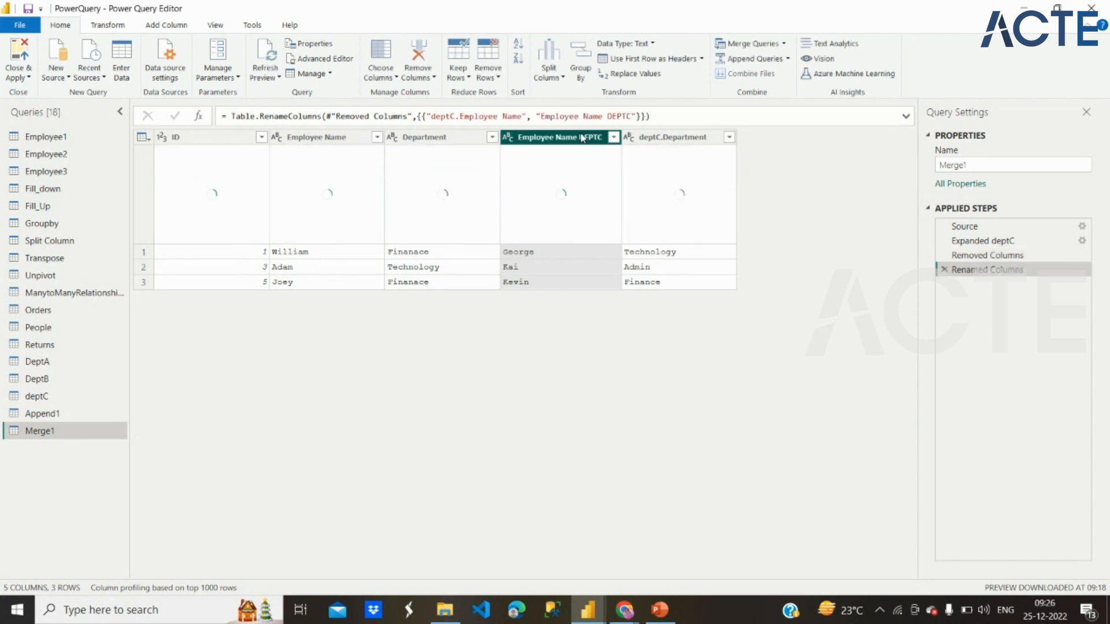
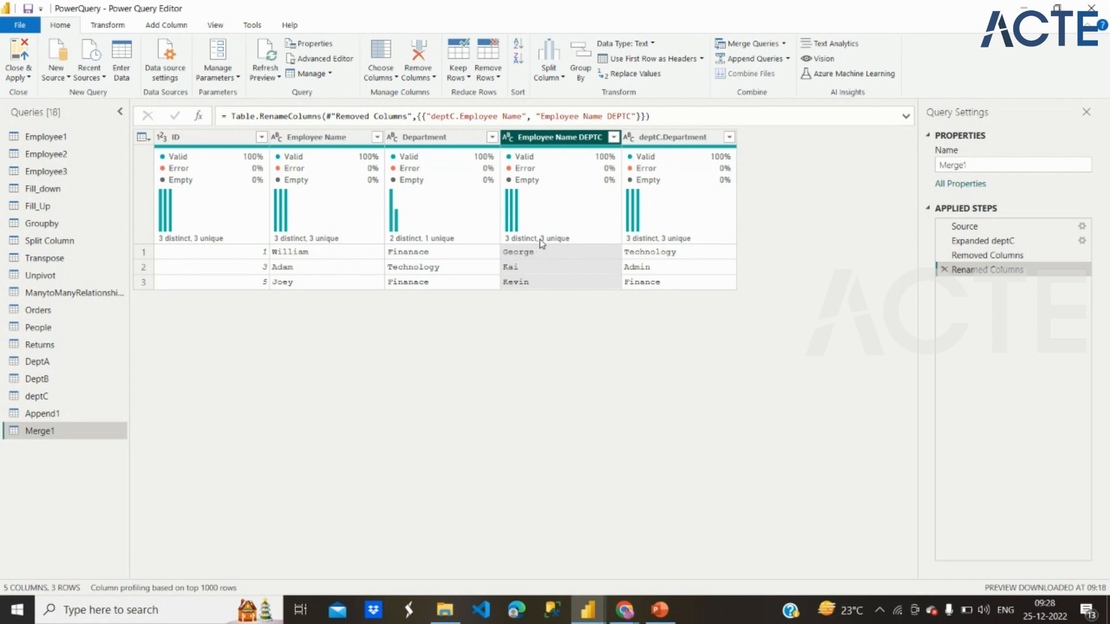
pyautogui.moveTo(541, 243)
pyautogui.moveTo(682, 247)
pyautogui.press('XF86MonBrightnessUp')
# Step: In the Fill_down query, fill the empty Country cells downward
pyautogui.click(76, 199)
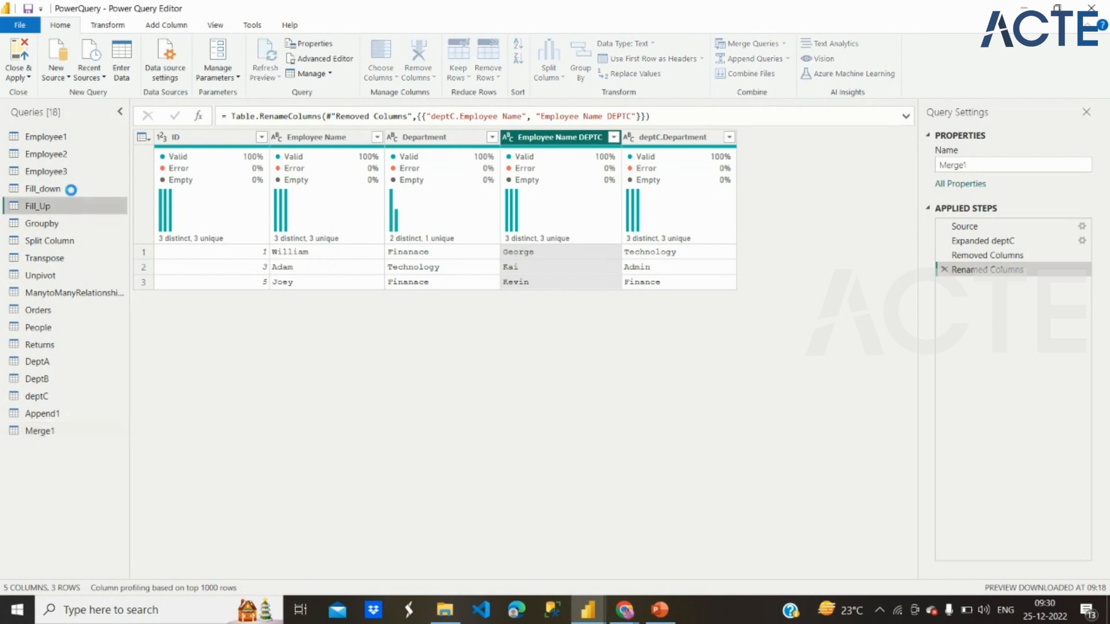
pyautogui.click(70, 189)
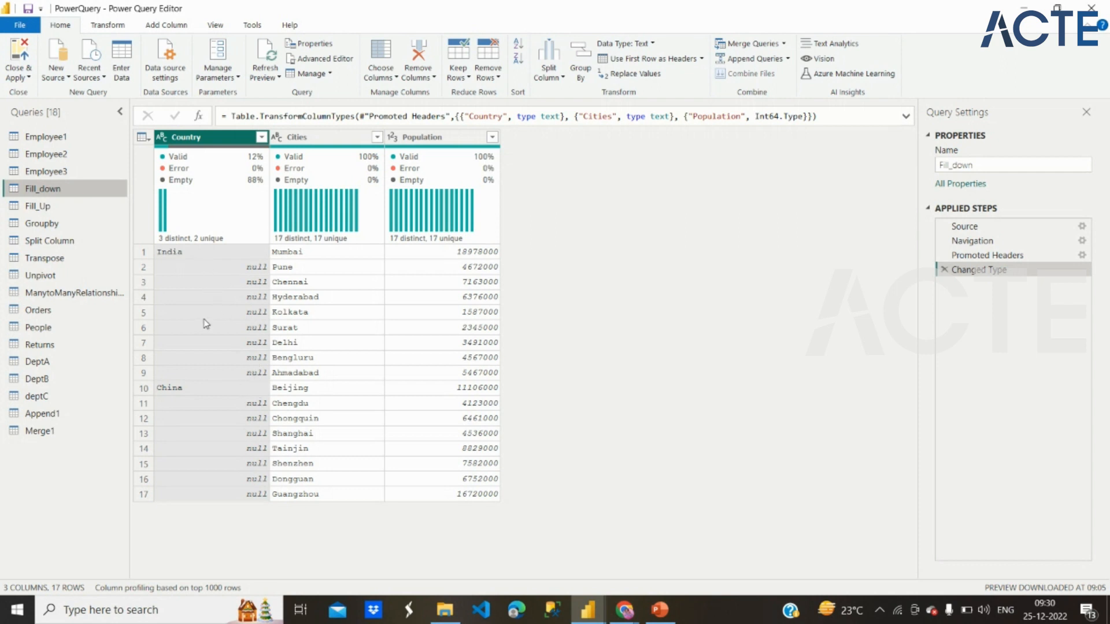
pyautogui.click(117, 27)
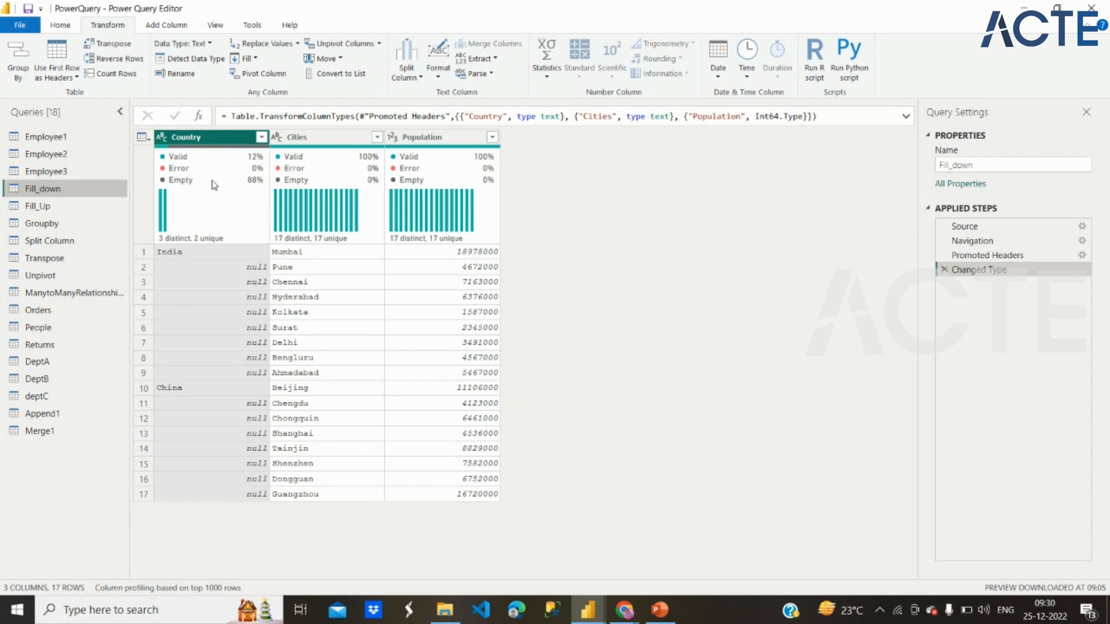
pyautogui.click(256, 60)
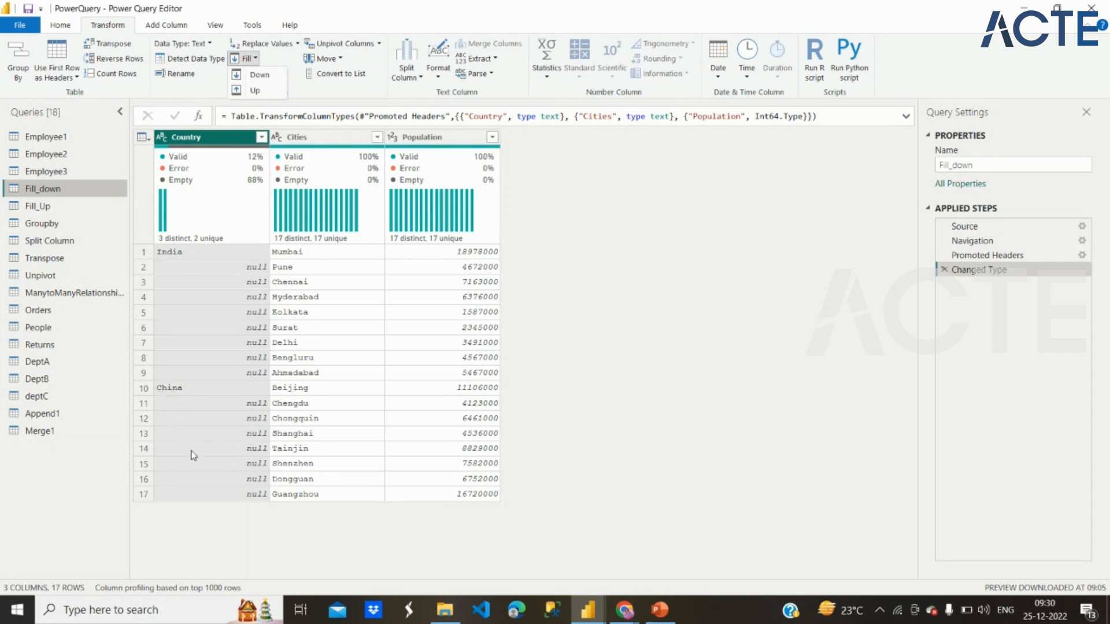
pyautogui.click(273, 77)
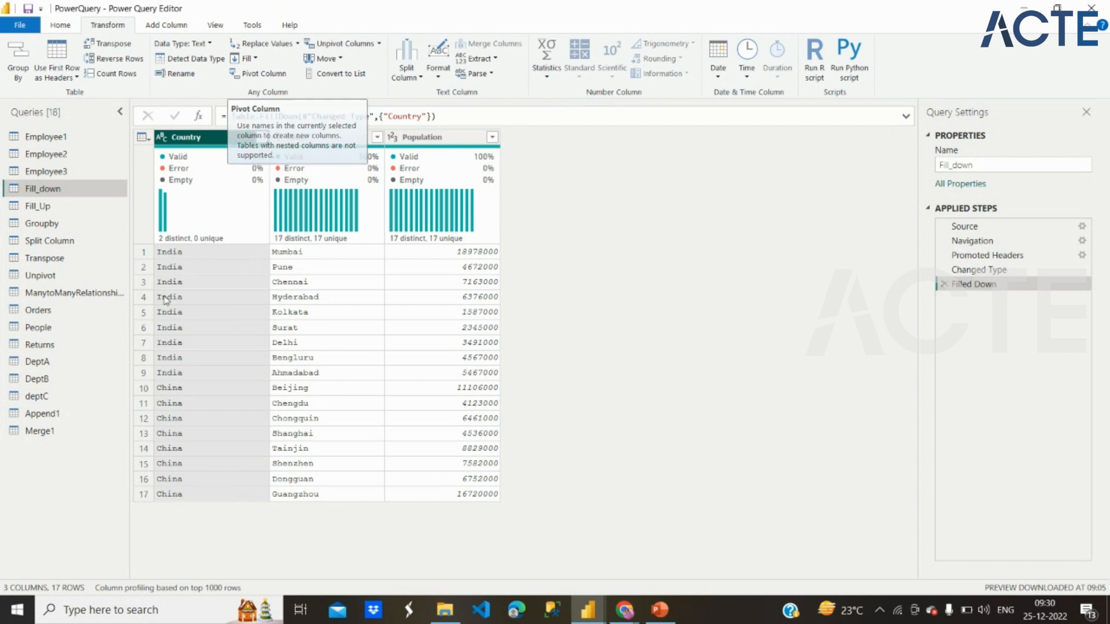
# Step: In the Fill_Up query, fill the empty Country cells upward
pyautogui.click(98, 213)
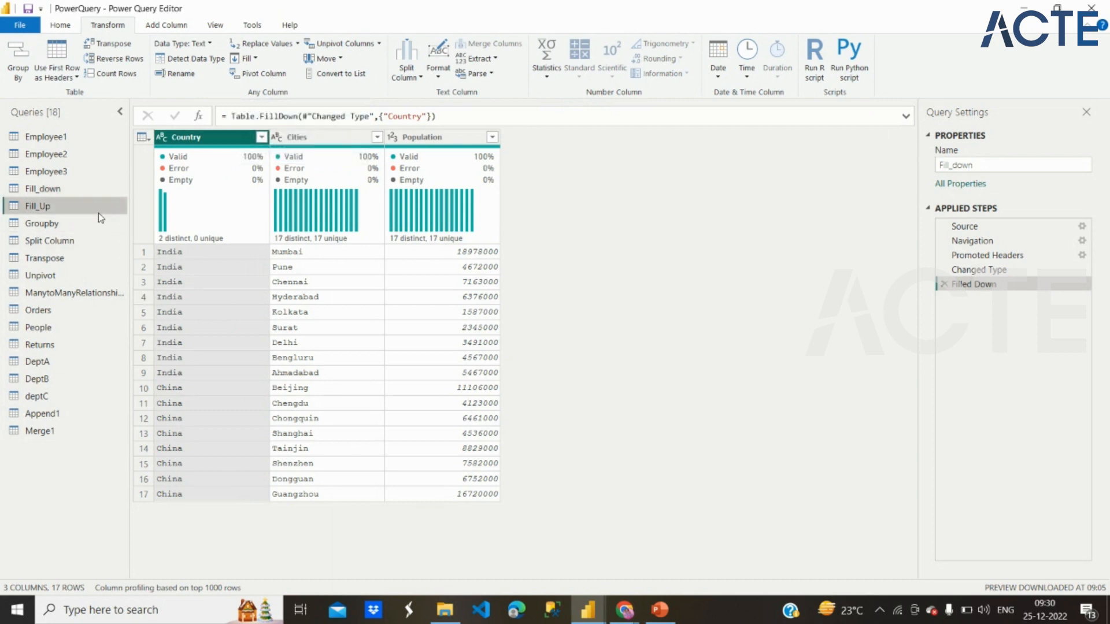
pyautogui.click(256, 60)
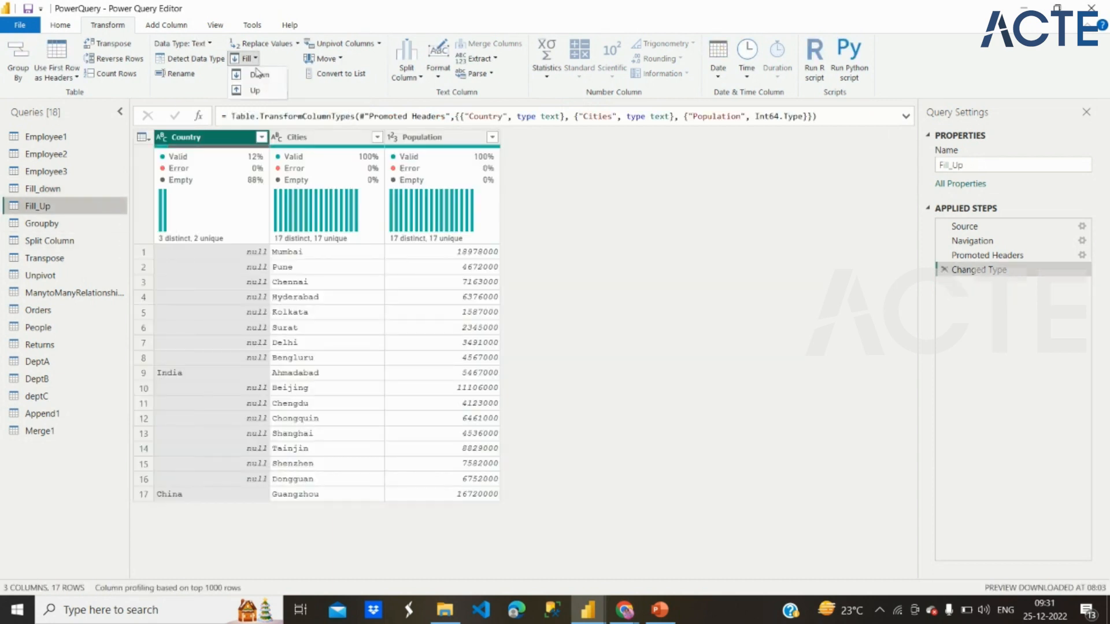
pyautogui.click(254, 91)
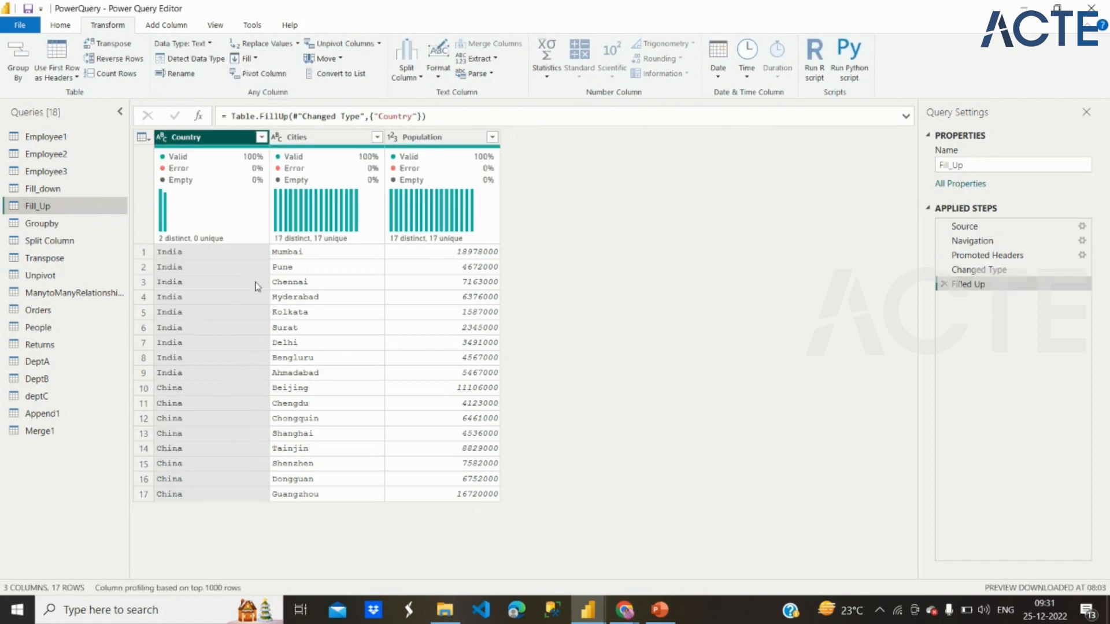
pyautogui.moveTo(197, 245)
# Step: Delete the Filled Up, Changed Type and Promoted Headers steps from the Fill_Up query
pyautogui.click(944, 286)
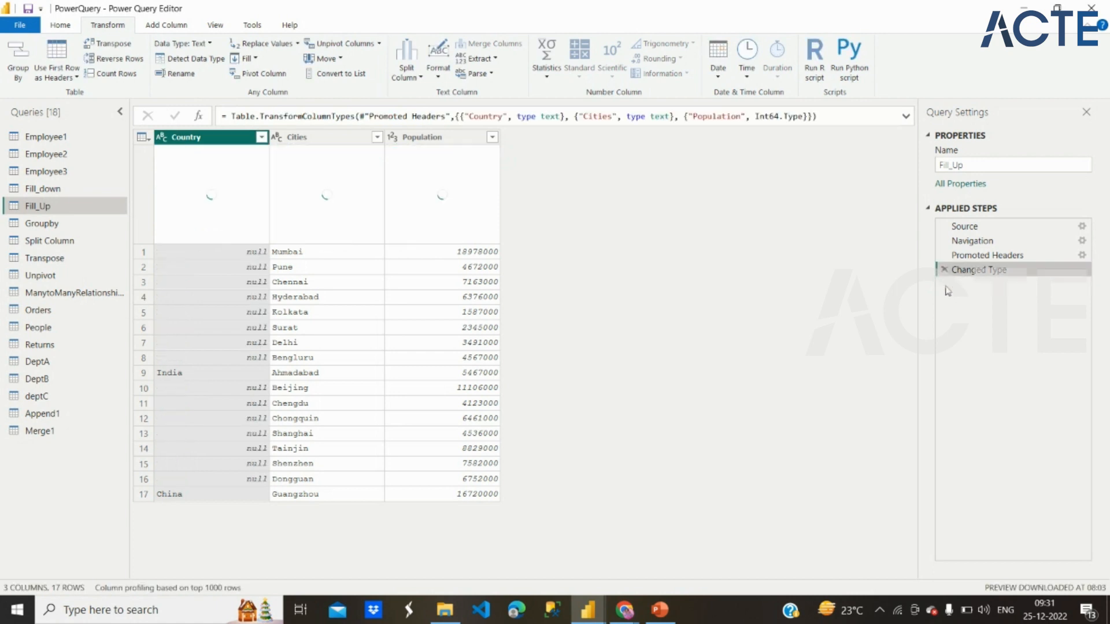
pyautogui.click(990, 254)
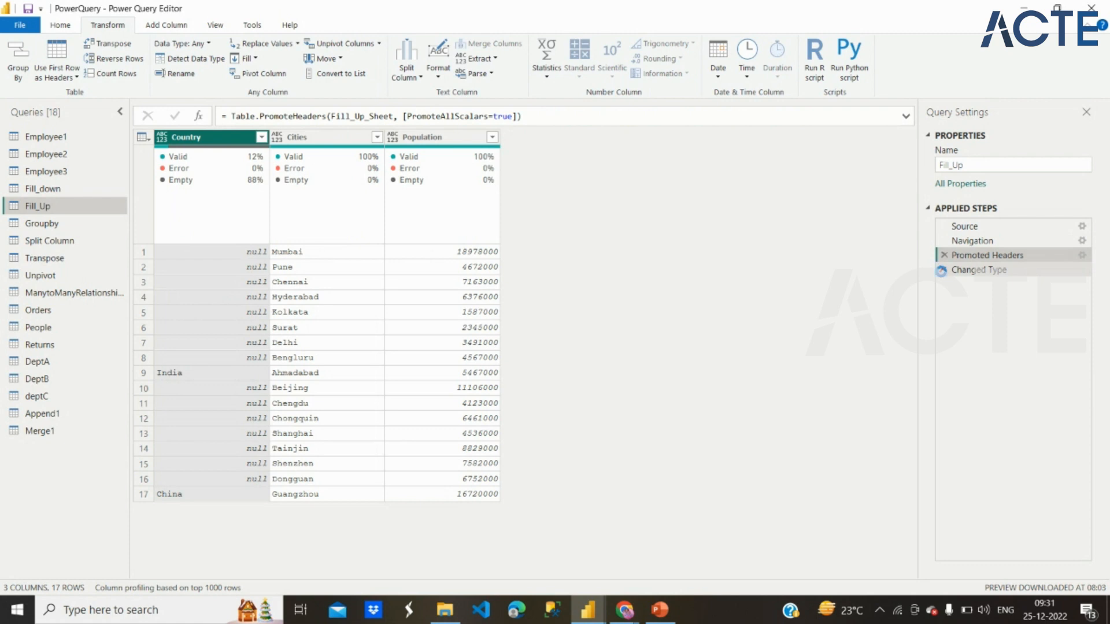
pyautogui.click(941, 271)
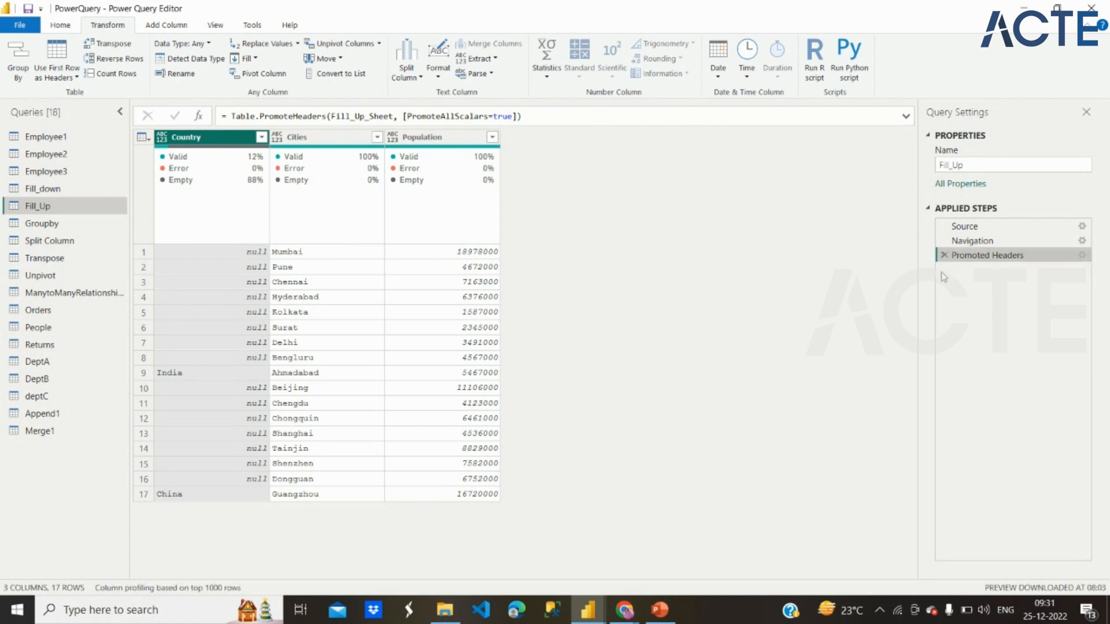
pyautogui.click(966, 241)
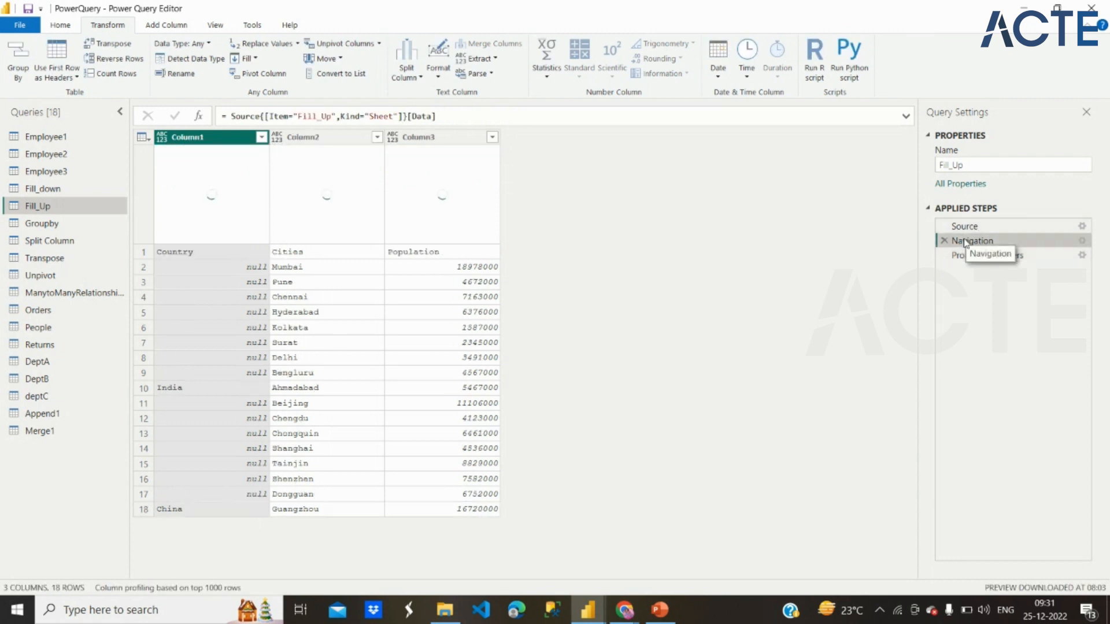
pyautogui.click(943, 255)
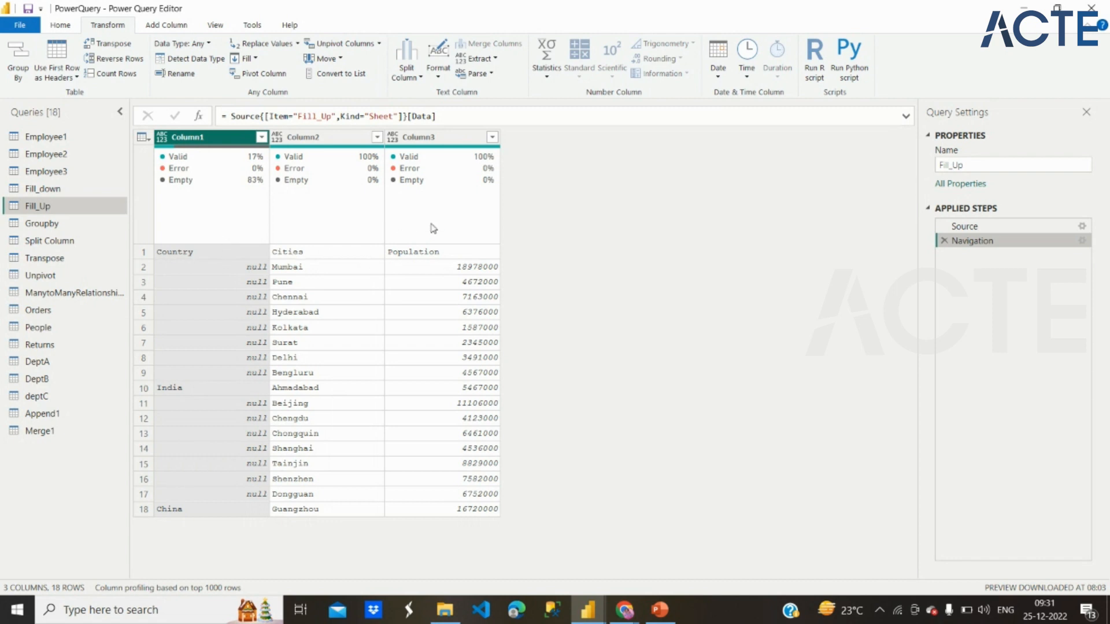
# Step: Use the first row of Fill_Up as column headers and delete the automatically added Changed Type step
pyautogui.click(50, 27)
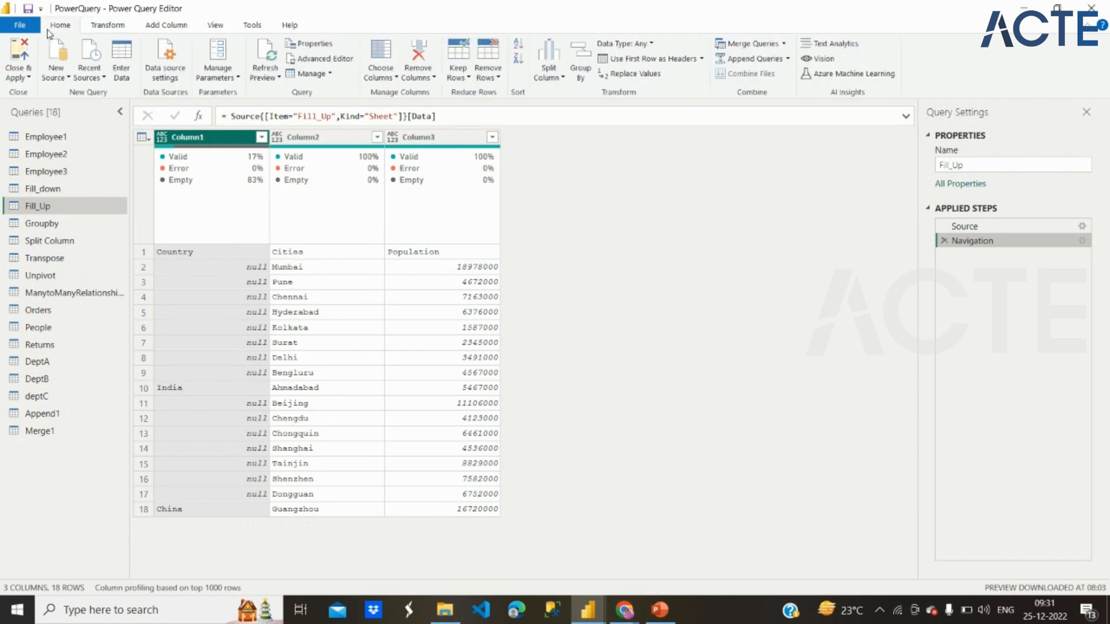
pyautogui.click(667, 57)
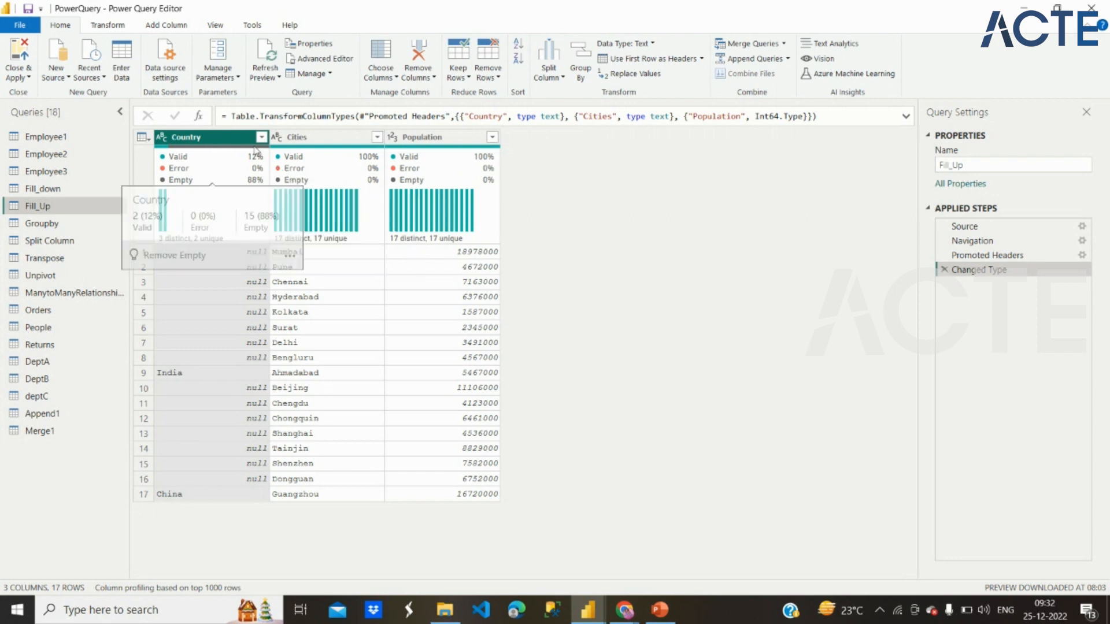
pyautogui.click(944, 269)
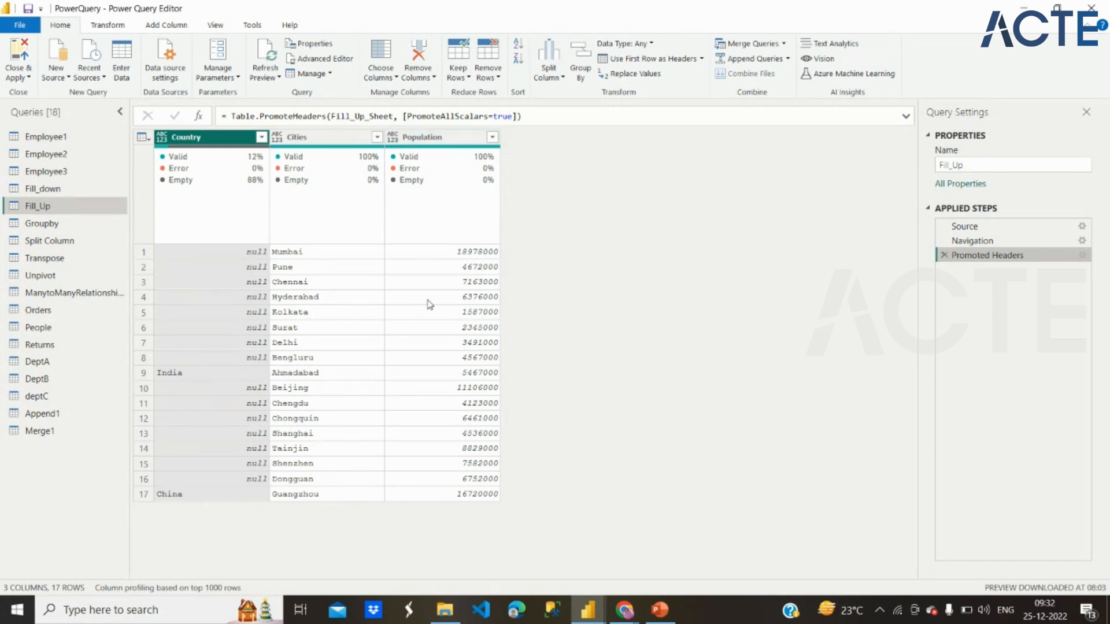
# Step: Automatically detect the data type of the Population column and review the available data types
pyautogui.click(392, 139)
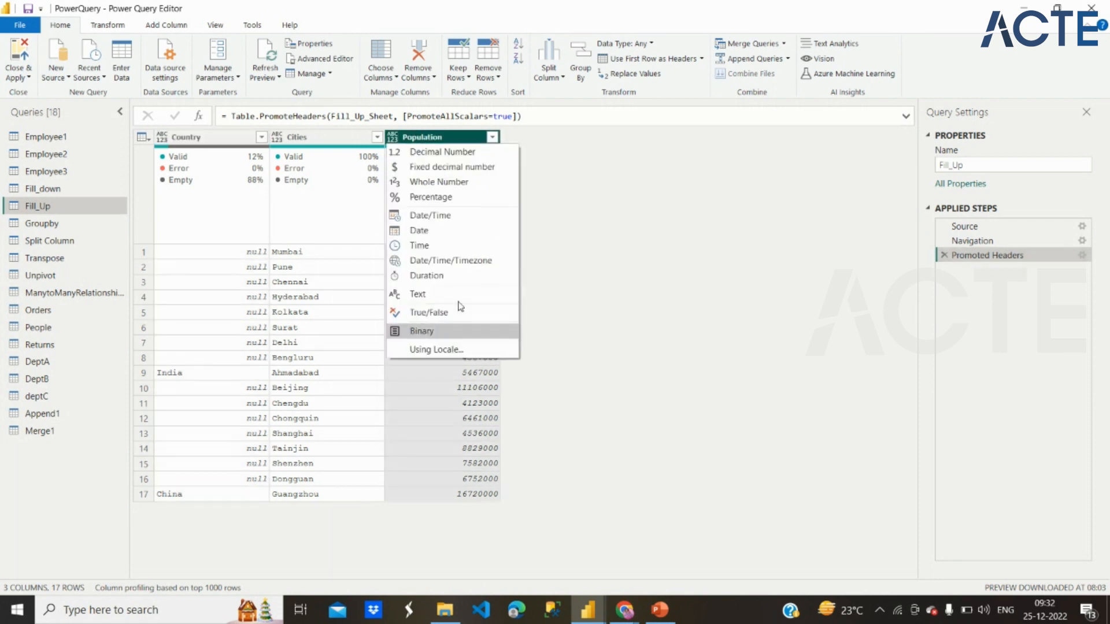
pyautogui.click(569, 204)
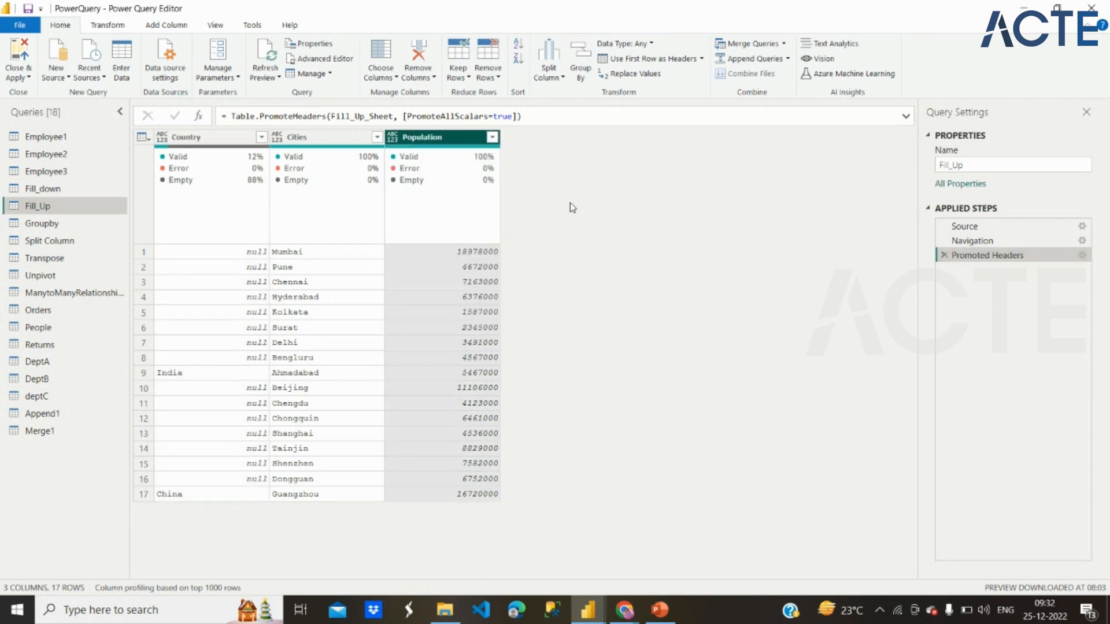
pyautogui.click(105, 26)
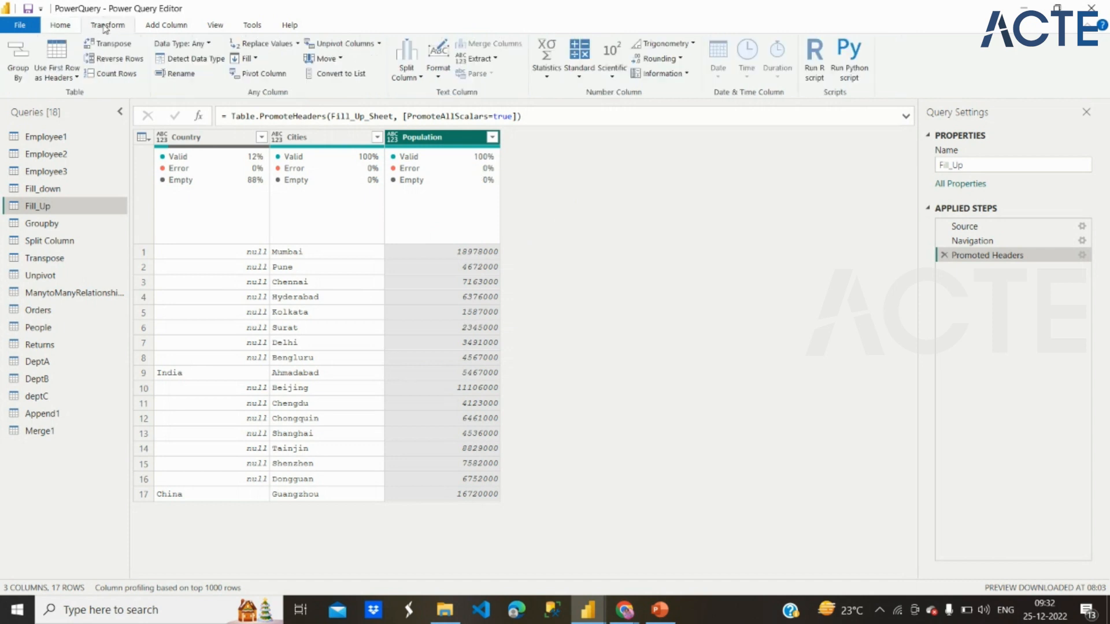
pyautogui.click(193, 62)
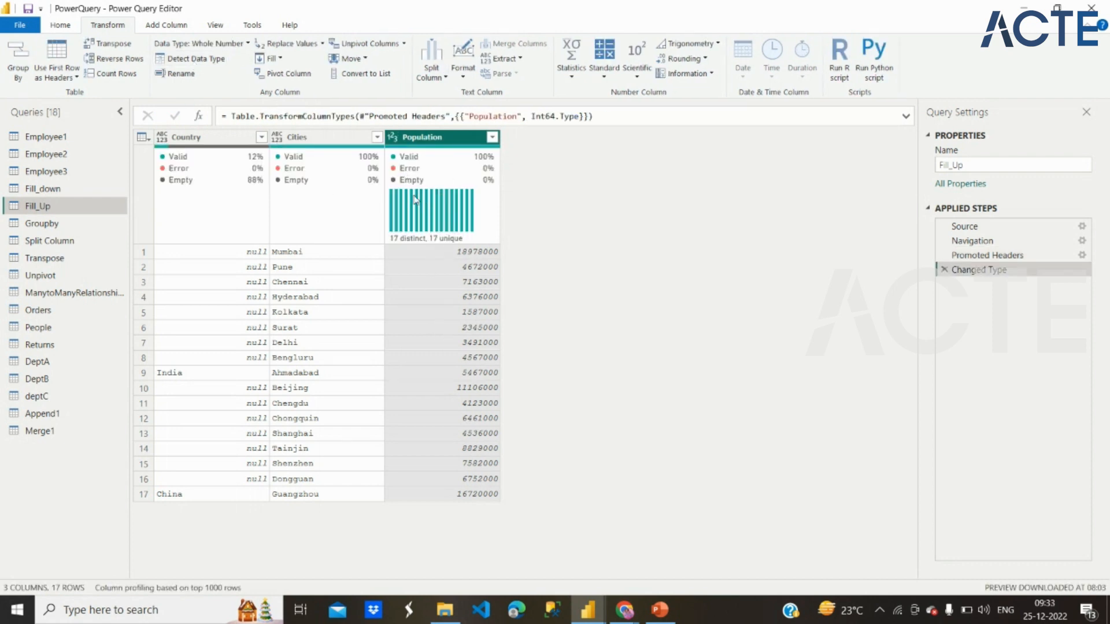
pyautogui.click(245, 44)
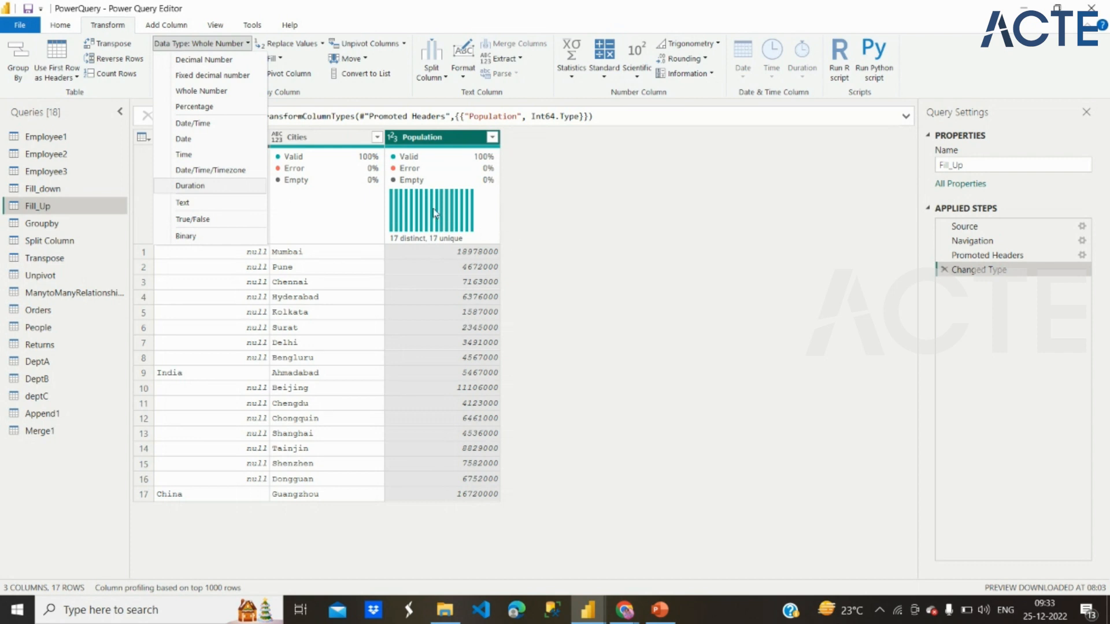
pyautogui.click(293, 139)
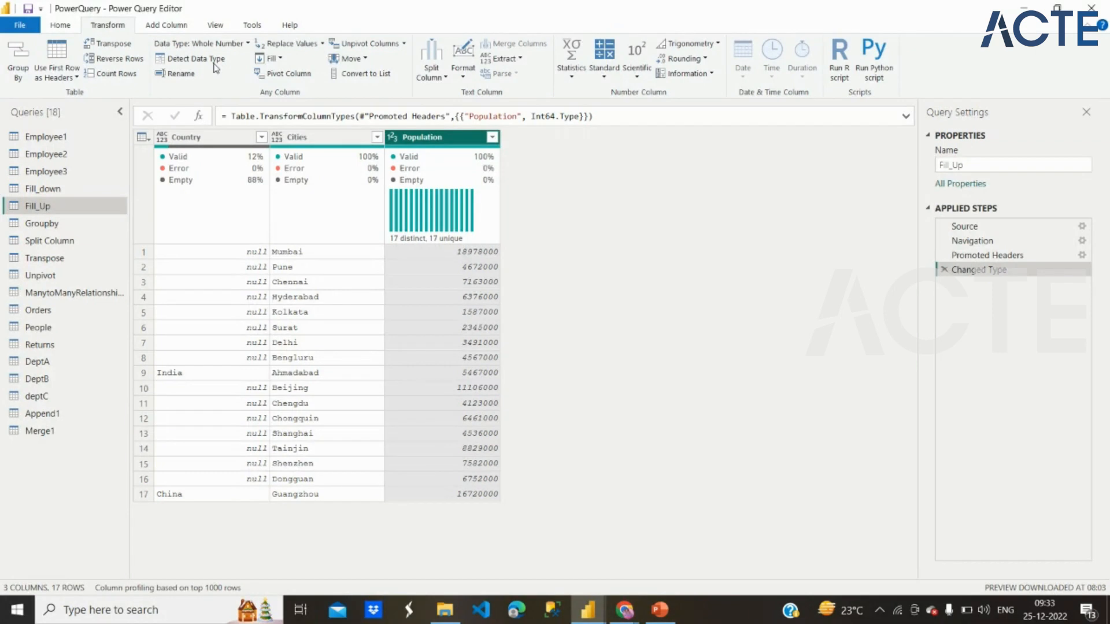
# Step: Automatically detect the data types of the Cities and Country columns
pyautogui.click(318, 148)
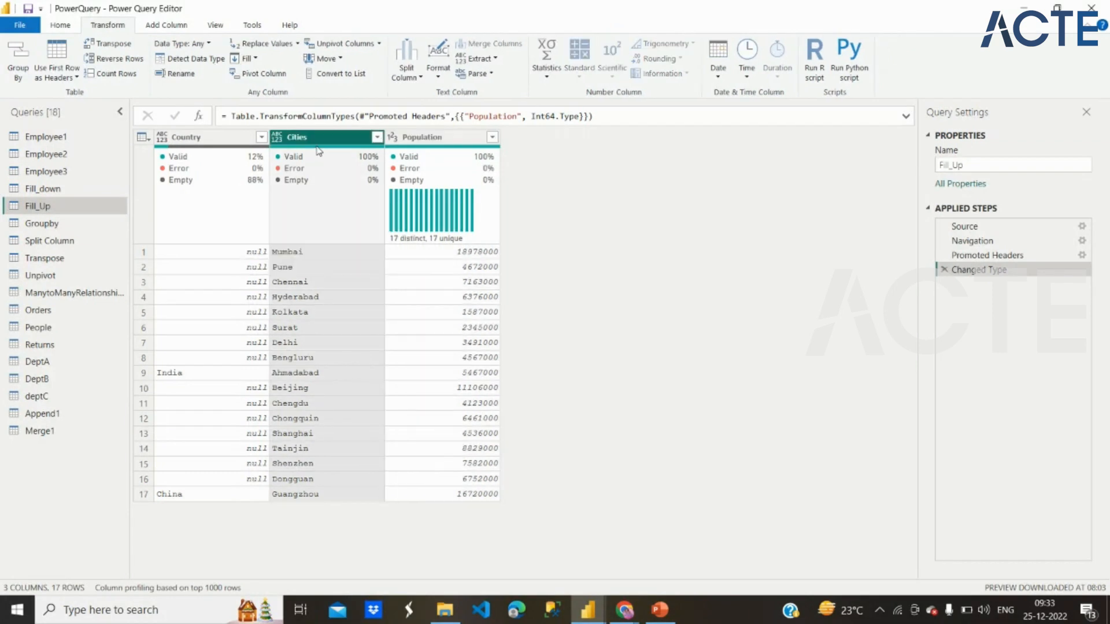
pyautogui.click(196, 58)
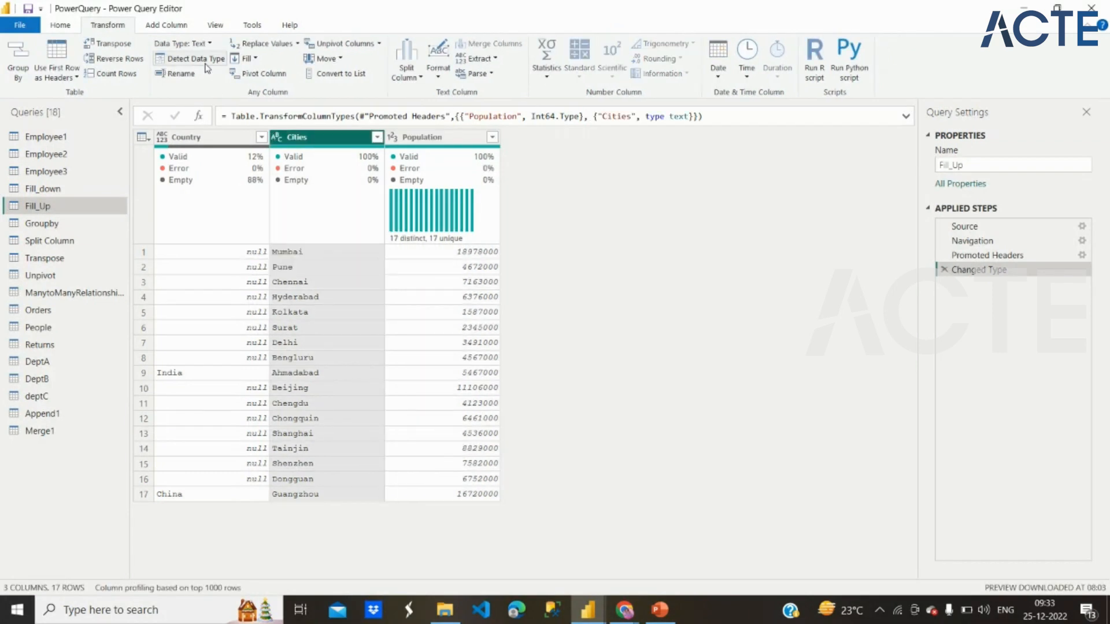
pyautogui.click(198, 143)
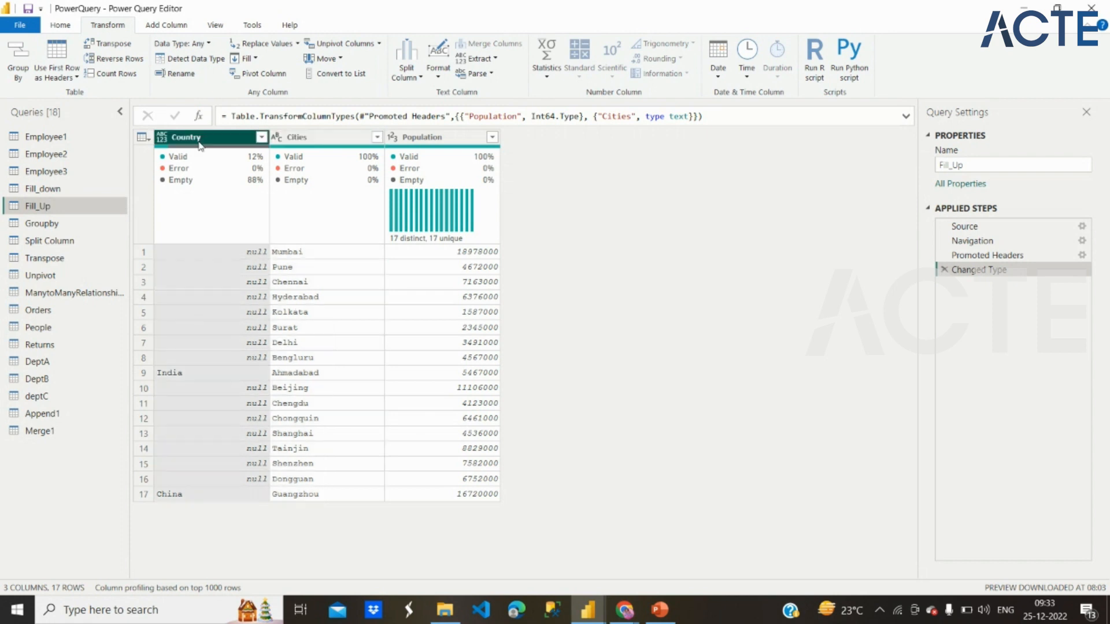
pyautogui.click(182, 60)
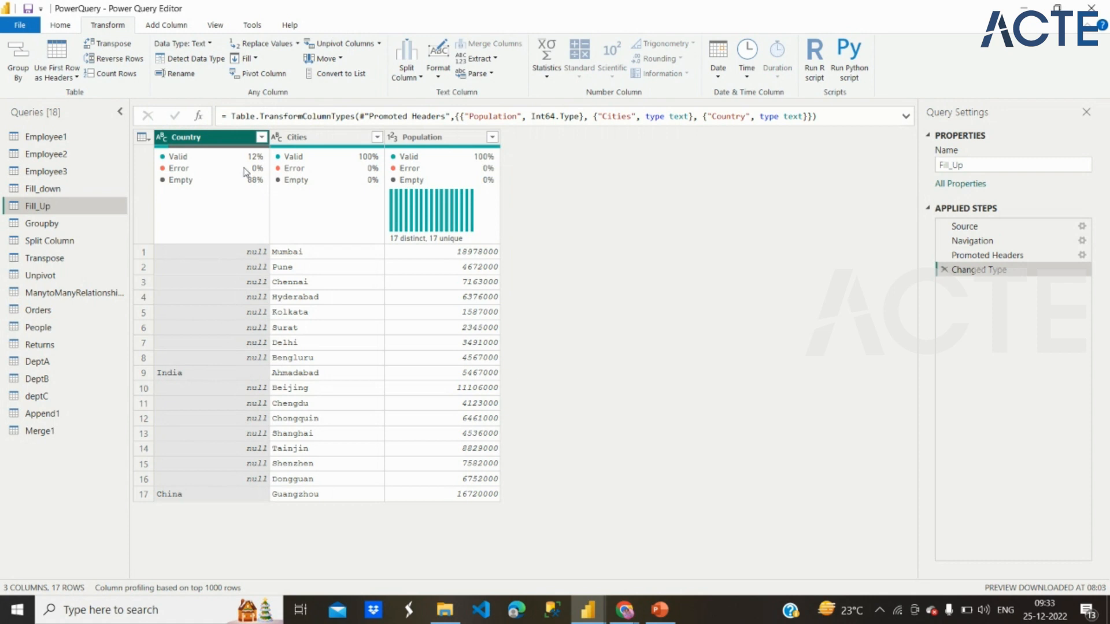
# Step: Fill the null values of the retyped Country column upward
pyautogui.click(255, 59)
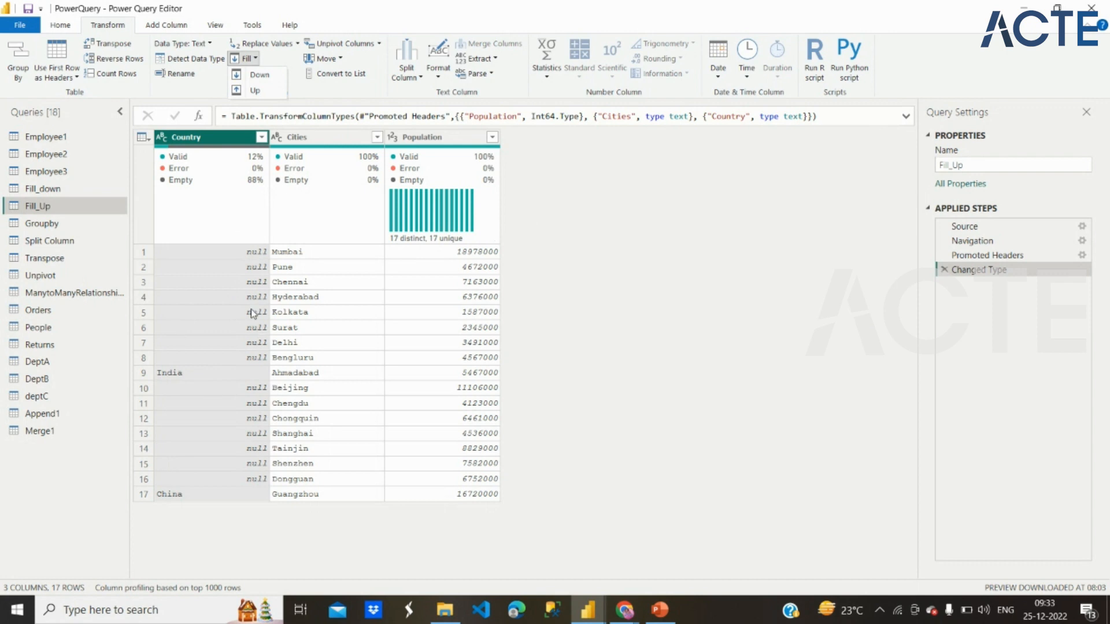
pyautogui.click(257, 93)
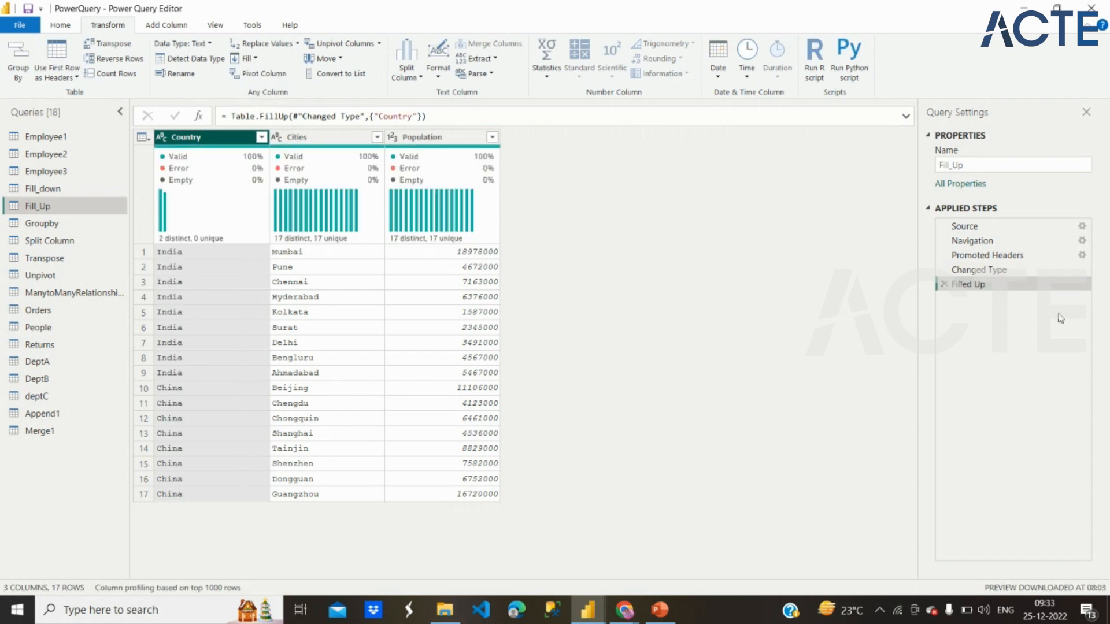
# Step: Add the description "Fill the values" to the properties of the Filled Up step
pyautogui.rightClick(980, 286)
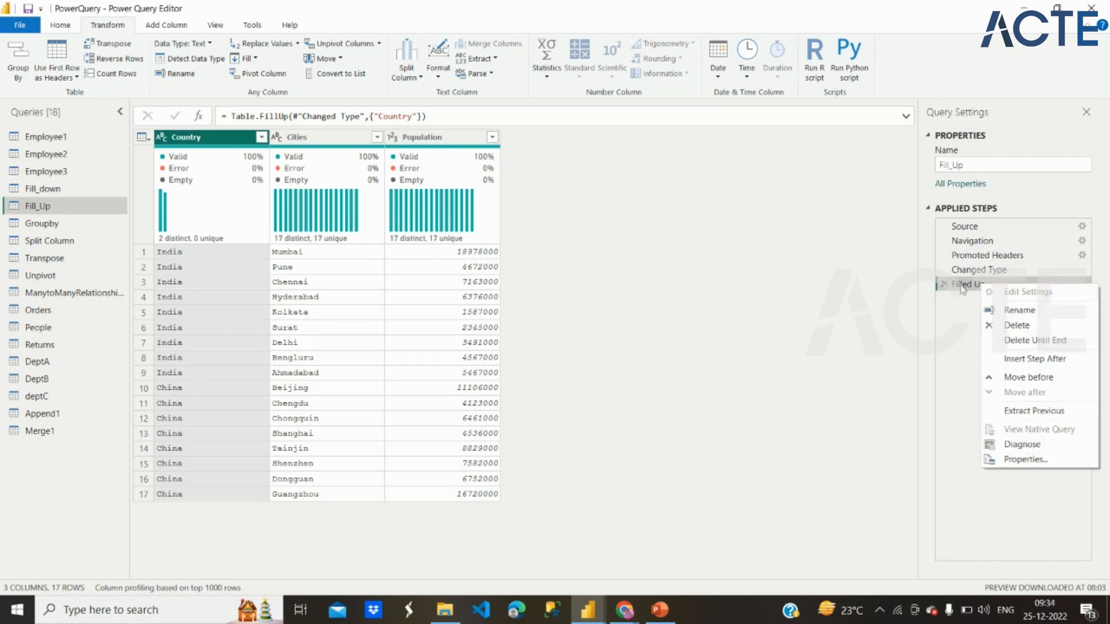
pyautogui.click(1010, 460)
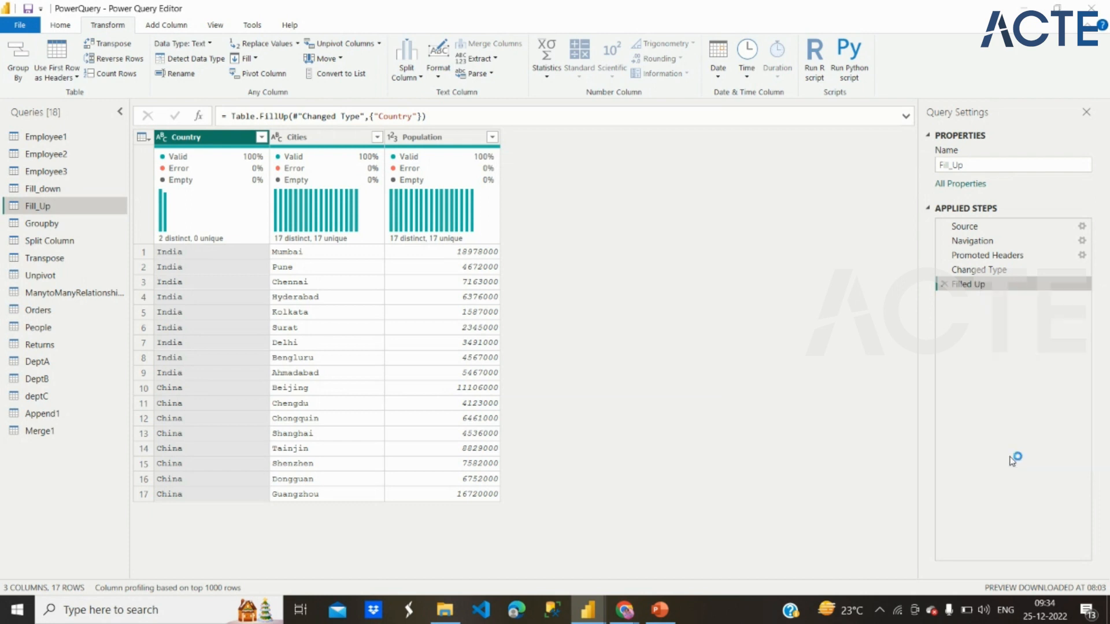
pyautogui.click(495, 317)
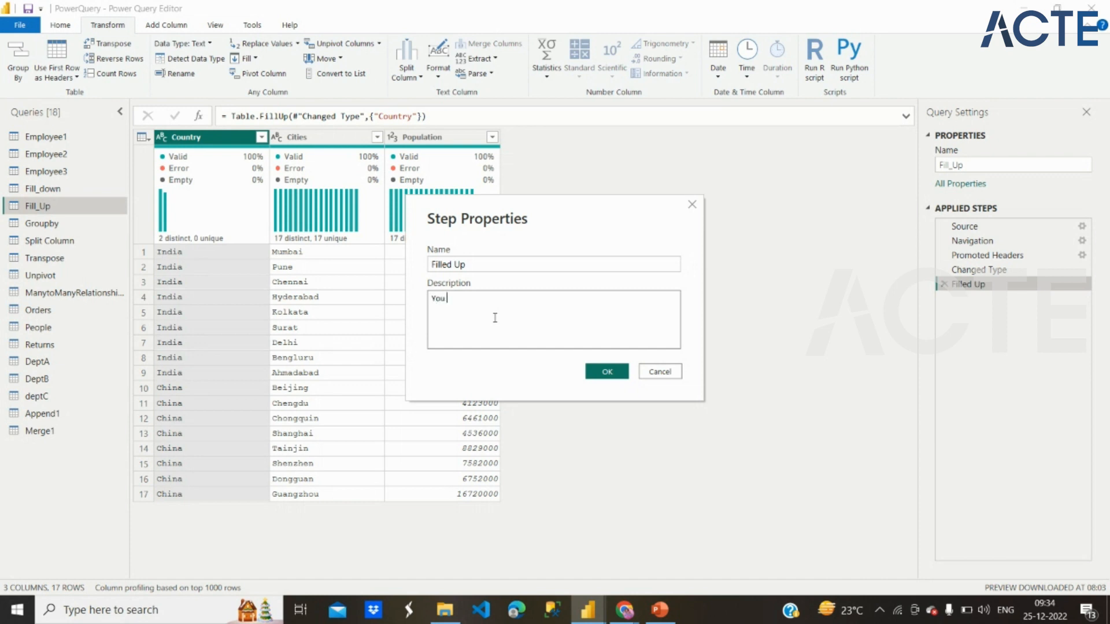
pyautogui.write('You ha')
pyautogui.press('BackSpace')
pyautogui.press('BackSpace')
pyautogui.press('BackSpace')
pyautogui.press('BackSpace')
pyautogui.press('BackSpace')
pyautogui.press('BackSpace')
pyautogui.write('Fill th')
pyautogui.click(607, 372)
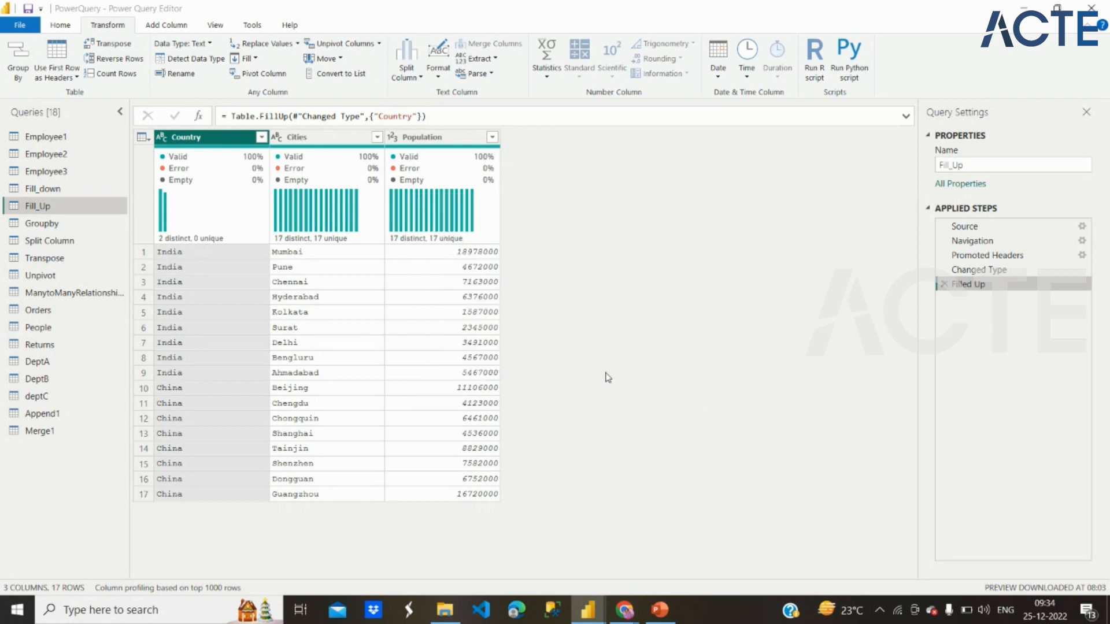
# Step: Change the Filled Up step's description to "Filled the values" in its step properties
pyautogui.moveTo(973, 290)
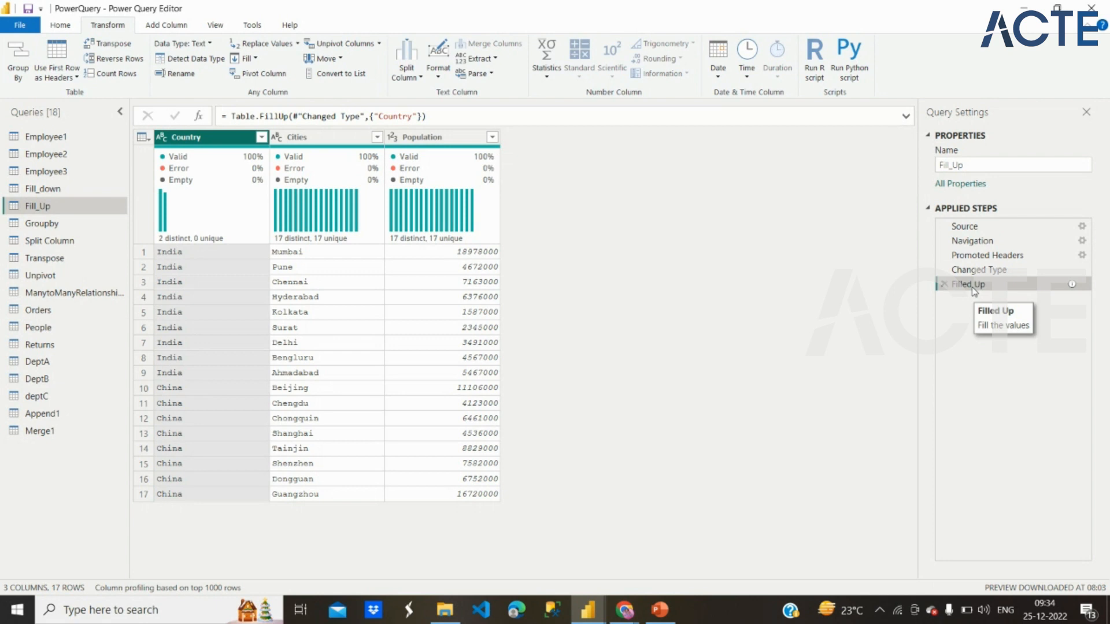
pyautogui.moveTo(1071, 285)
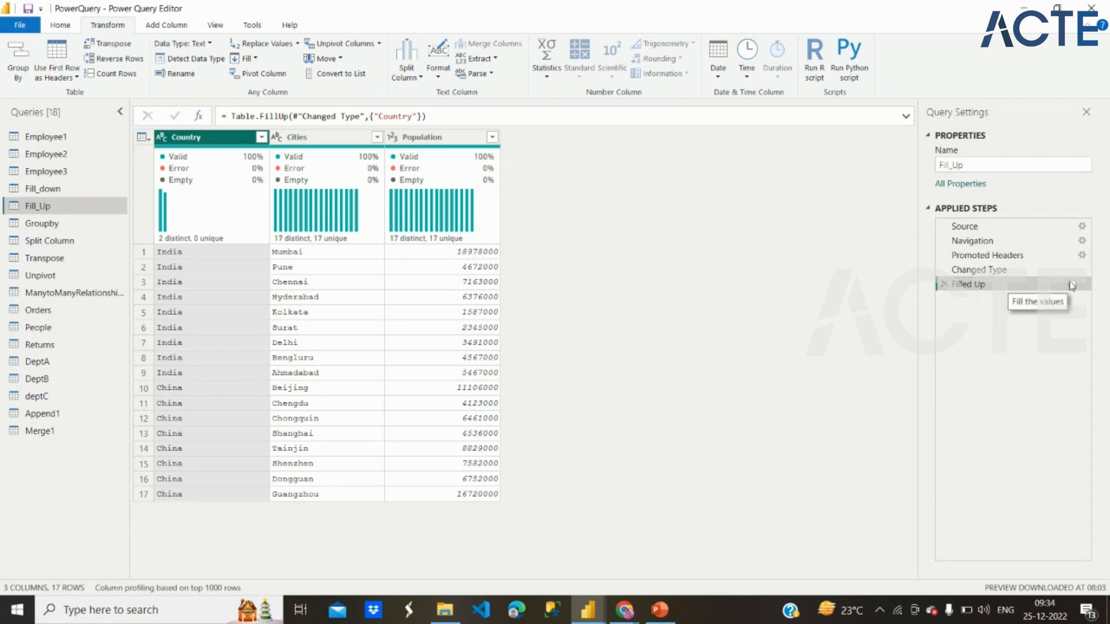
pyautogui.rightClick(1019, 287)
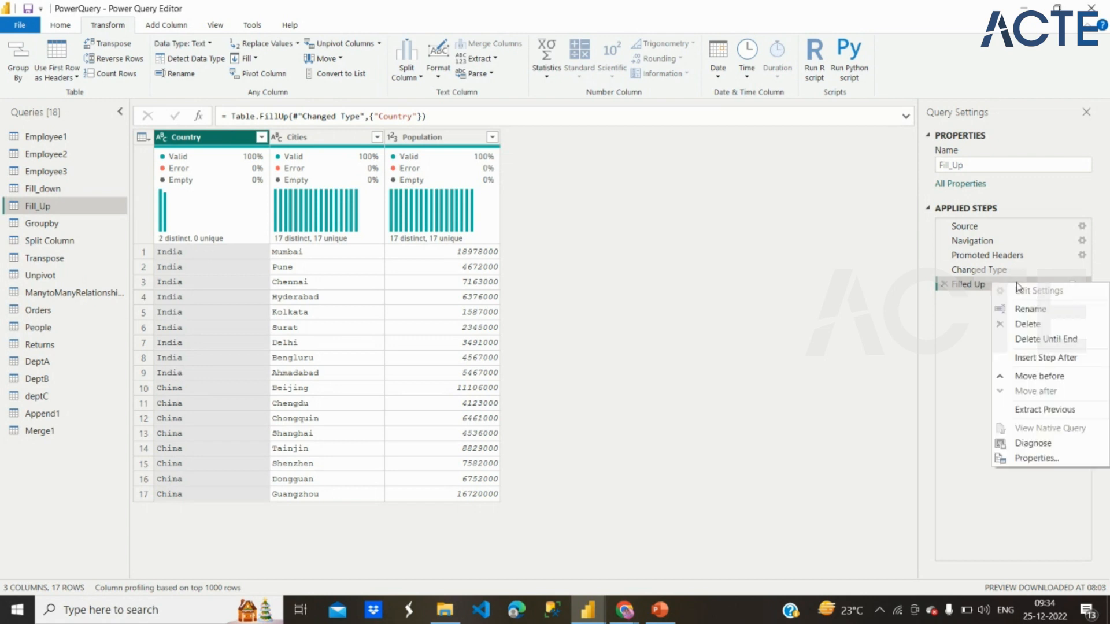
pyautogui.click(1060, 453)
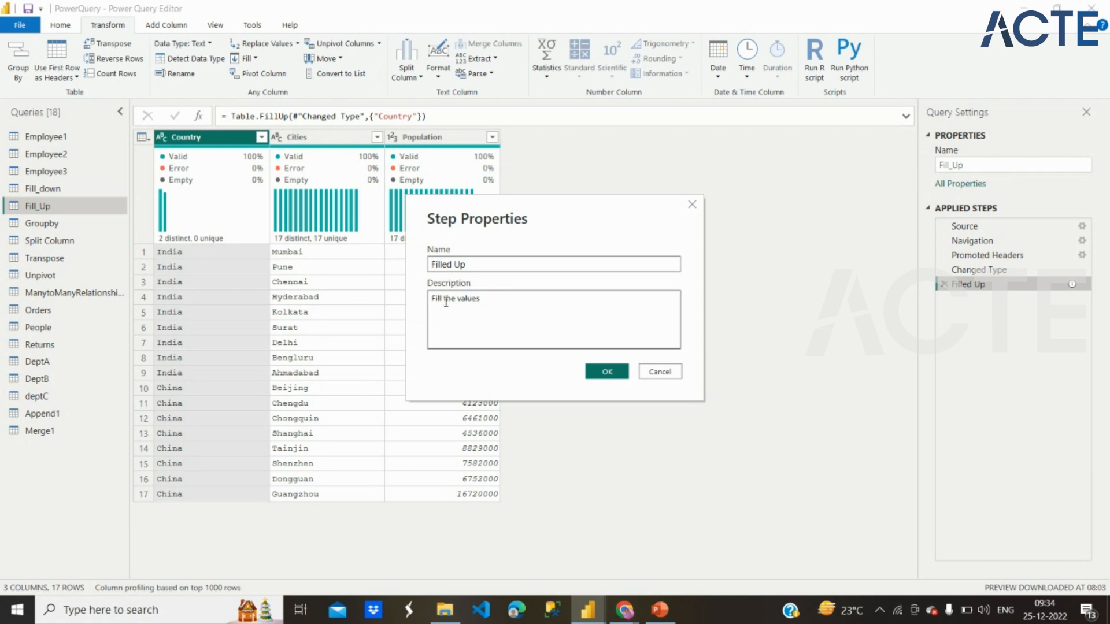
pyautogui.click(443, 298)
pyautogui.write('ed')
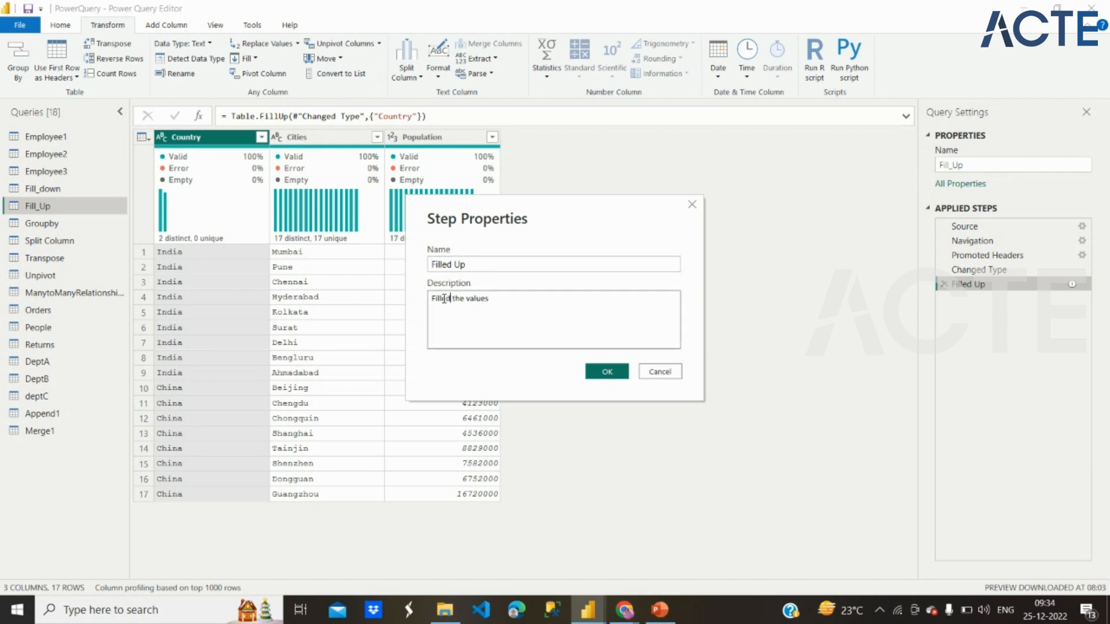
pyautogui.click(604, 373)
# Step: Review the header promotion settings of the Promoted Headers step and close them without changes
pyautogui.moveTo(1073, 287)
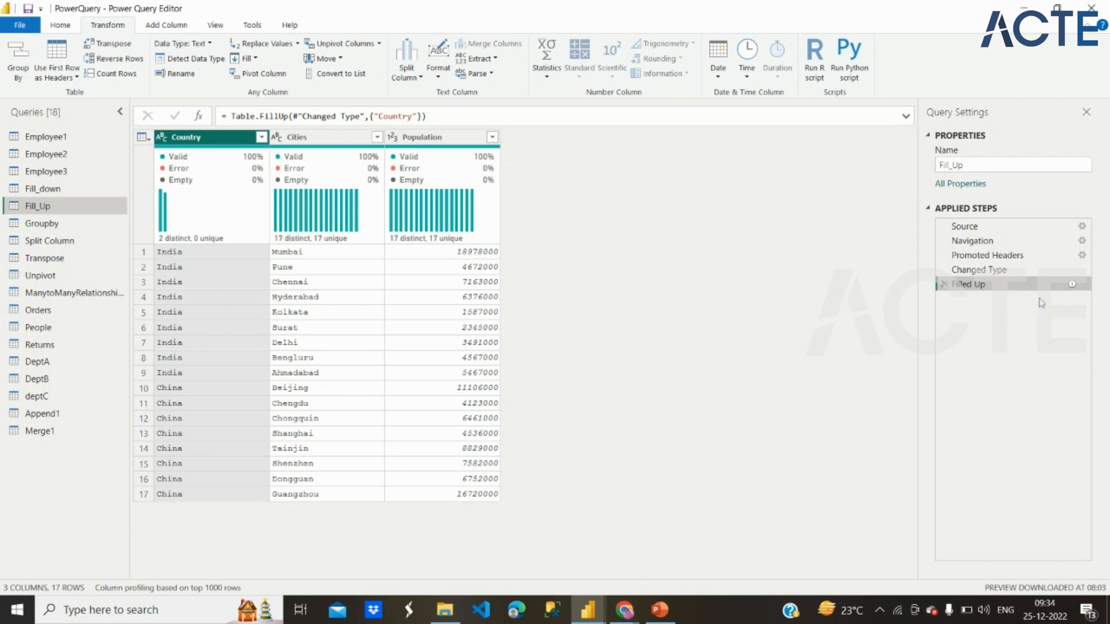
pyautogui.click(1082, 255)
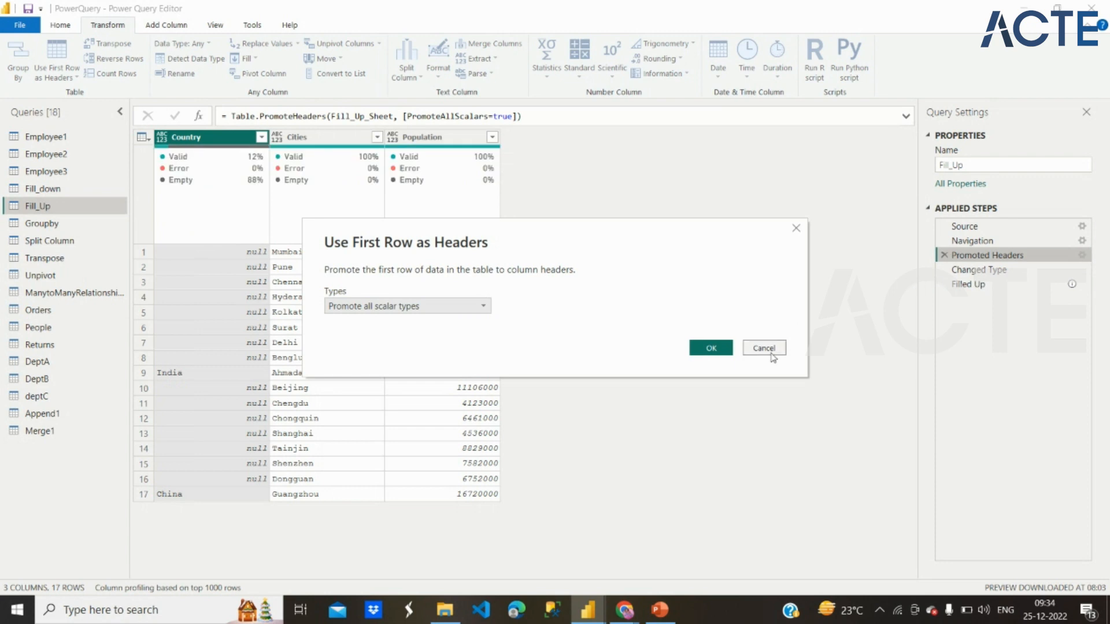
pyautogui.click(771, 355)
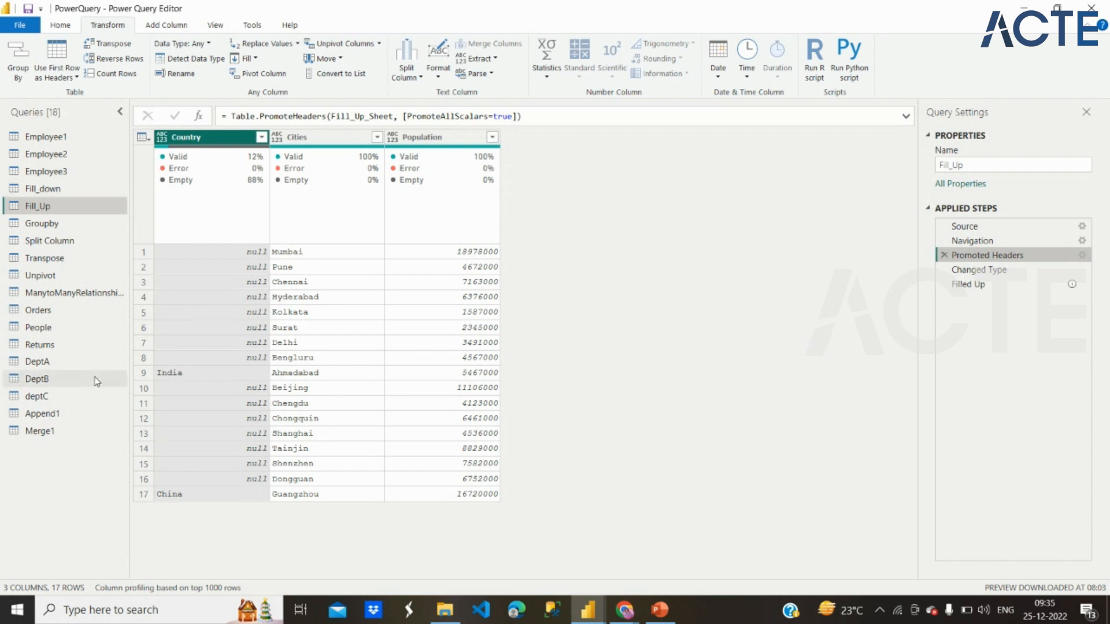
# Step: Open the Orders query and start adding a conditional column
pyautogui.click(58, 311)
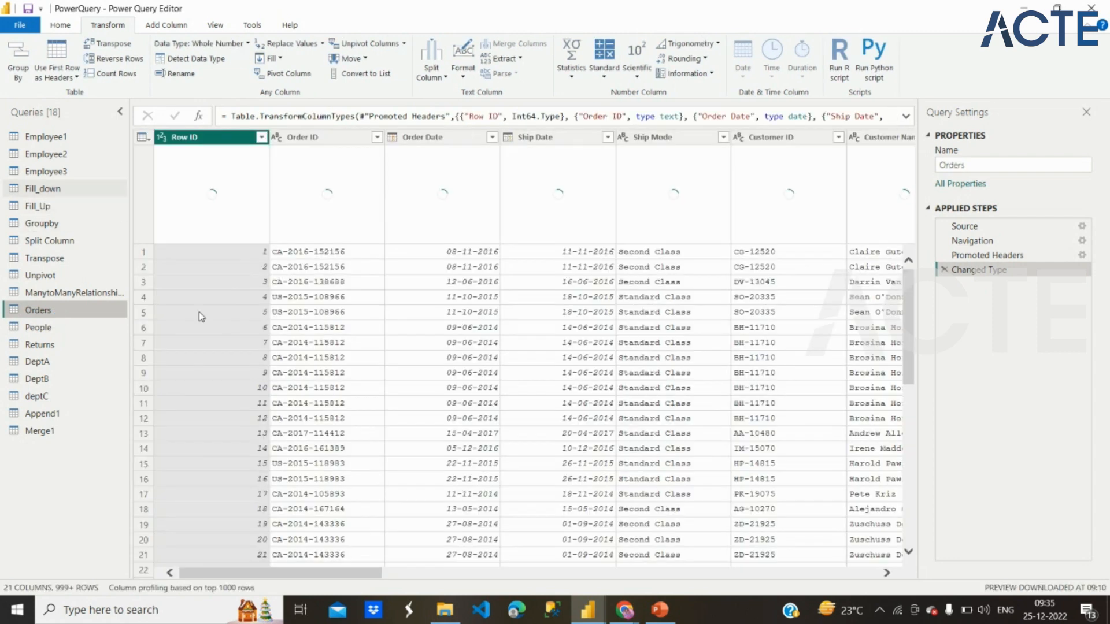
pyautogui.hscroll(15, 521, 315)
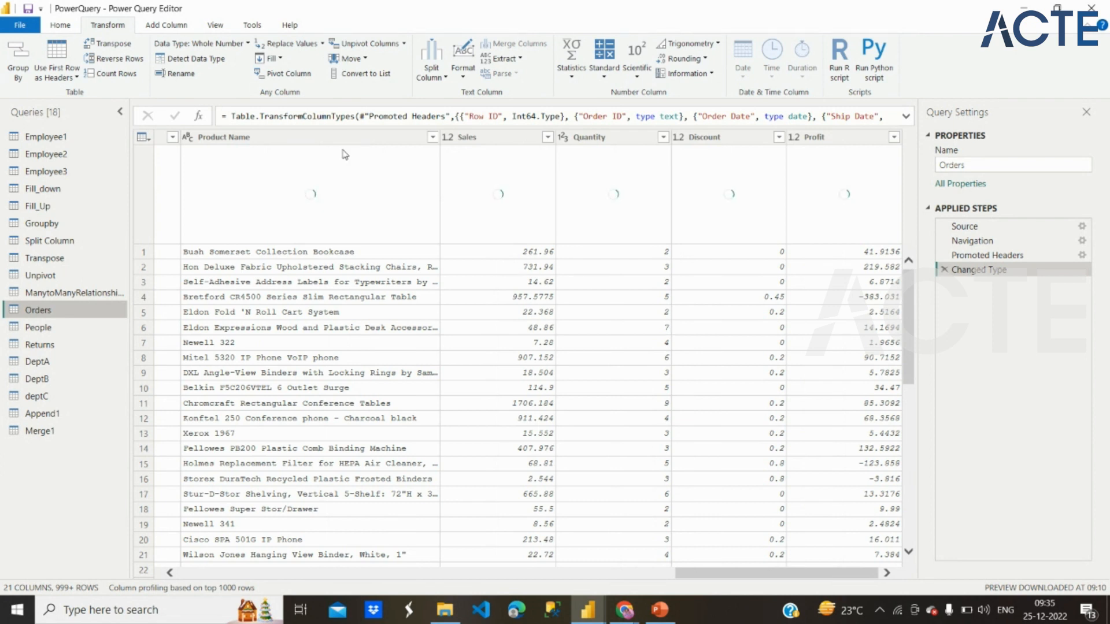
pyautogui.click(166, 25)
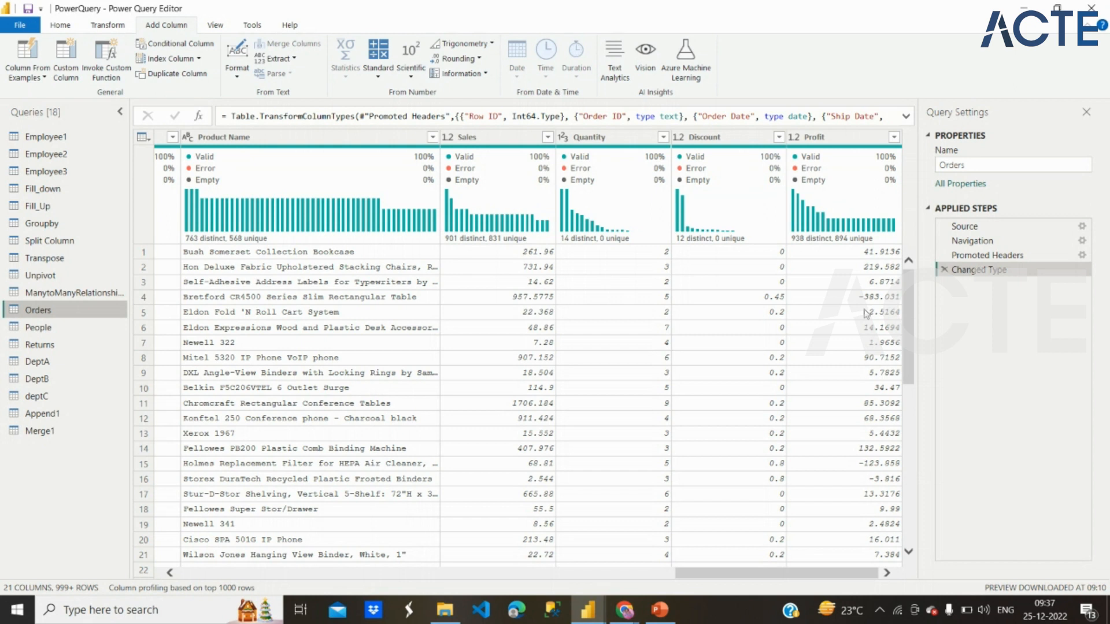
pyautogui.click(201, 46)
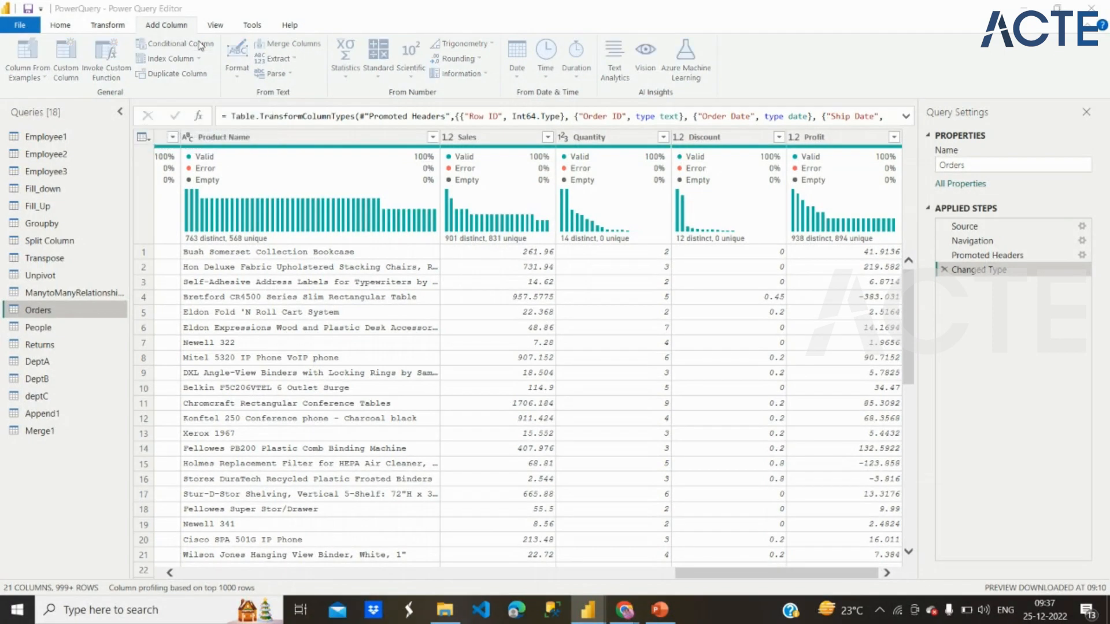